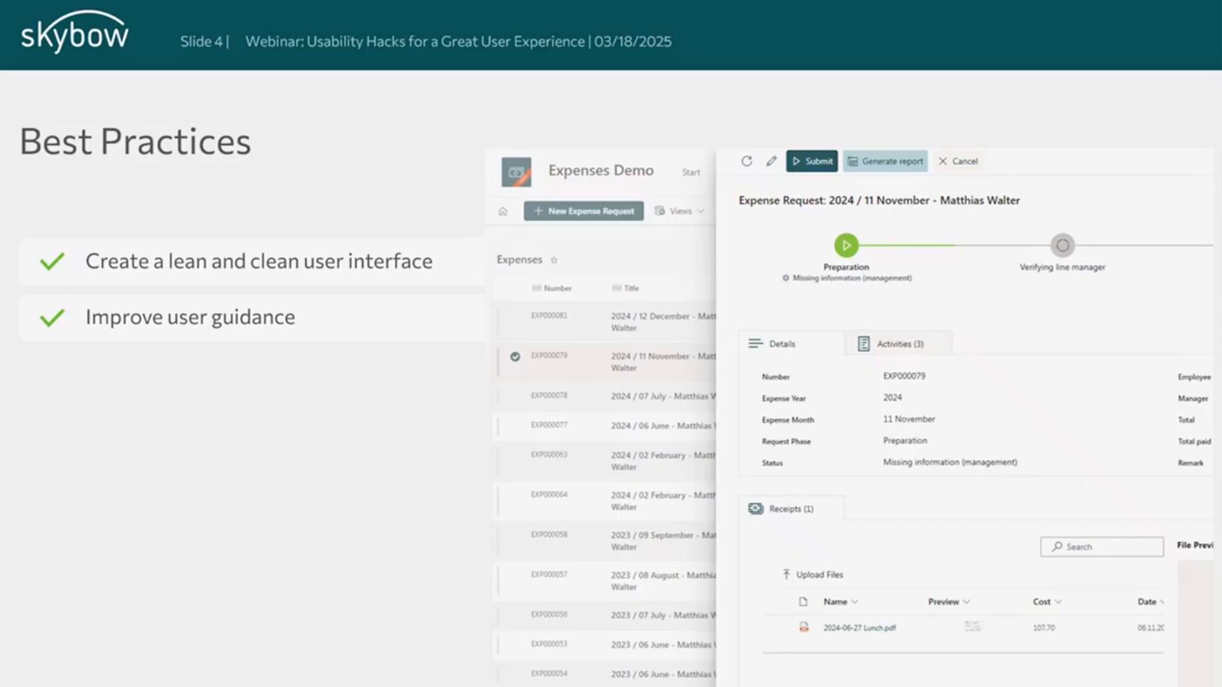
- Reveal the Role-based visuals, Leverage ootb capabilities and on pages/views/forms bullets, then return to the agenda
key("Right")
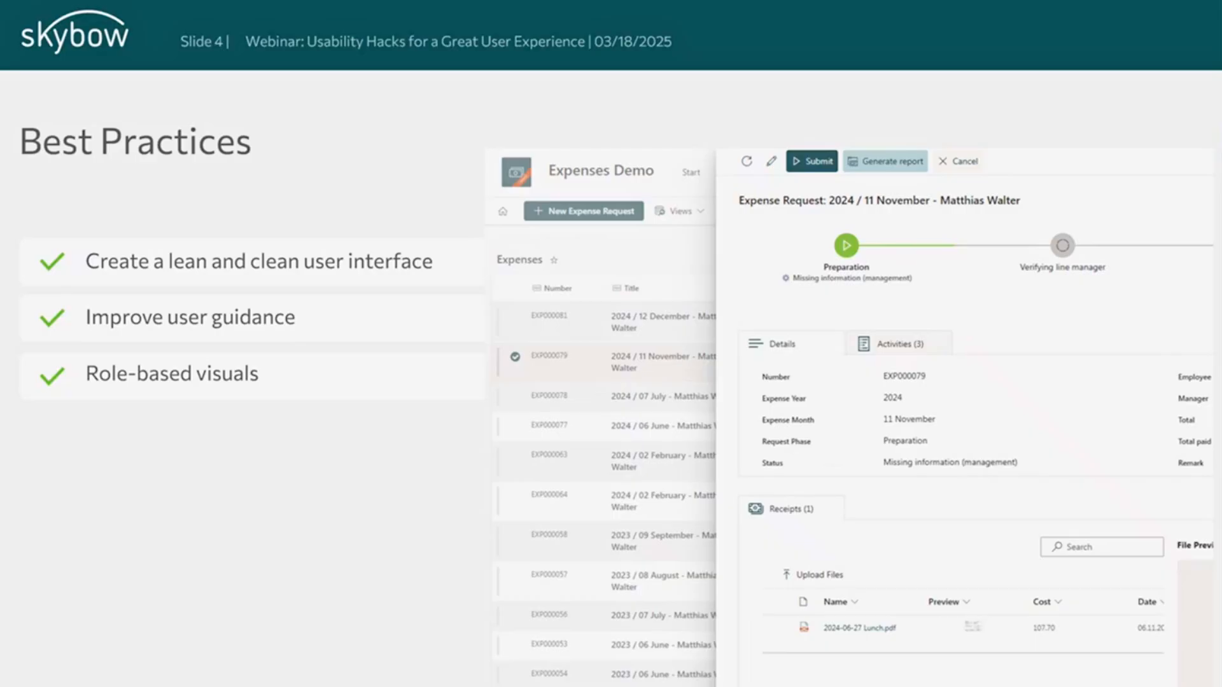
key("Right")
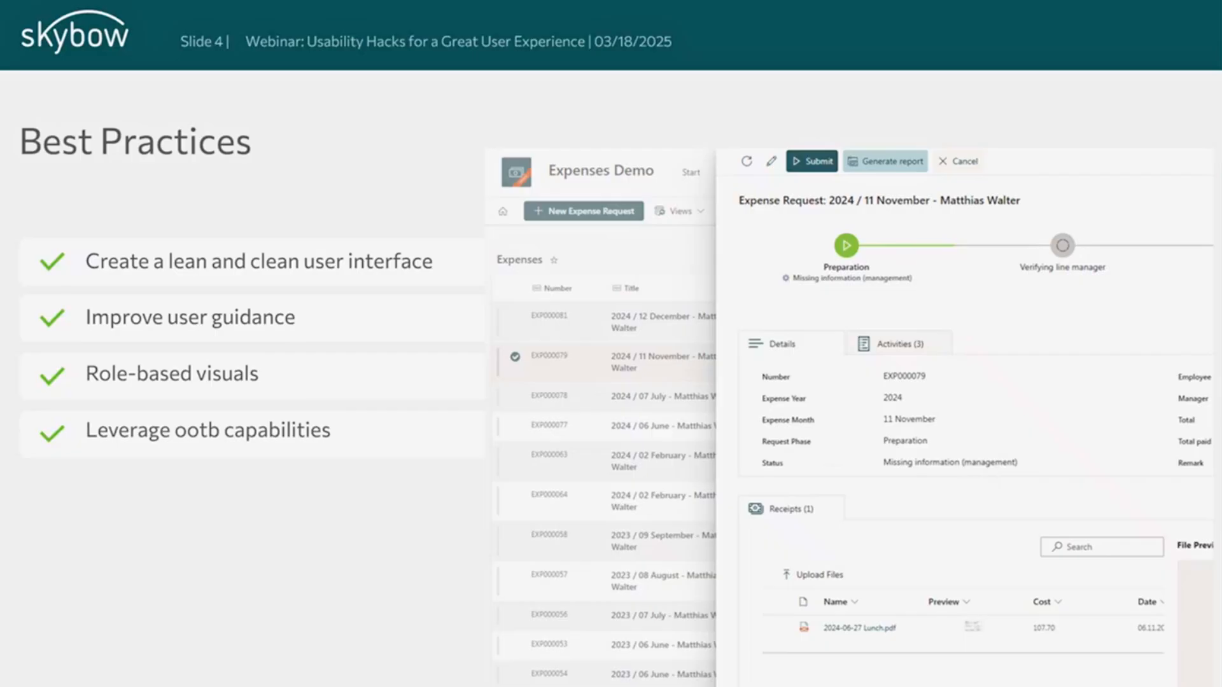
key("Right")
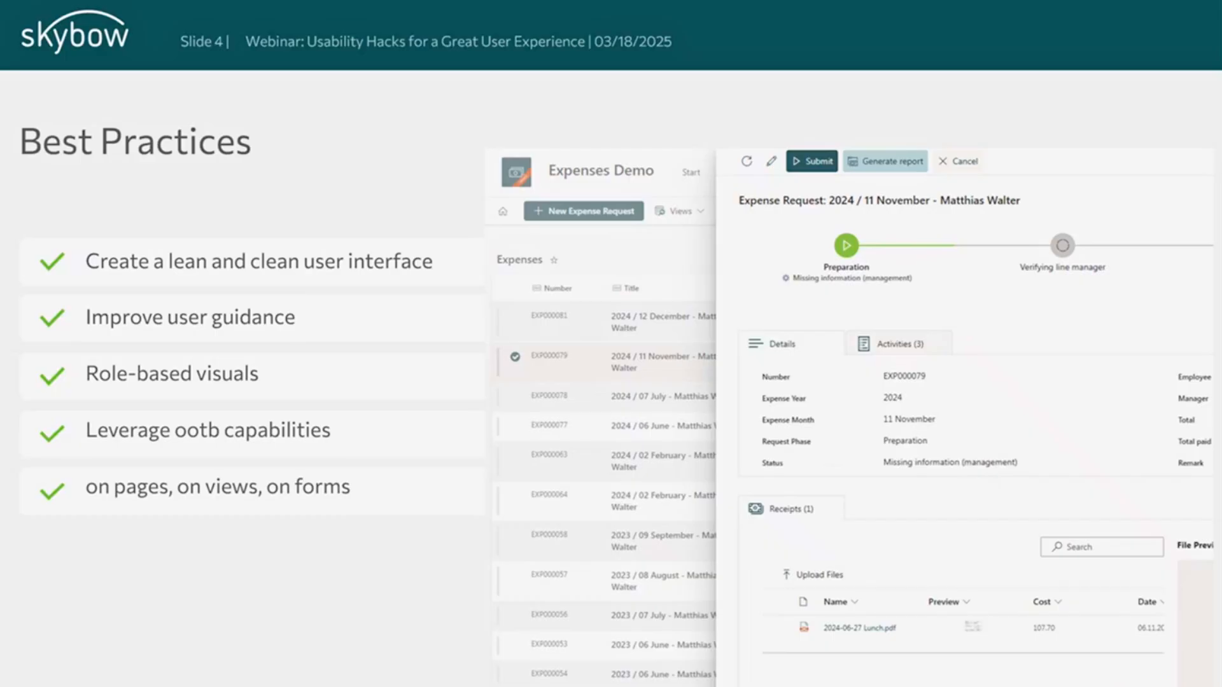
key("Right")
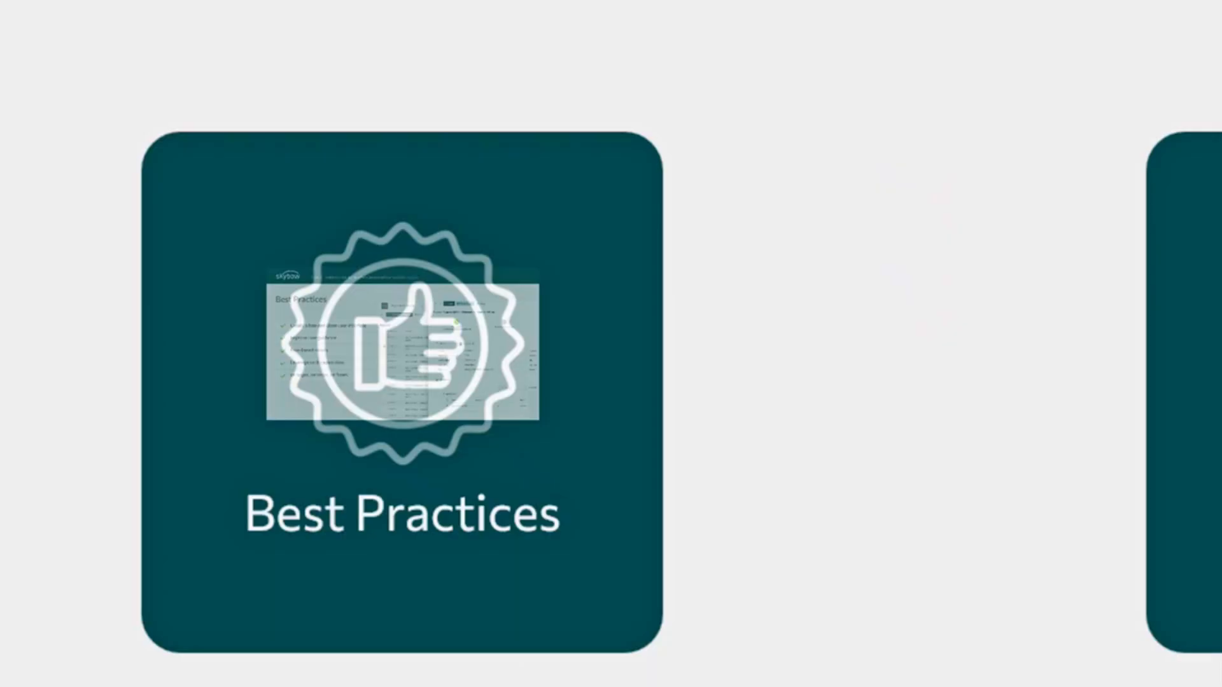
- Advance to the DEMO slide and switch to the Expenses Demo SharePoint site
key("Right")
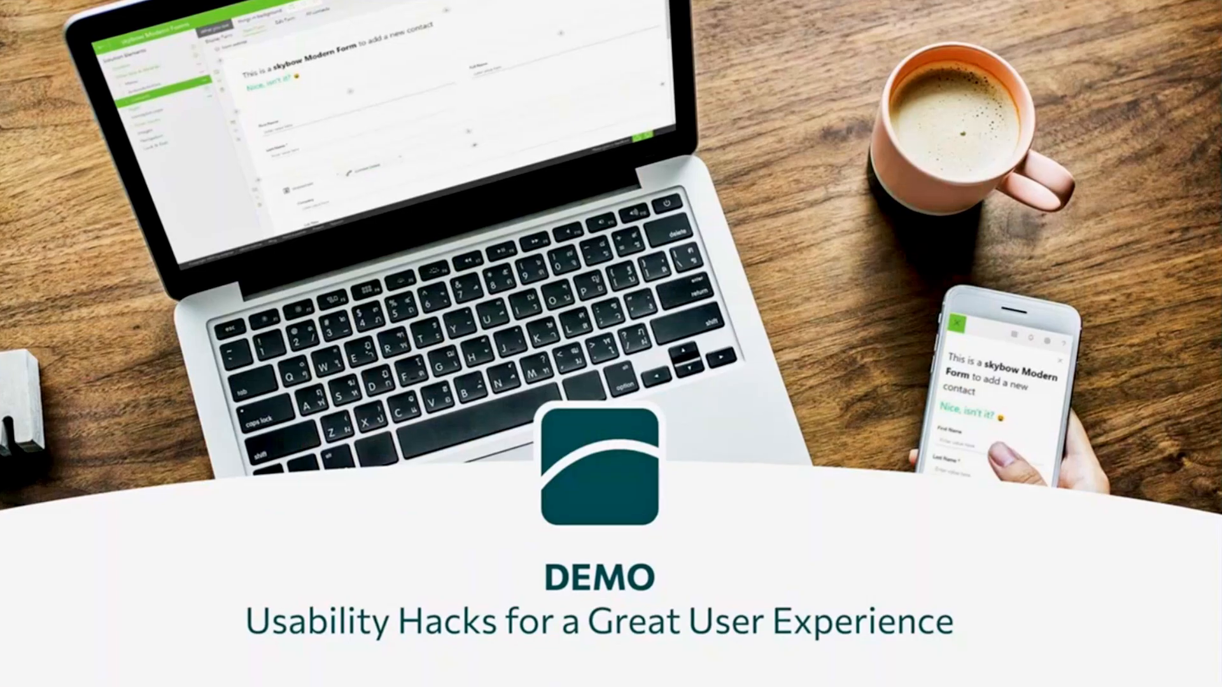
key("alt+Tab")
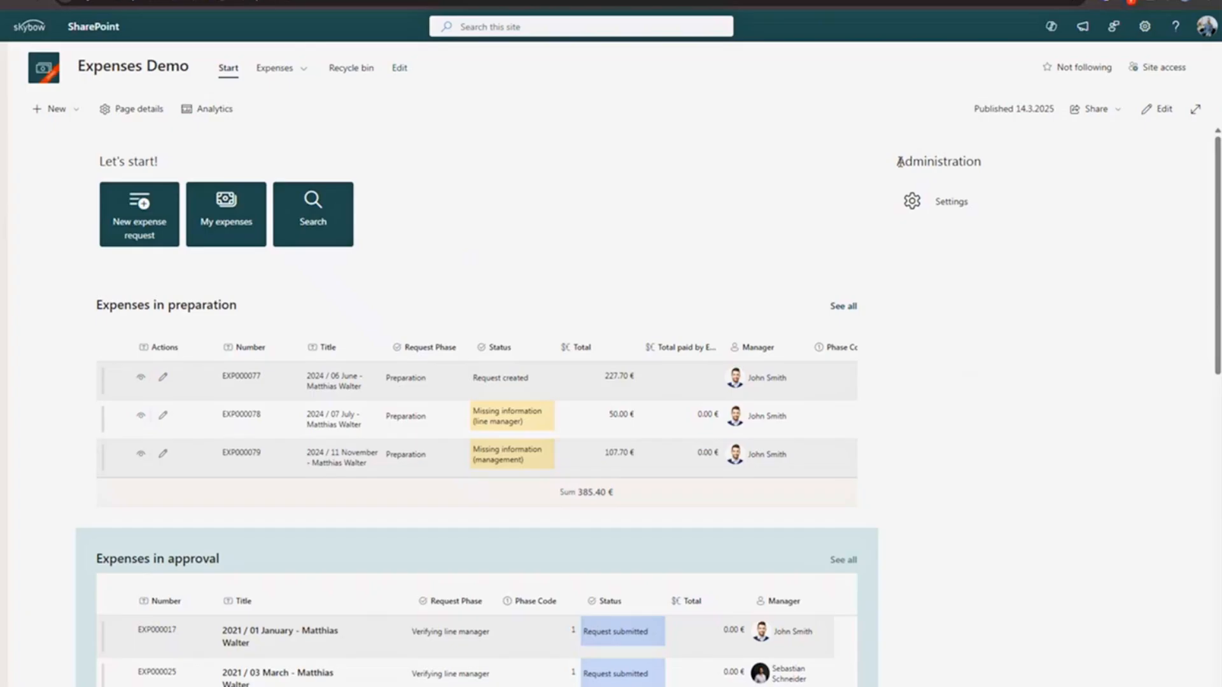
- Point out the Administration section and open its Settings page
left_click_drag(899, 163, 991, 223)
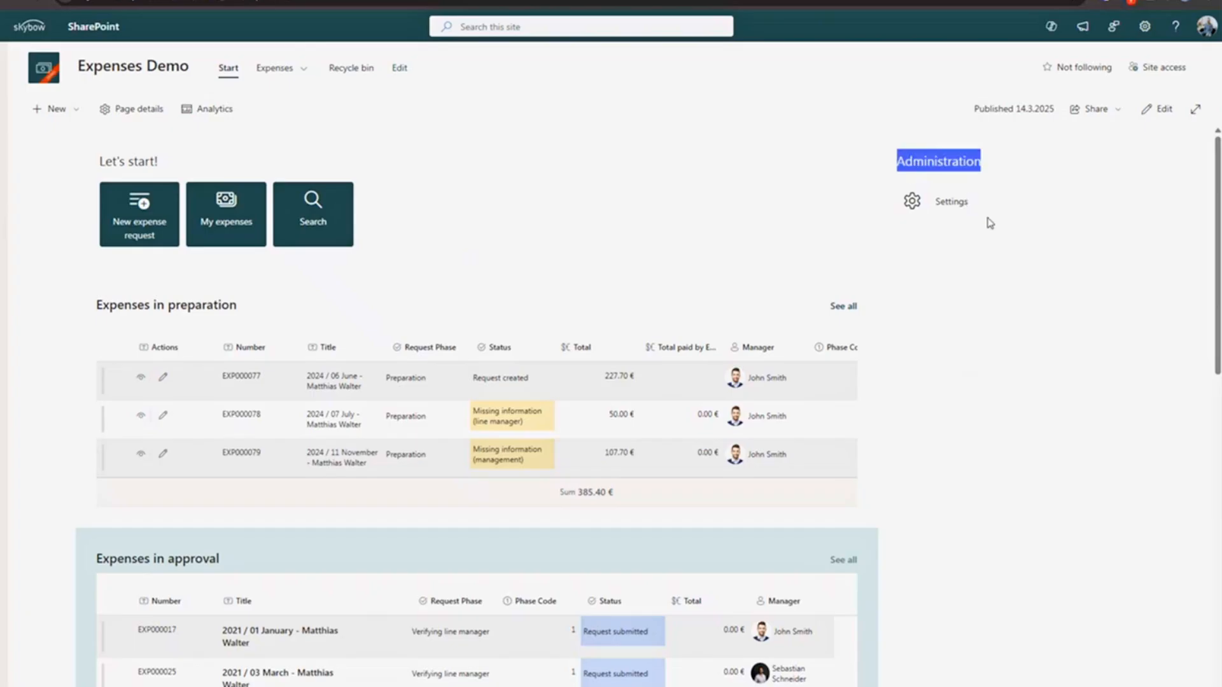
left_click(938, 299)
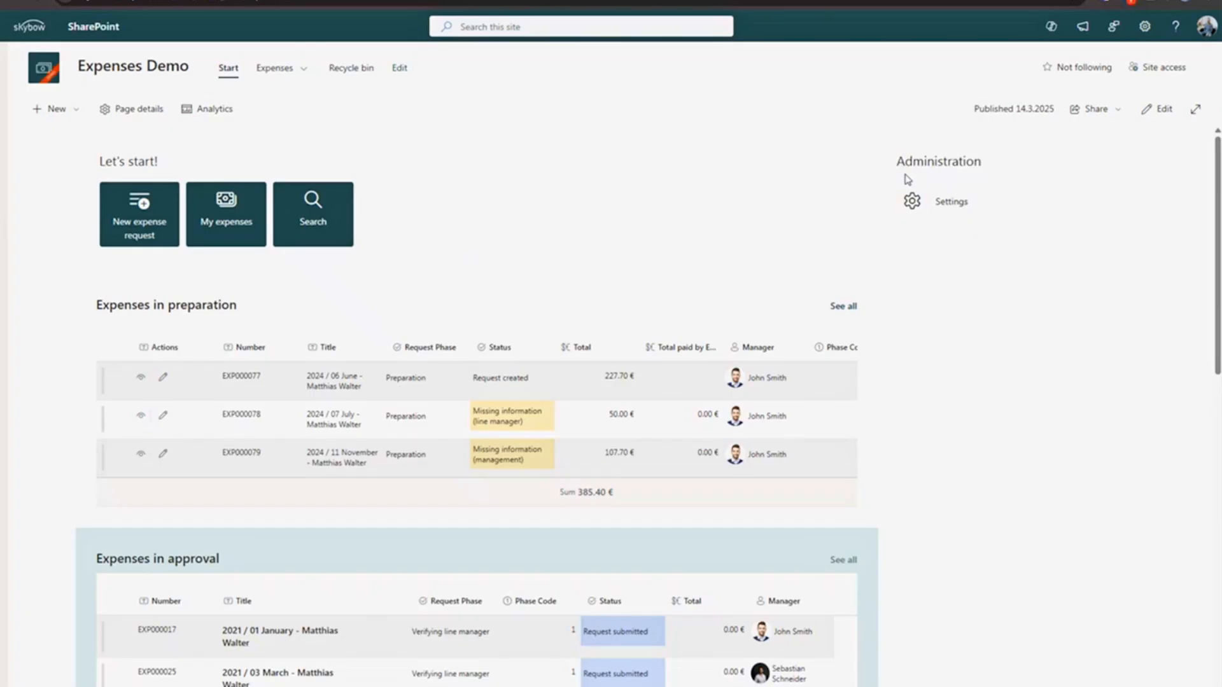
left_click(944, 209)
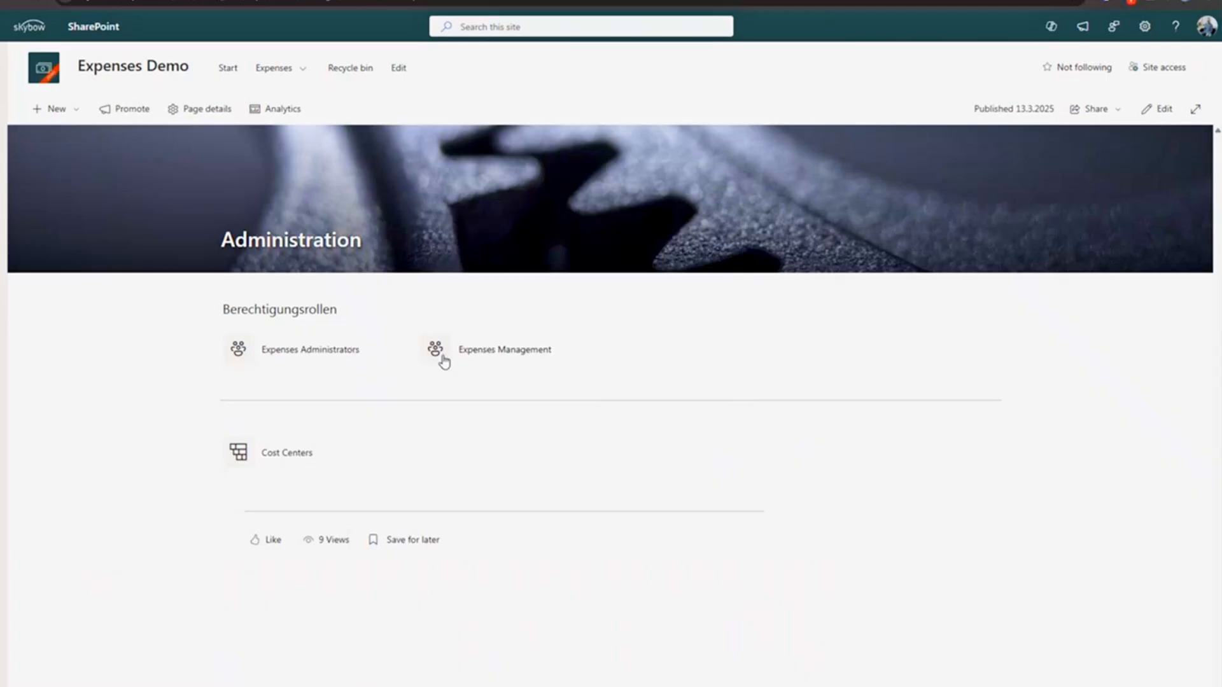
left_click(308, 360)
left_click(506, 350)
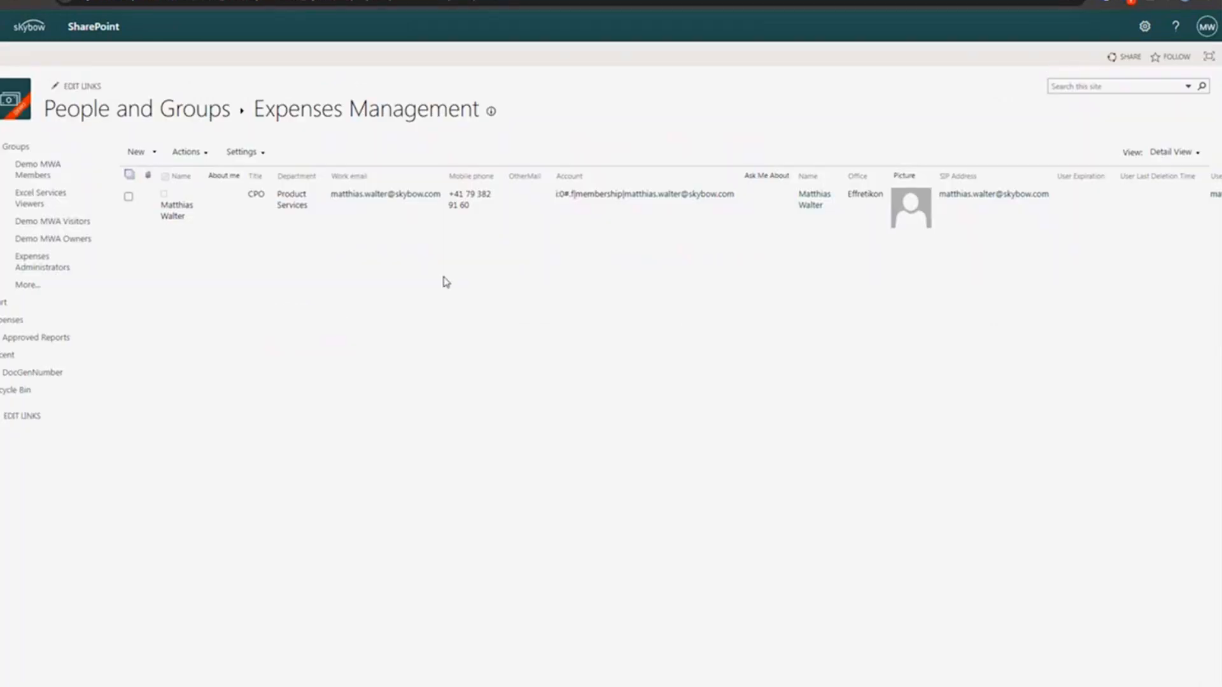
left_click(1, 1)
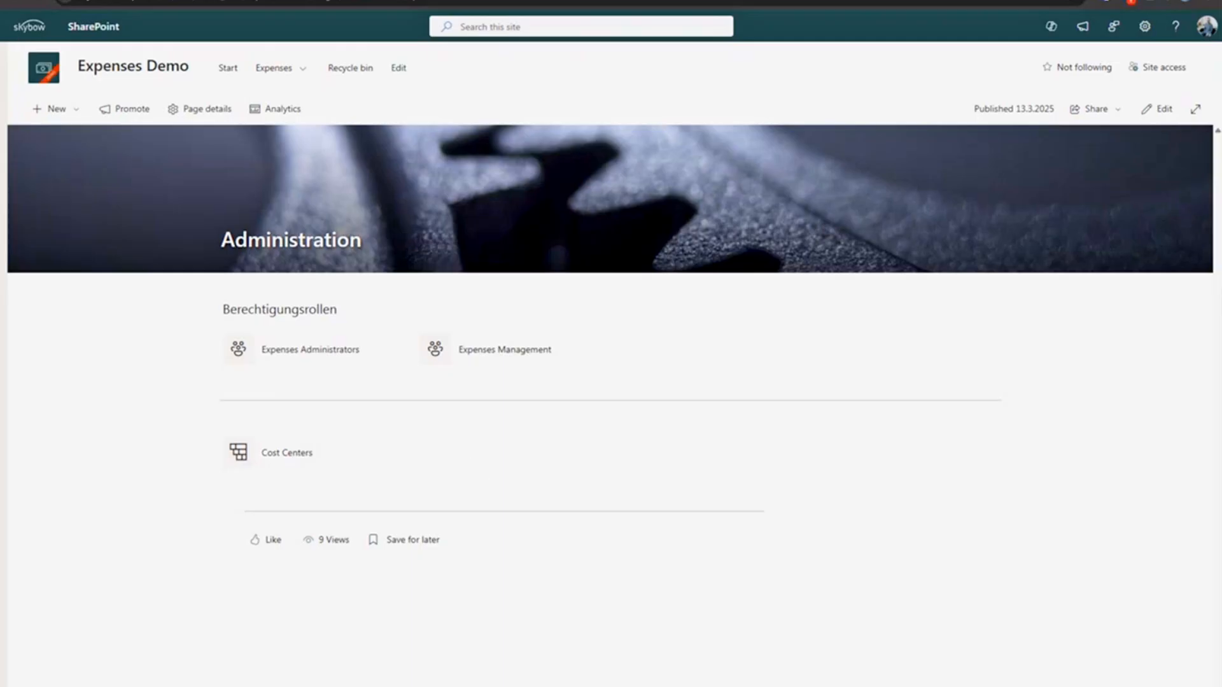
- Go back to the Expenses Demo start page and show the signed-in account's name
left_click(8, 1)
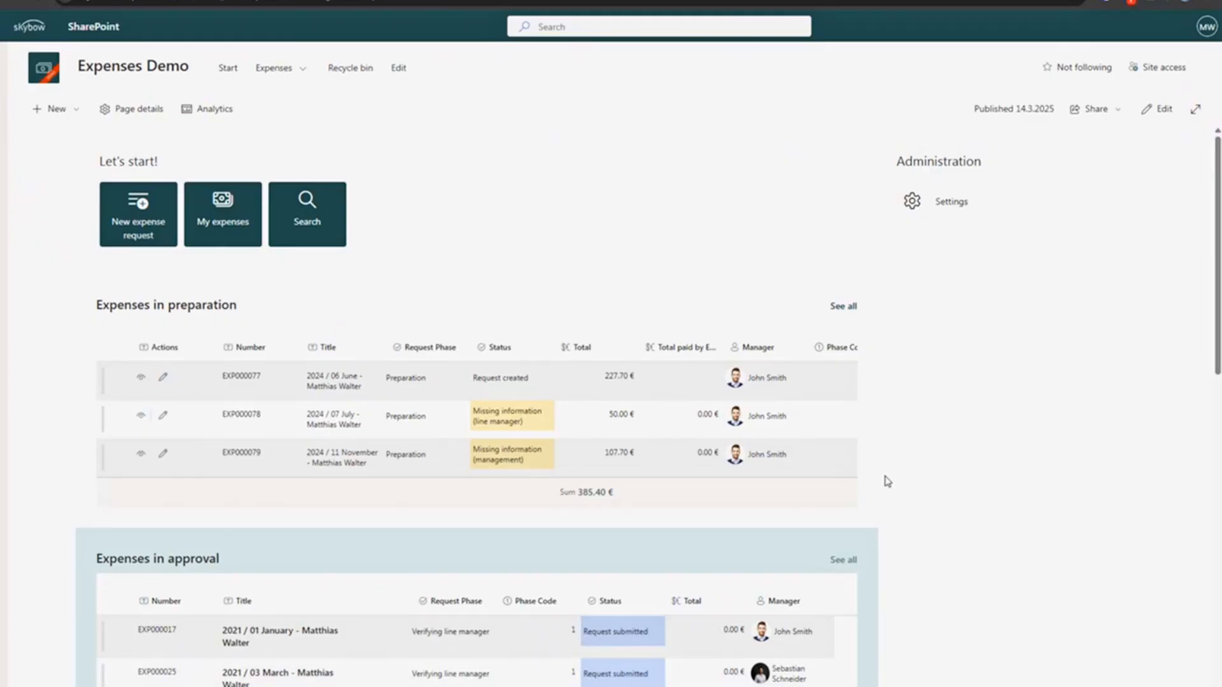
left_click(1206, 32)
left_click_drag(1097, 94, 1208, 98)
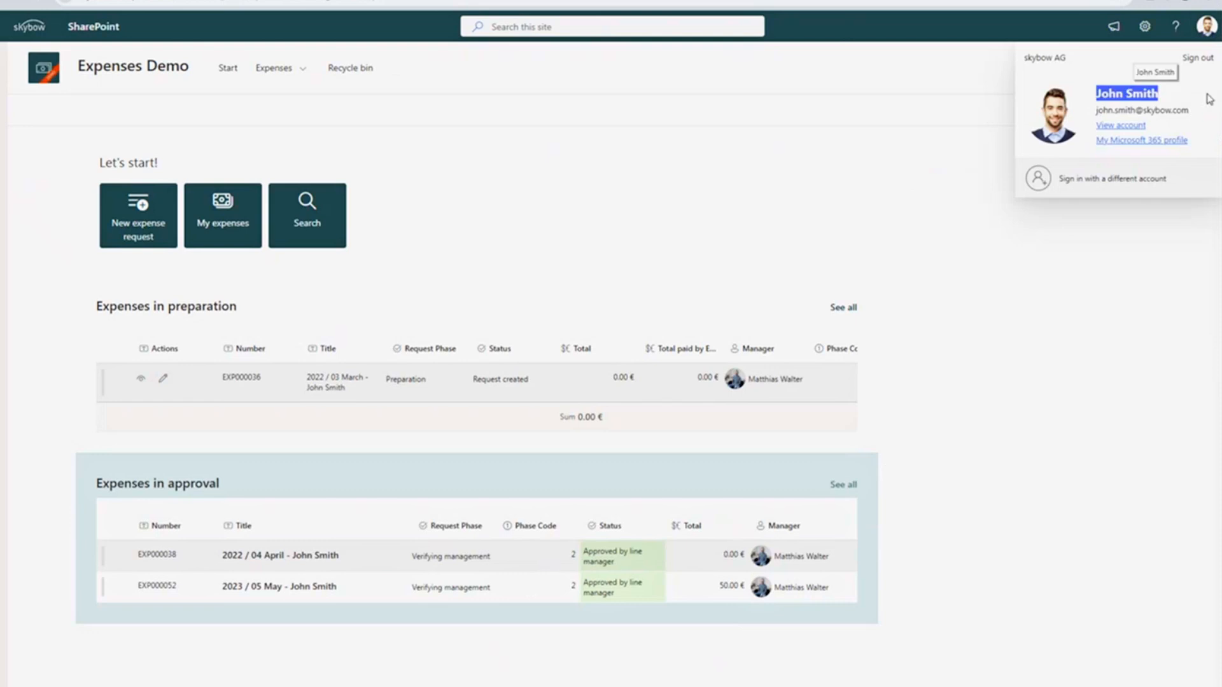
left_click(821, 203)
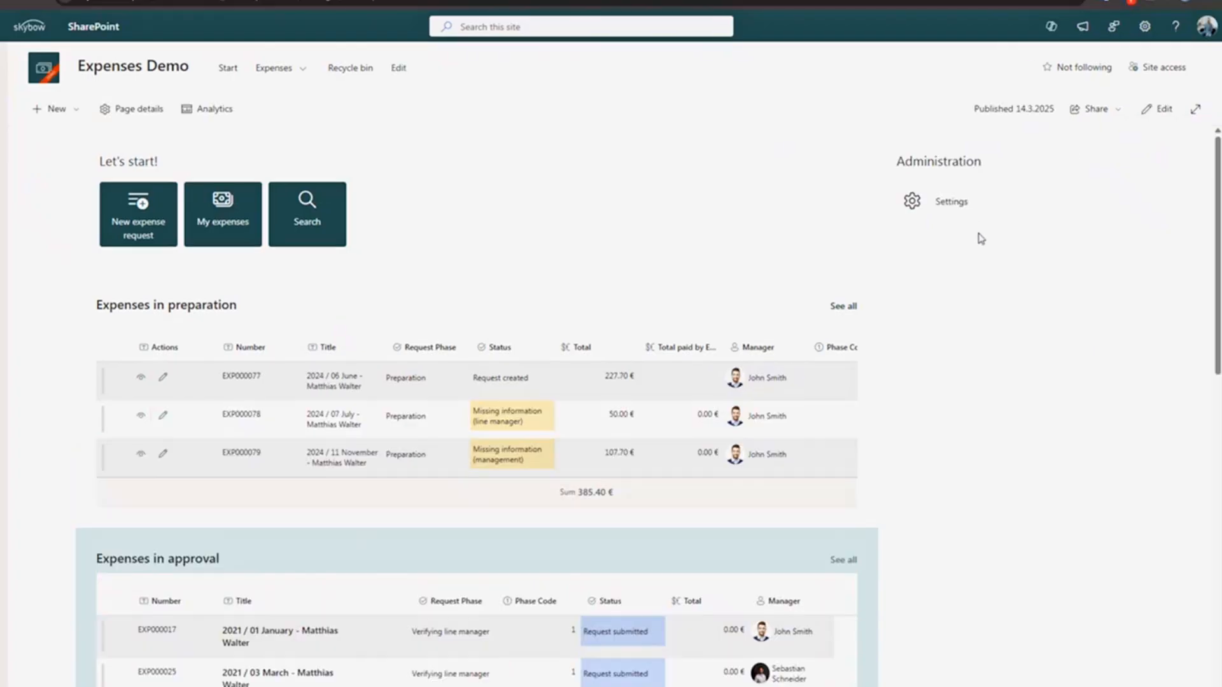
- Put the start page in edit mode, select the Administration web part, and close the Toolbox
left_click(1157, 111)
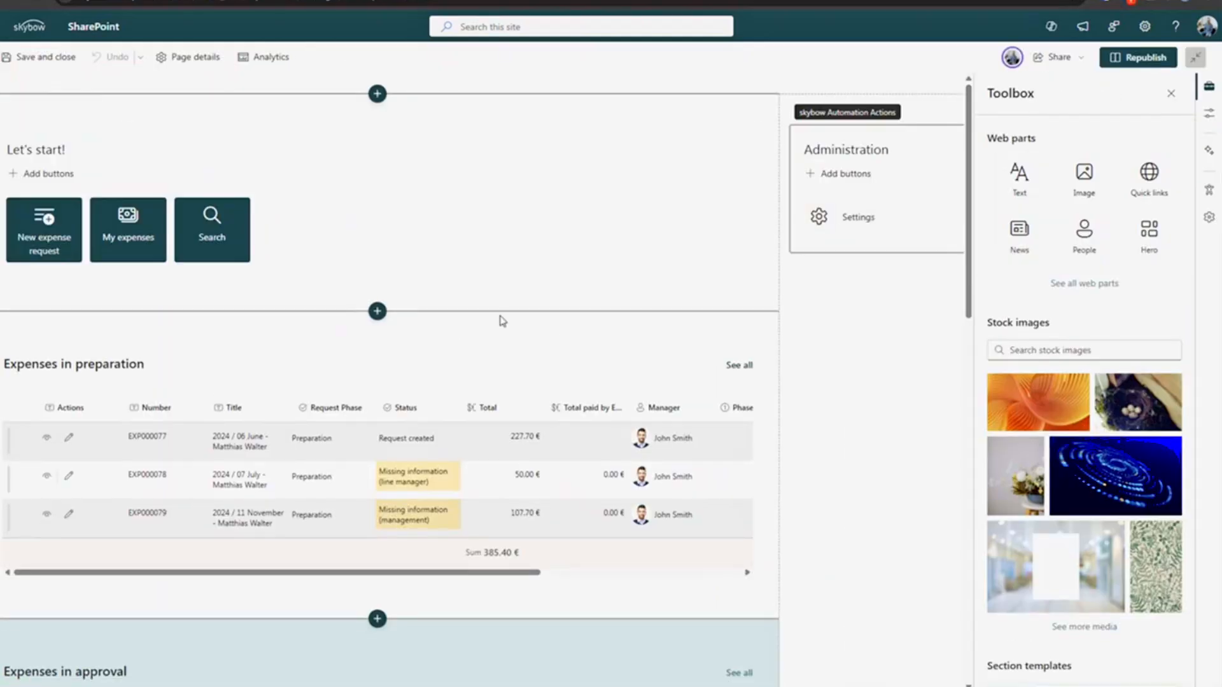
left_click(855, 216)
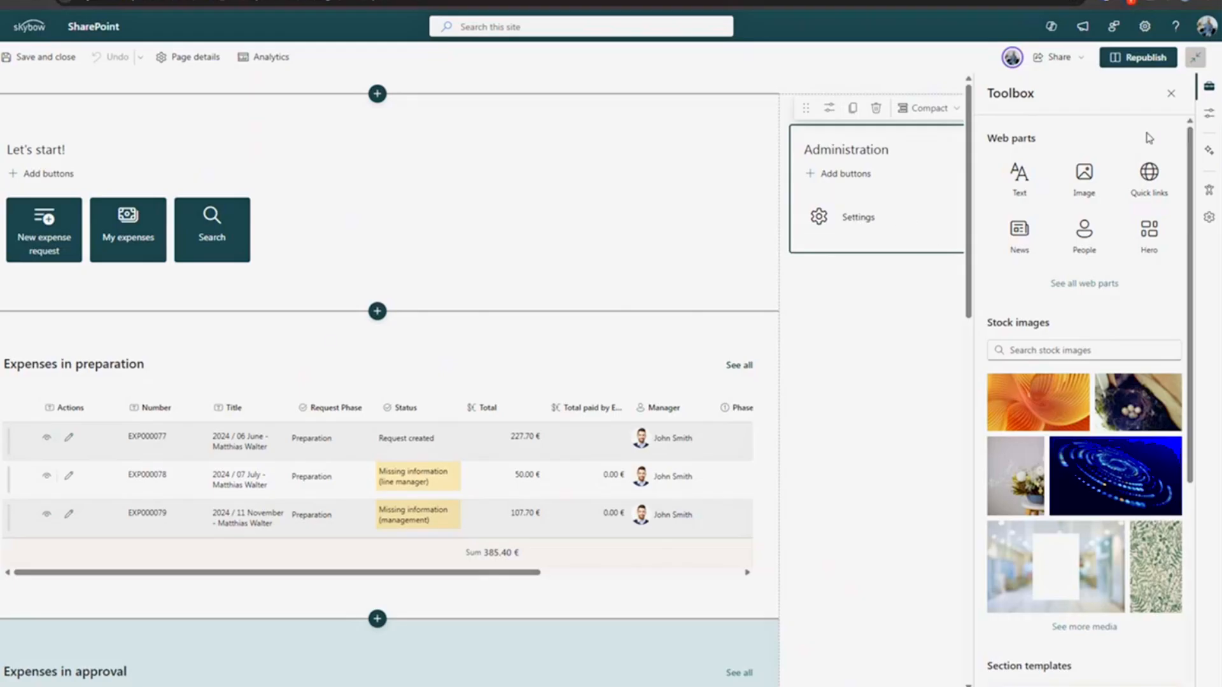
left_click(1166, 96)
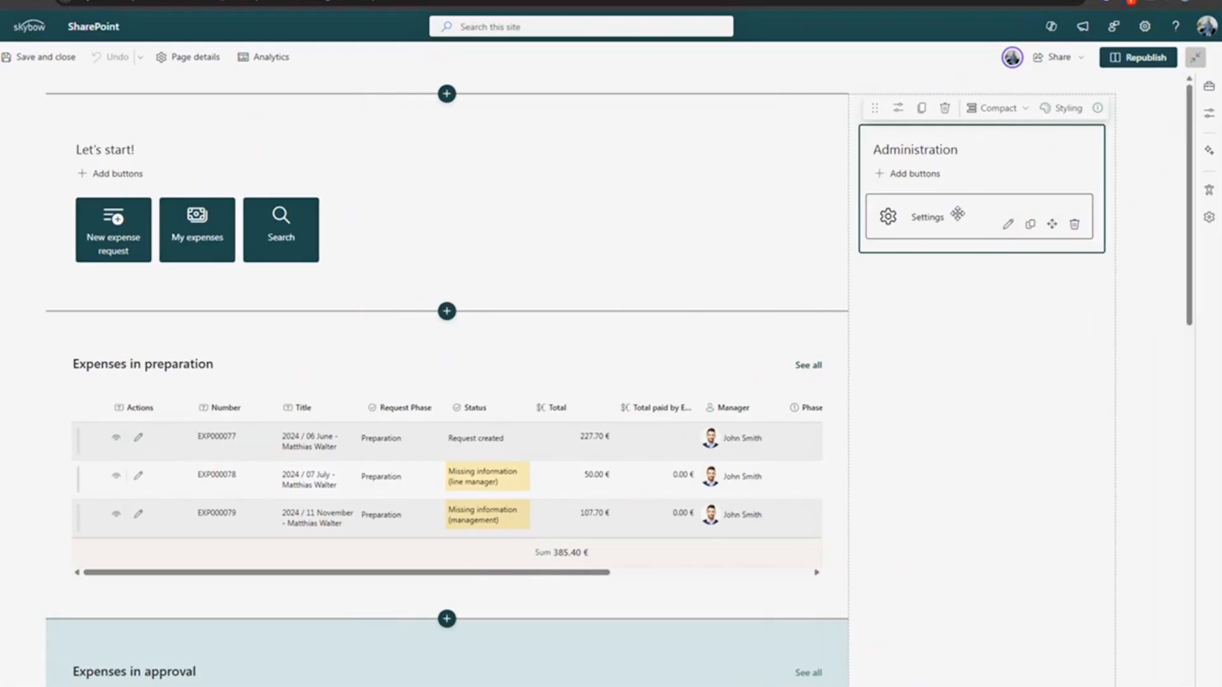
- Inspect the Settings button's Visible Expression, cancel, and open the Administration web part's properties
left_click(1006, 222)
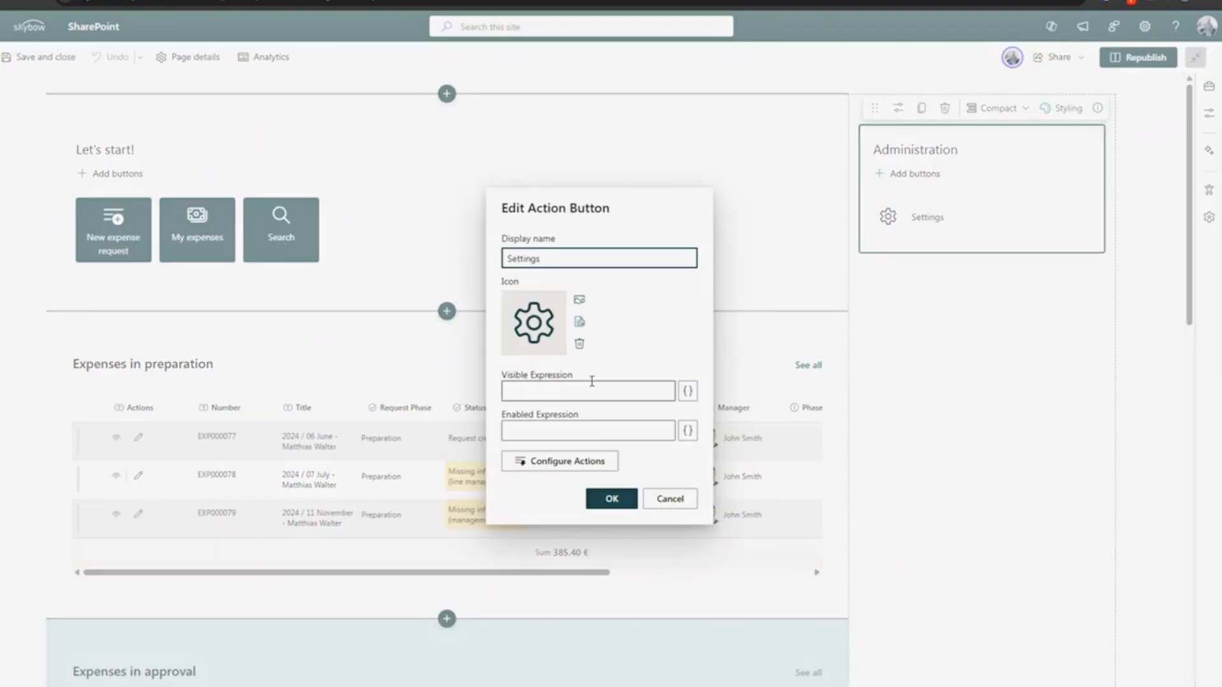
left_click_drag(508, 375, 560, 376)
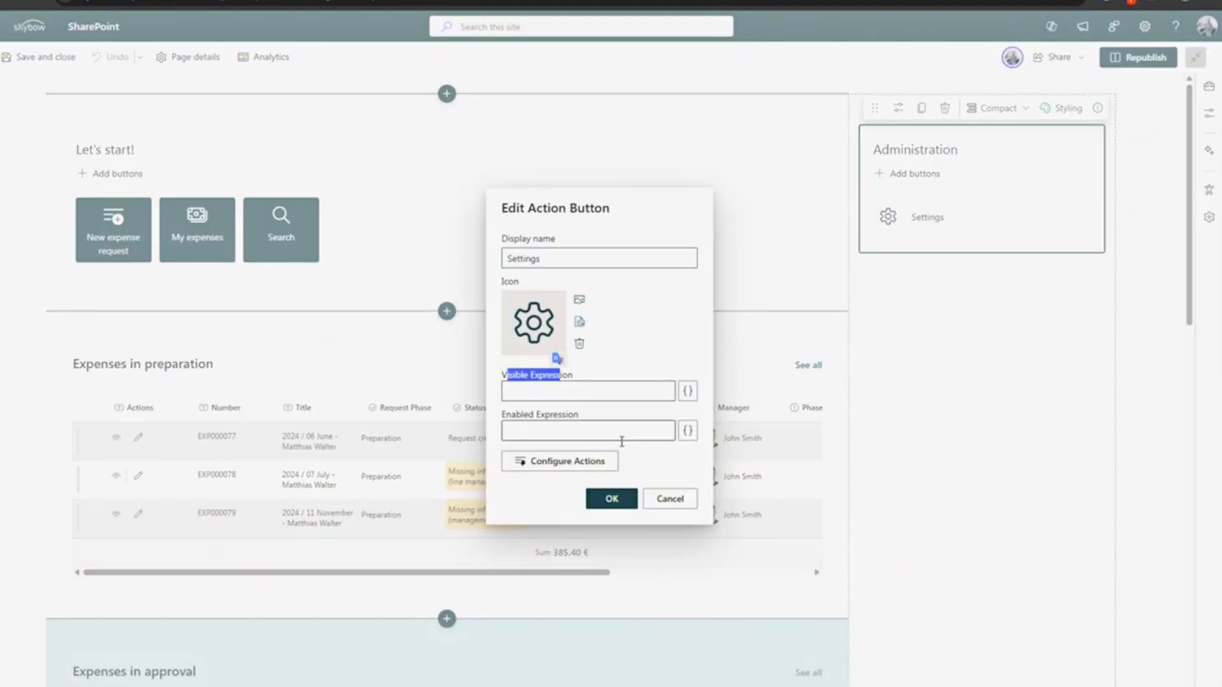
left_click(669, 501)
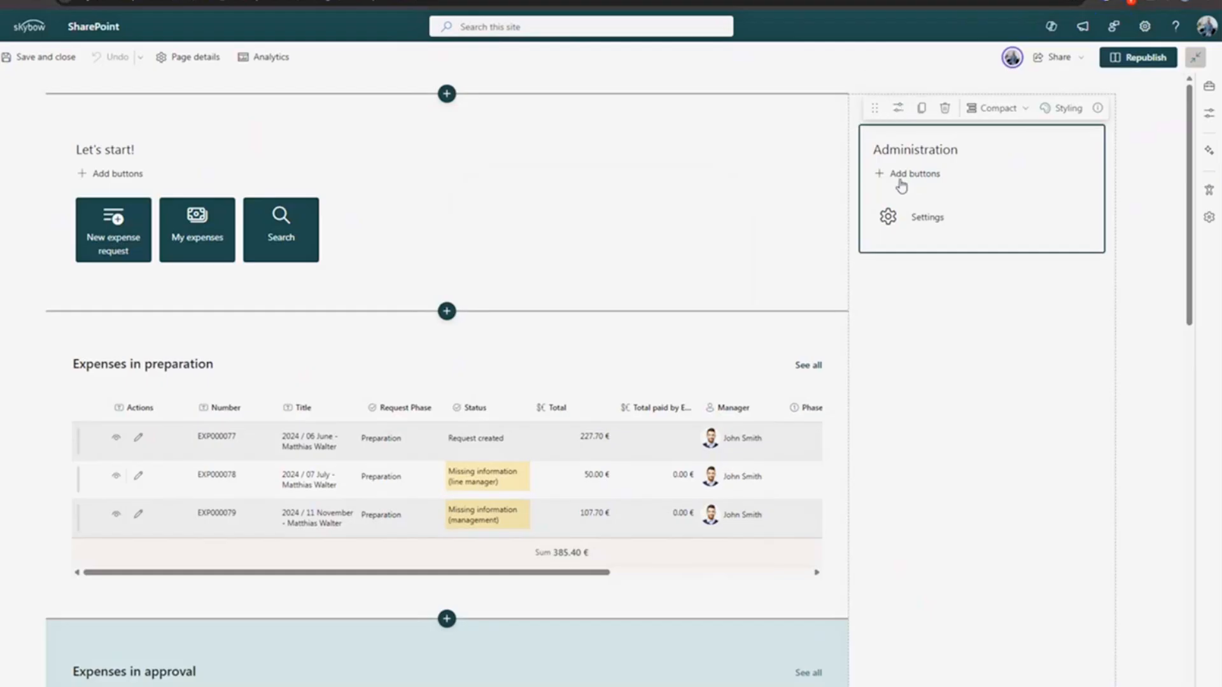
left_click(898, 109)
- Review the Visible condition IsMemberOfGroup for Expenses Administrators with true, then republish the page
left_click_drag(995, 150, 1058, 151)
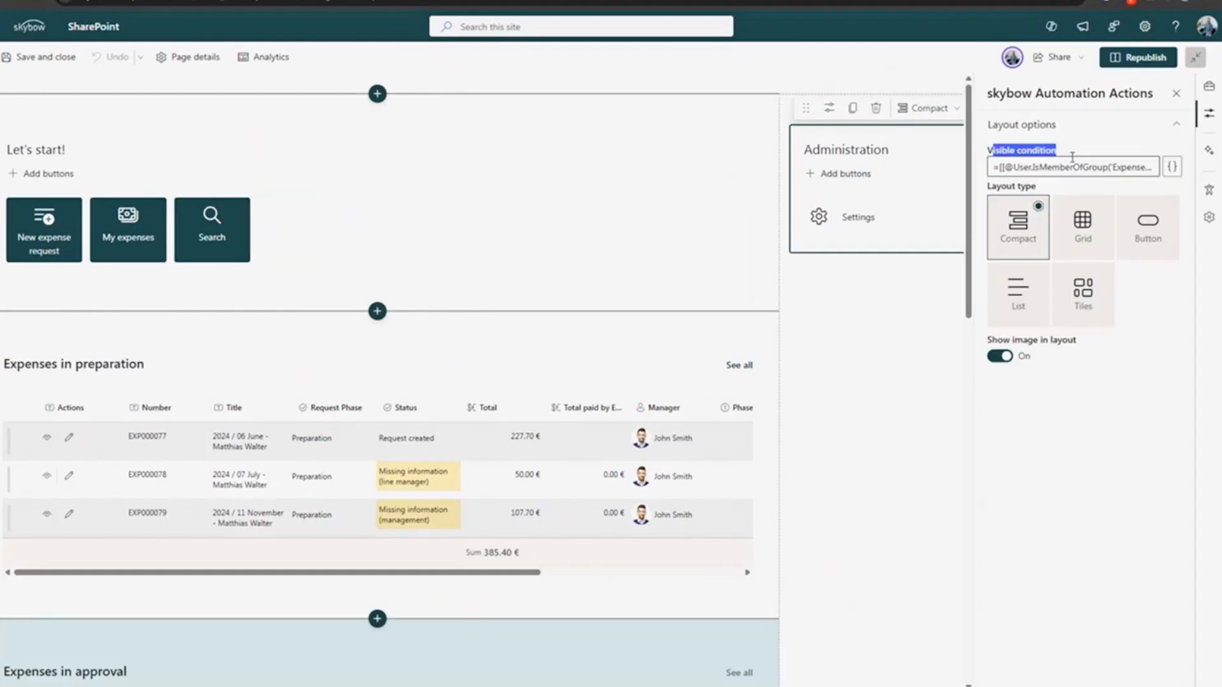
left_click(1172, 167)
left_click_drag(232, 135, 433, 135)
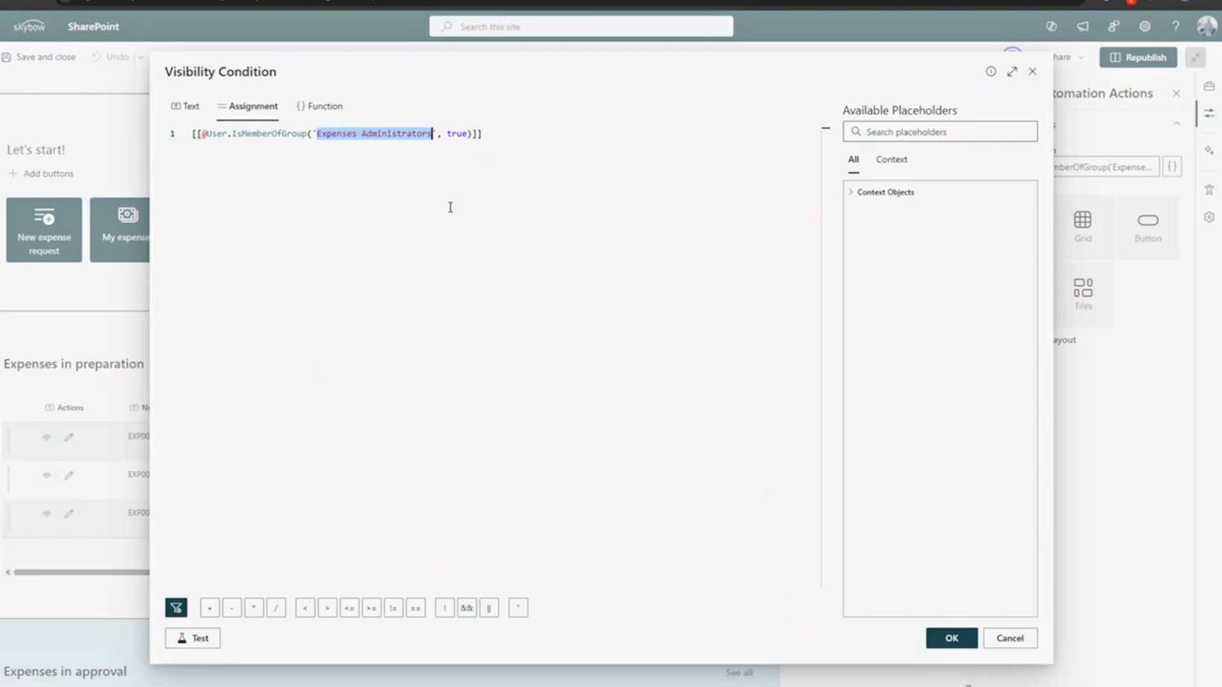
double_click(235, 133)
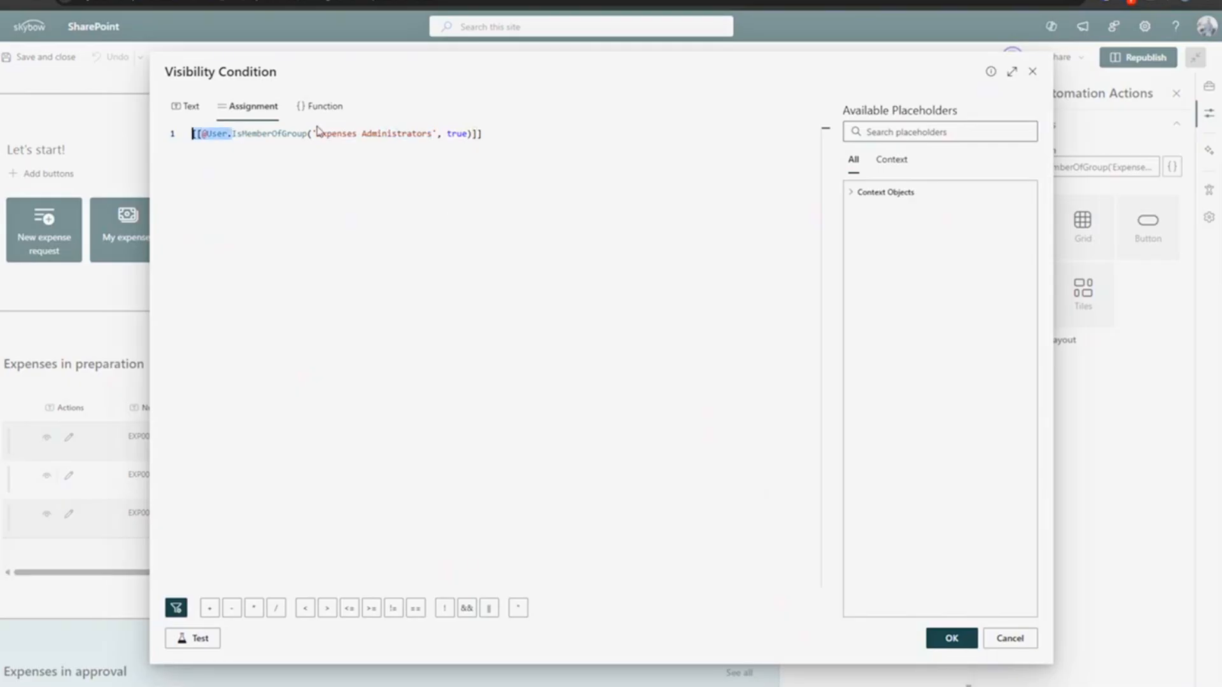
left_click_drag(318, 134, 432, 134)
double_click(457, 133)
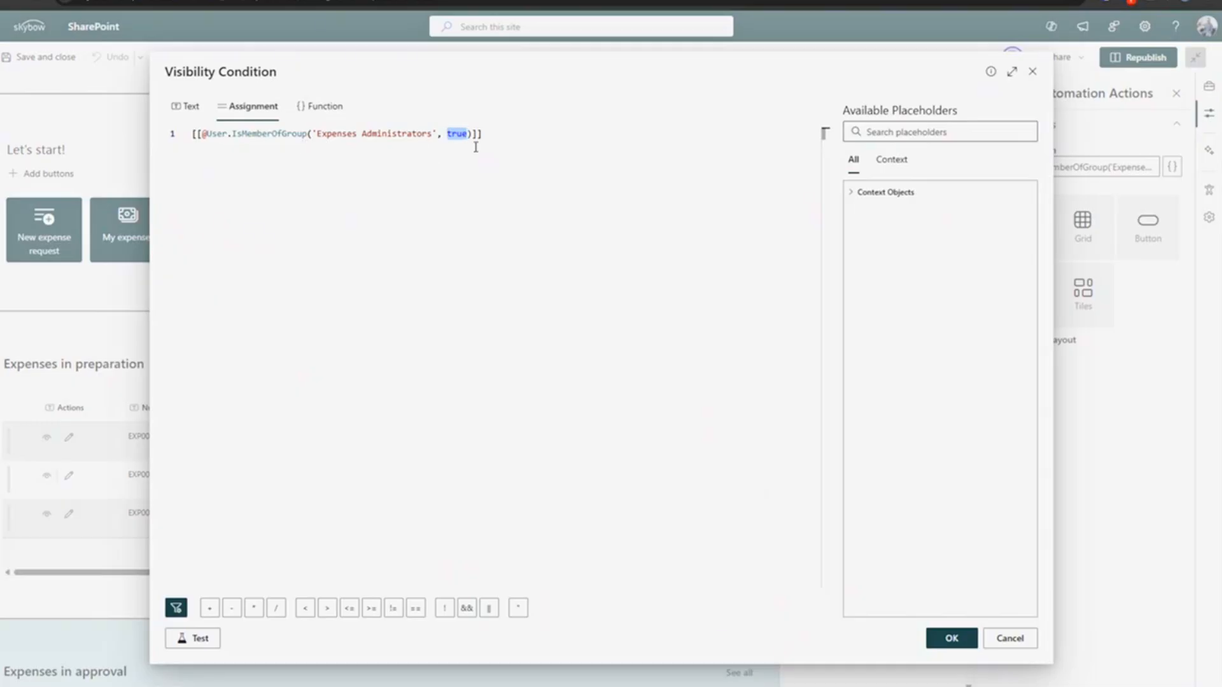
key("ctrl+a")
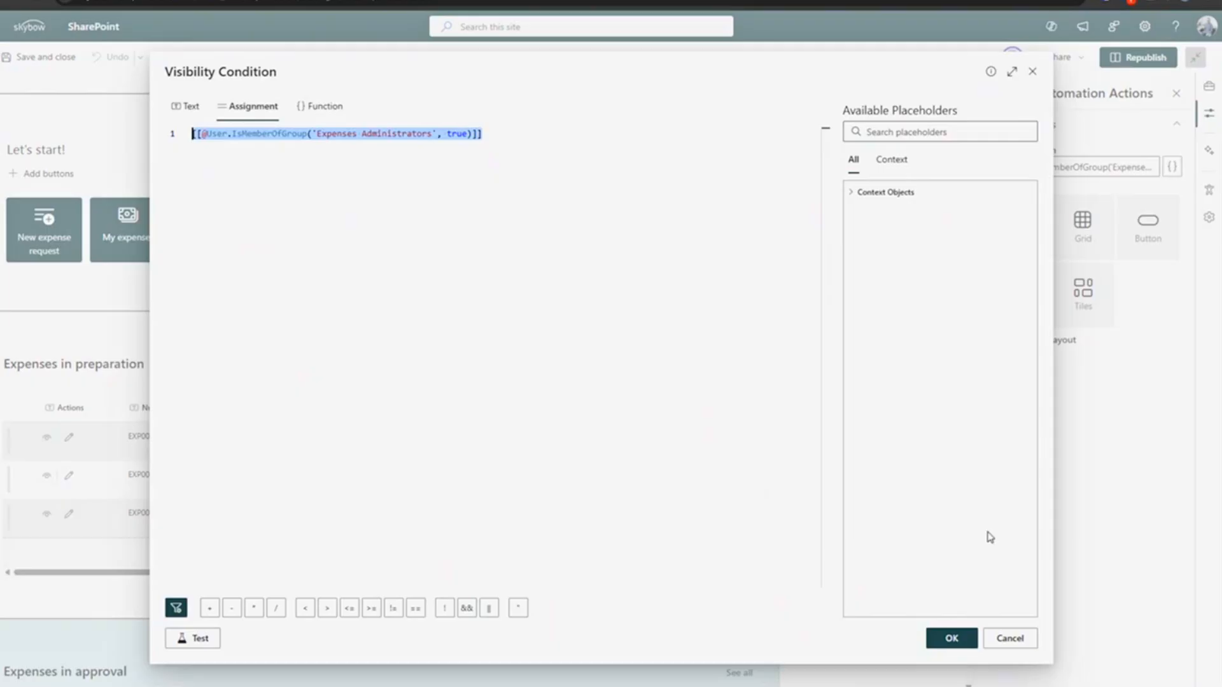
left_click(1007, 640)
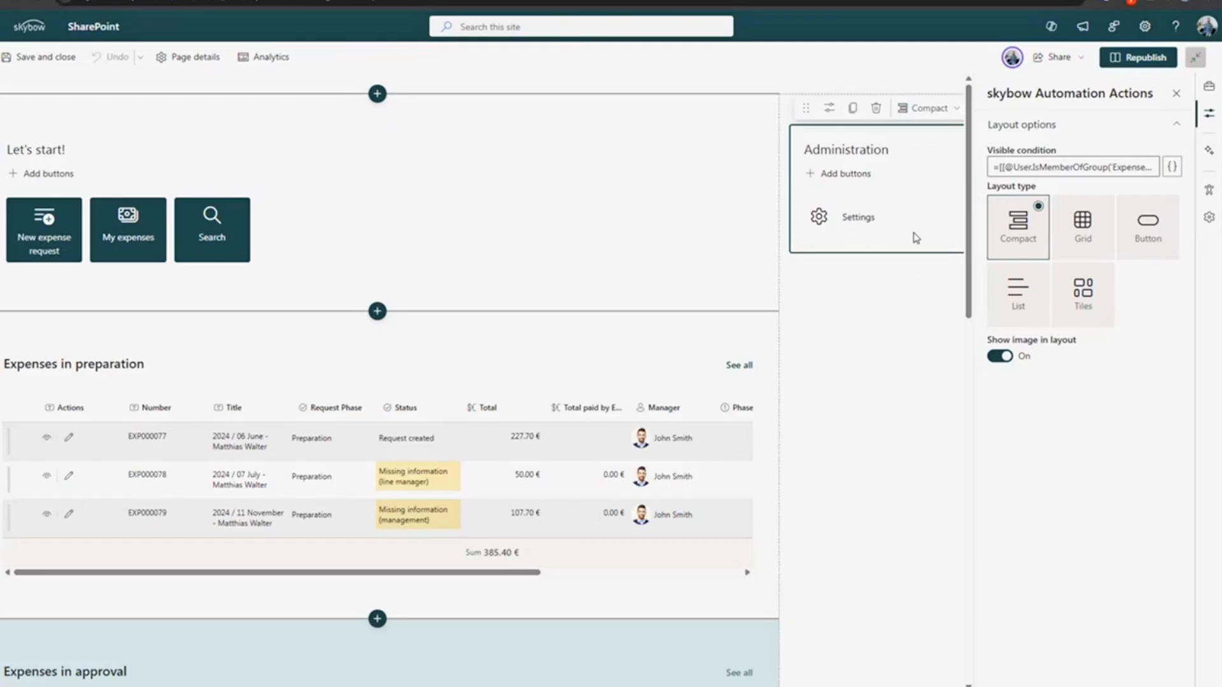
left_click_drag(1028, 167, 1094, 167)
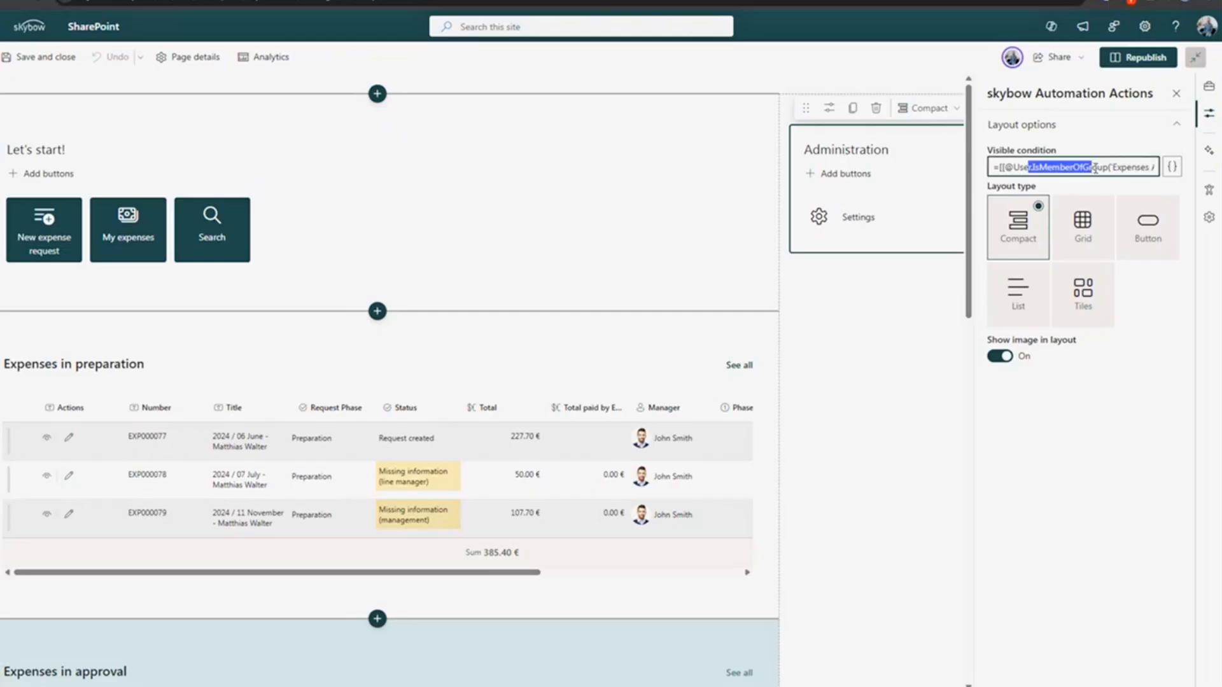
left_click(1139, 58)
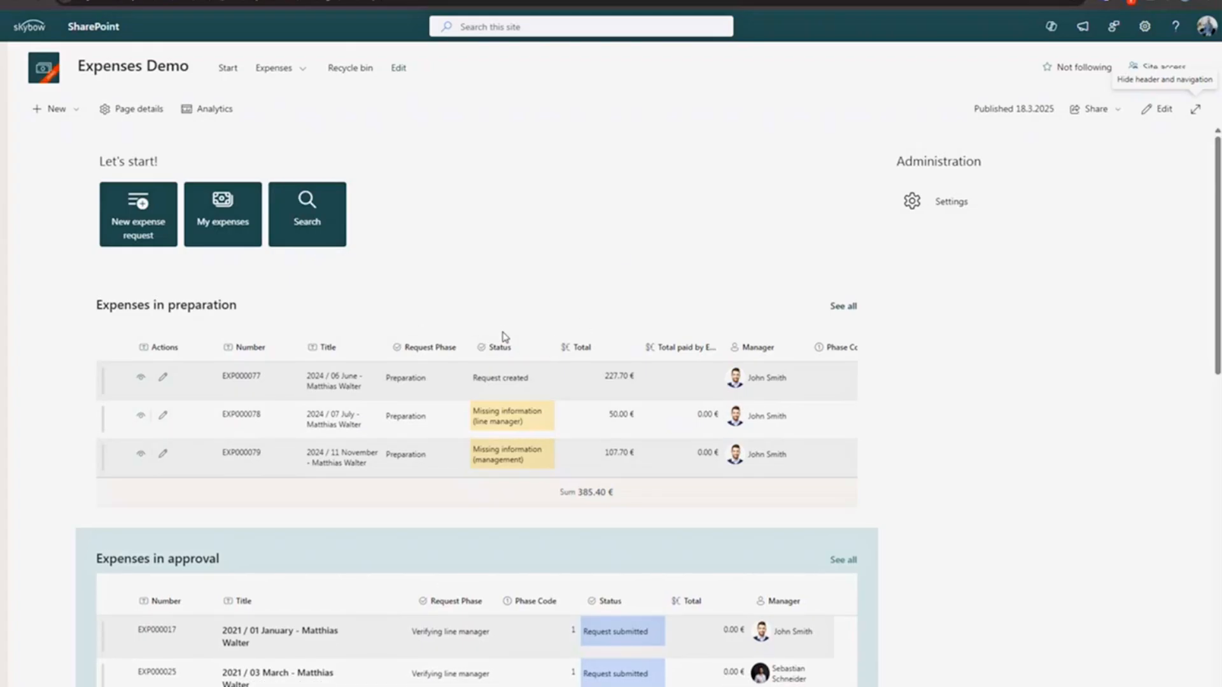
- Open 'See all' for Expenses in preparation to show the full list view
left_click(843, 308)
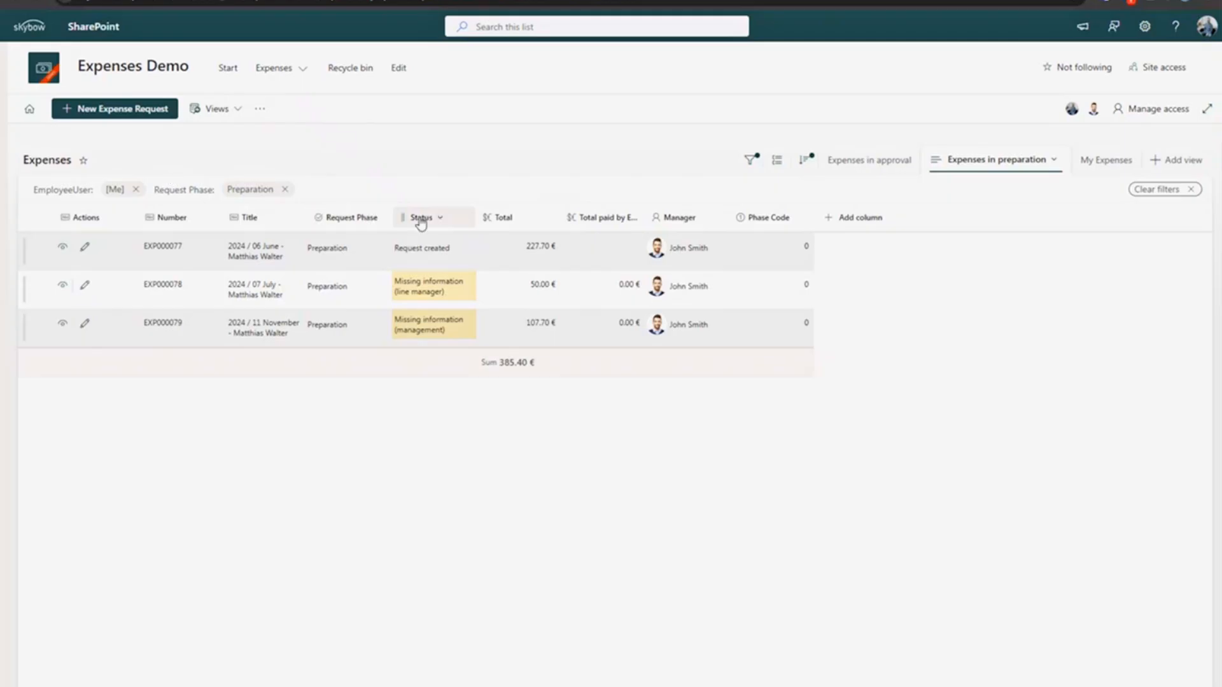
- Open Format current view for Expenses in preparation, scroll its JSON, then go to the skybow Community tab
left_click(1015, 165)
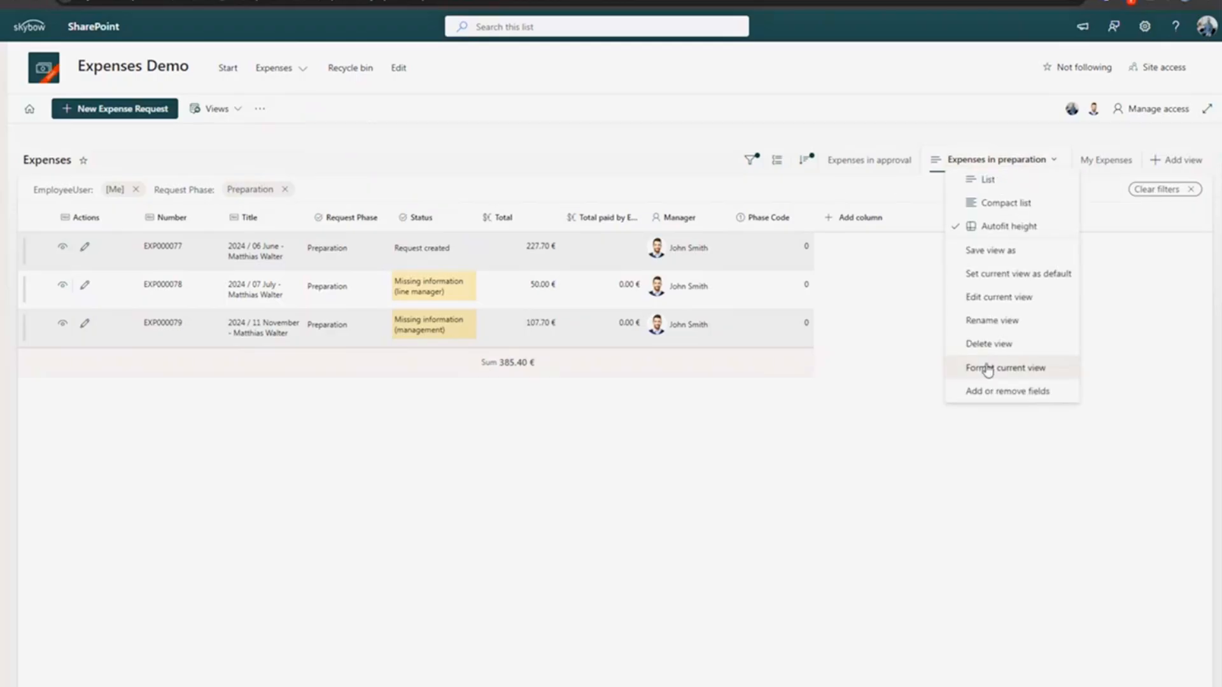
left_click(1011, 375)
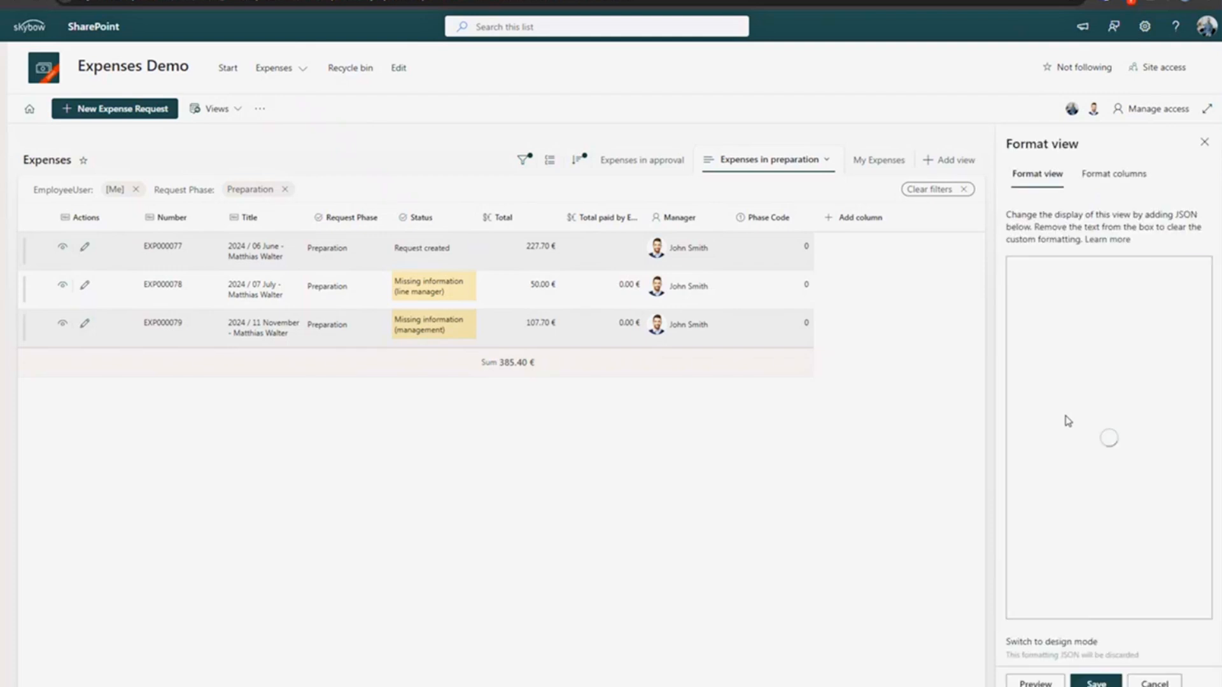
scroll(1080, 358, "down", 10)
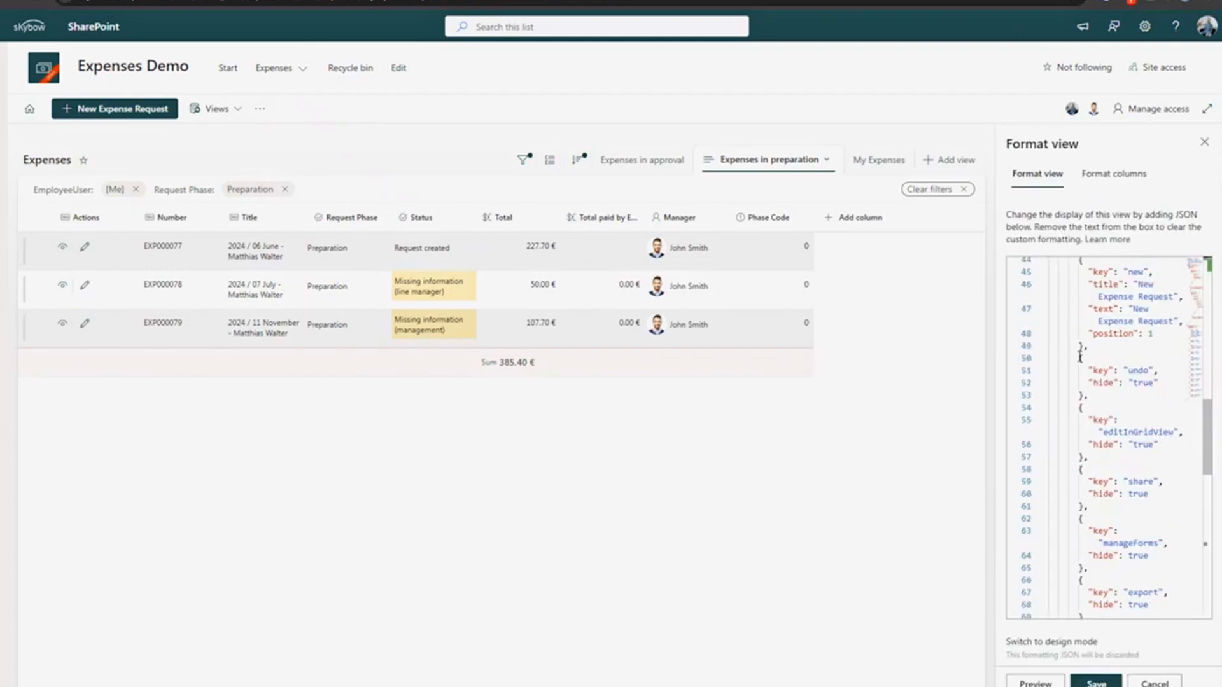
scroll(1119, 554, "up", 10)
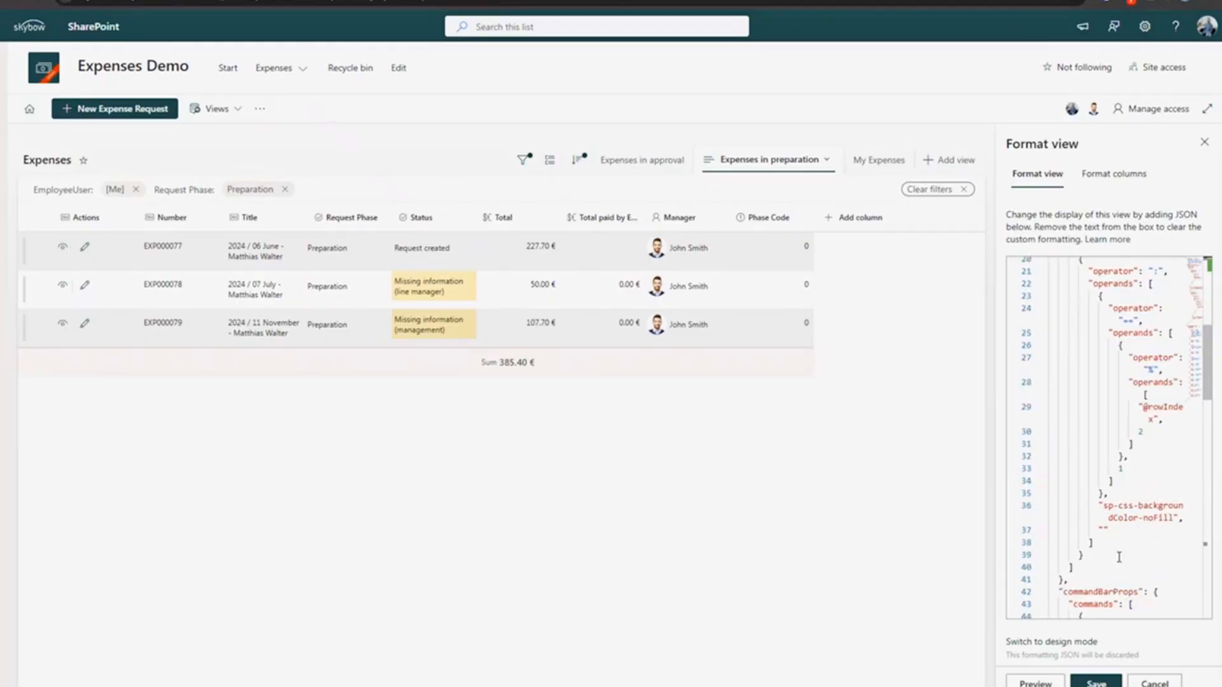
scroll(1119, 557, "down", 6)
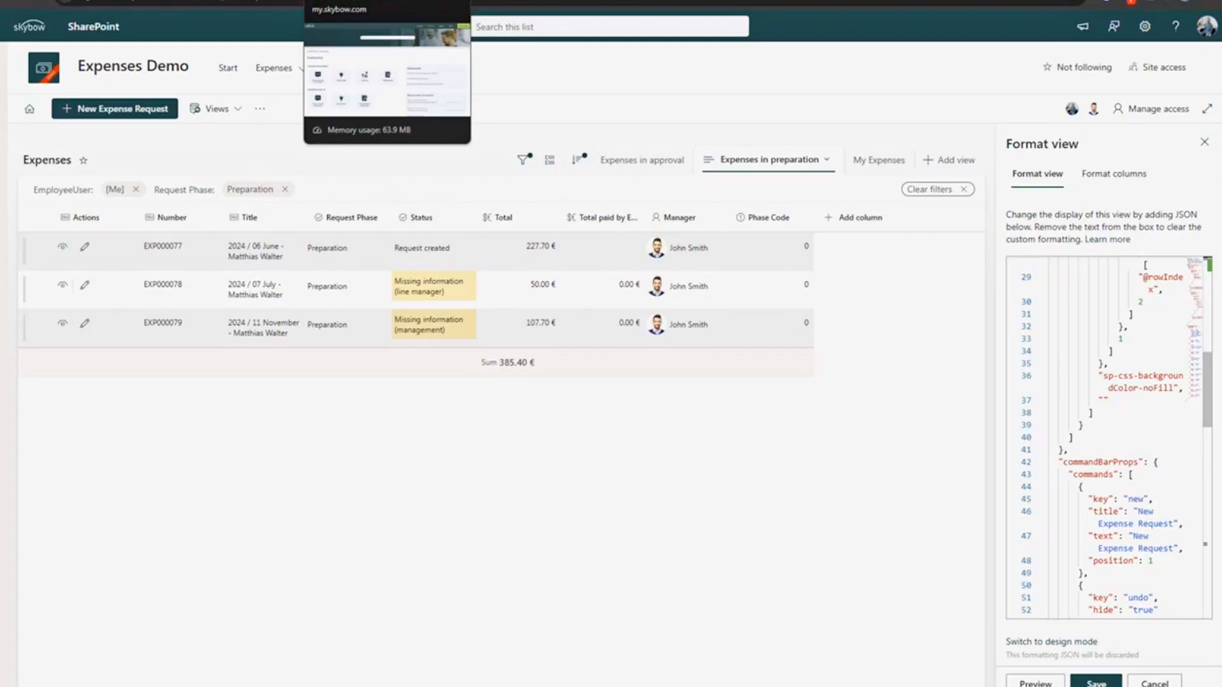
left_click(382, 0)
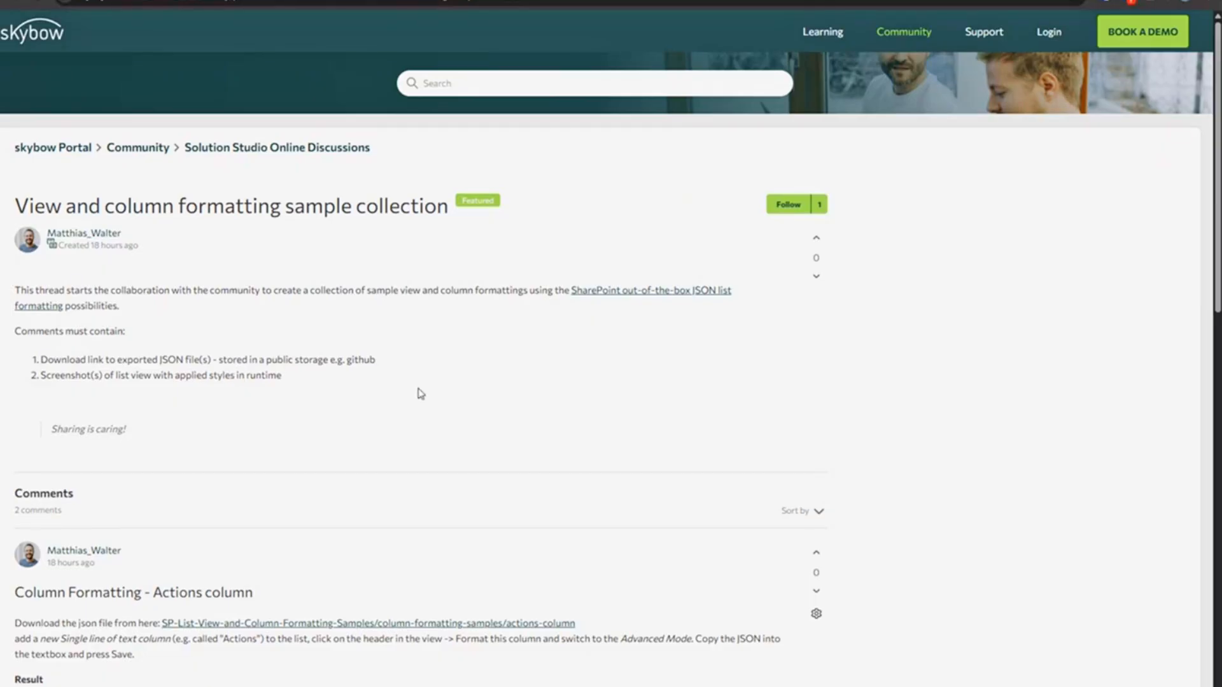
- Scroll through the View and column formatting sample thread and open the actions-column GitHub sample
scroll(418, 367, "down", 4)
scroll(420, 379, "up", 1)
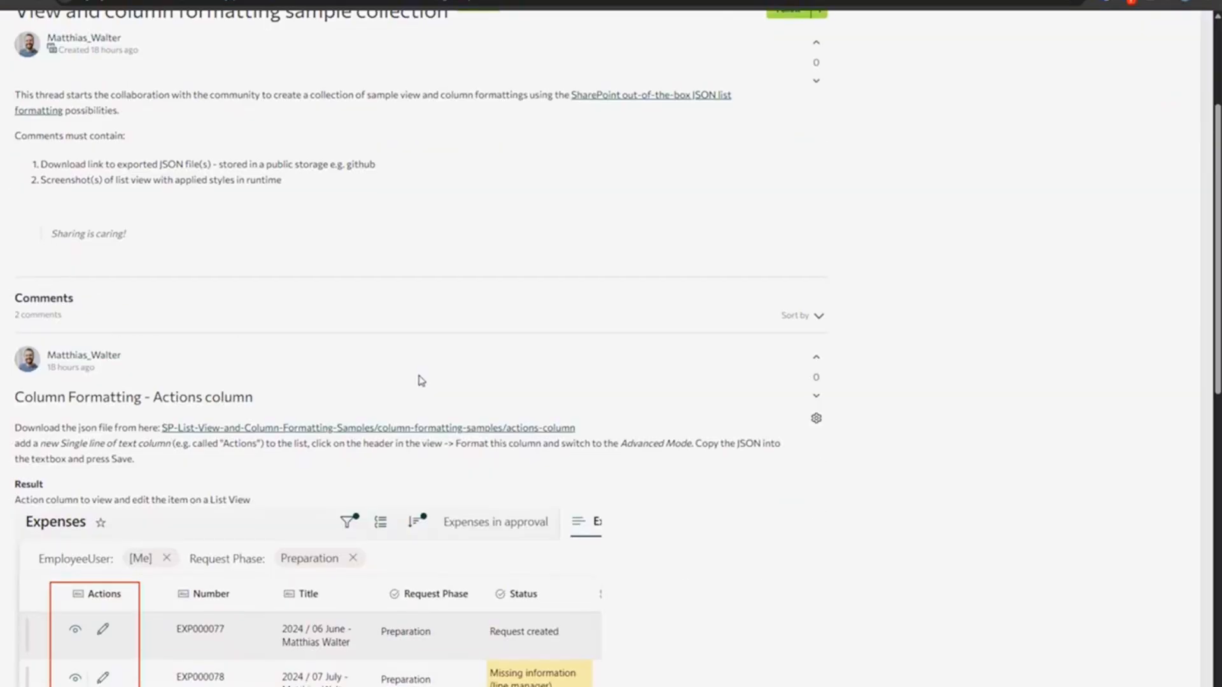
scroll(421, 382, "down", 3)
scroll(150, 367, "down", 8)
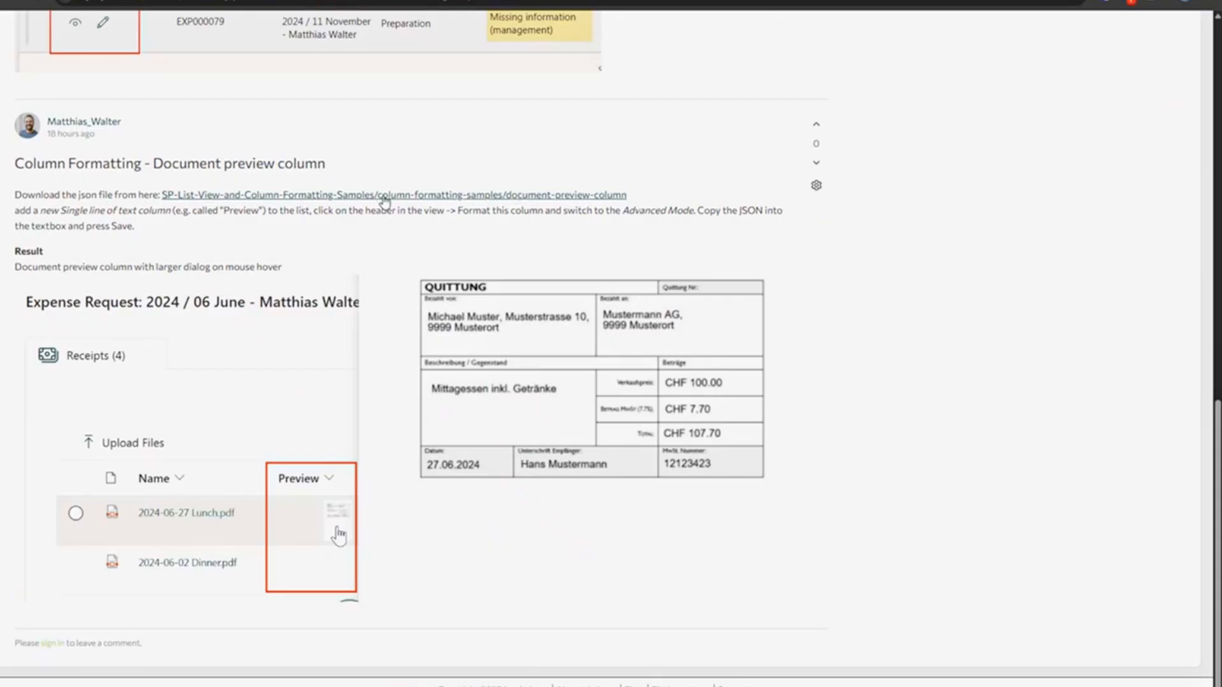
scroll(332, 439, "up", 1)
scroll(330, 435, "up", 8)
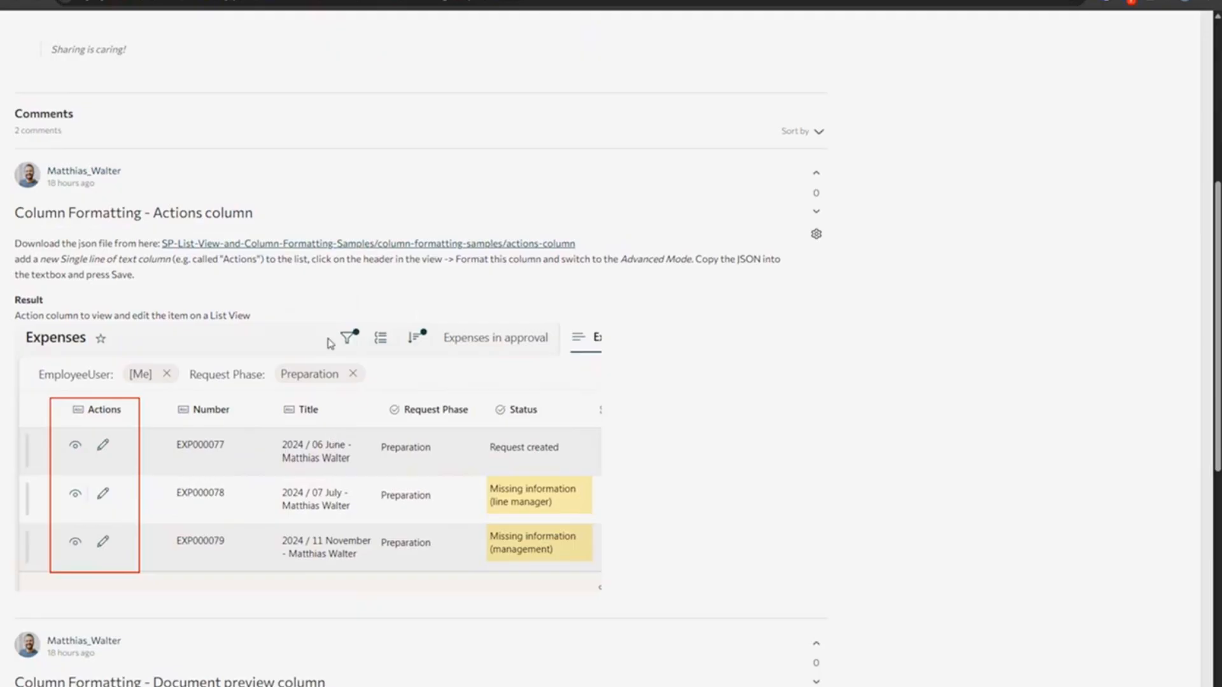
left_click(290, 244)
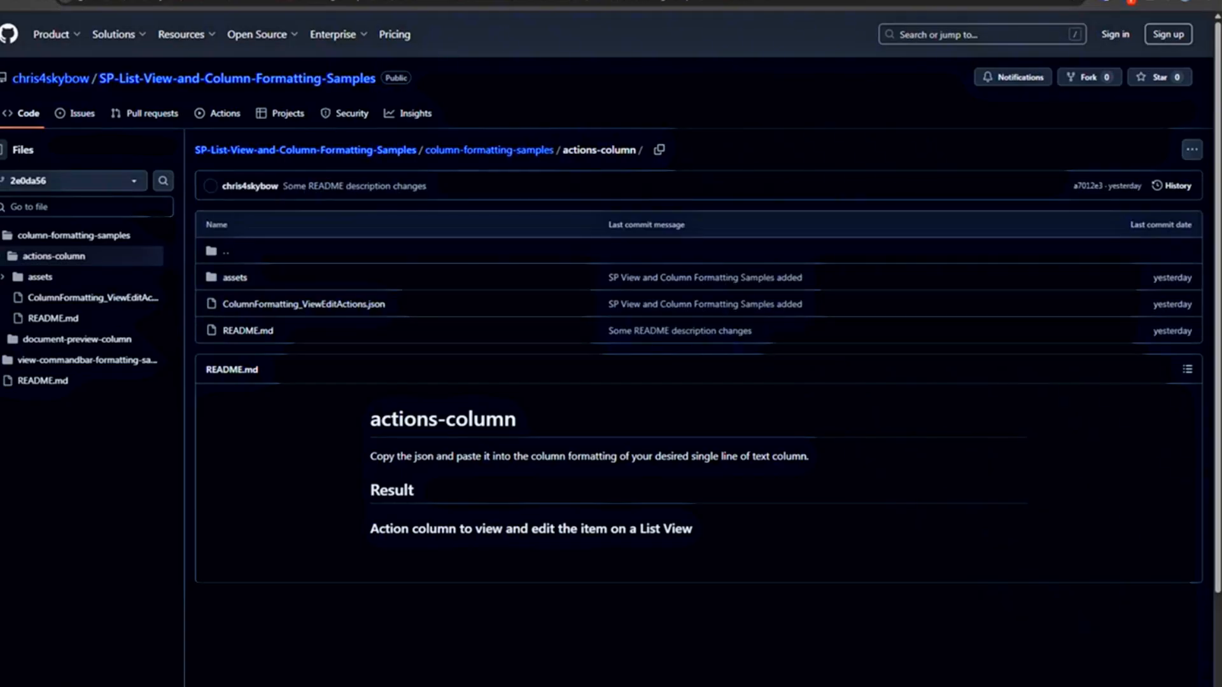
- Close the GitHub page and scroll through the thread's formatting samples again
key("ctrl+w")
scroll(403, 406, "down", 3)
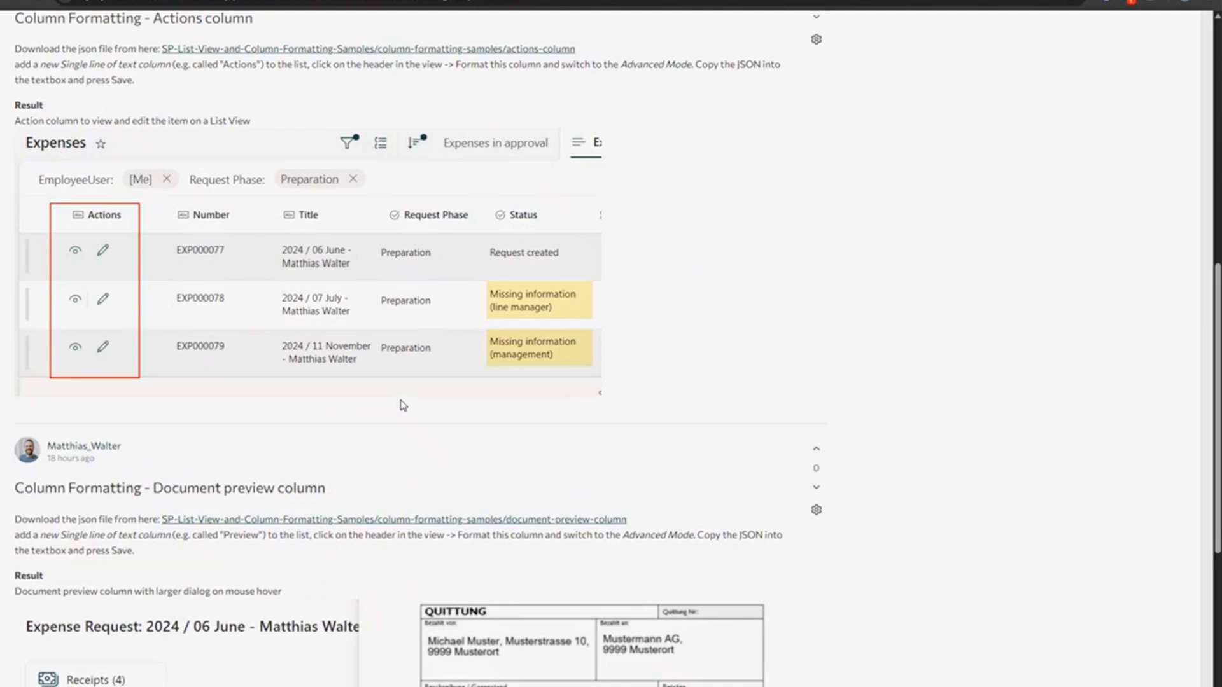
scroll(412, 574, "down", 5)
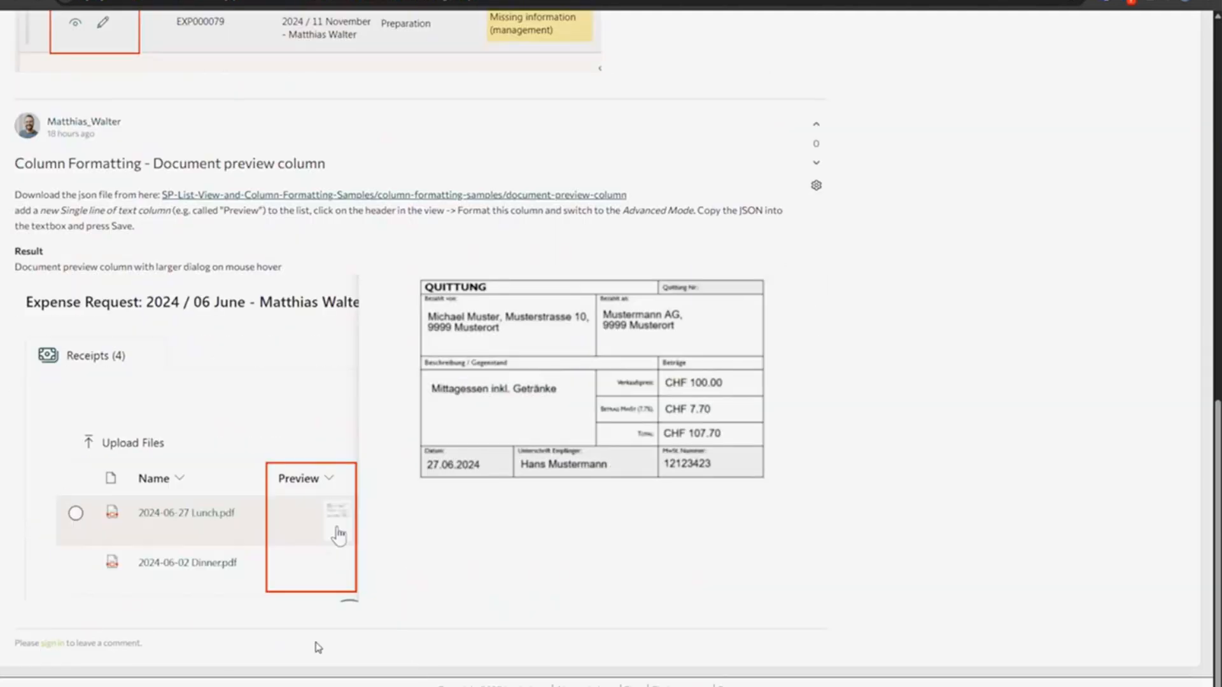
scroll(273, 639, "up", 14)
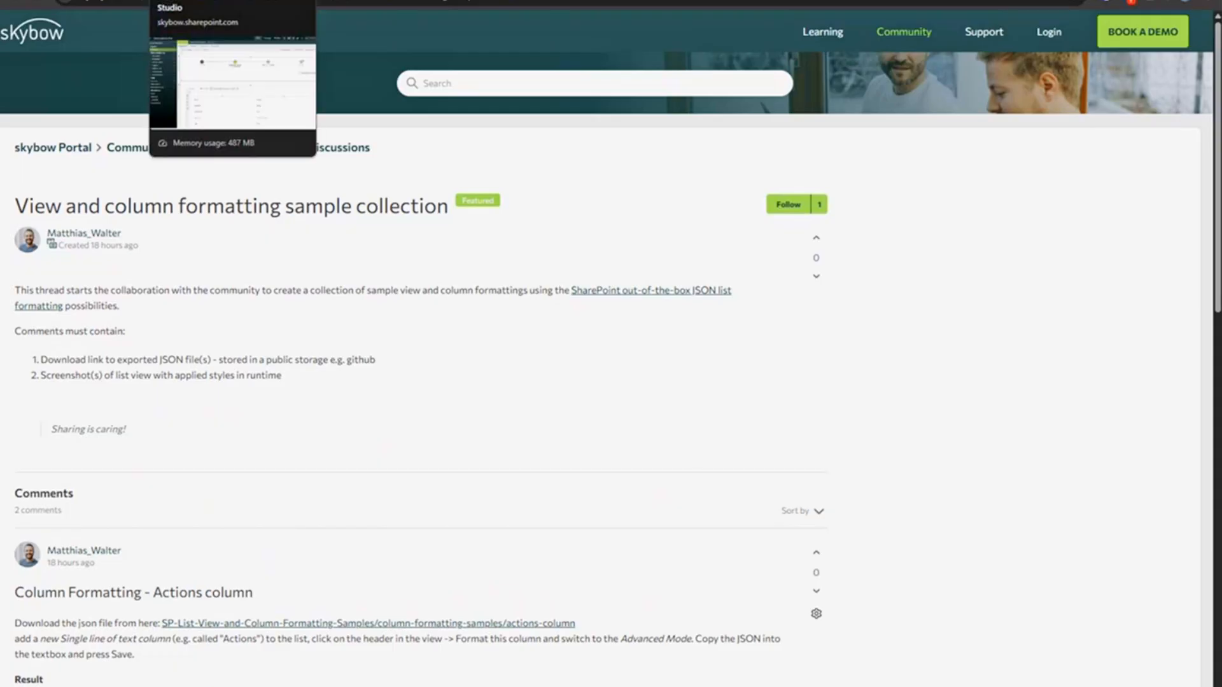
- Return to the SharePoint view formatting and point out the commandBarProps commands list
left_click(64, 0)
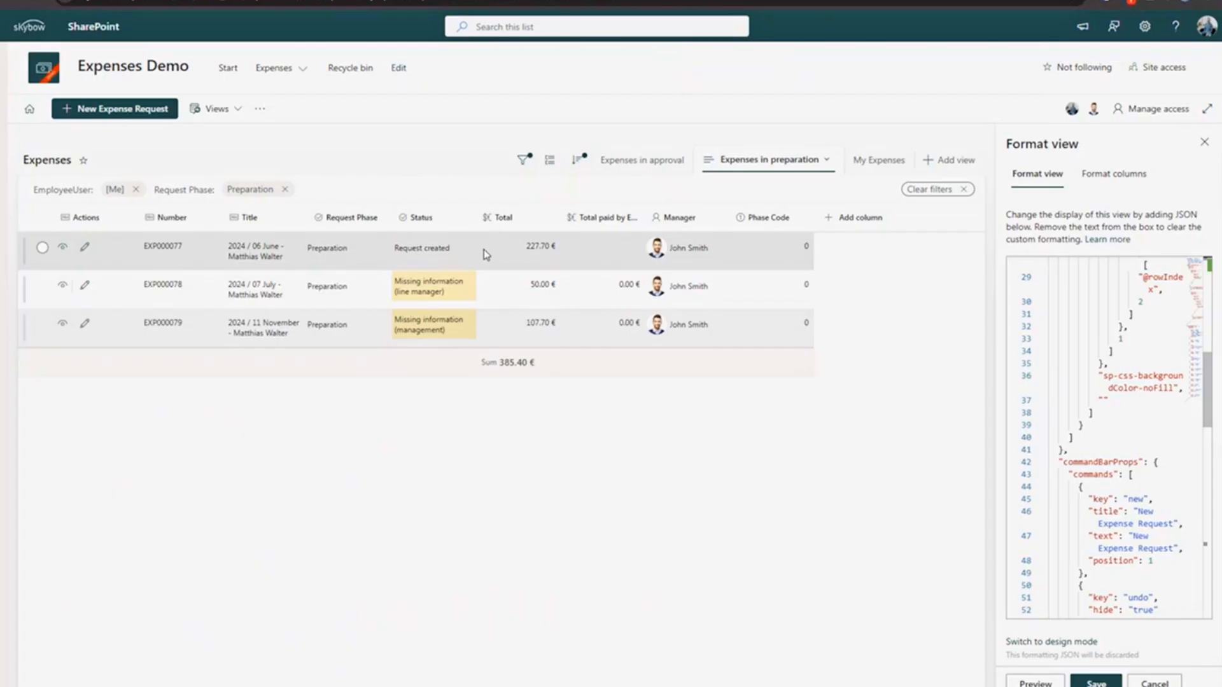
left_click(1074, 462)
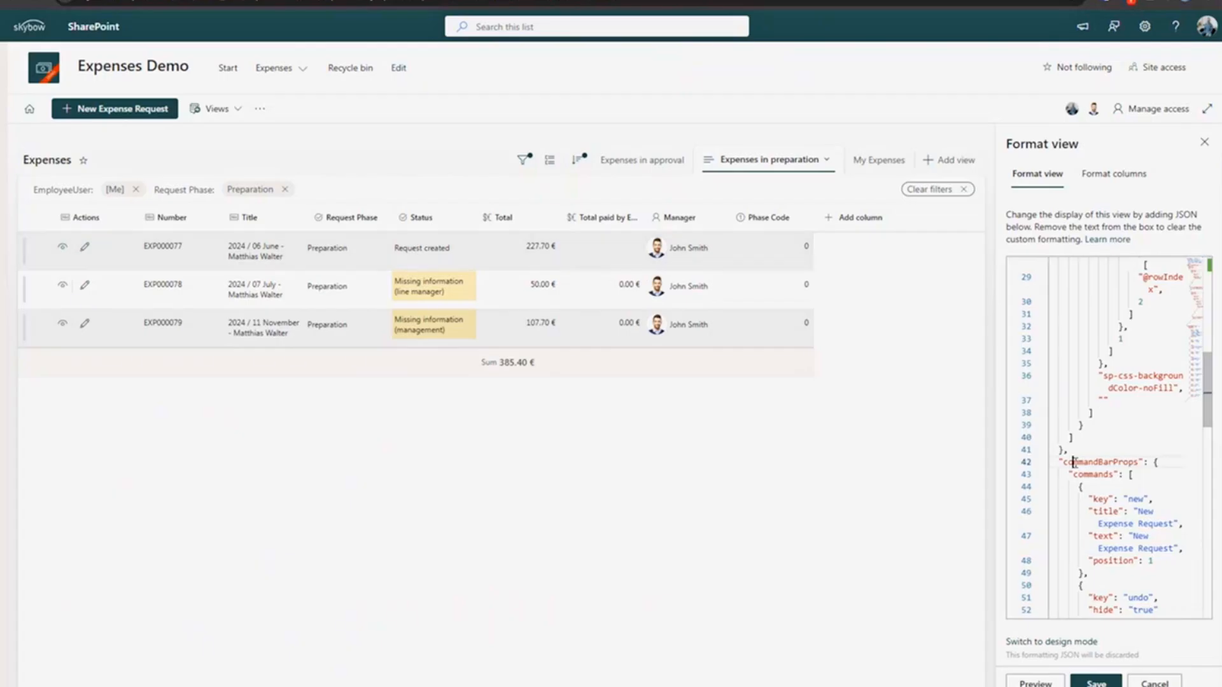
double_click(1074, 462)
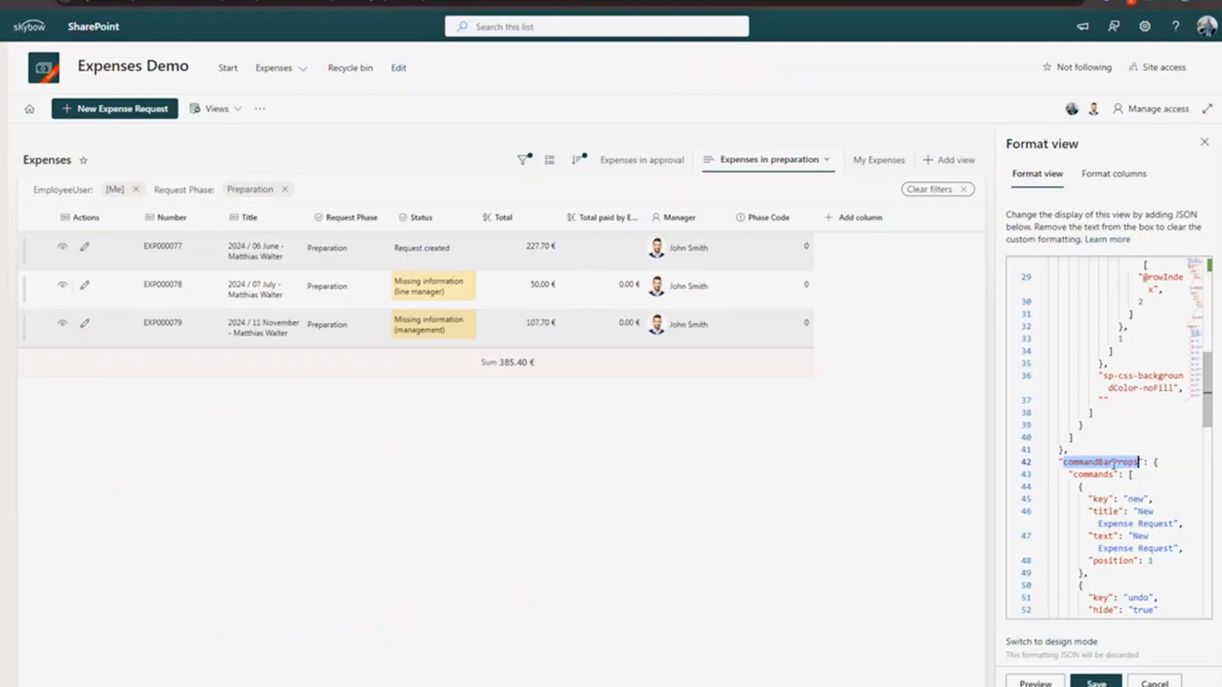
scroll(1096, 494, "down", 1)
double_click(1090, 411)
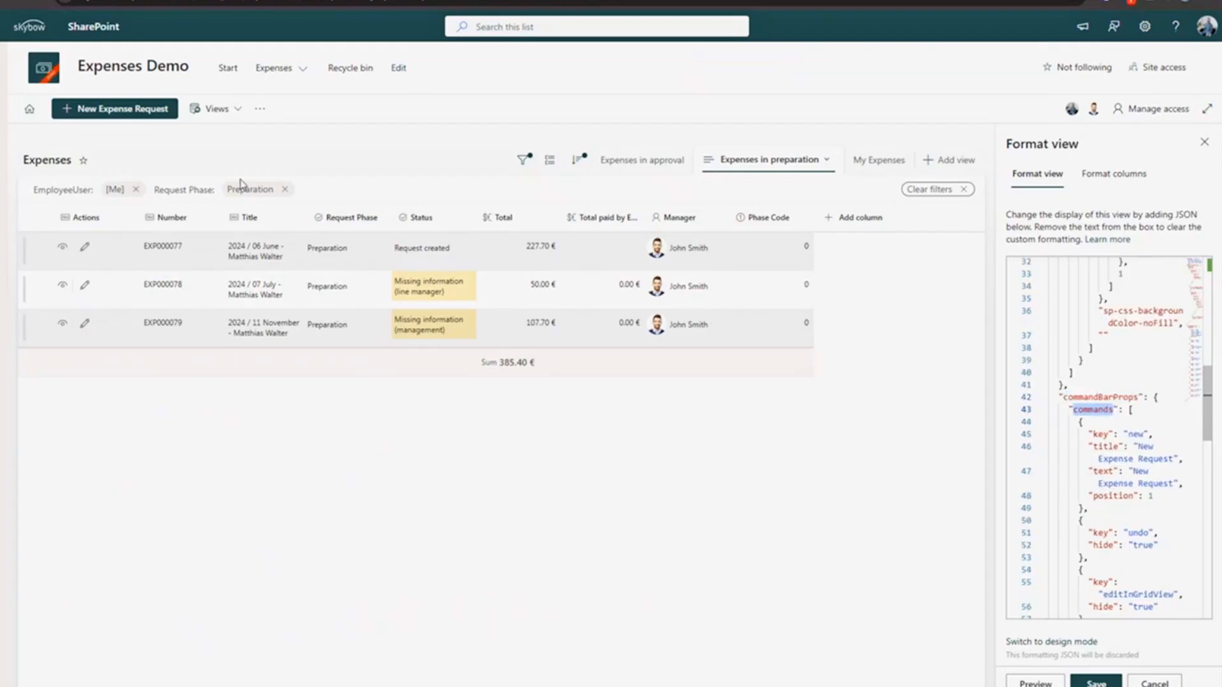
- Highlight the 'New Expense Request' title and hidden undo command, then select expense EXP000077
left_click_drag(1139, 448, 1170, 459)
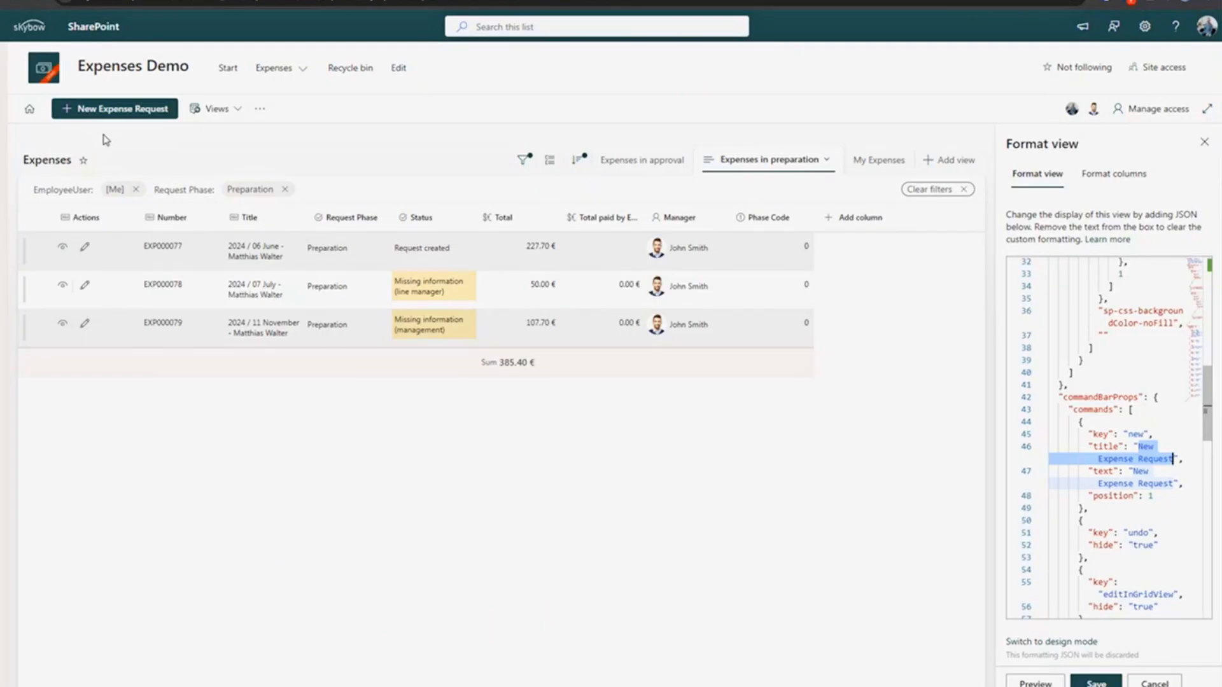
double_click(1134, 536)
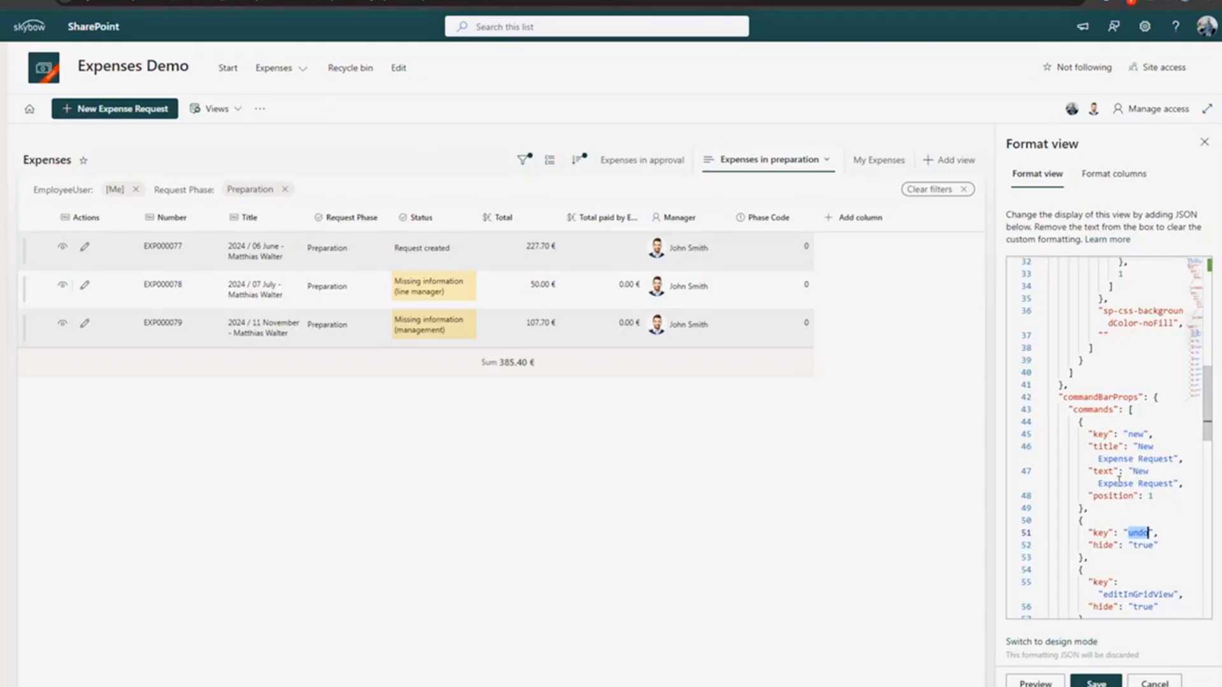
double_click(1143, 545)
scroll(1125, 530, "down", 3)
scroll(1125, 530, "down", 5)
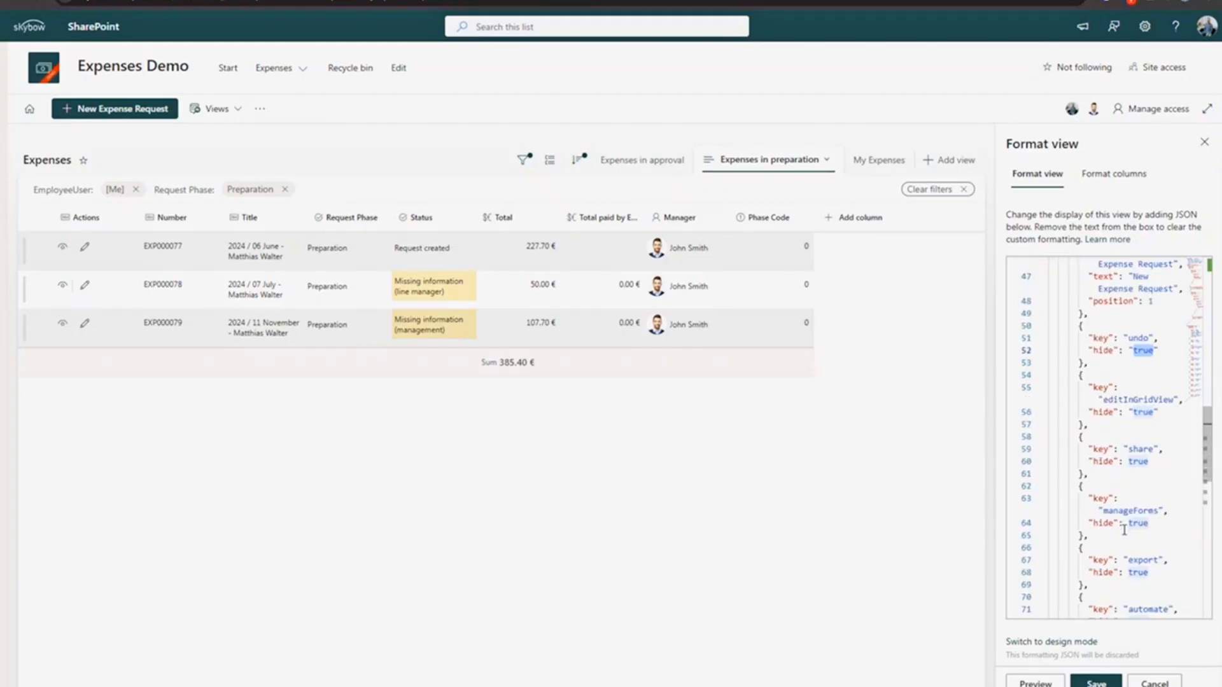
scroll(1124, 531, "down", 2)
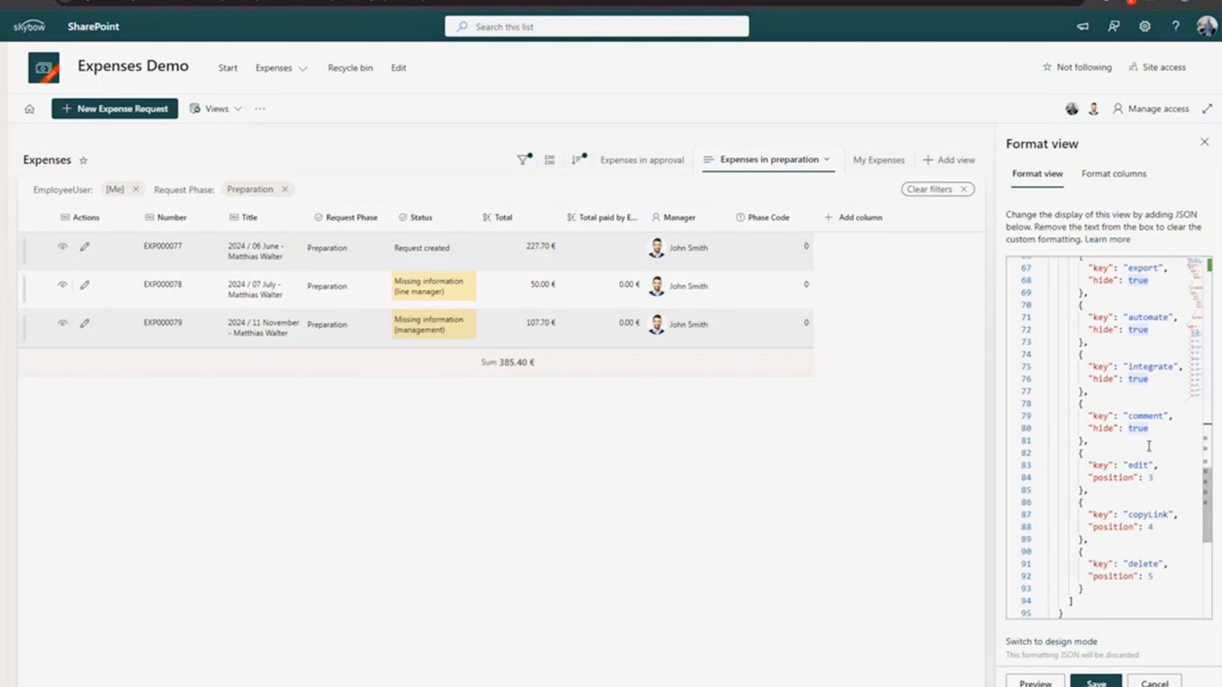
left_click(458, 261)
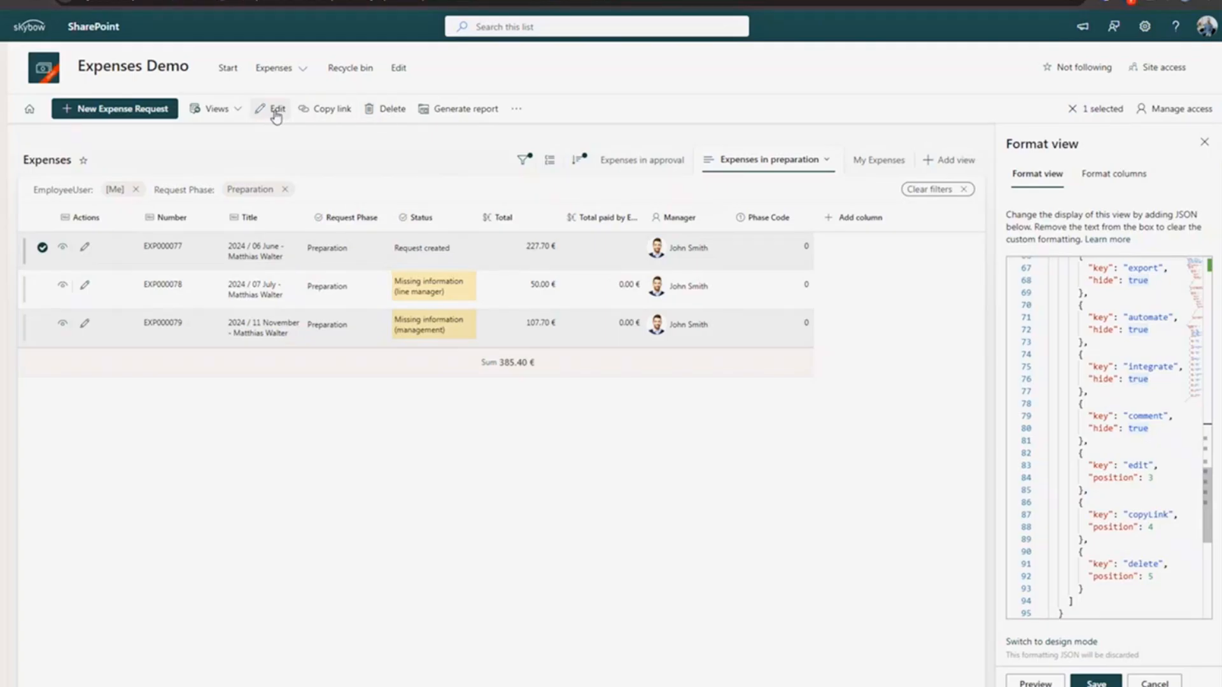
- Check EXP000077's reduced overflow commands, close the menu, then reselect expense EXP000077
left_click(516, 110)
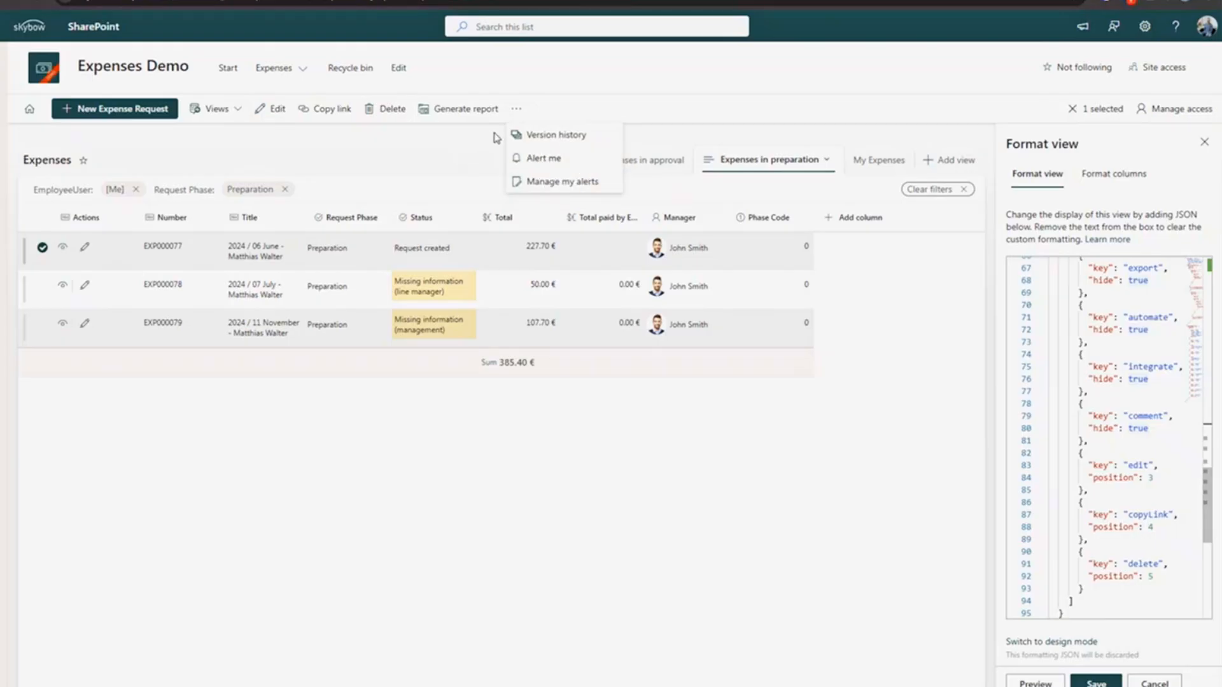
left_click(433, 156)
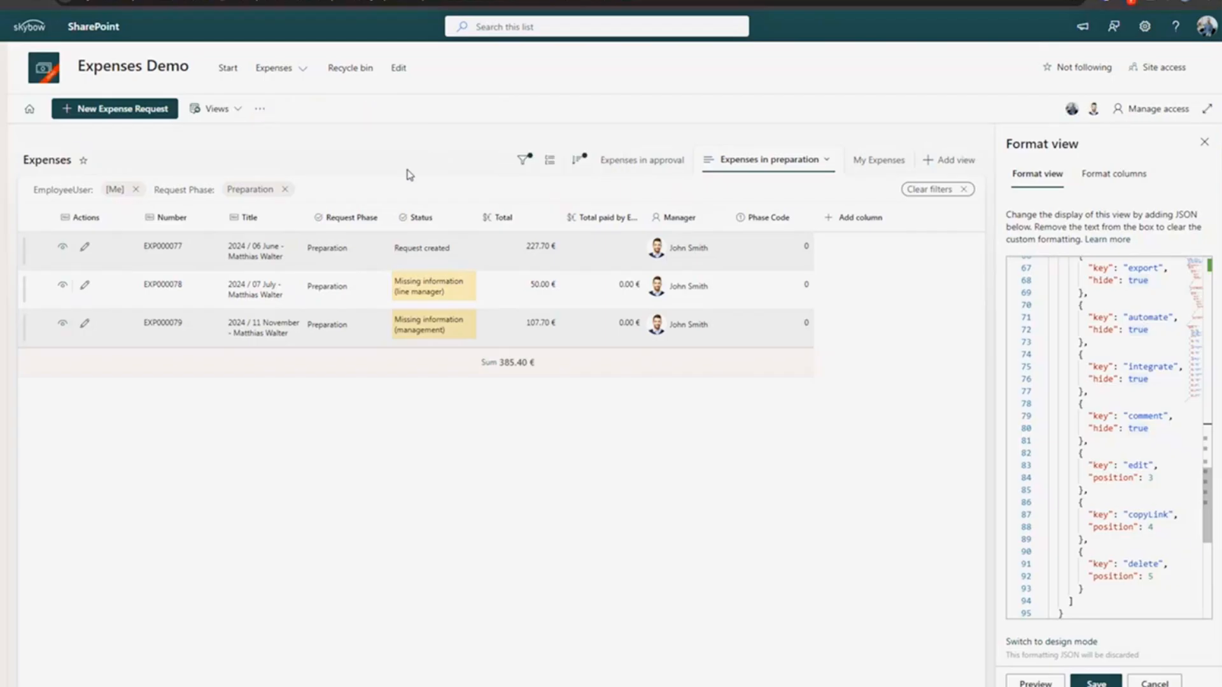
left_click(205, 256)
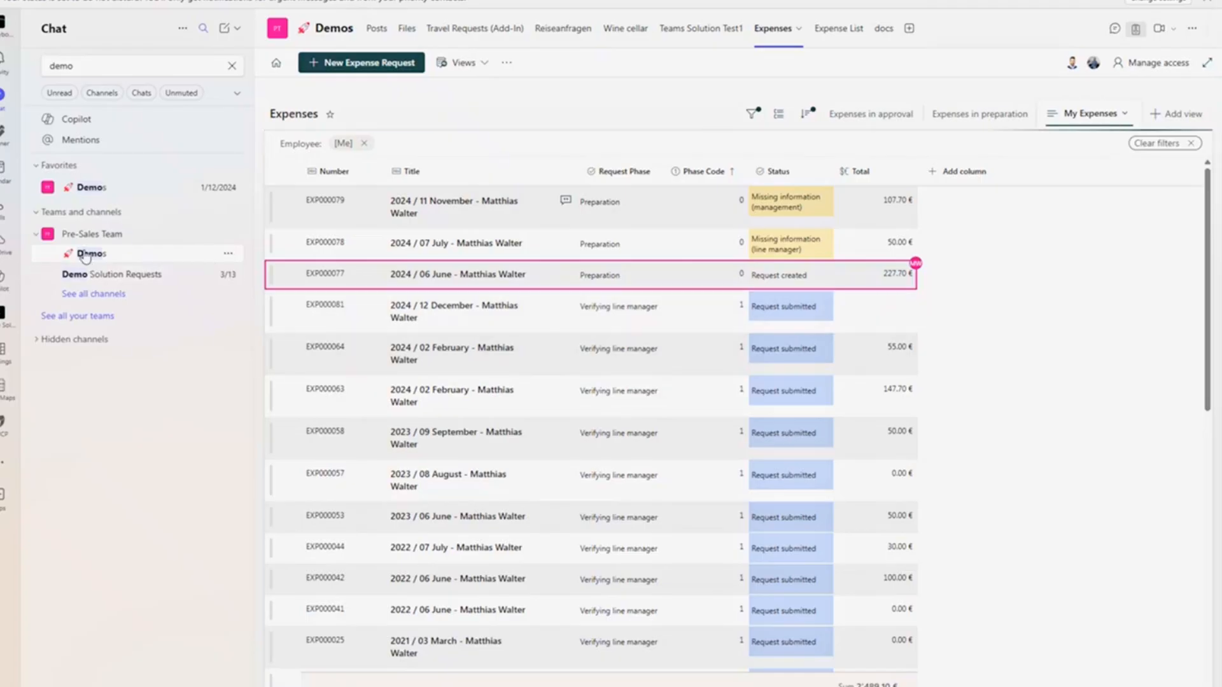
- From the Expenses home page, preview and cancel a new expense request, then list all Expenses in preparation
left_click(276, 63)
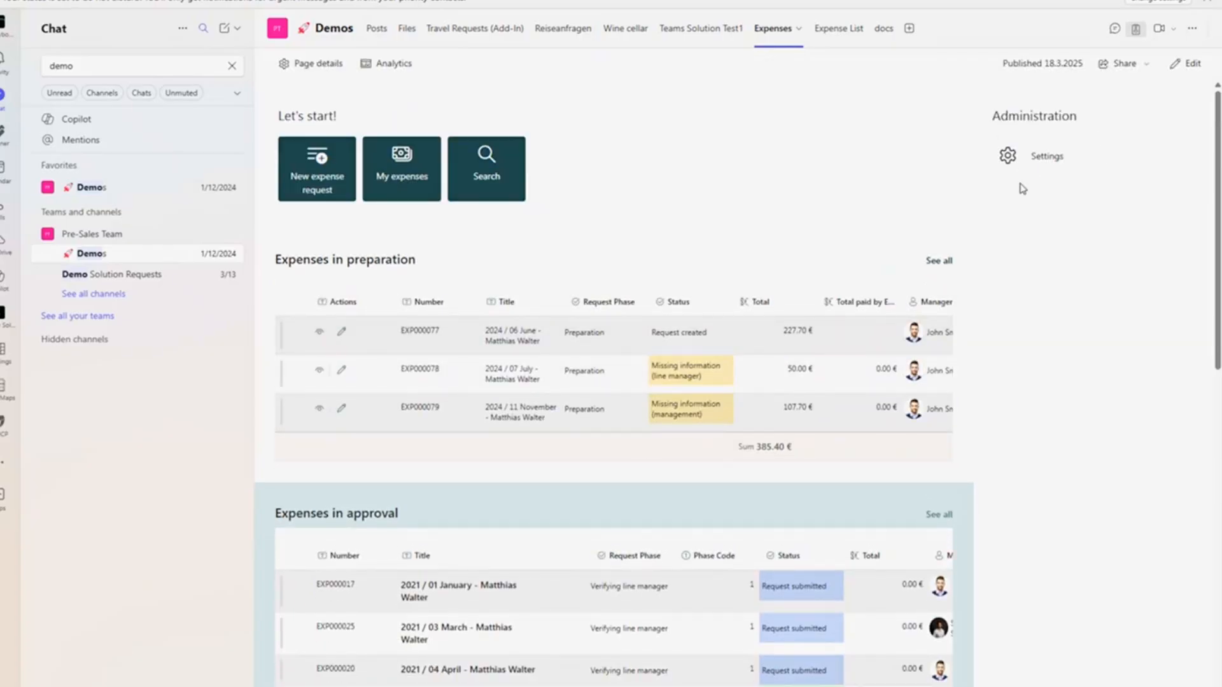
left_click(300, 178)
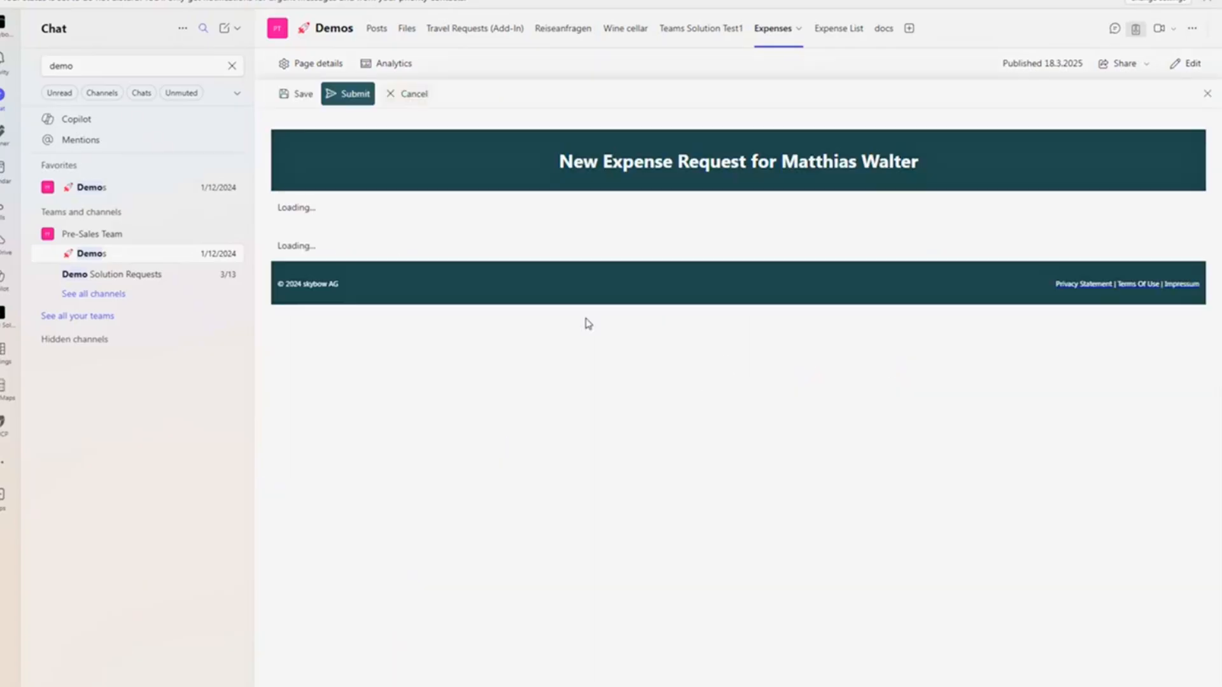
left_click(421, 95)
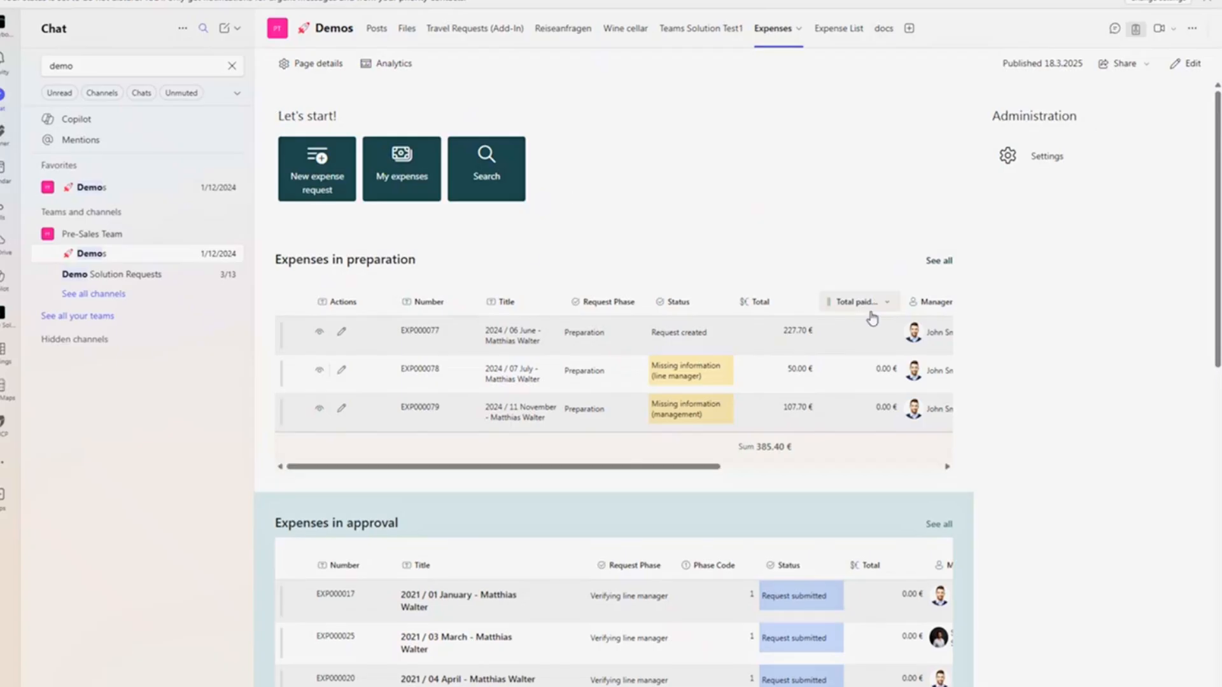
left_click(939, 262)
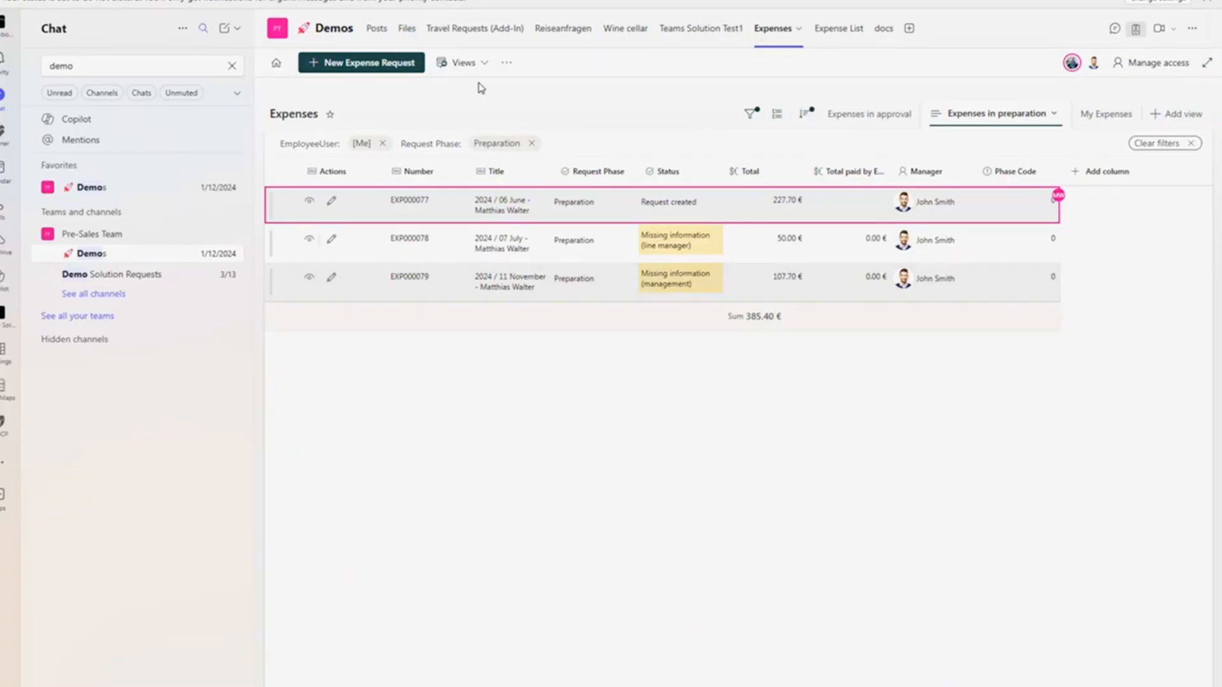
- Return to the Expenses tab's start page and briefly view the tab's options menu
left_click(277, 66)
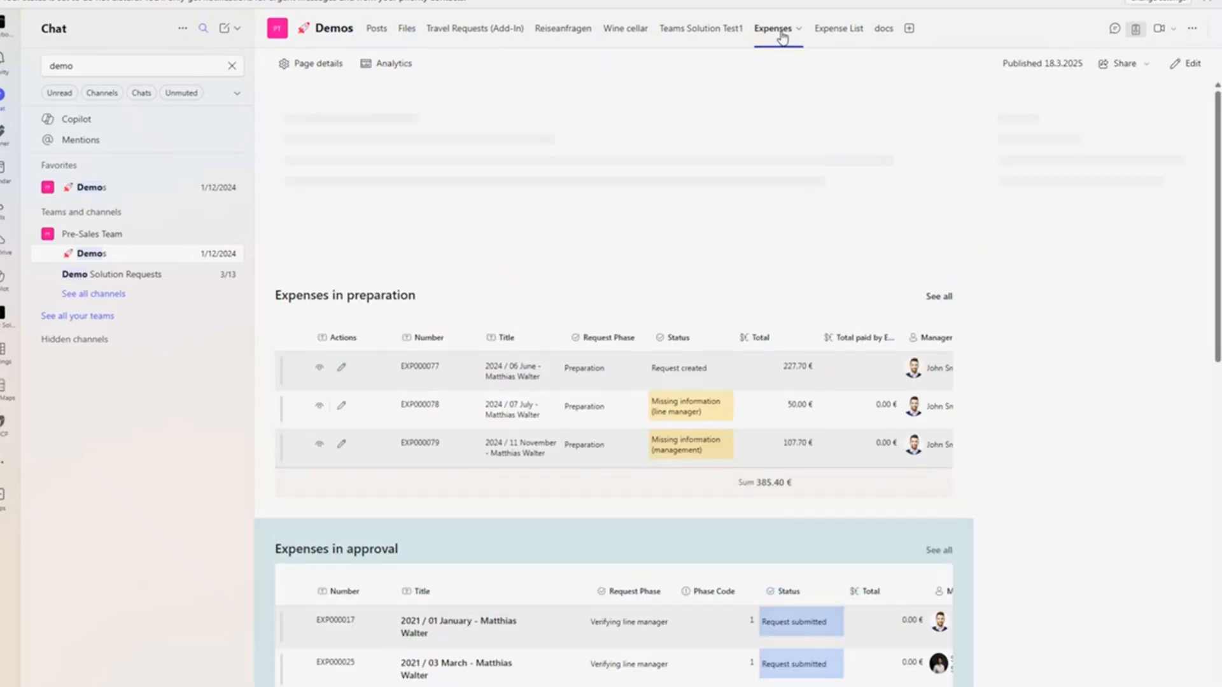
left_click(782, 39)
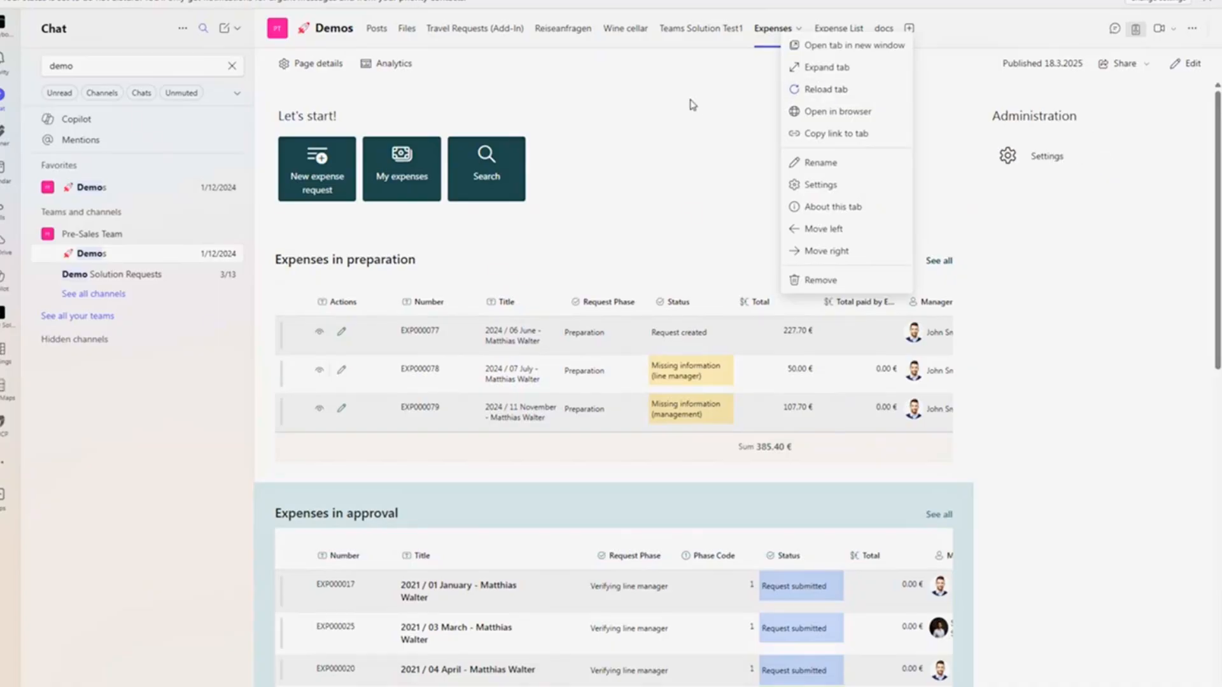
left_click(571, 277)
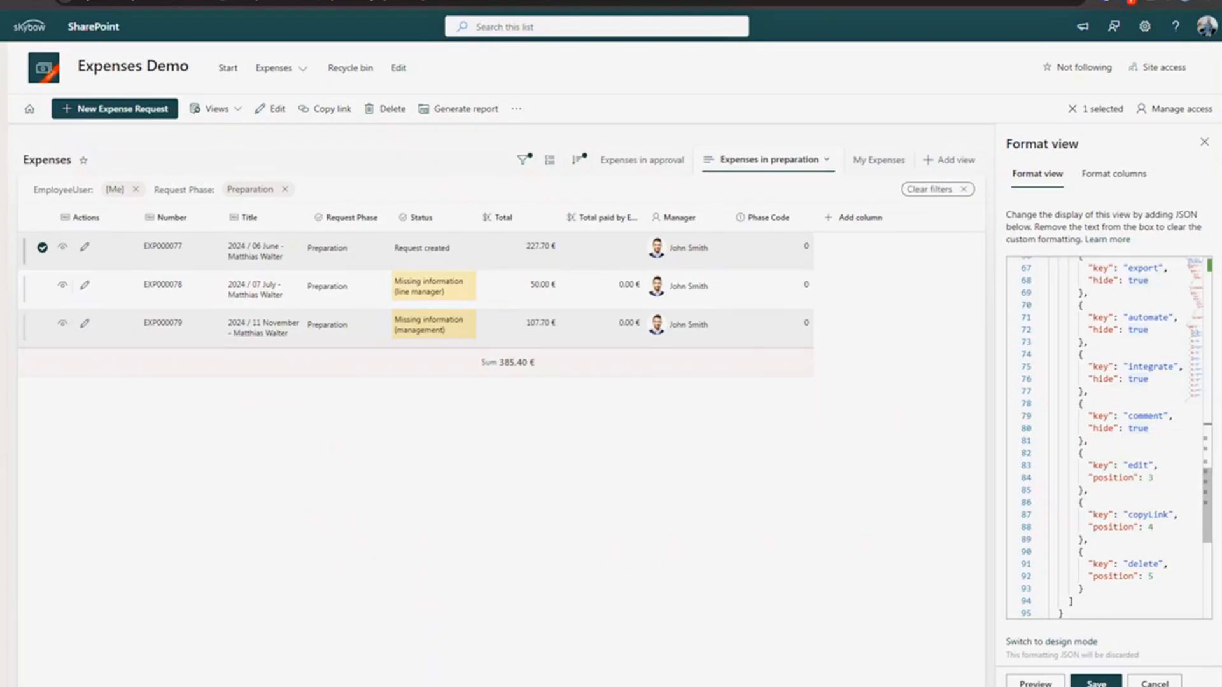
- Check the New Expense Request command's position in commandBarProps, then view the builder's My Expenses view
scroll(1131, 422, "up", 8)
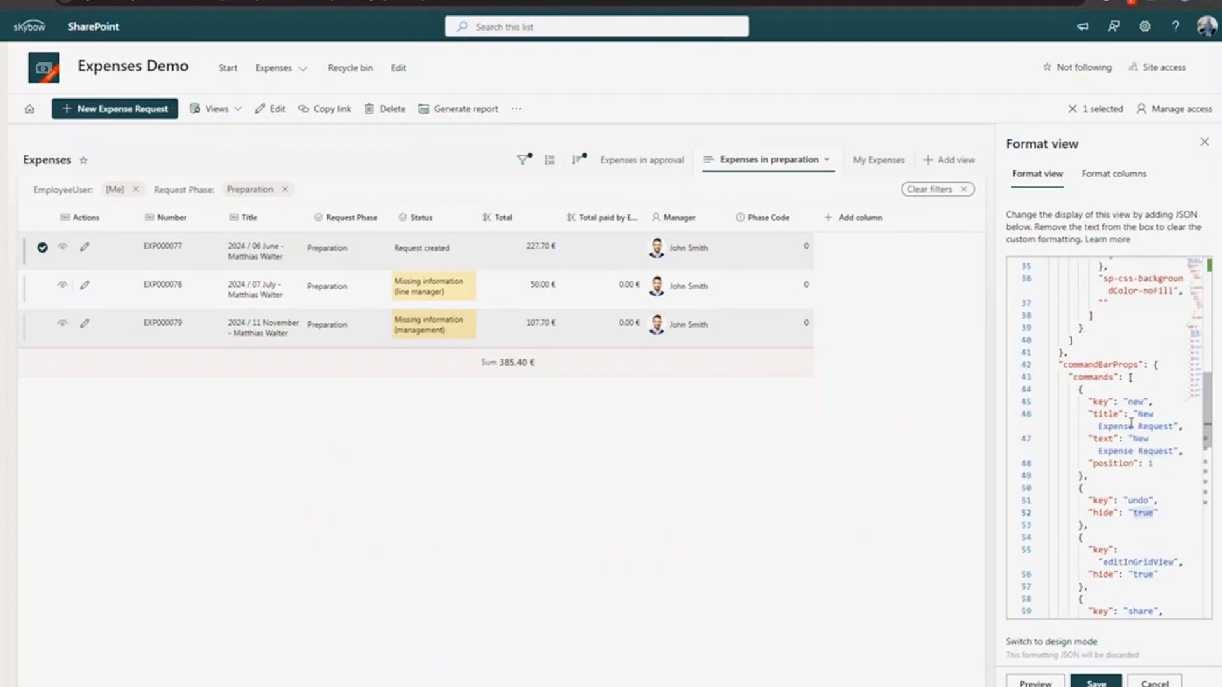
double_click(1113, 464)
left_click(1153, 464)
scroll(1051, 414, "down", 8)
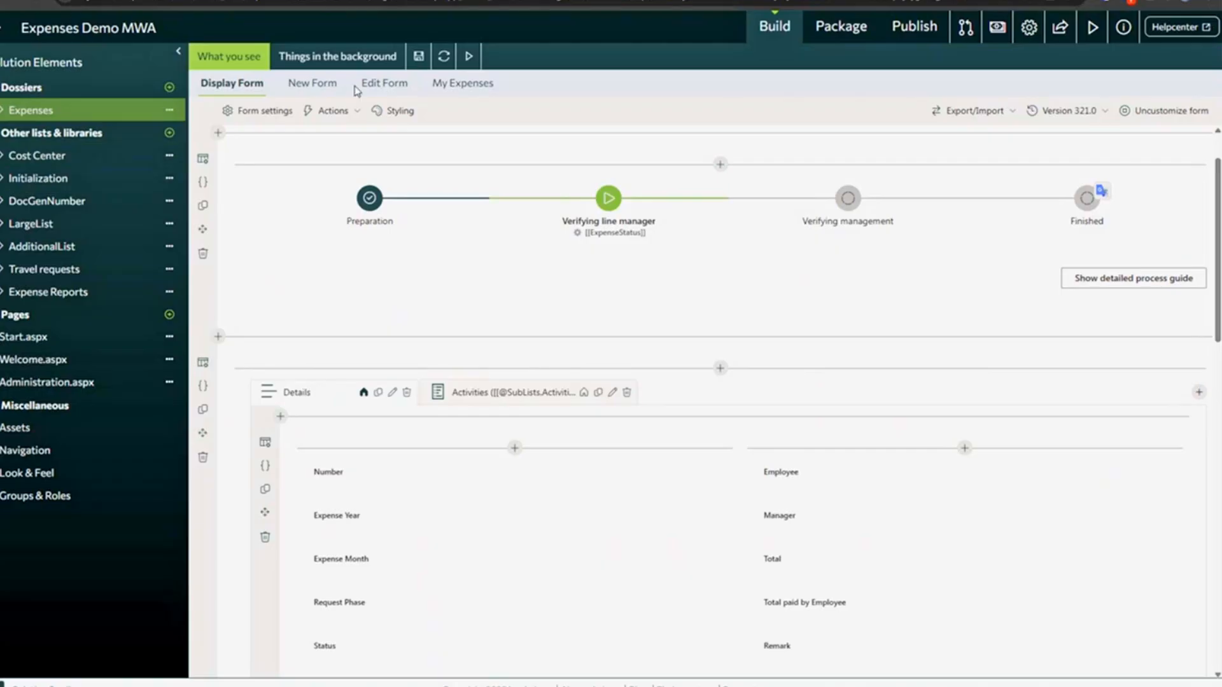
left_click(463, 84)
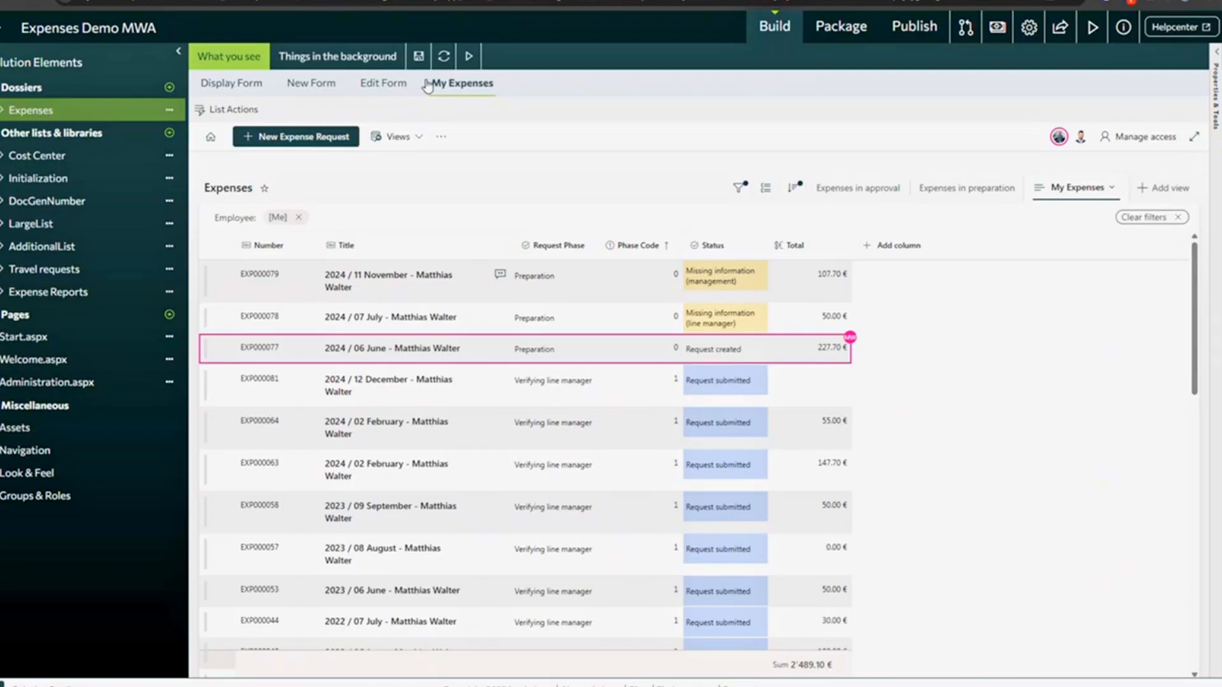
- Open the List Actions panel for the Expenses list
left_click(203, 110)
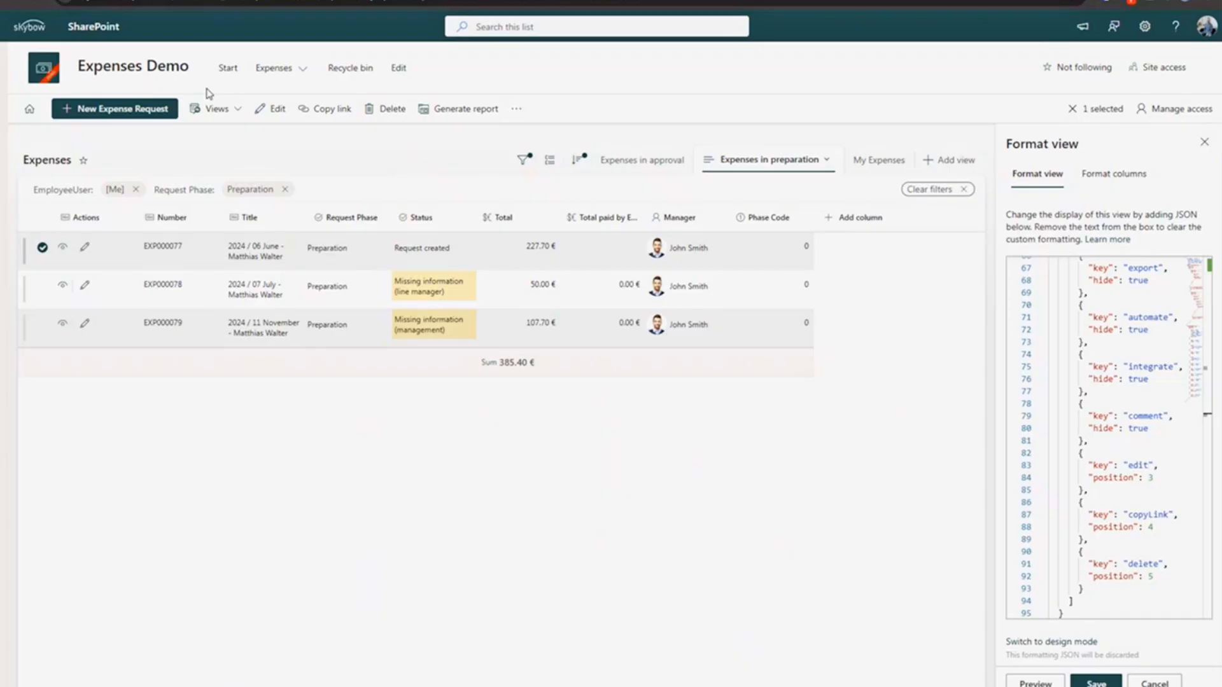
- Review the additionalRowClass and commandBarProps formatting JSON, then close the Format view pane
scroll(1146, 456, "up", 15)
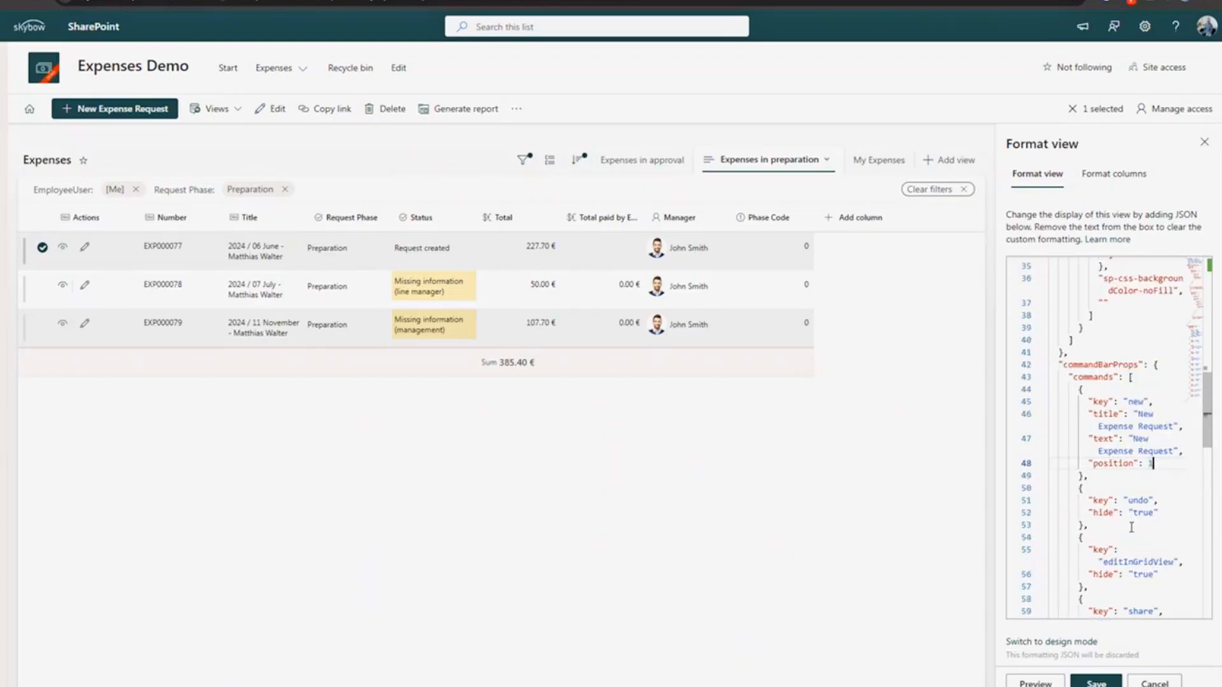
scroll(1114, 398, "up", 3)
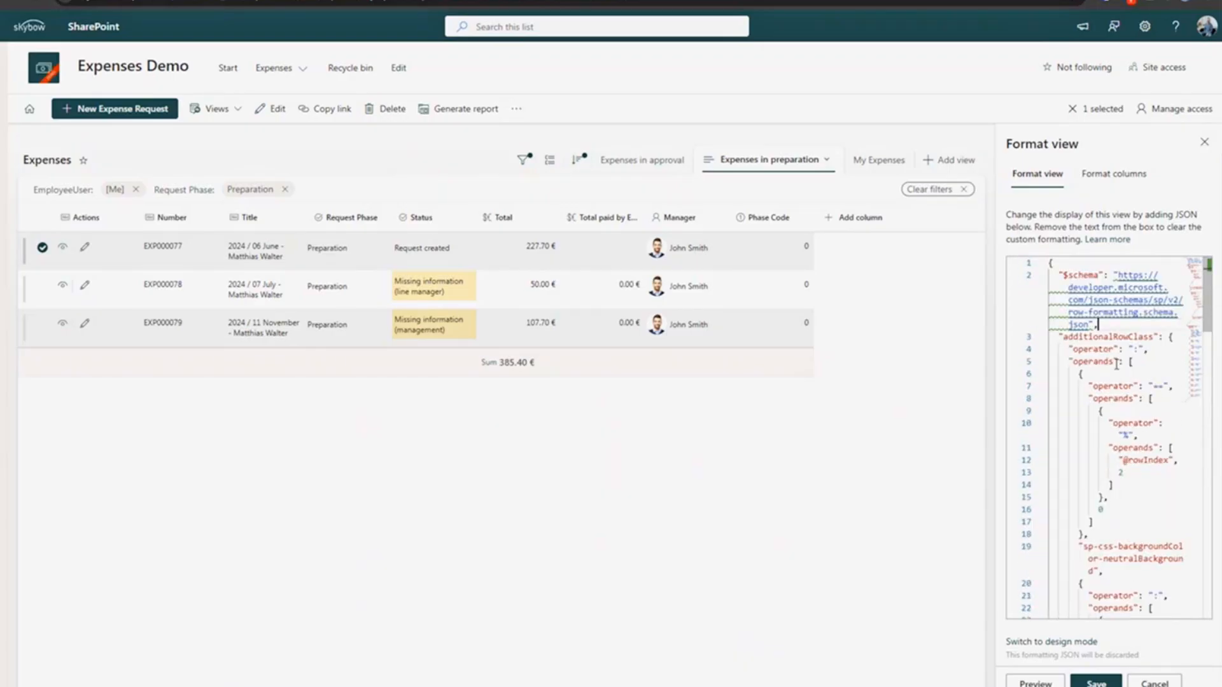
key("ctrl+a")
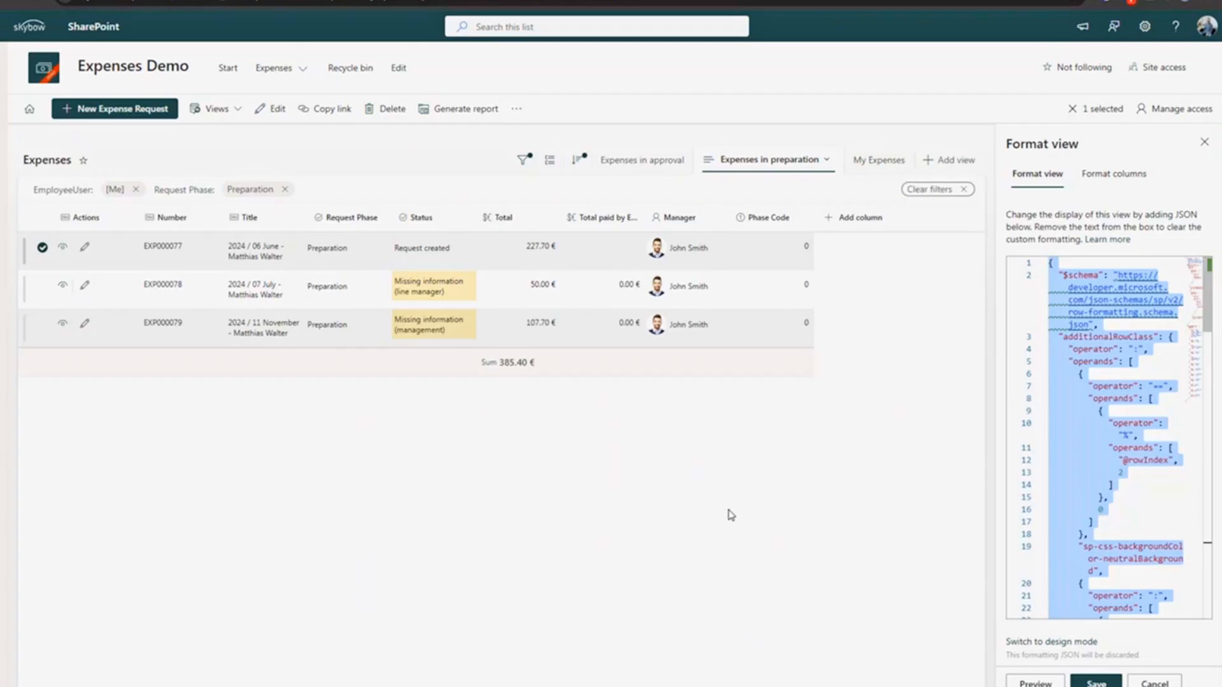
double_click(1083, 336)
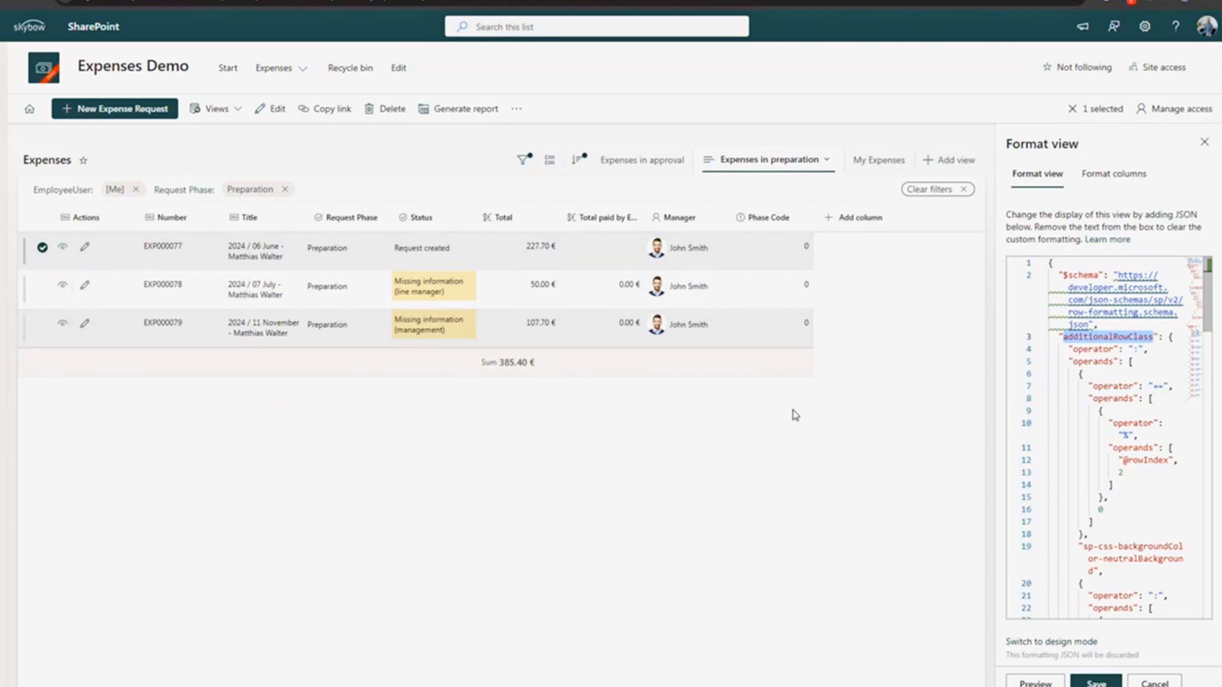
scroll(1105, 399, "down", 10)
scroll(1105, 399, "up", 1)
double_click(1083, 330)
scroll(1107, 563, "down", 3)
scroll(1111, 522, "up", 3)
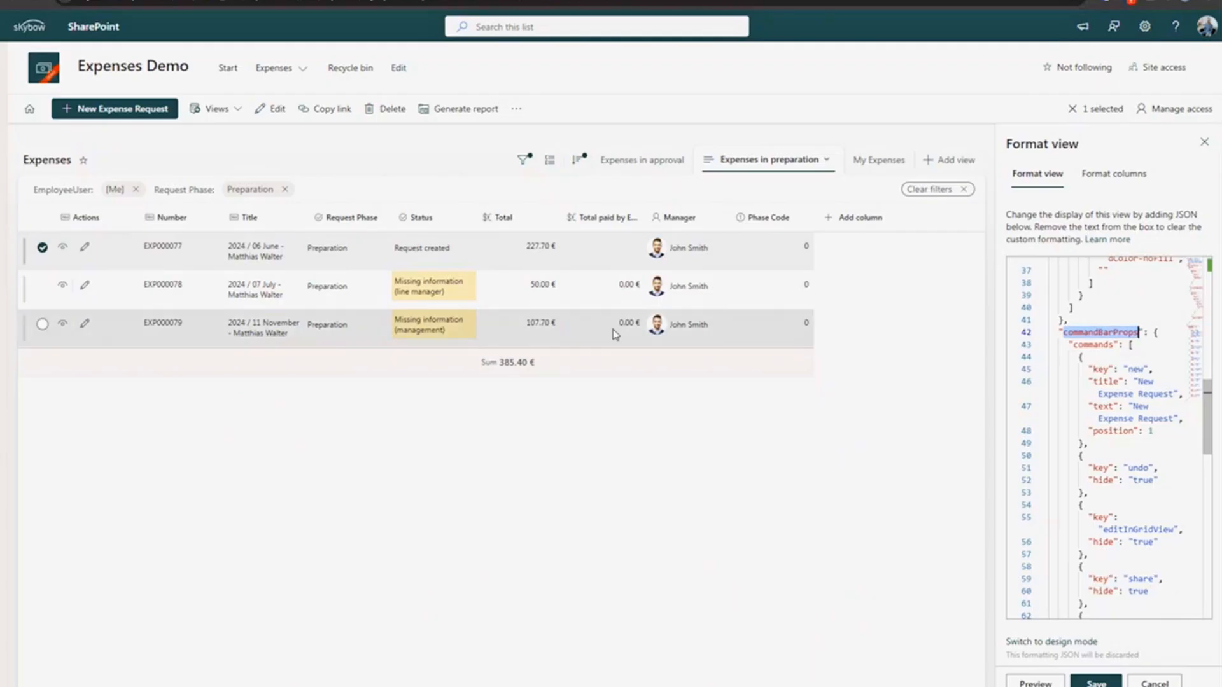
left_click(1204, 141)
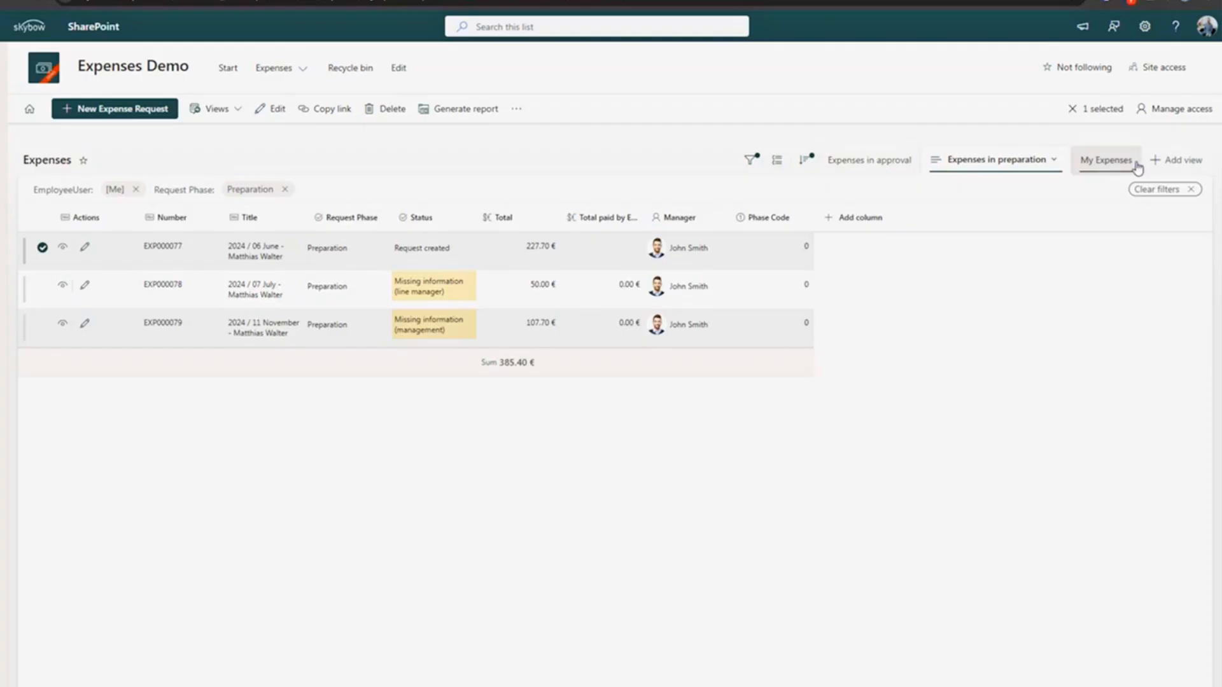
- Switch to All Expenses, then Expenses in preparation and in approval, and recheck the Views list
left_click(218, 109)
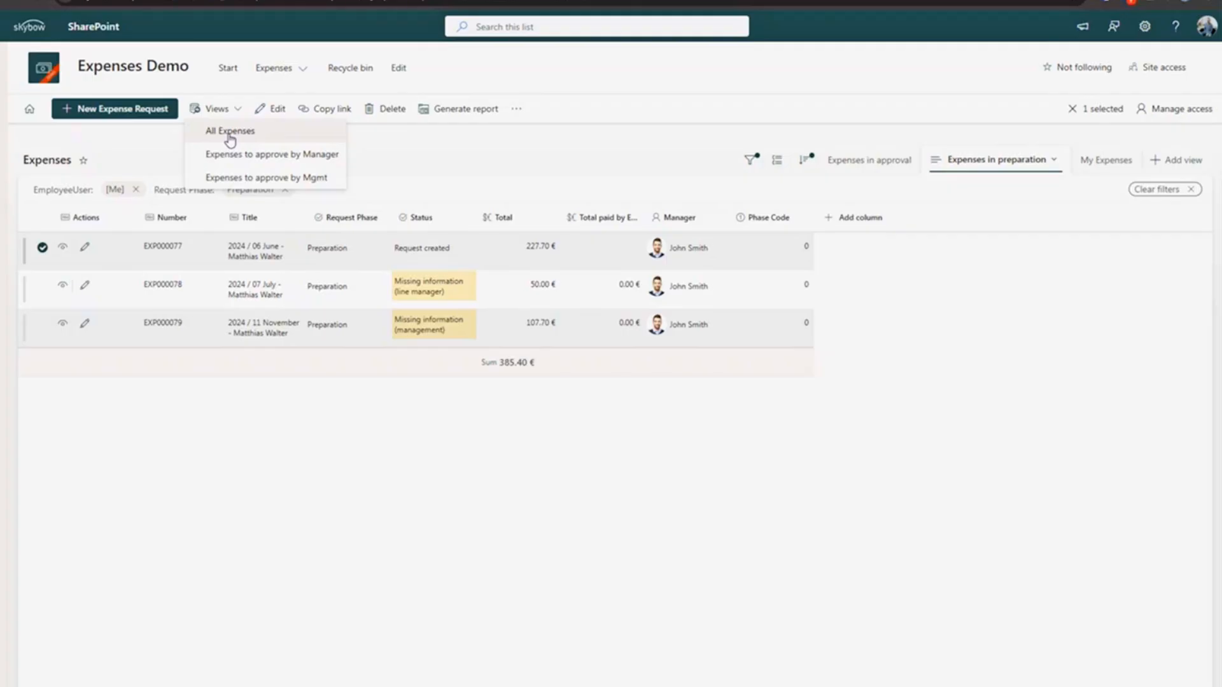
left_click(231, 135)
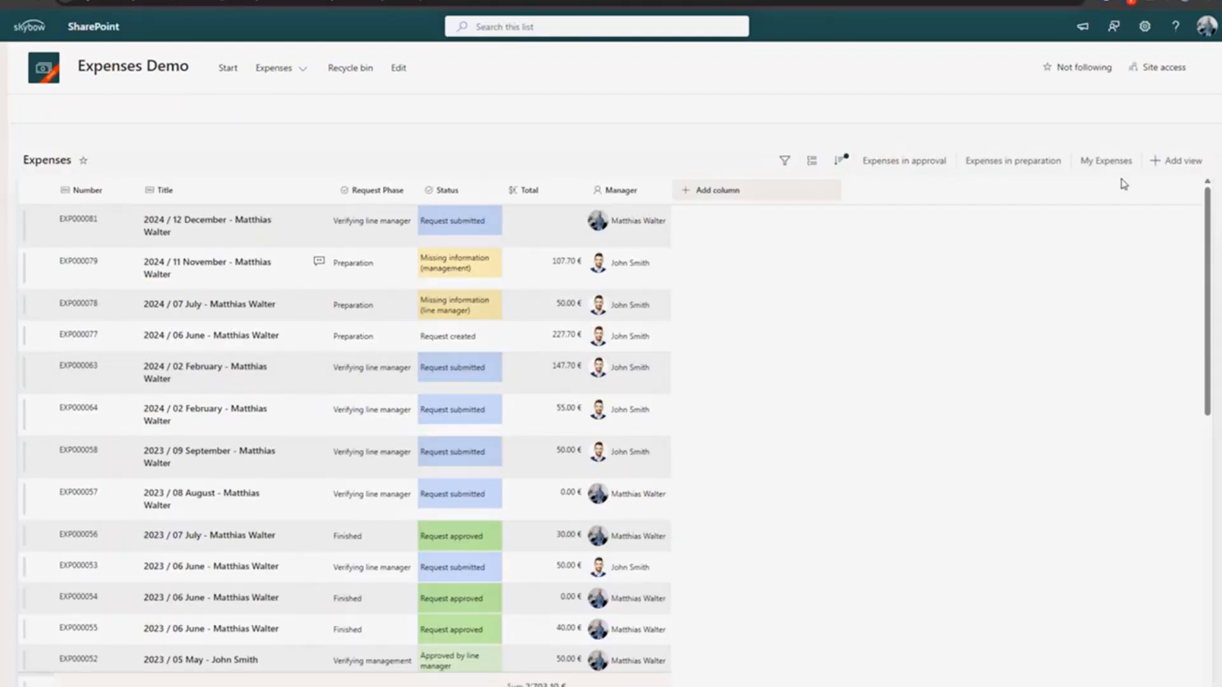
left_click(1051, 161)
left_click(881, 162)
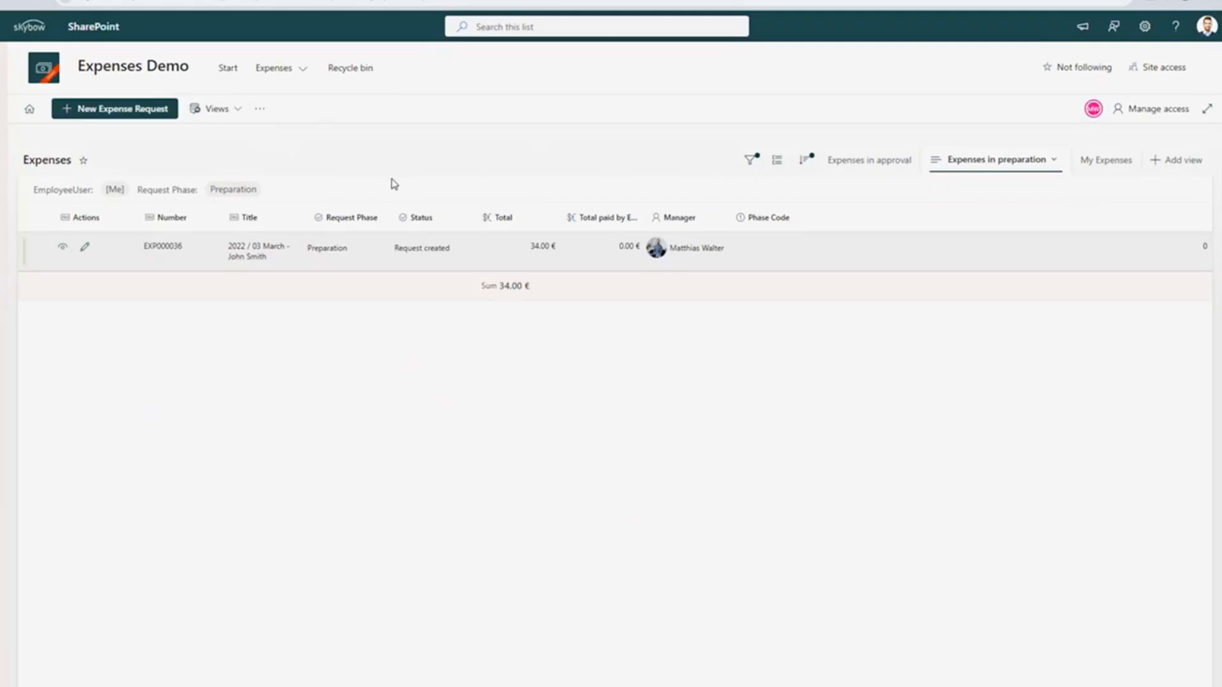
left_click(220, 108)
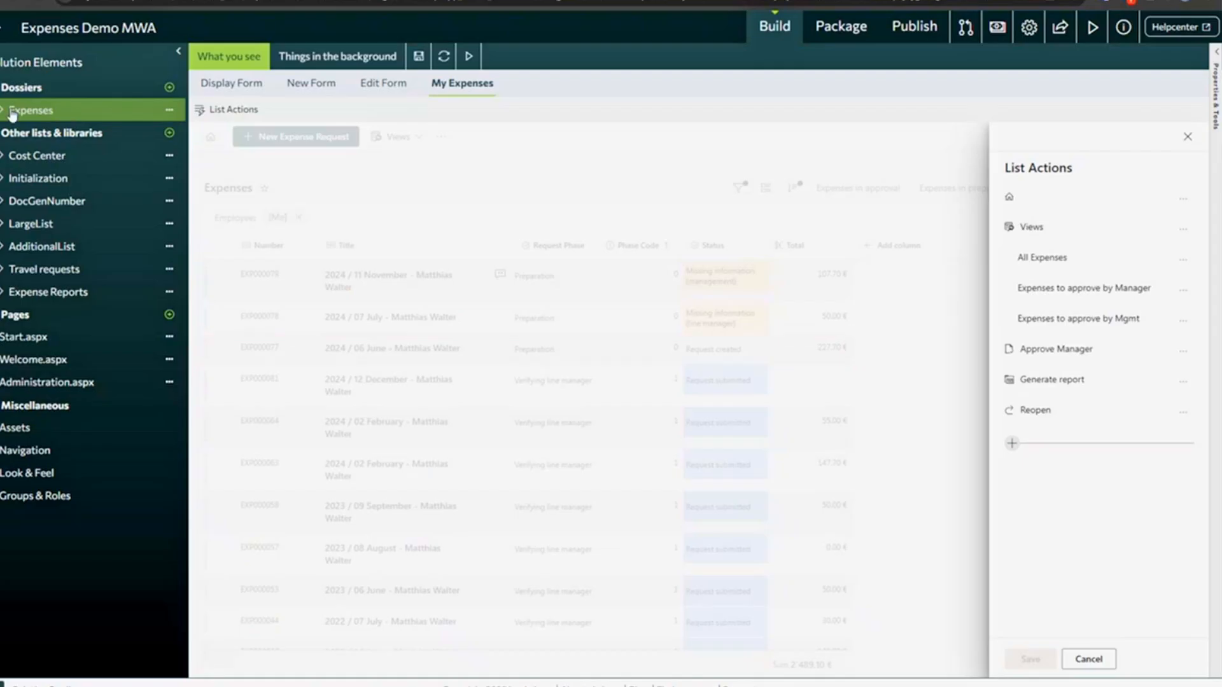
- Expand the Expenses list's Views in skybow Studio and glance at a view entry's options
left_click(3, 113)
left_click(23, 156)
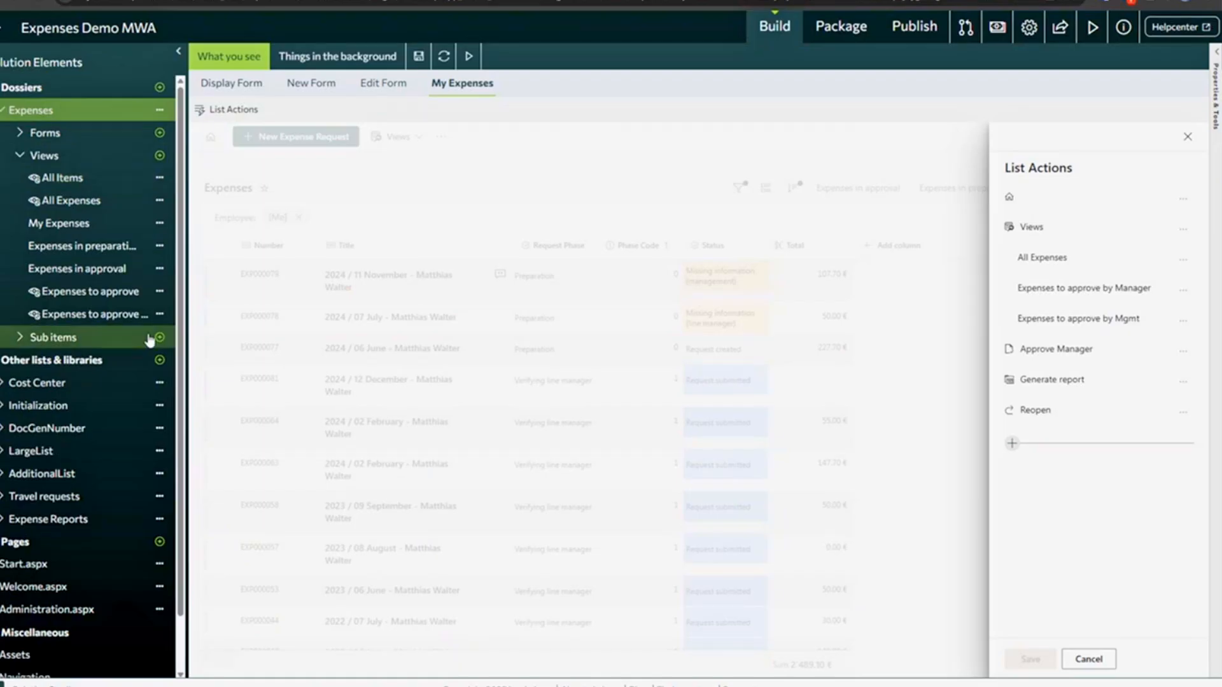
left_click(159, 451)
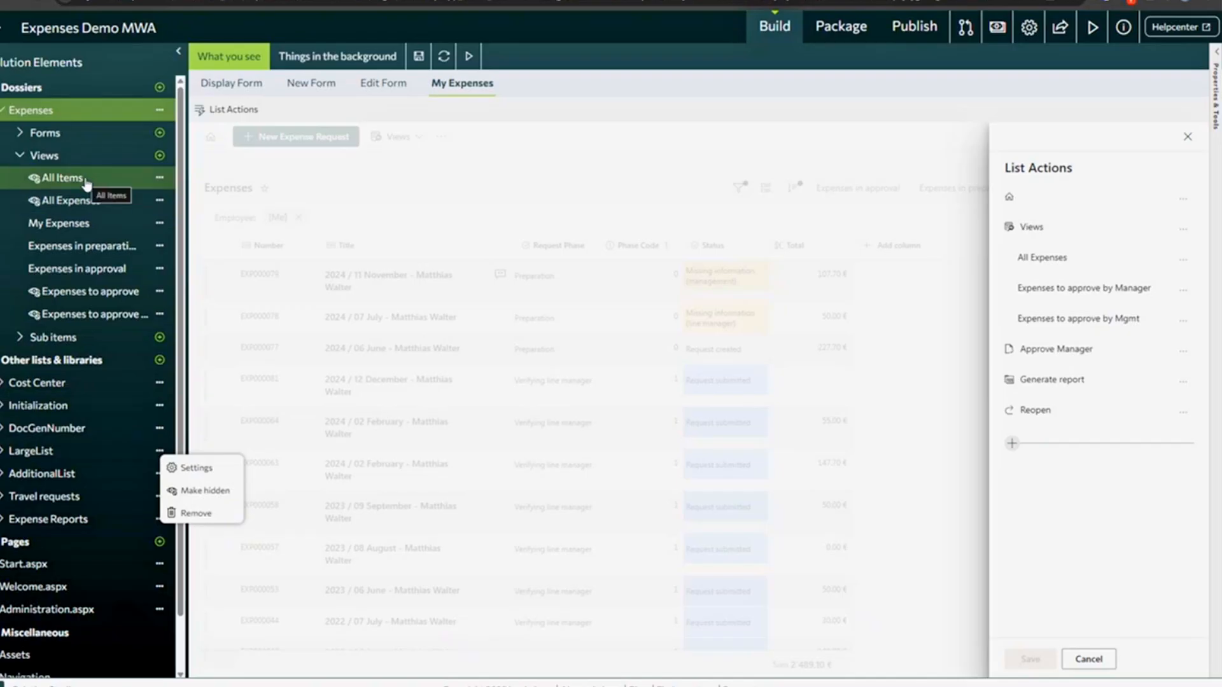
left_click(164, 210)
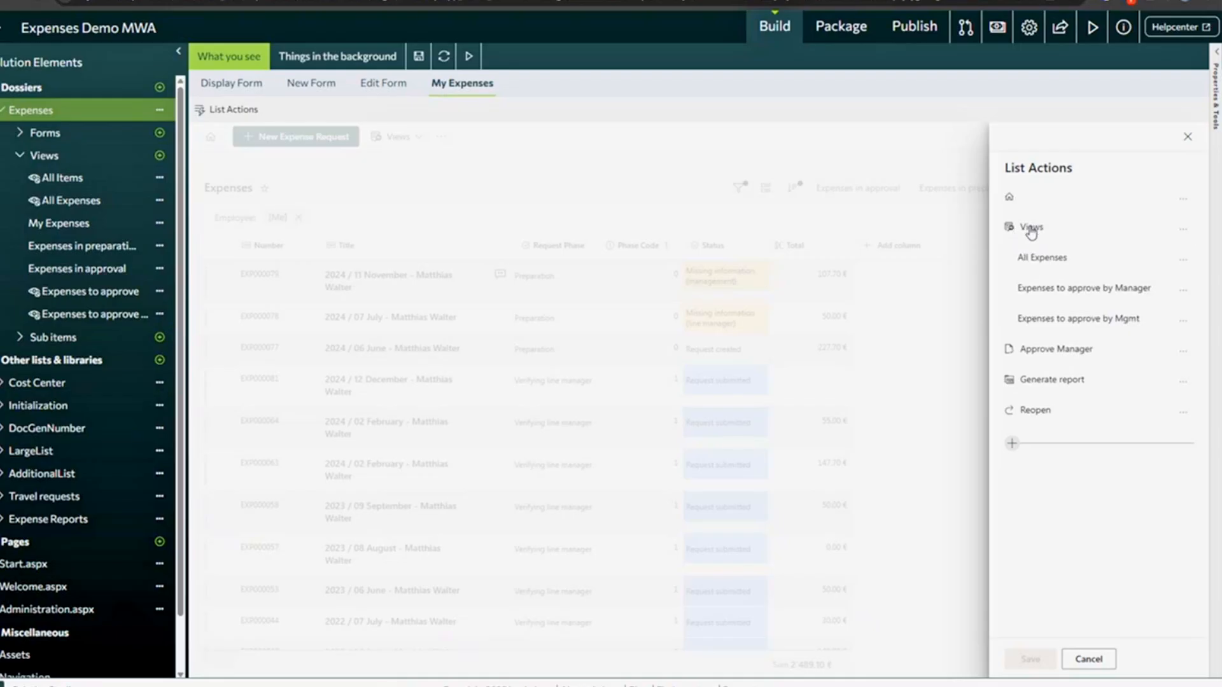
- Inspect the All Expenses action's visibility expression restricting it to the Administrators group
left_click(1049, 263)
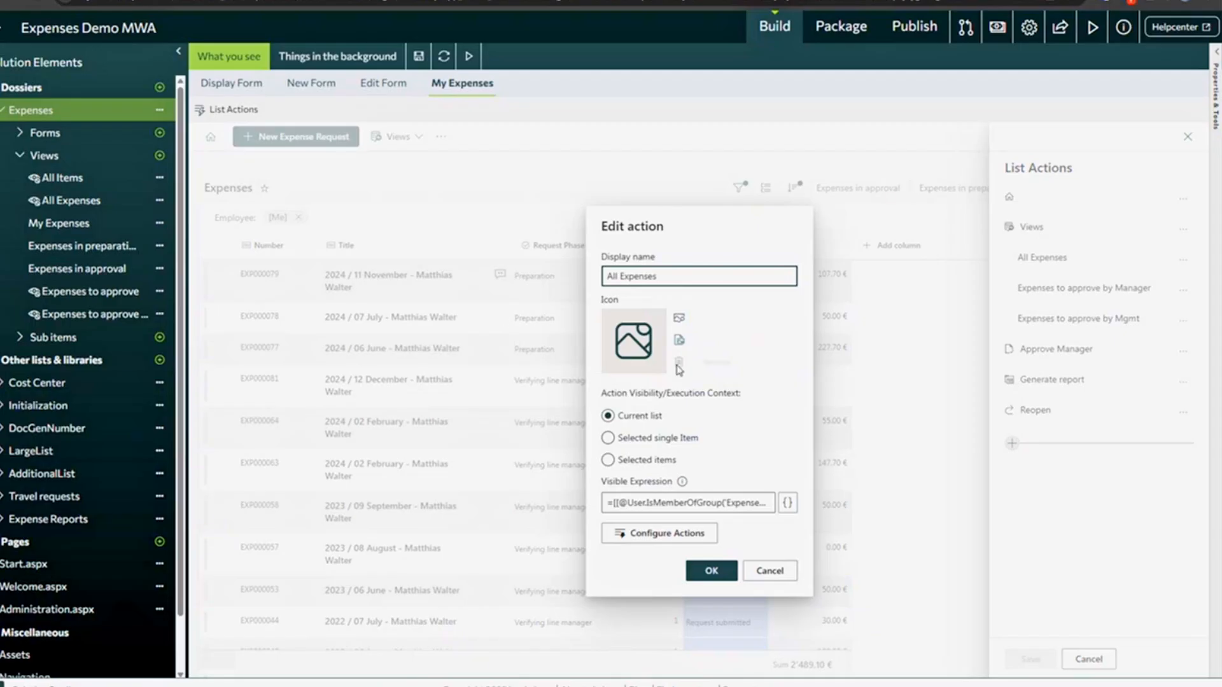
left_click(656, 505)
left_click_drag(657, 509, 712, 507)
double_click(717, 507)
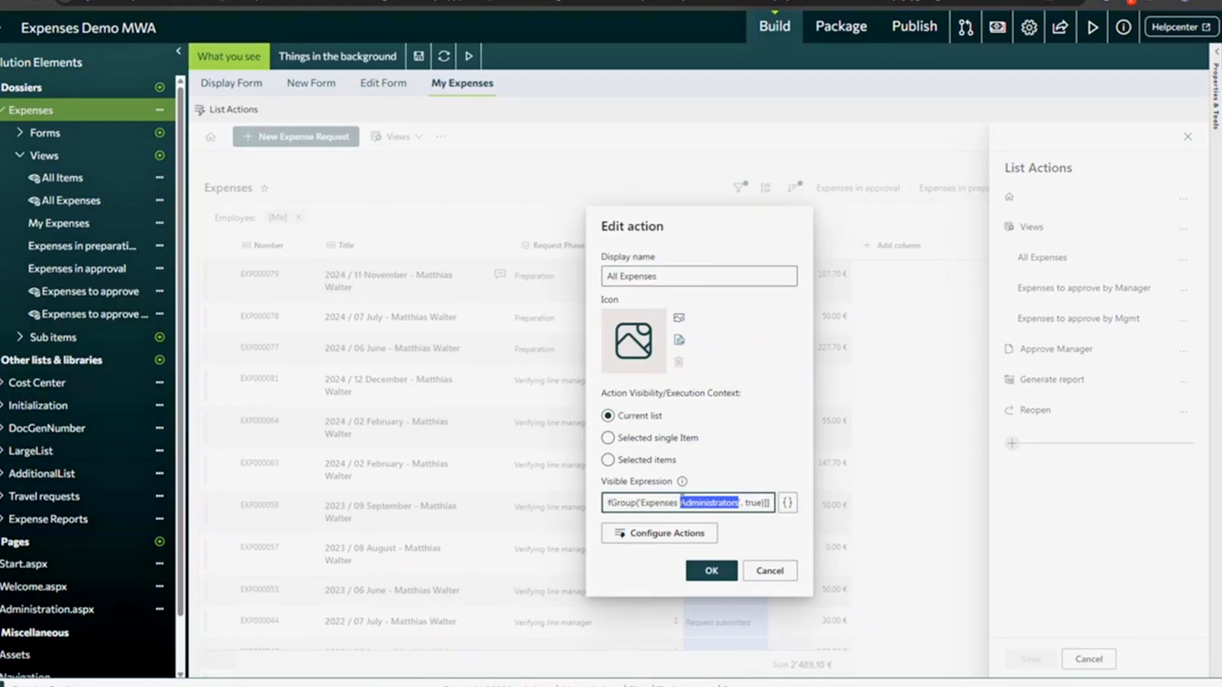
- Check the Open web page target AllExpenses.aspx, cancel without saving, and open SharePoint's views list
left_click(669, 535)
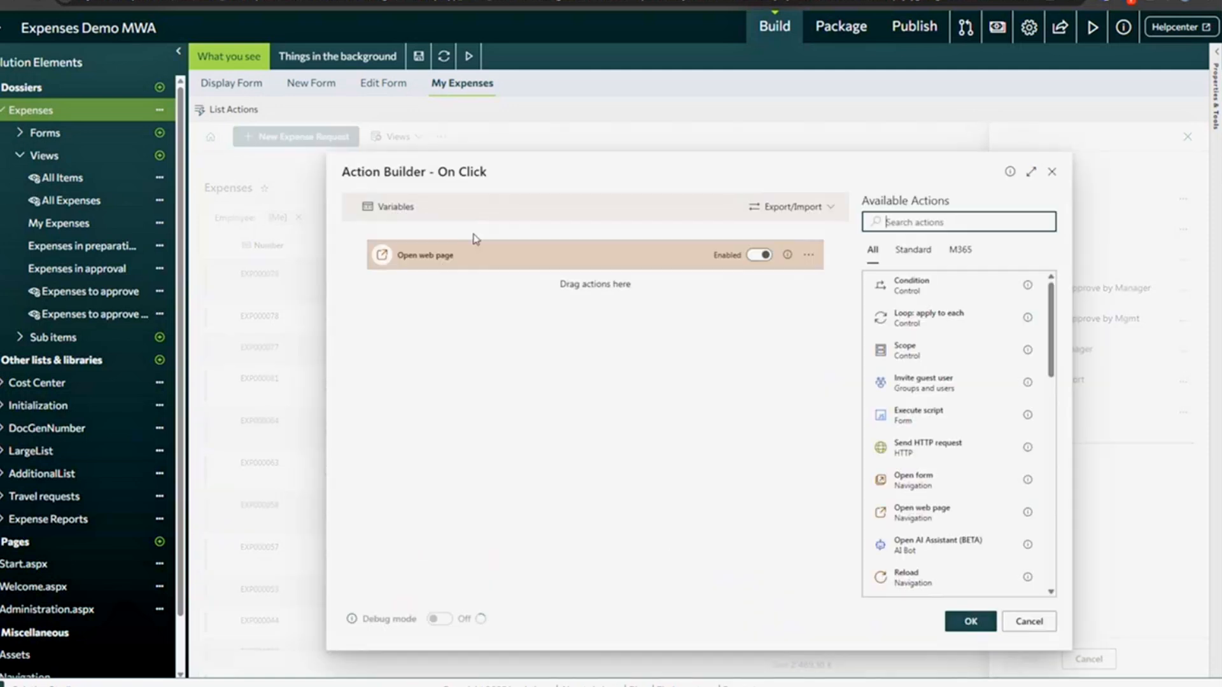
left_click(430, 267)
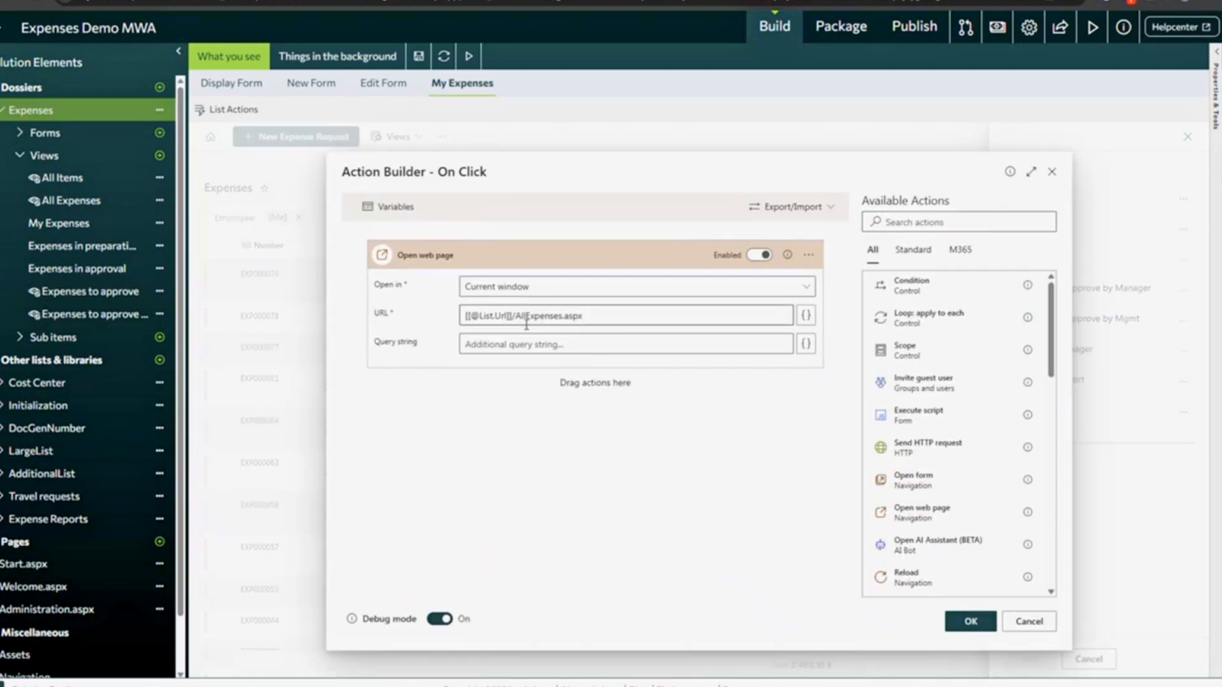
left_click_drag(515, 316, 686, 310)
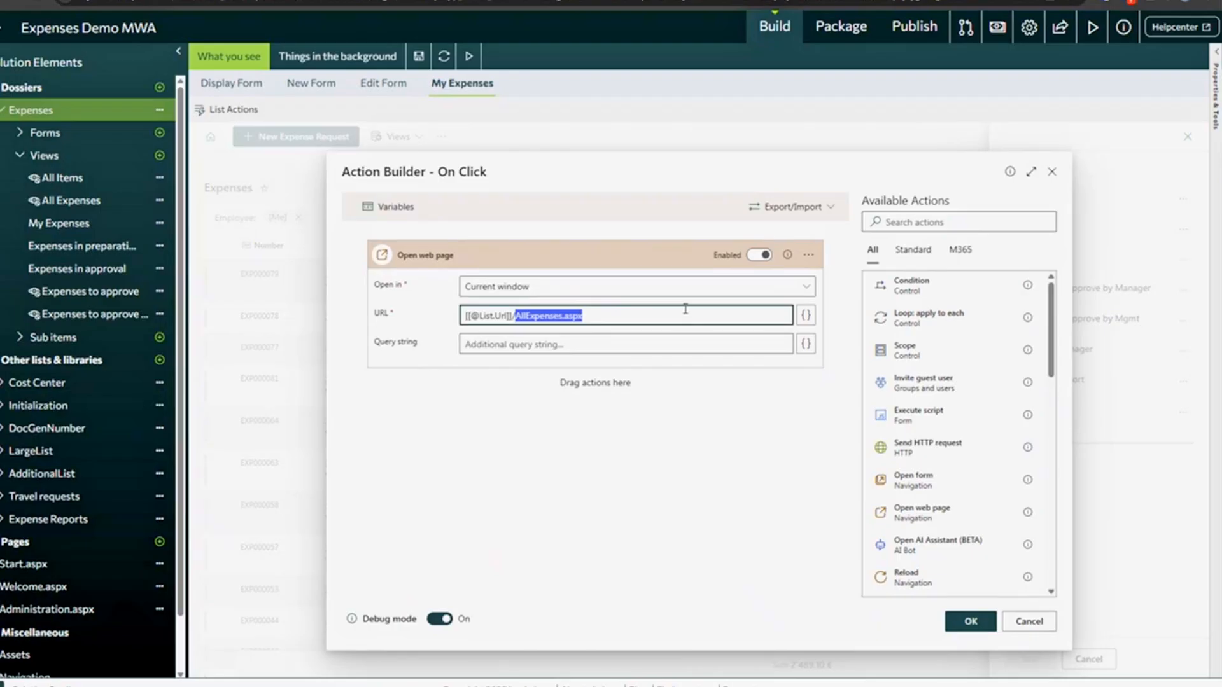
left_click(1030, 630)
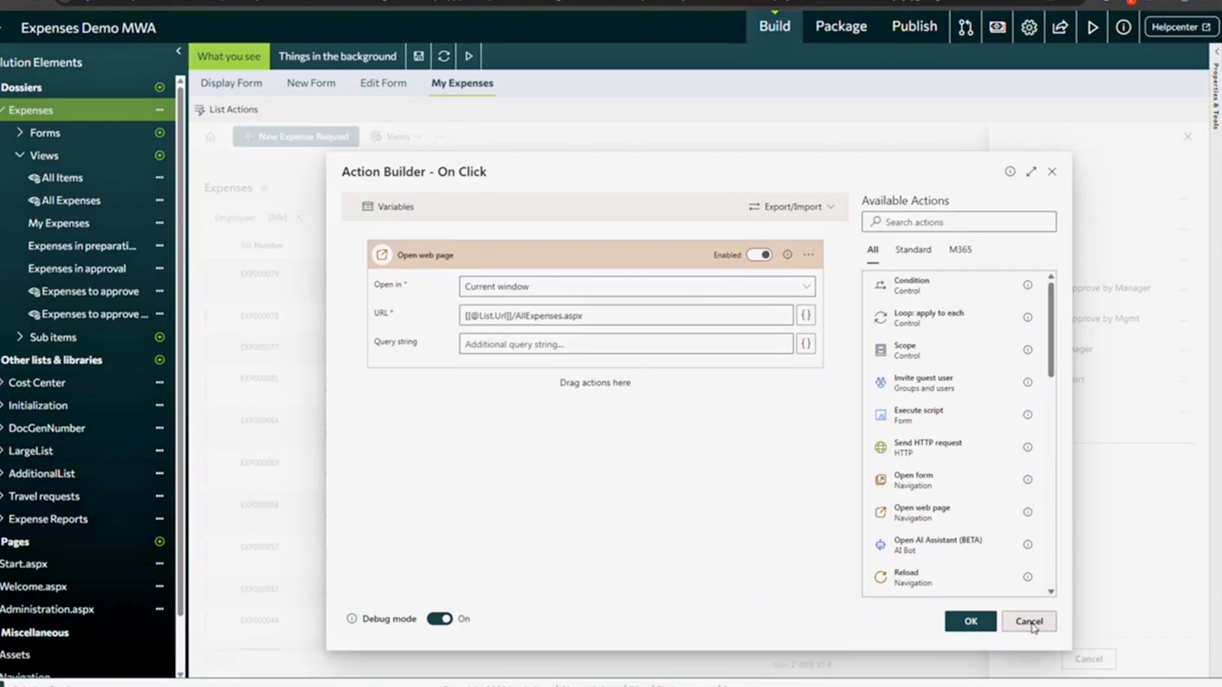
left_click(771, 571)
left_click(1097, 662)
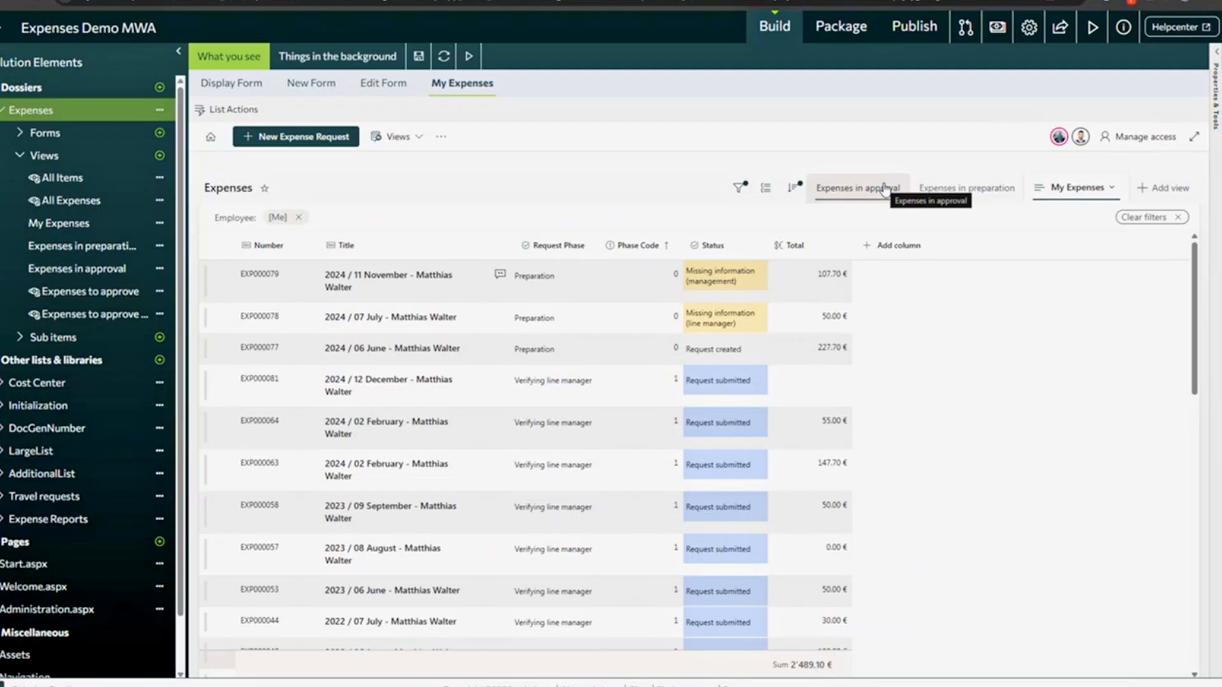
left_click(417, 137)
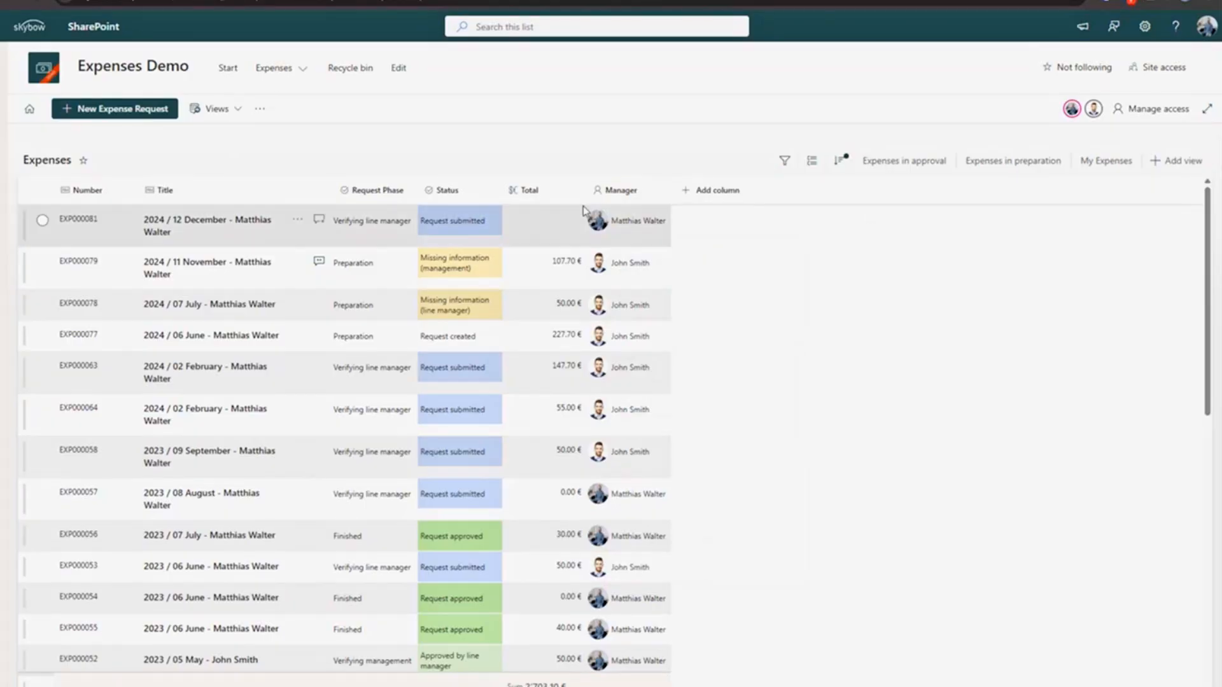
- Open the Manager column's Edit settings and close them without making changes
left_click(651, 191)
mouse_move(677, 240)
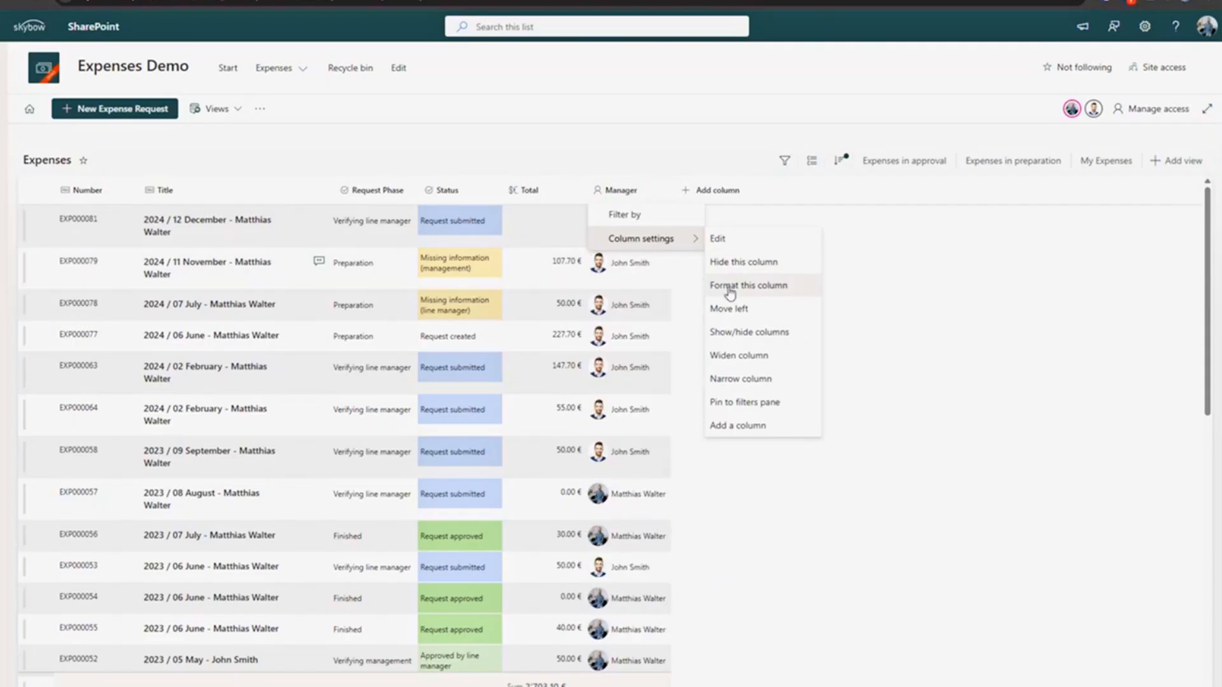
left_click(720, 239)
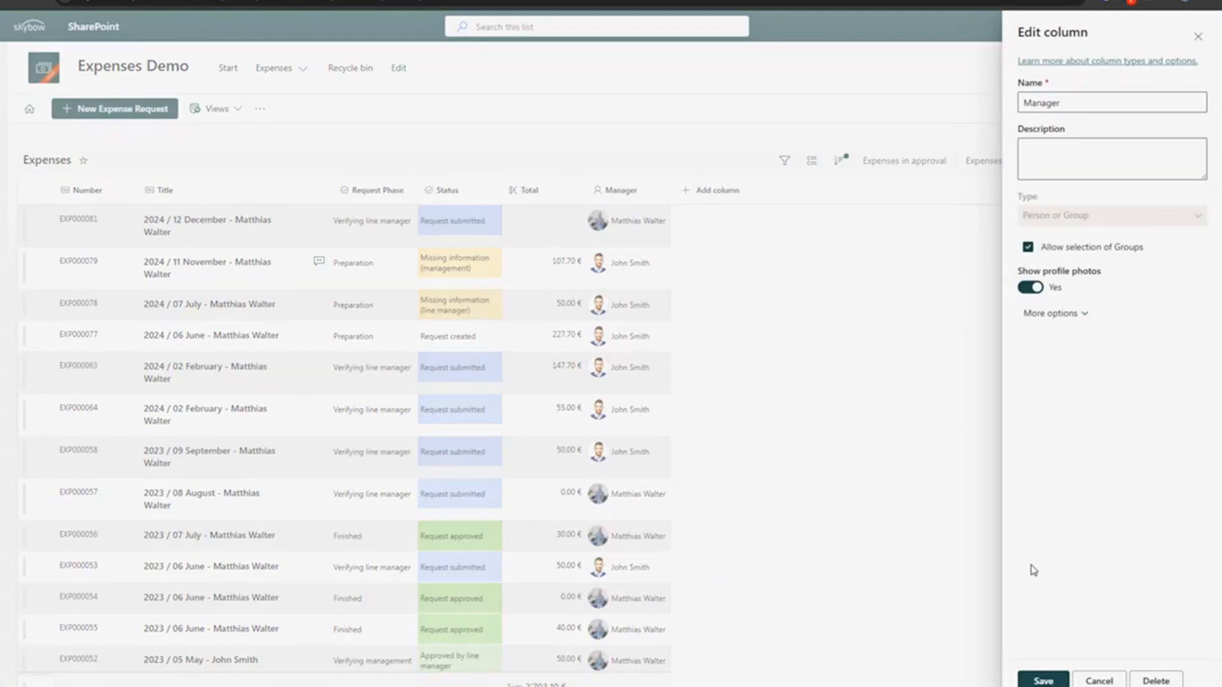
left_click(1100, 681)
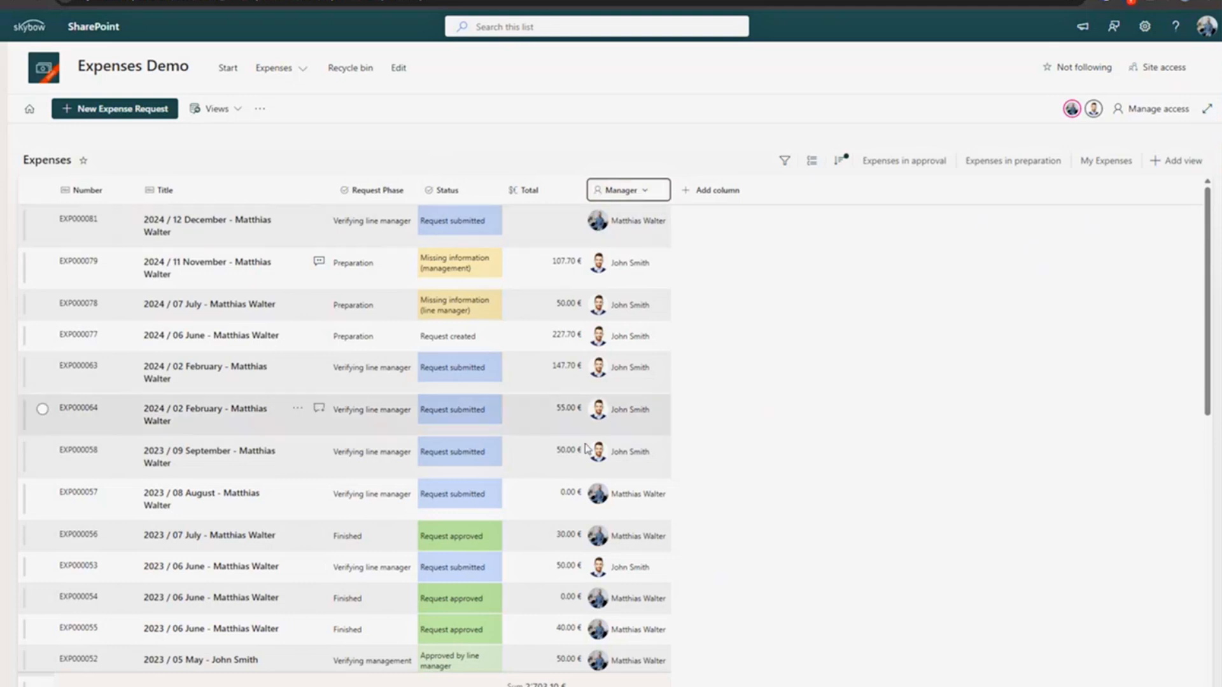
mouse_move(610, 509)
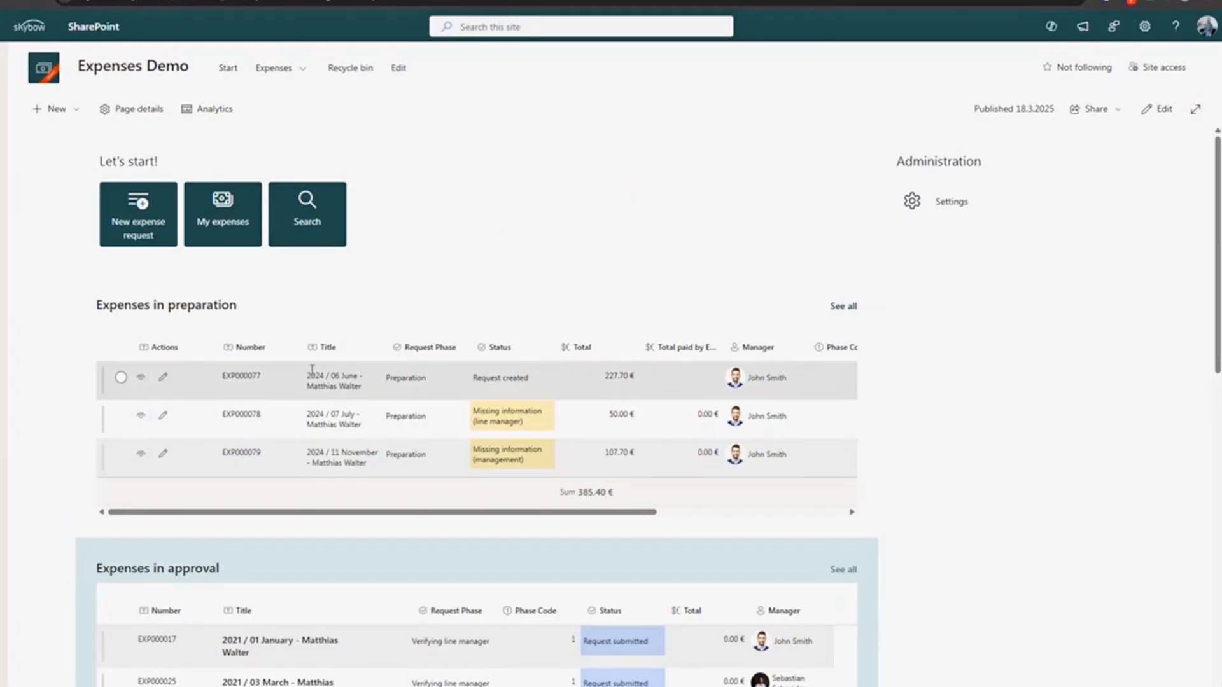
right_click(193, 385)
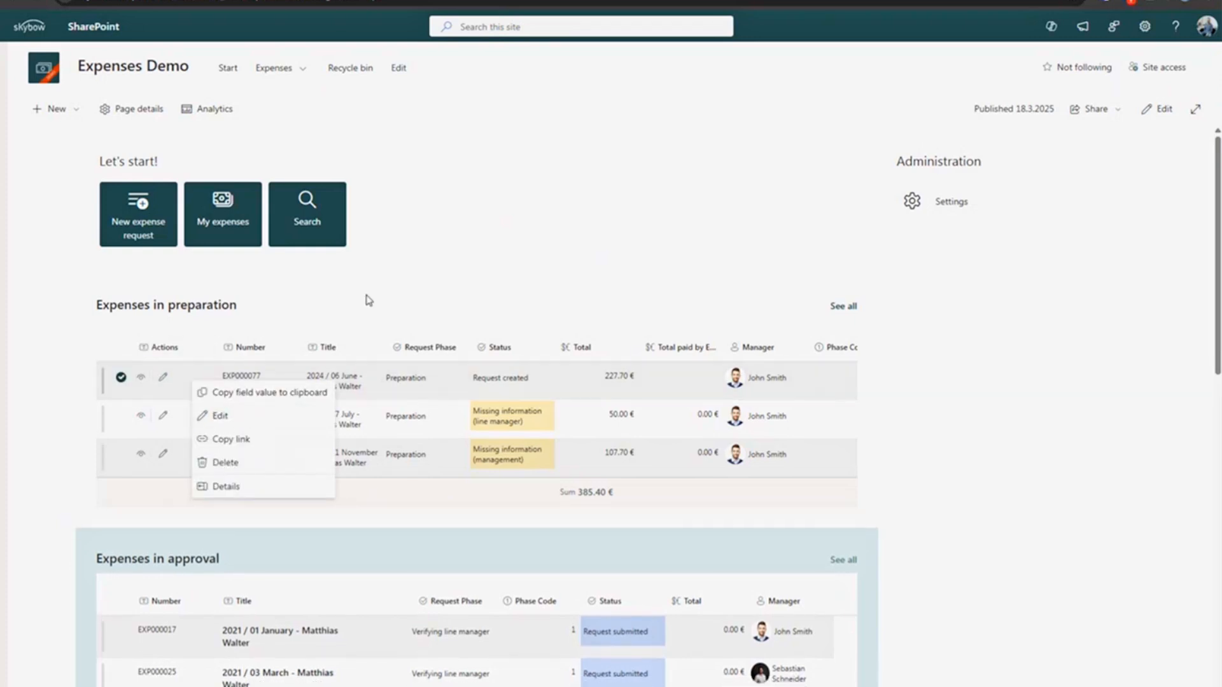
left_click(352, 328)
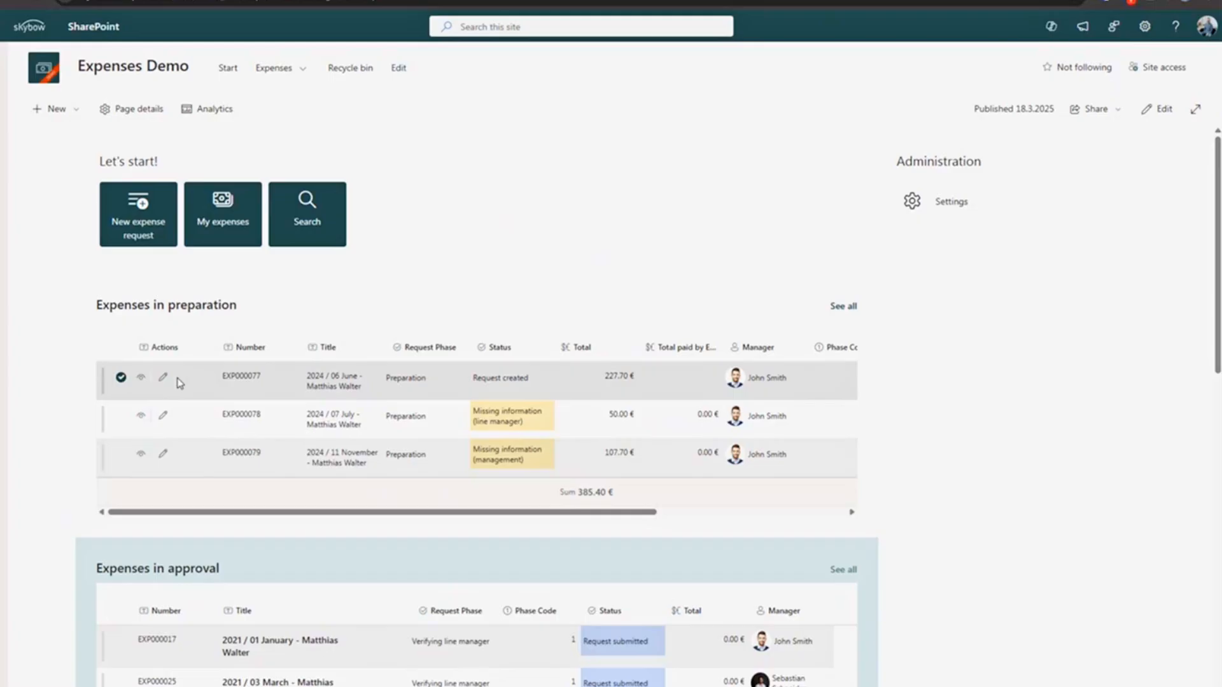
left_click(164, 418)
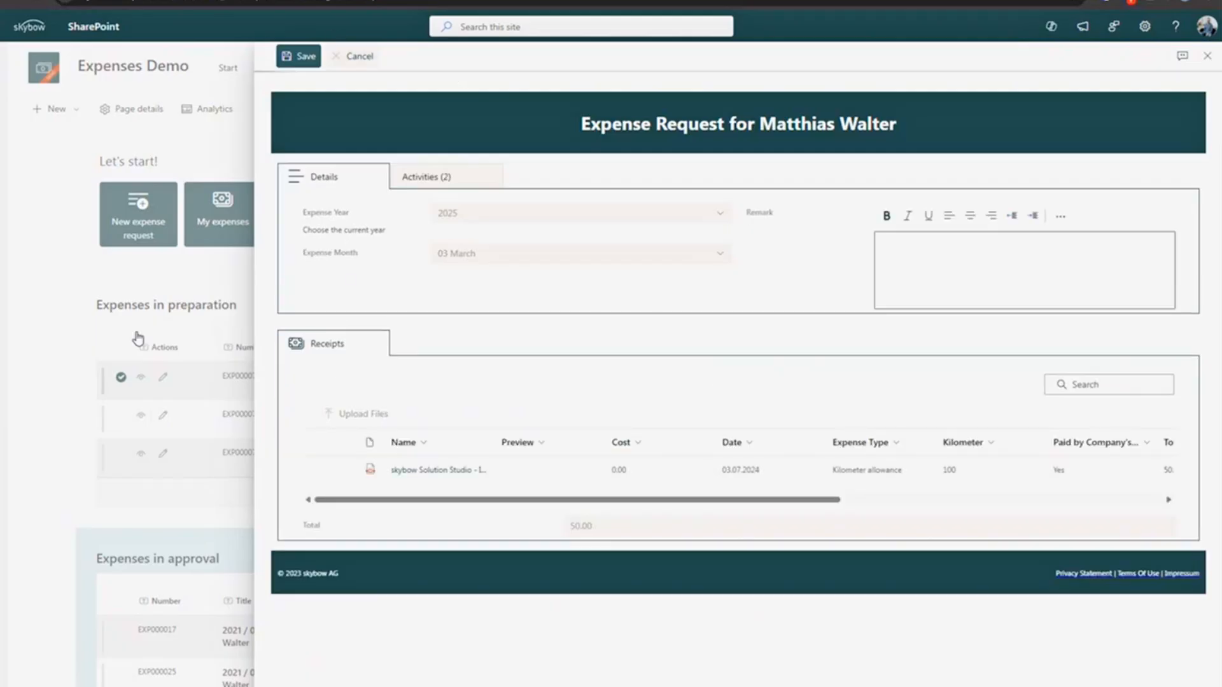
left_click(138, 339)
left_click(141, 418)
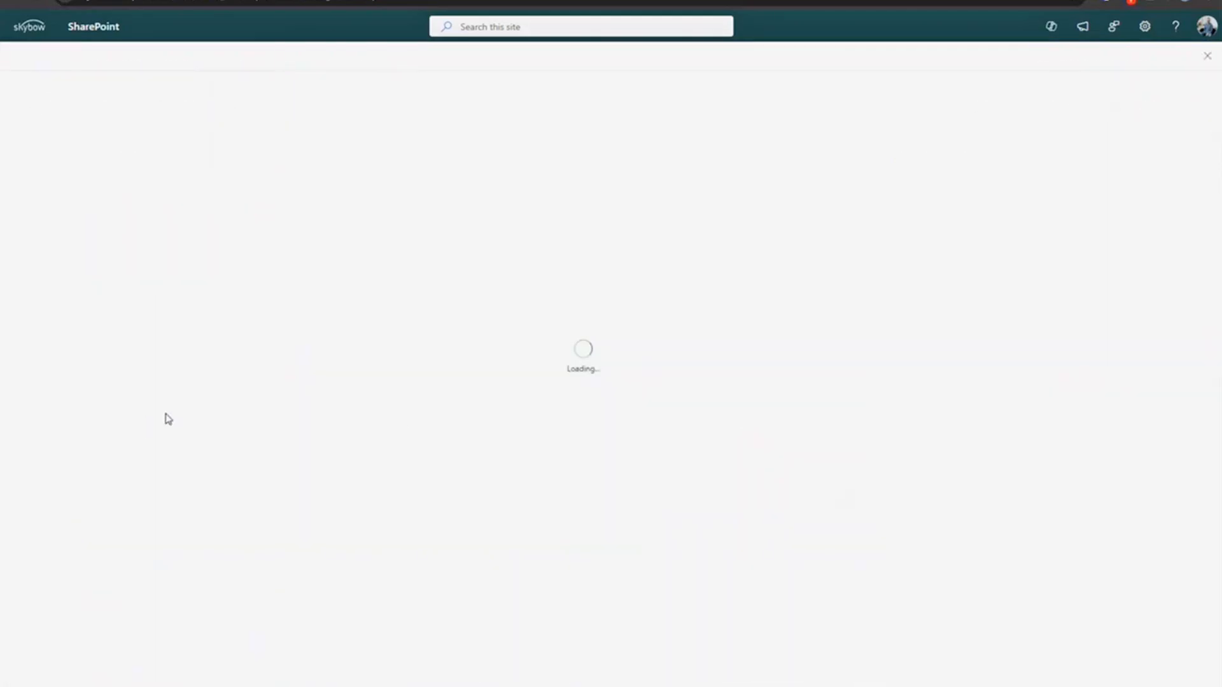
left_click(245, 59)
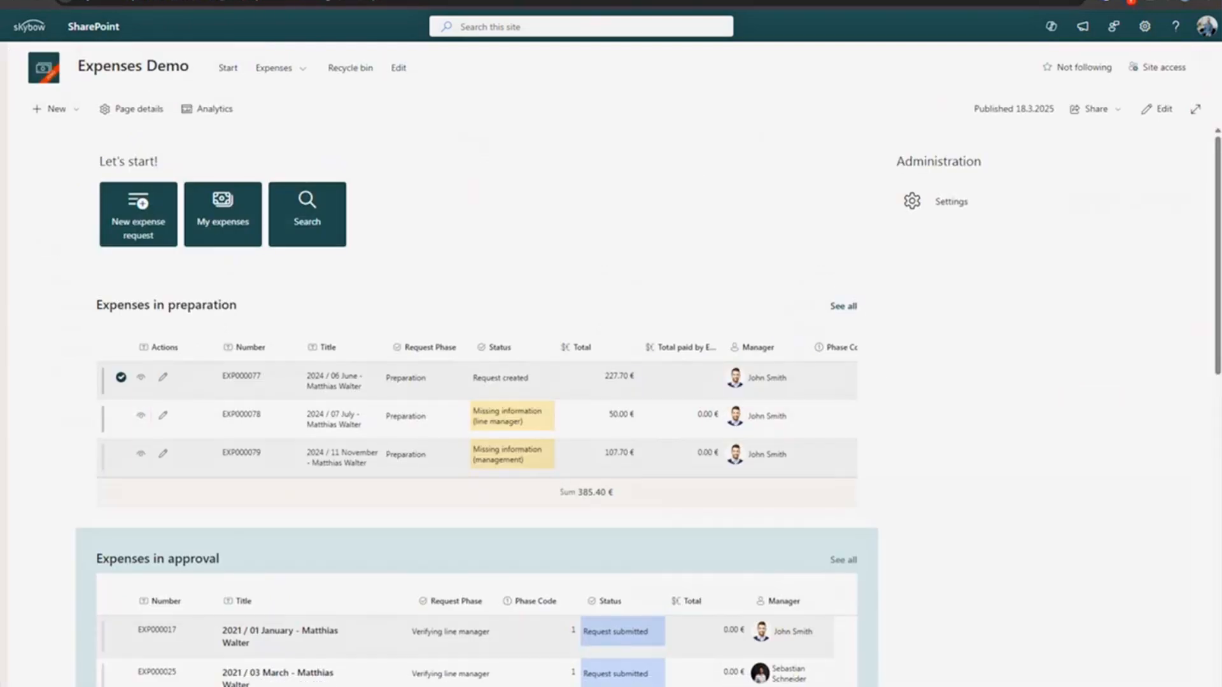
left_click(694, 1)
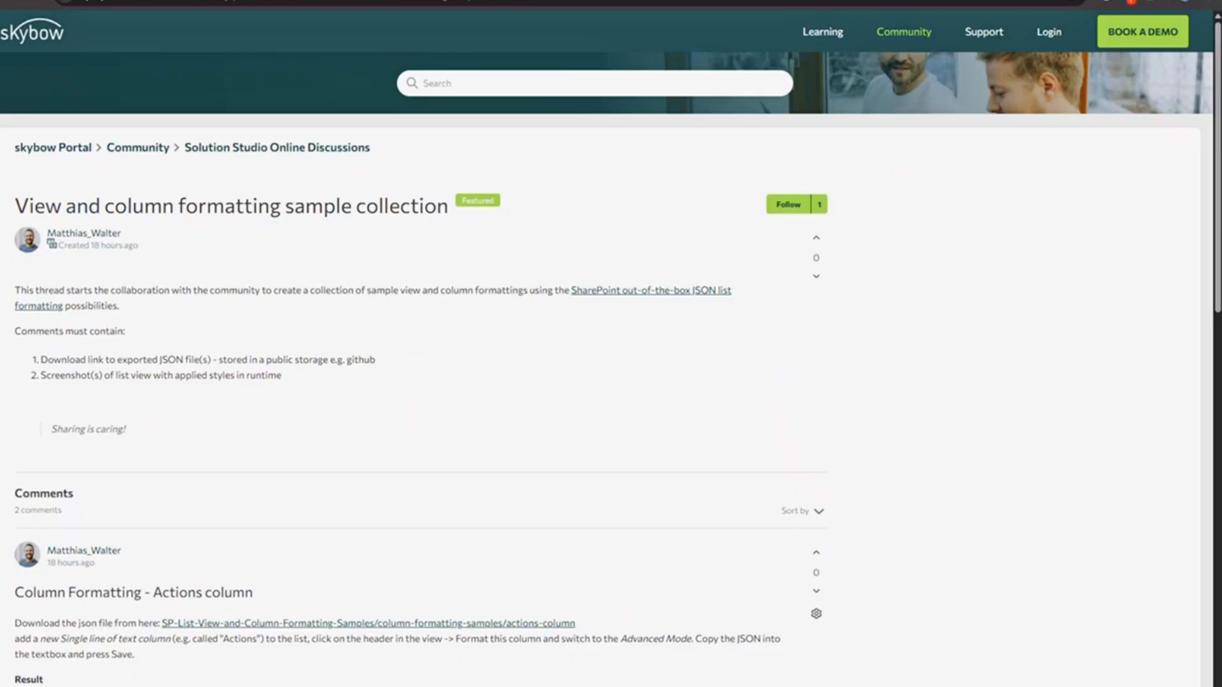
scroll(42, 606, "down", 3)
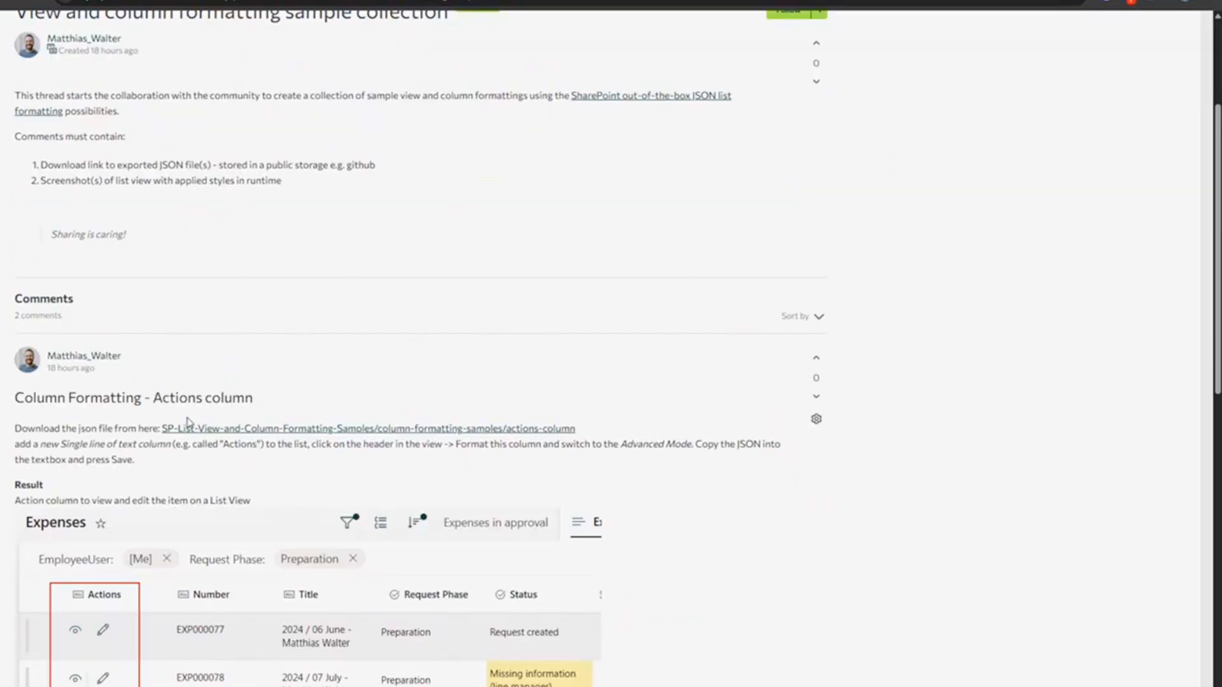
left_click(356, 1)
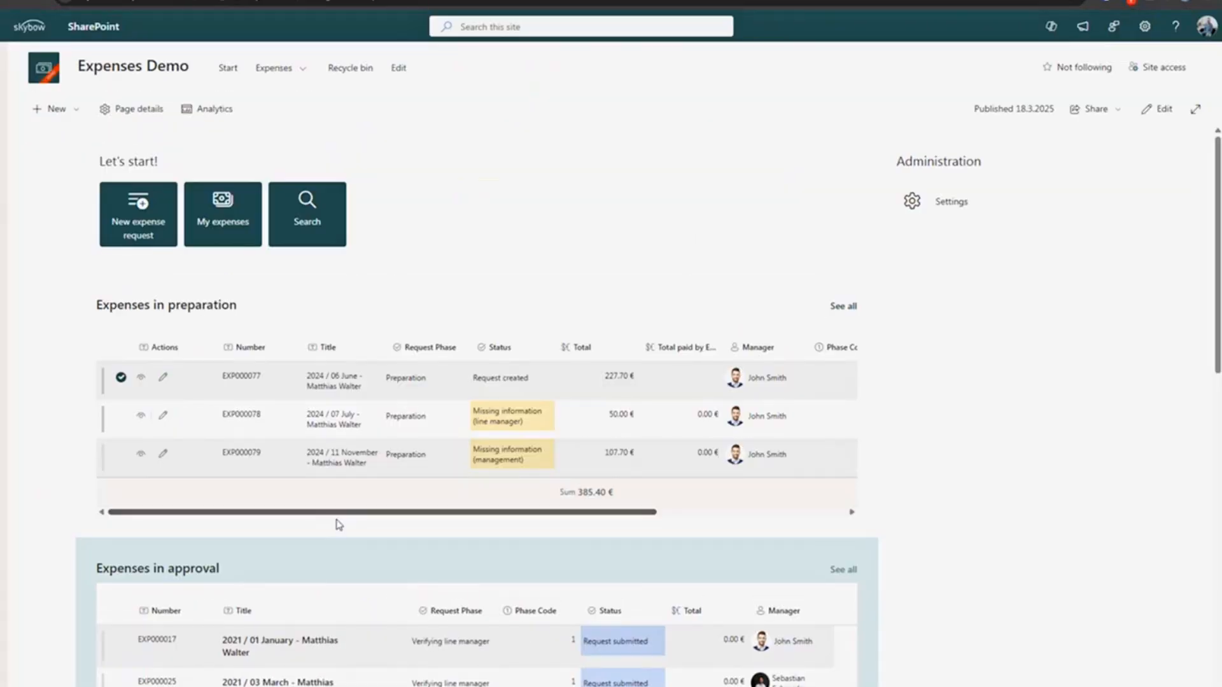
- Open the full Expenses in preparation list via the Actions column menu
left_click(186, 348)
mouse_move(191, 466)
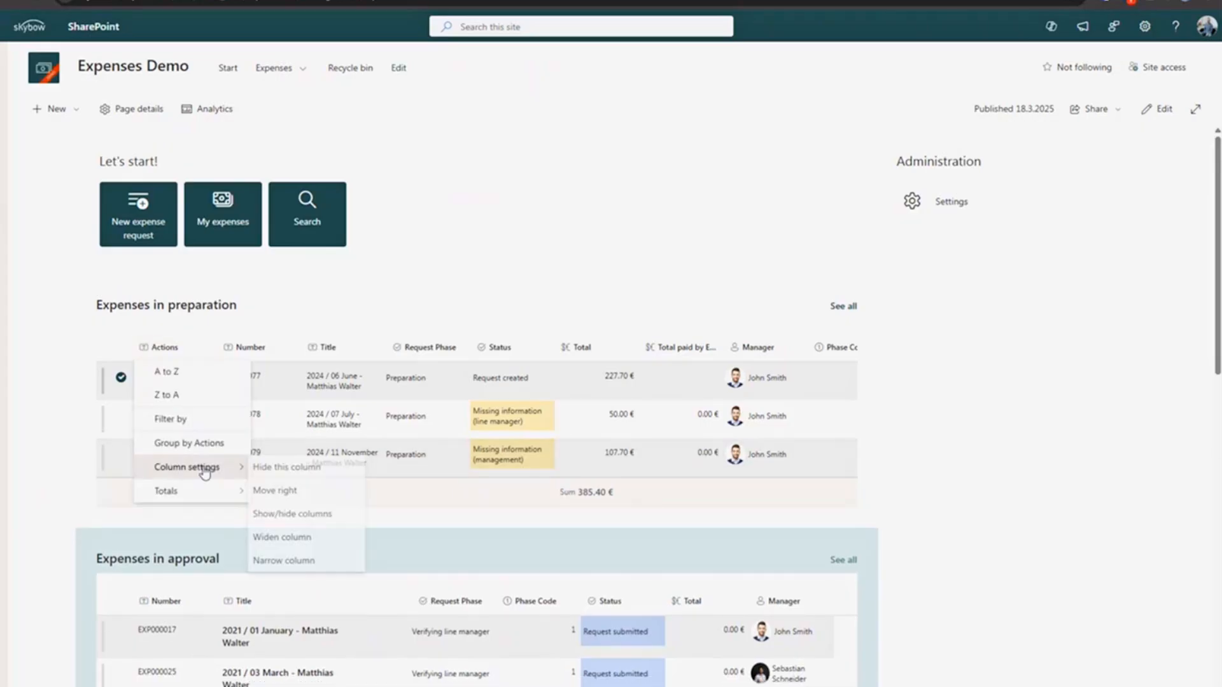
left_click(853, 312)
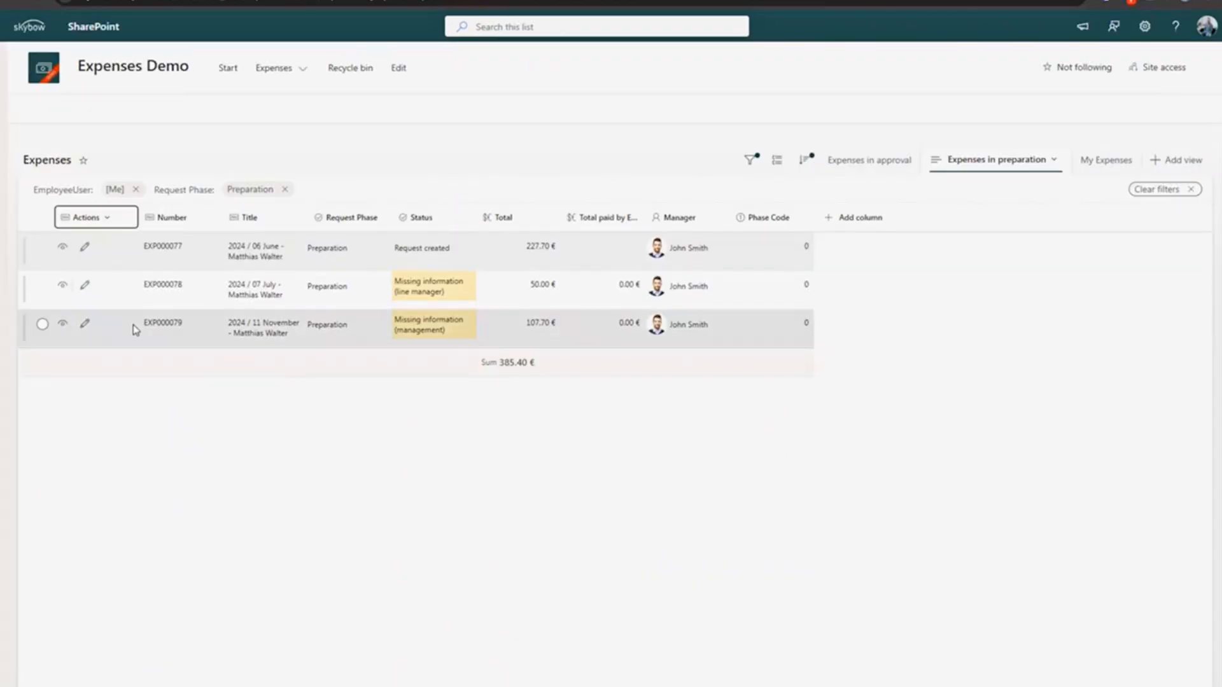
- Review the Actions column's formatting JSON, then open the main Expenses list
mouse_move(138, 339)
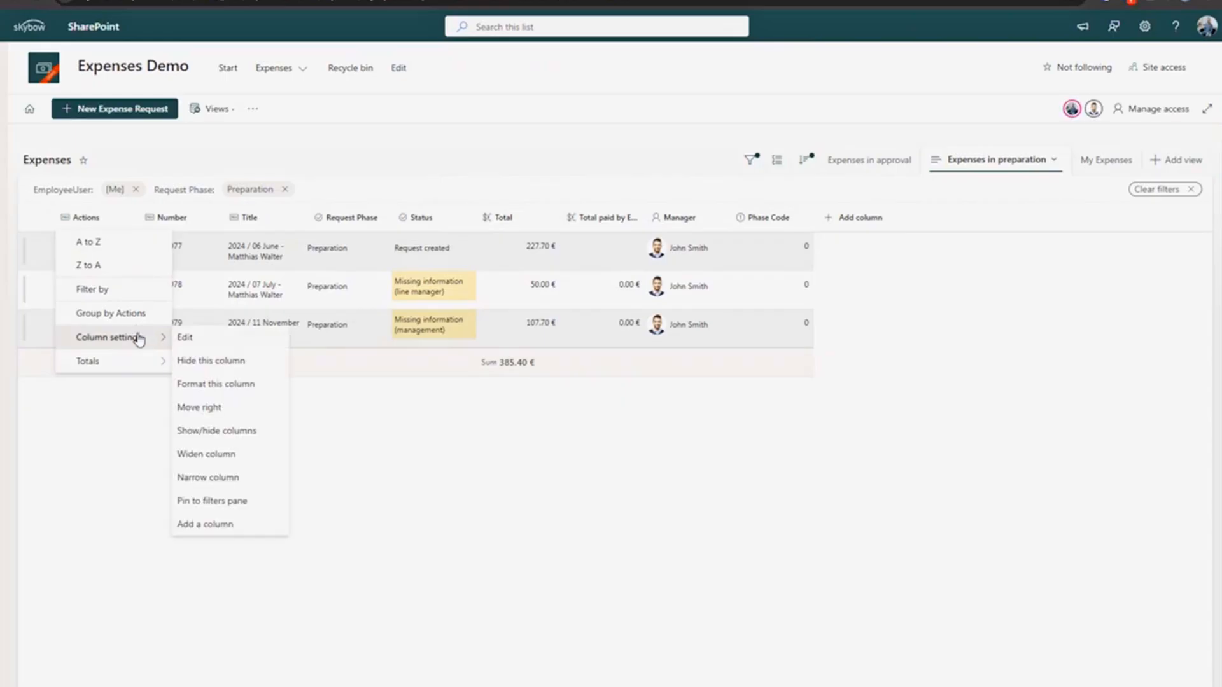
left_click(229, 386)
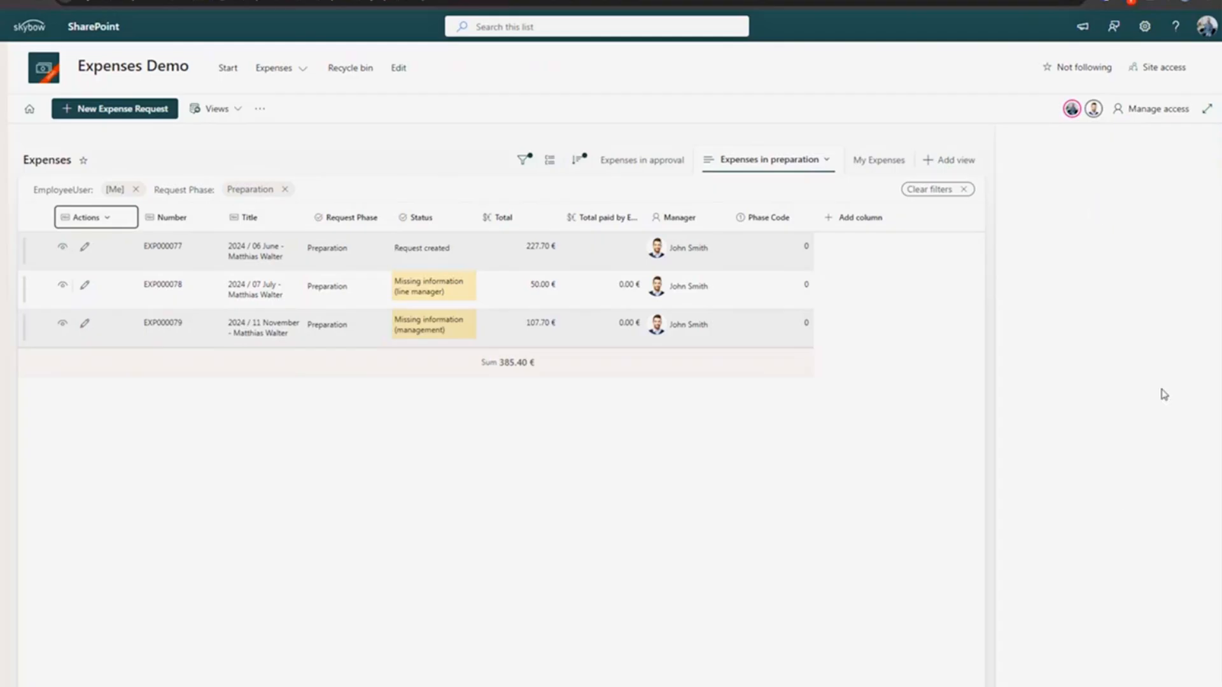
scroll(1093, 389, "down", 10)
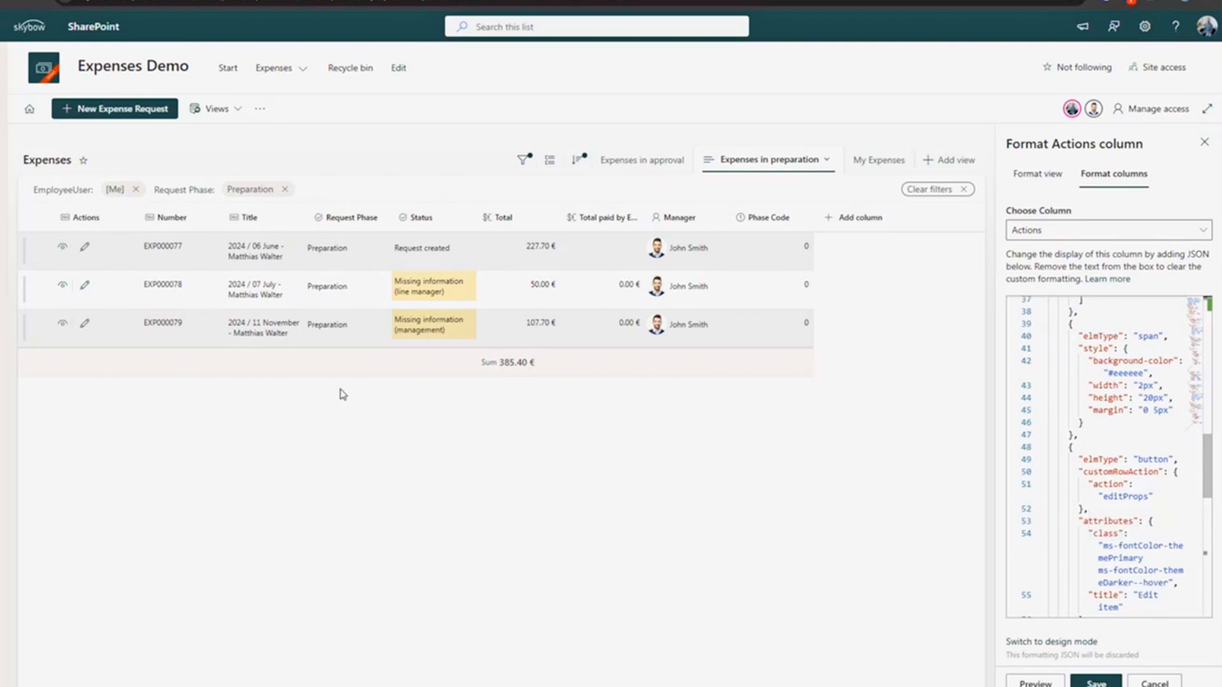
left_click(278, 76)
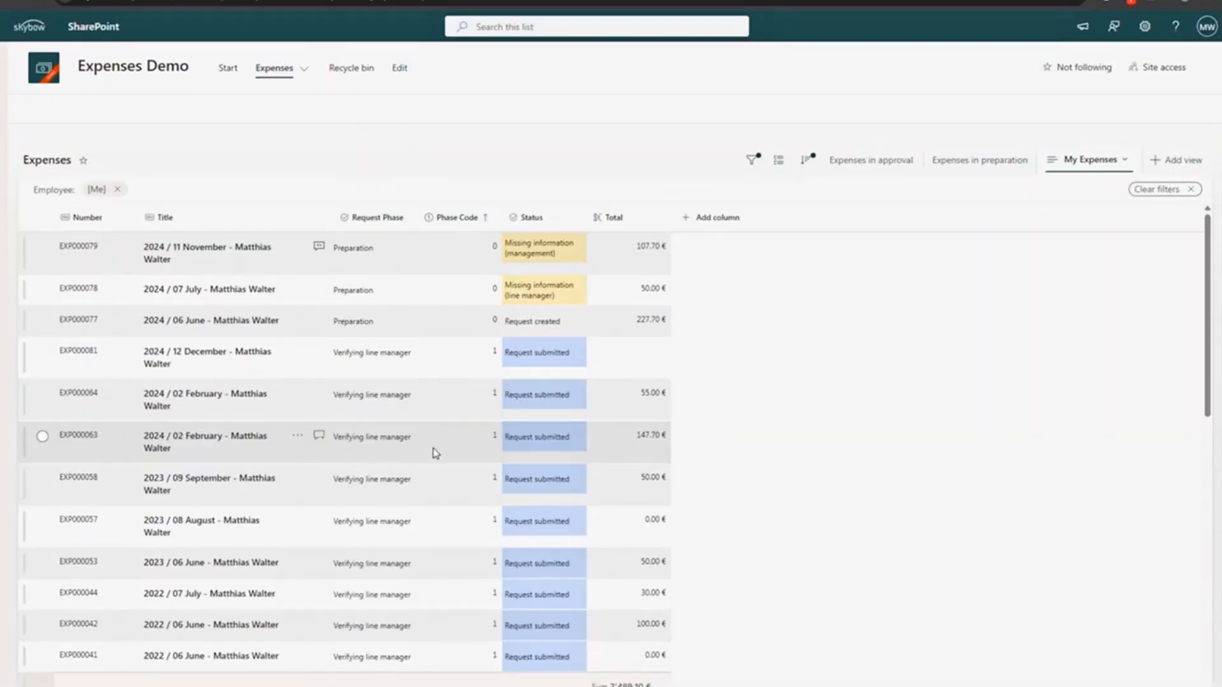
- Open the Approved Reports library and look at the Preview column's options menu
mouse_move(277, 79)
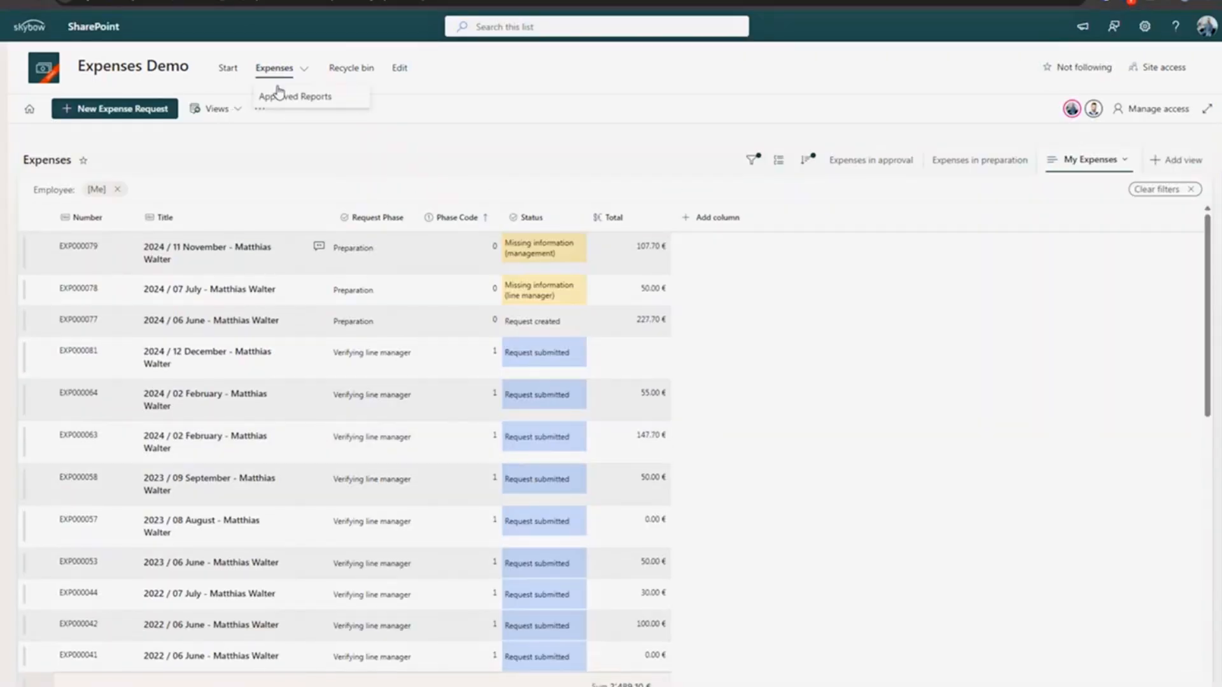
left_click(294, 100)
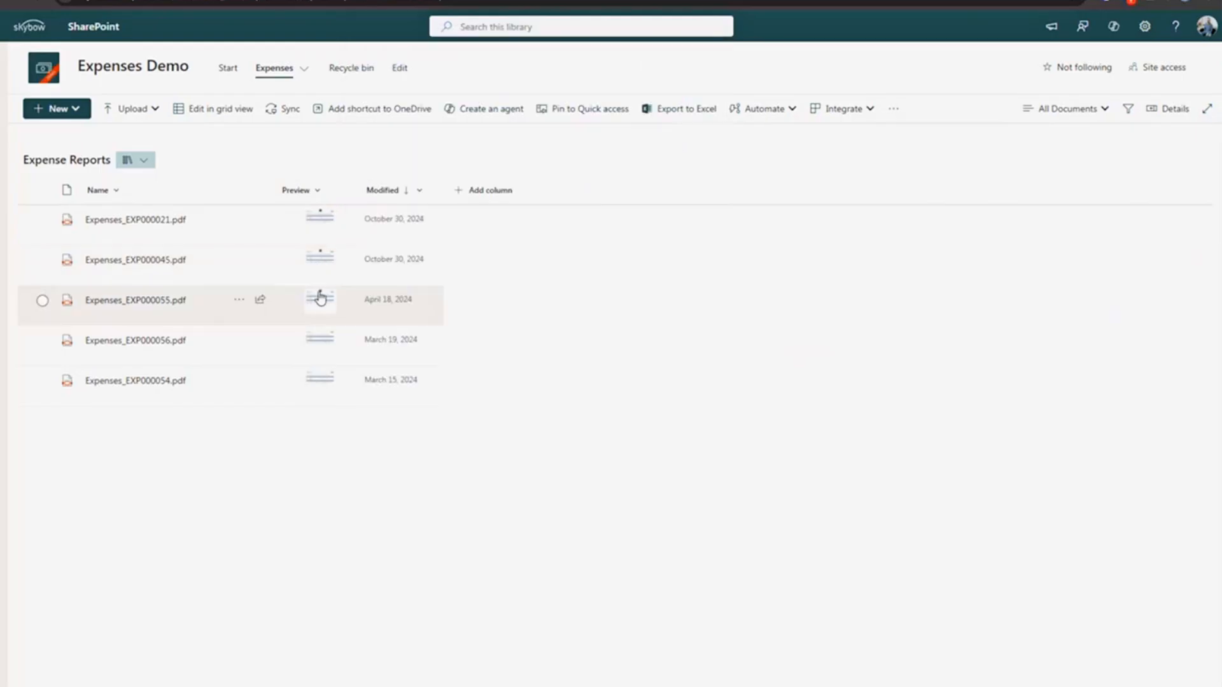
mouse_move(323, 304)
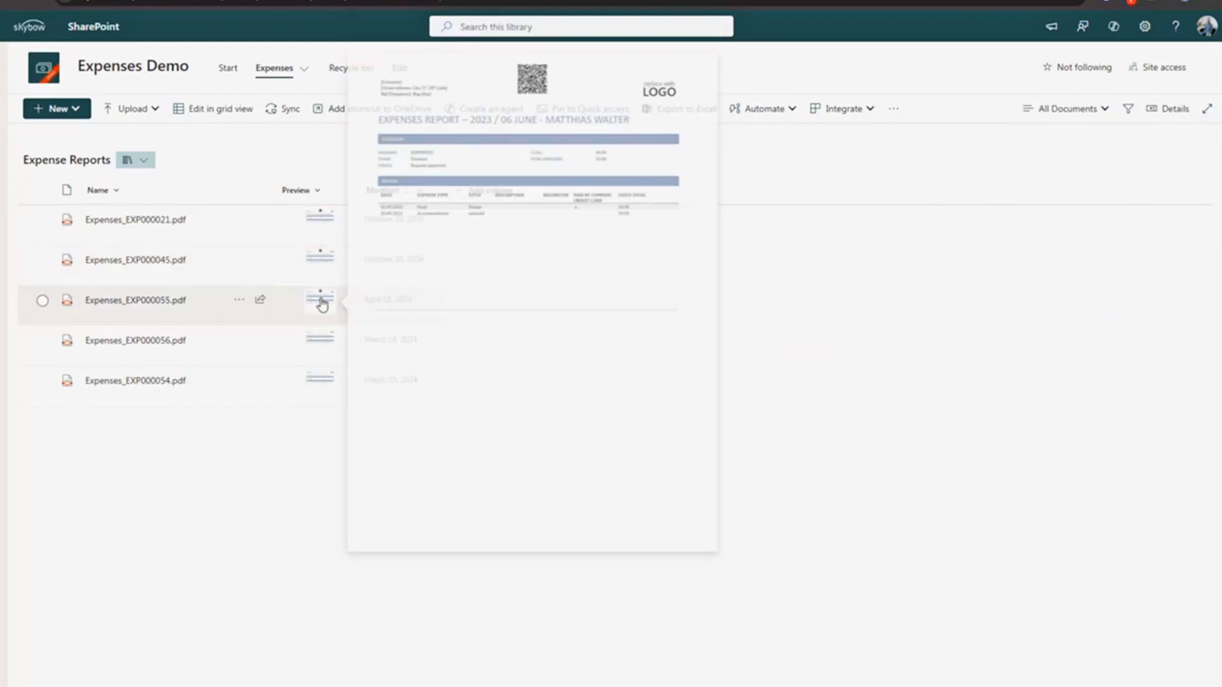
left_click(317, 193)
mouse_move(380, 316)
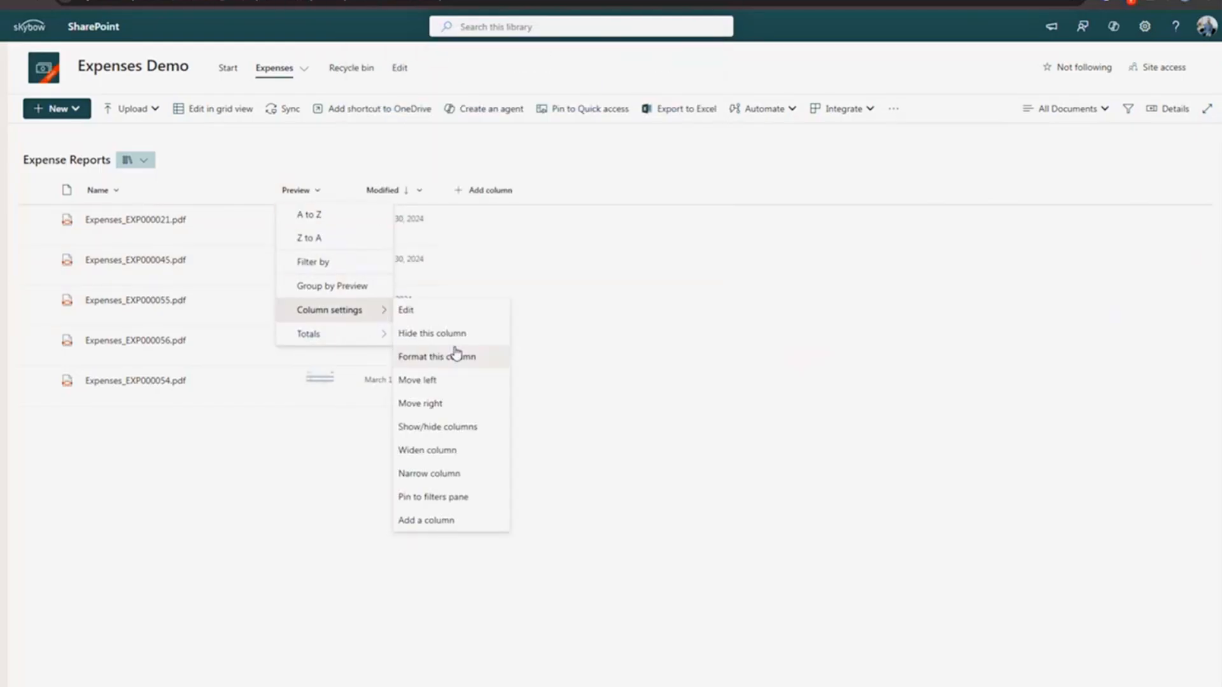
key("Escape")
- Preview the generated expense report PDFs via their thumbnails, then return to the Expenses list
mouse_move(319, 227)
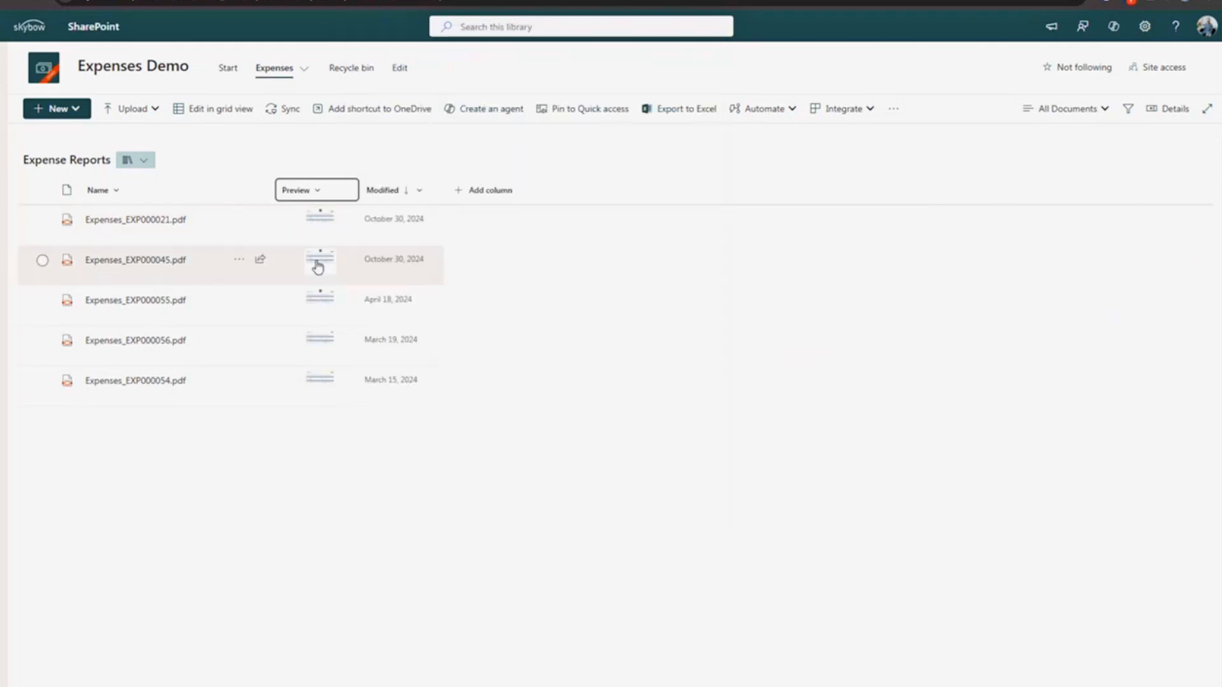
mouse_move(318, 268)
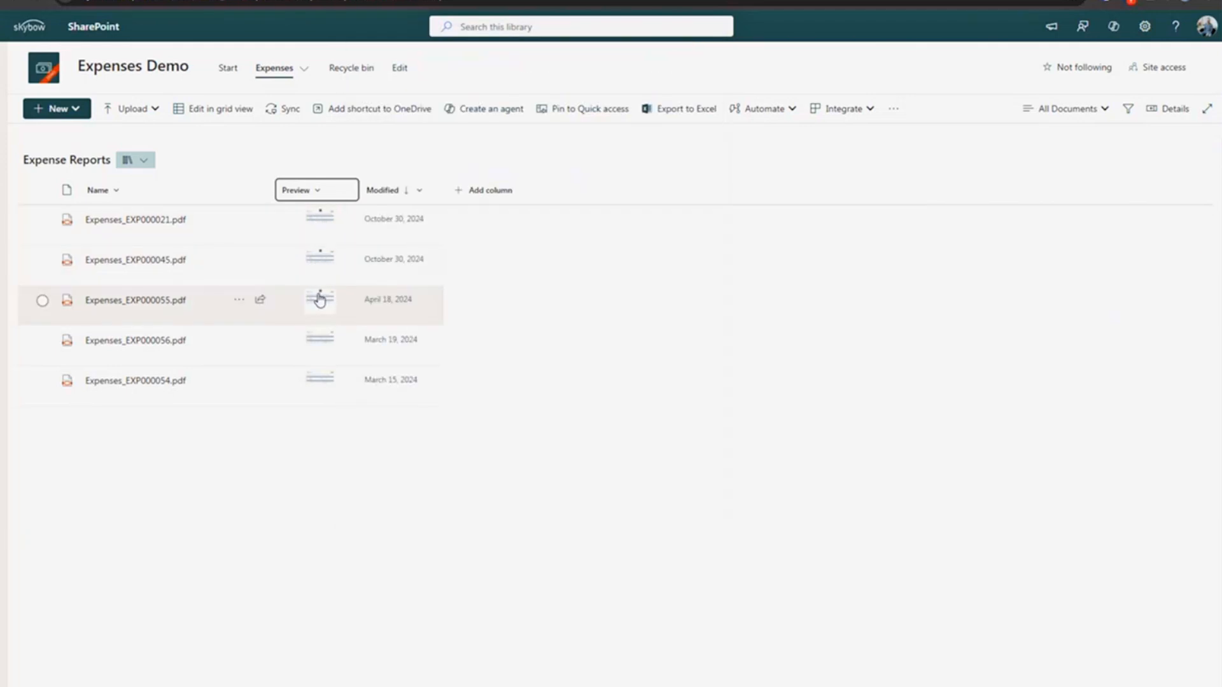
mouse_move(320, 300)
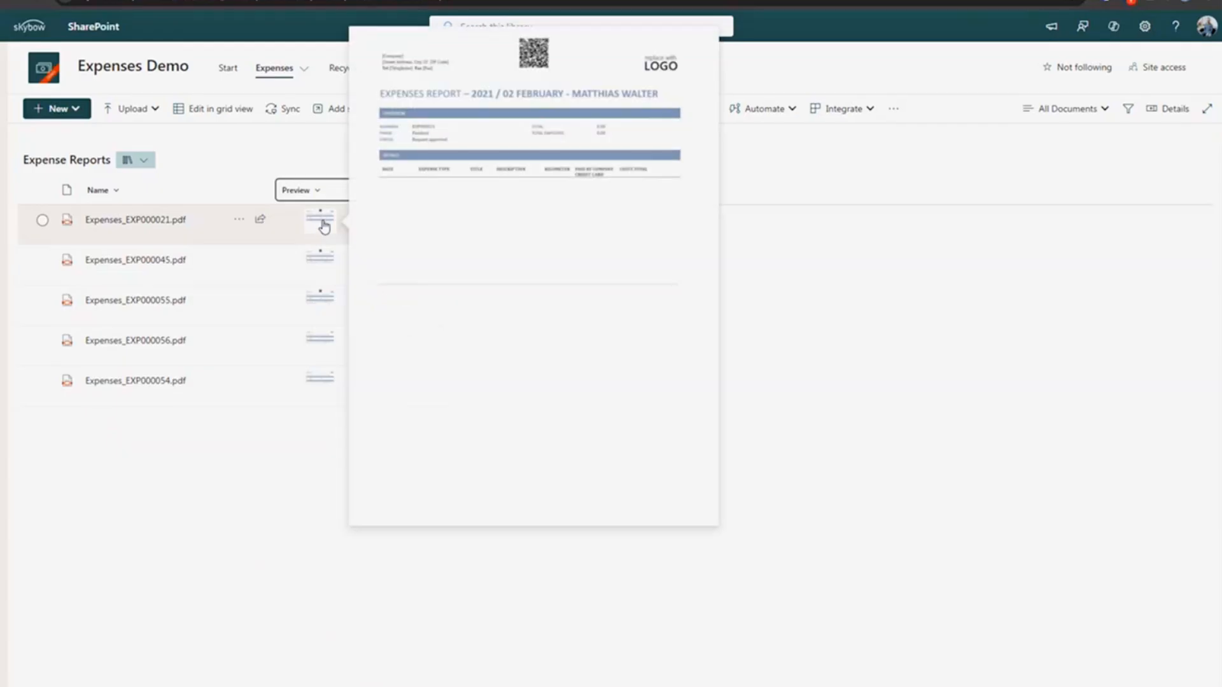
left_click(270, 71)
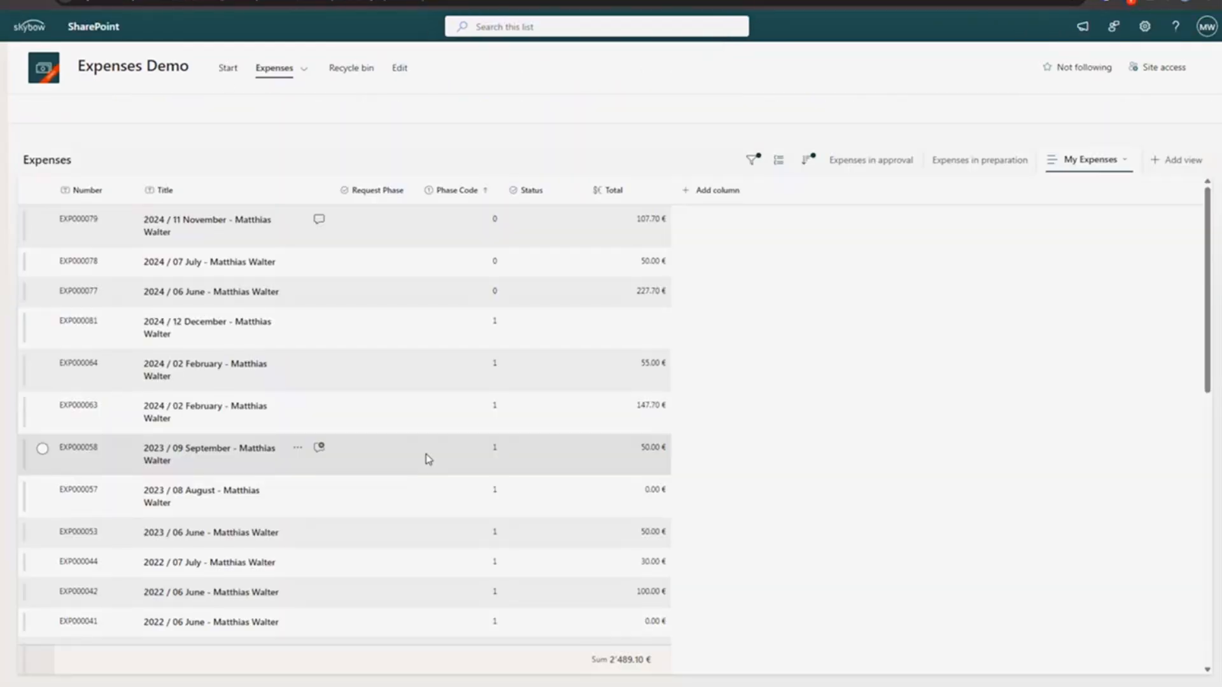
- Open expense EXP000077 and preview its 2024-06-27 Lunch.pdf and 2024-06-02 Dinner.pdf receipts
left_click(207, 323)
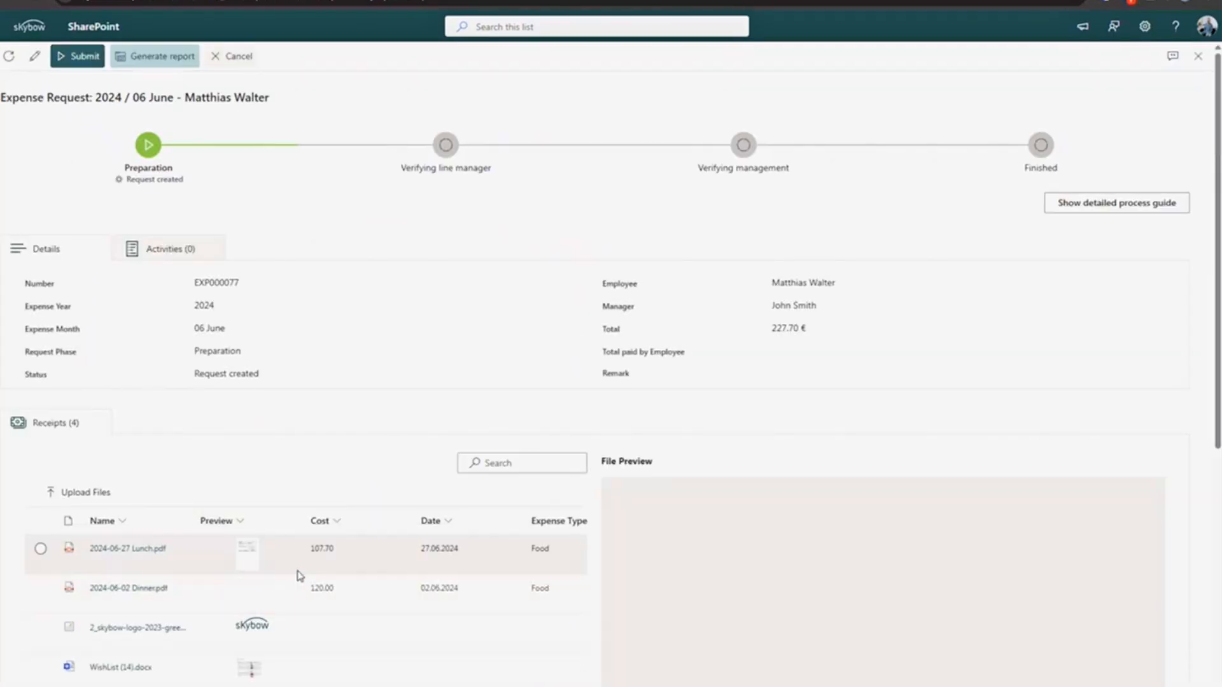
mouse_move(251, 558)
mouse_move(247, 601)
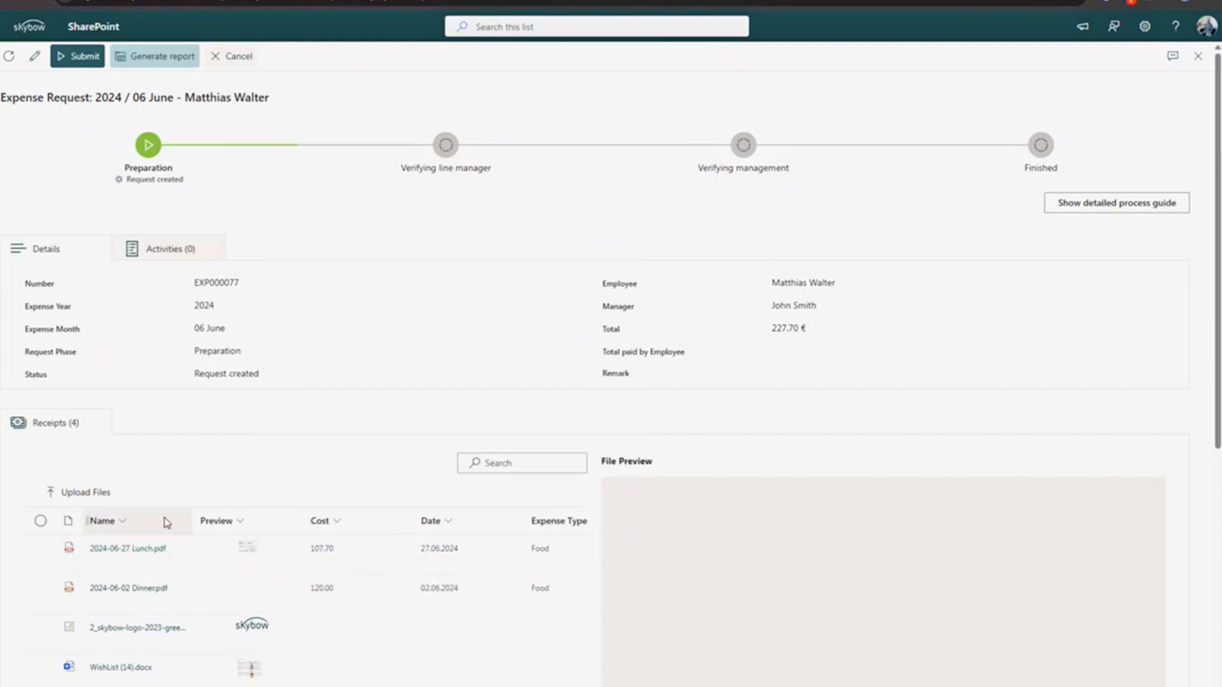
left_click(199, 551)
scroll(726, 605, "down", 5)
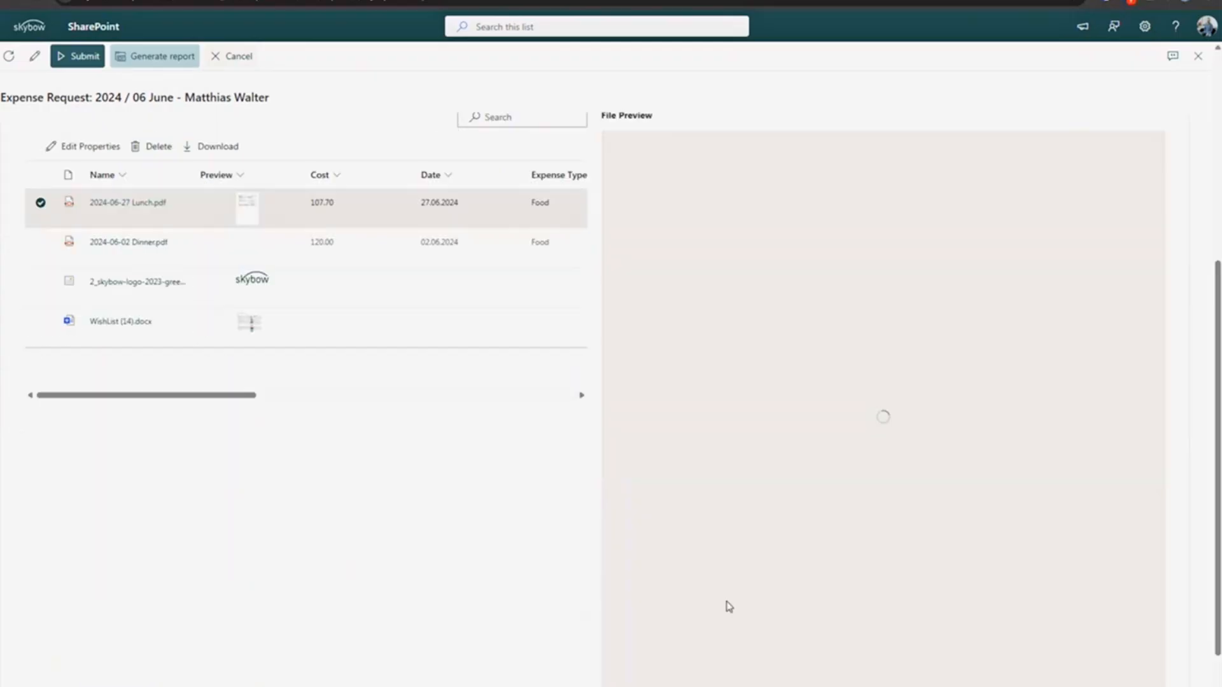
left_click(521, 250)
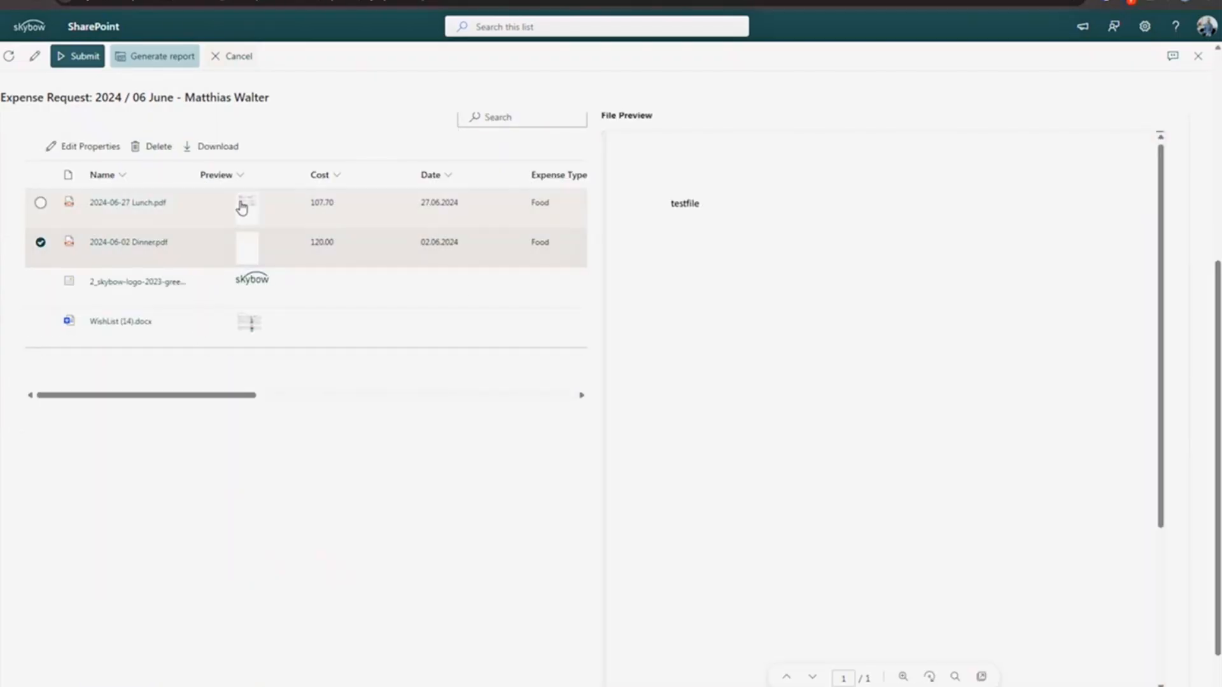
- Clear the receipt selection and close the request without saving
mouse_move(243, 255)
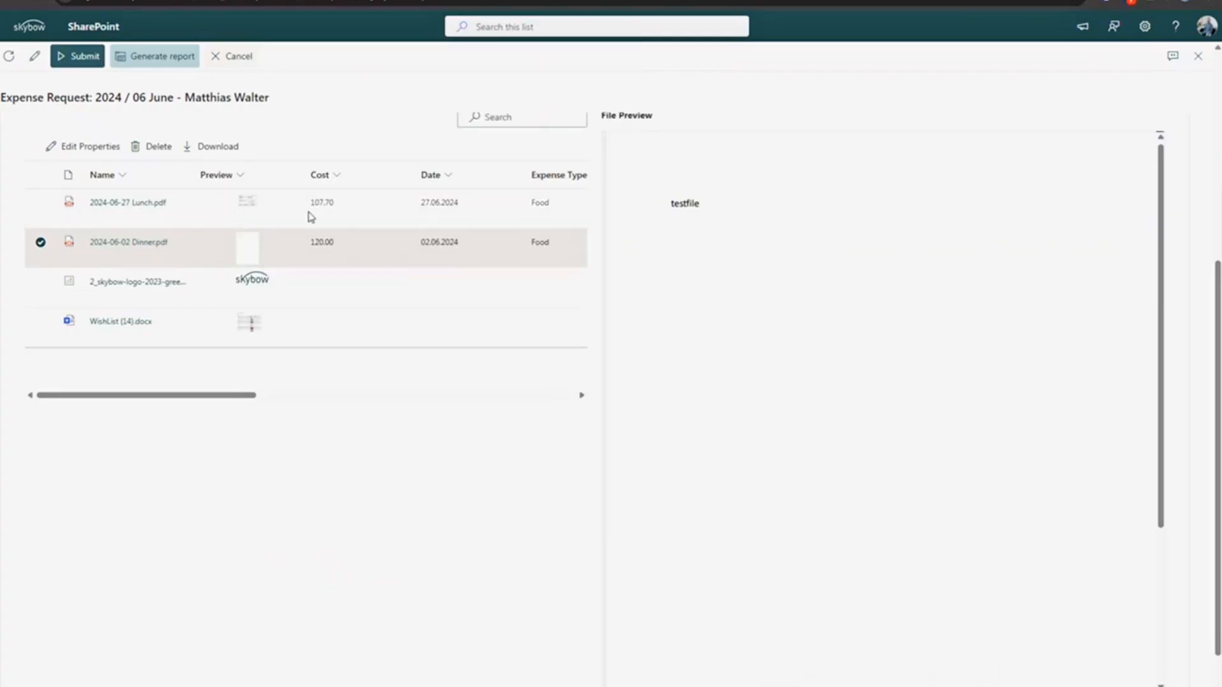
scroll(387, 382, "up", 5)
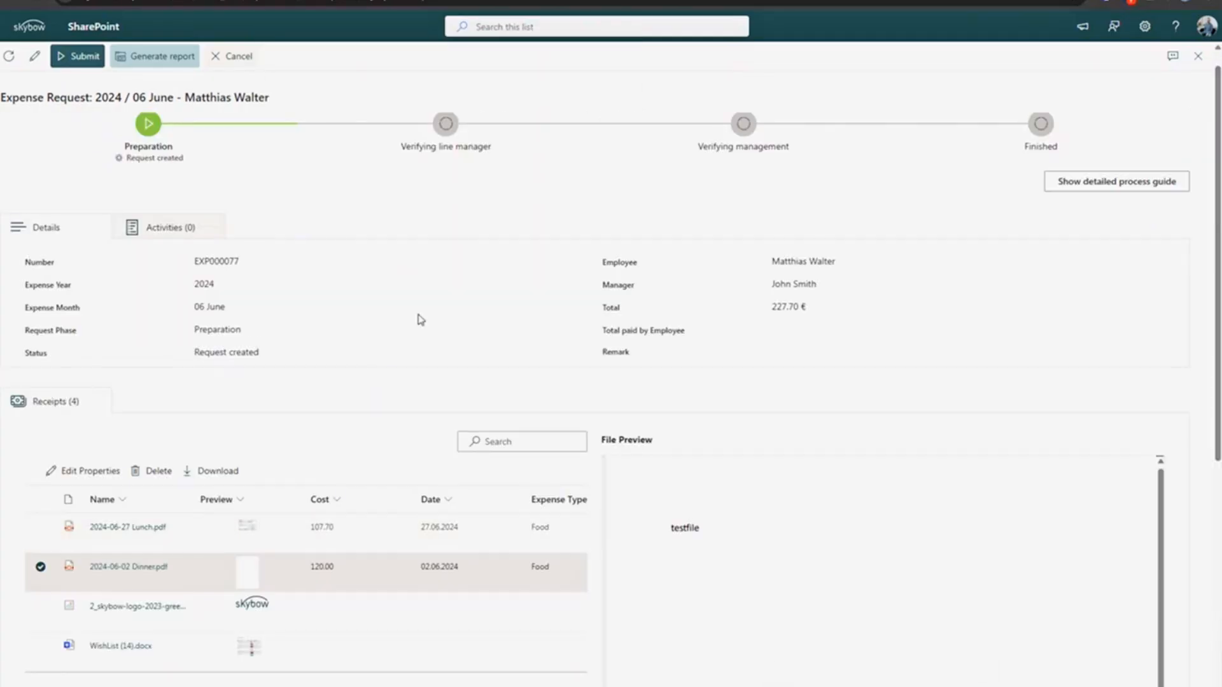
left_click(420, 320)
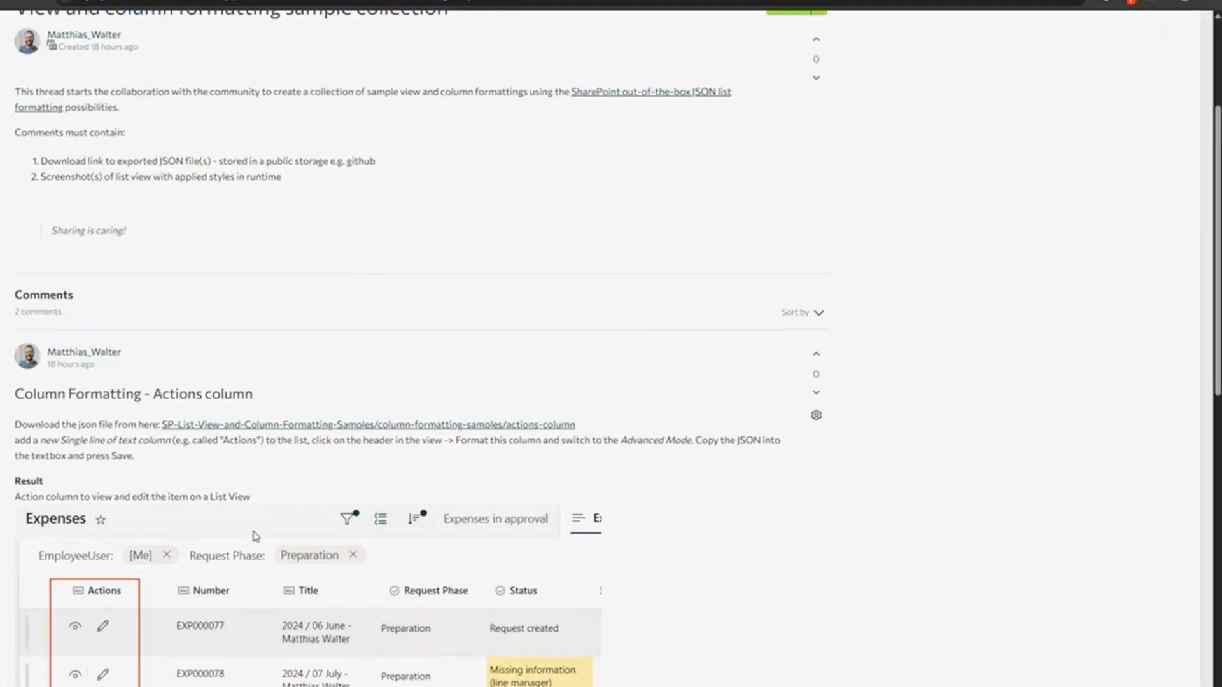
scroll(254, 538, "down", 10)
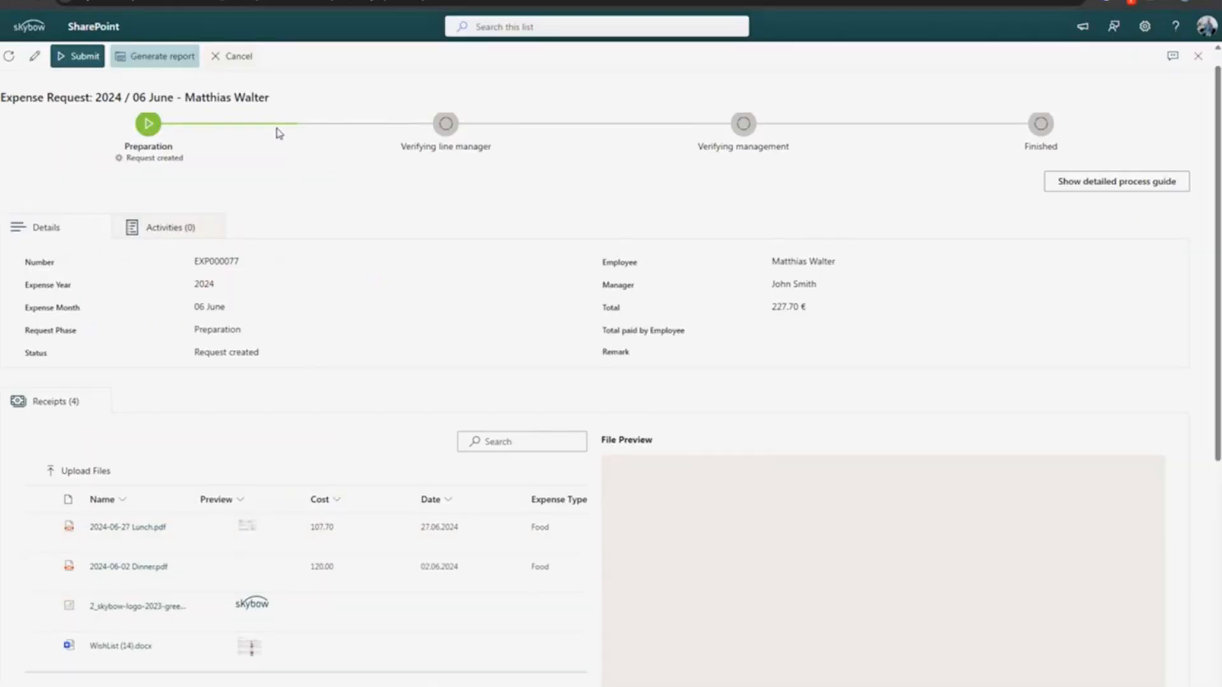
left_click(241, 58)
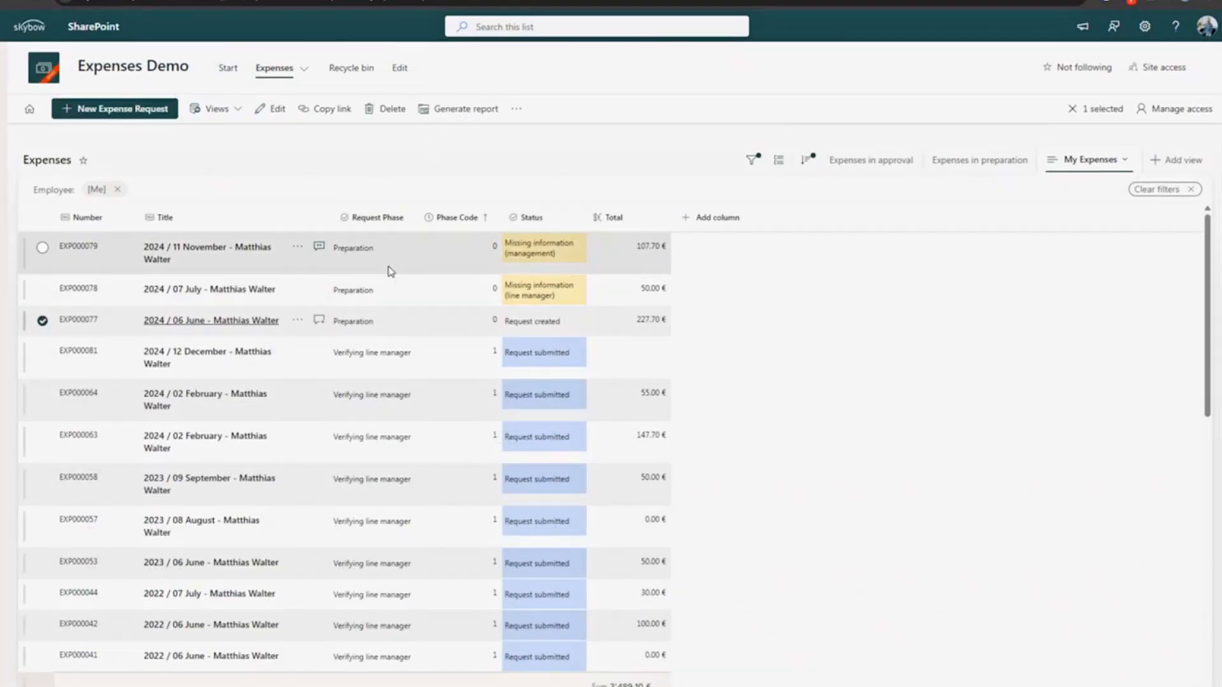
left_click(171, 254)
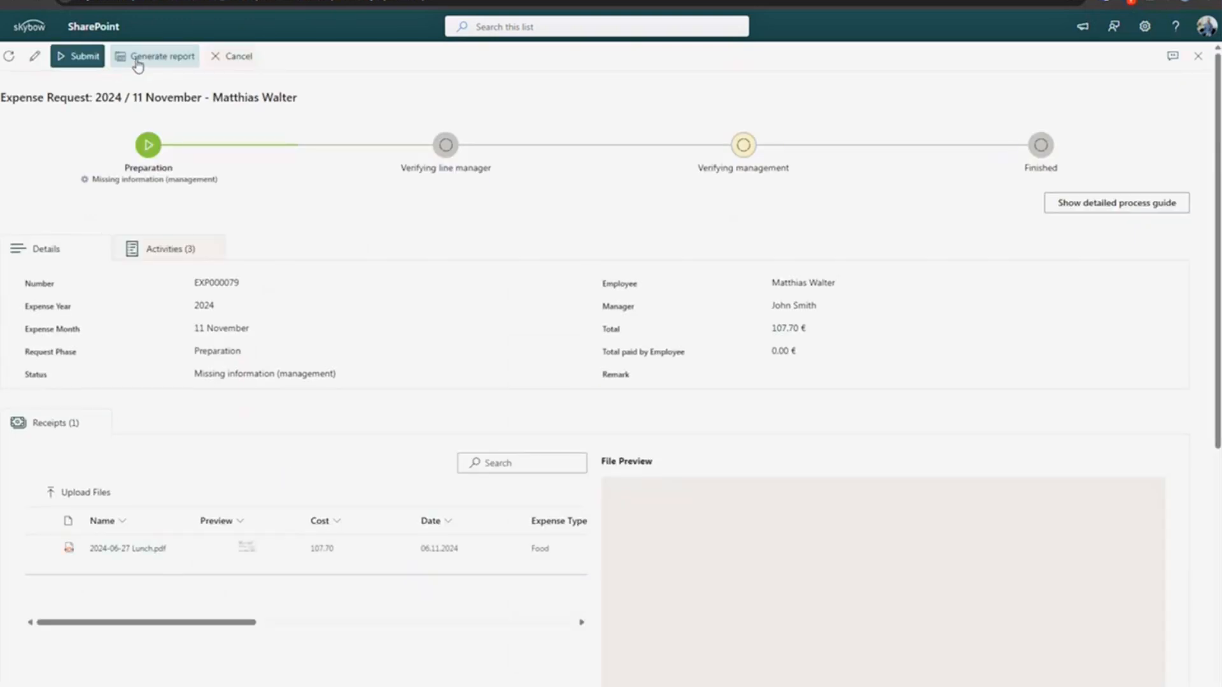
left_click(224, 57)
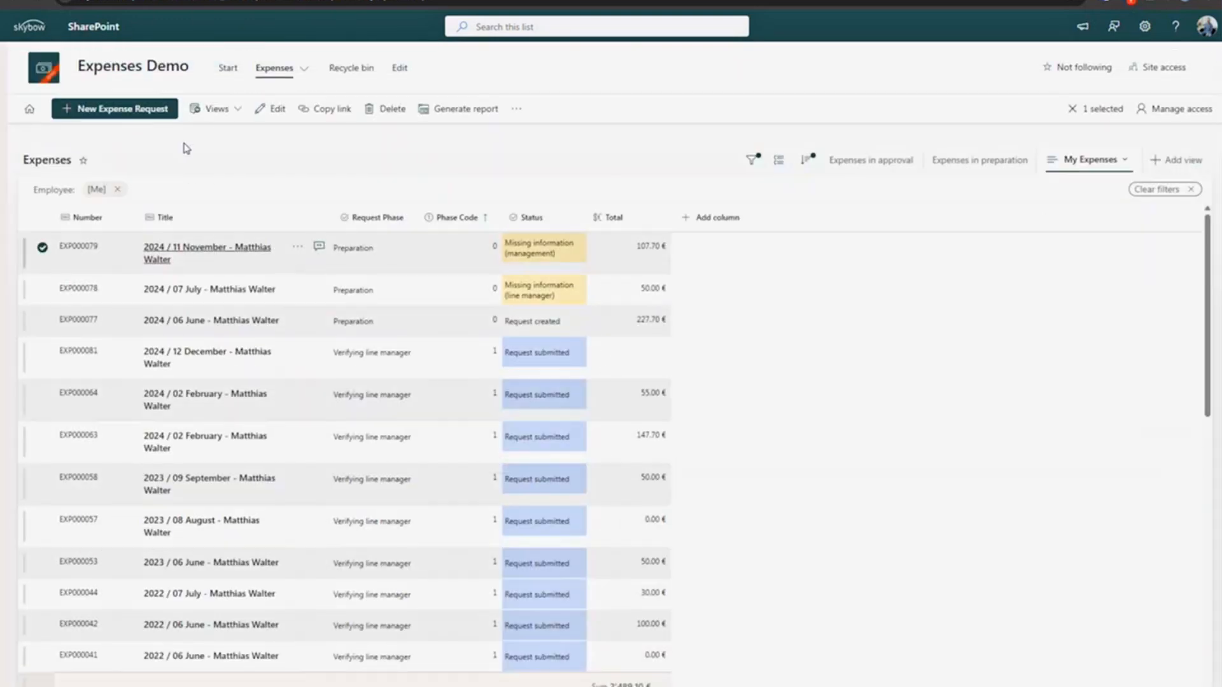
scroll(403, 465, "down", 10)
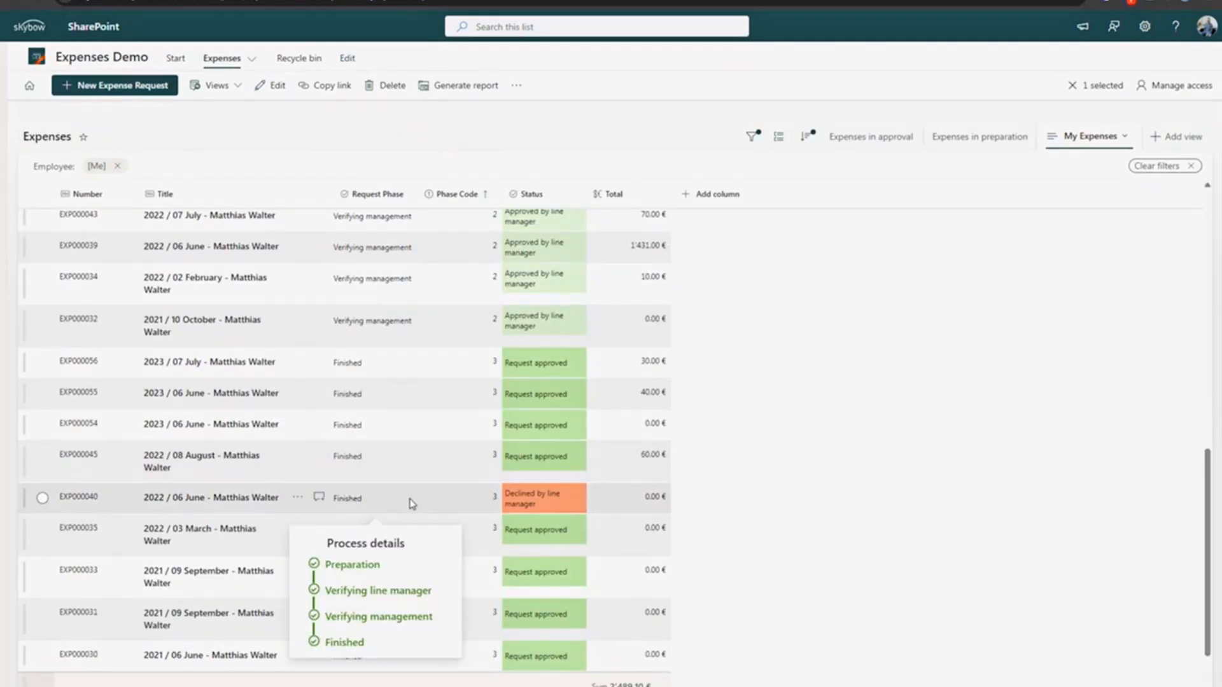
left_click(234, 497)
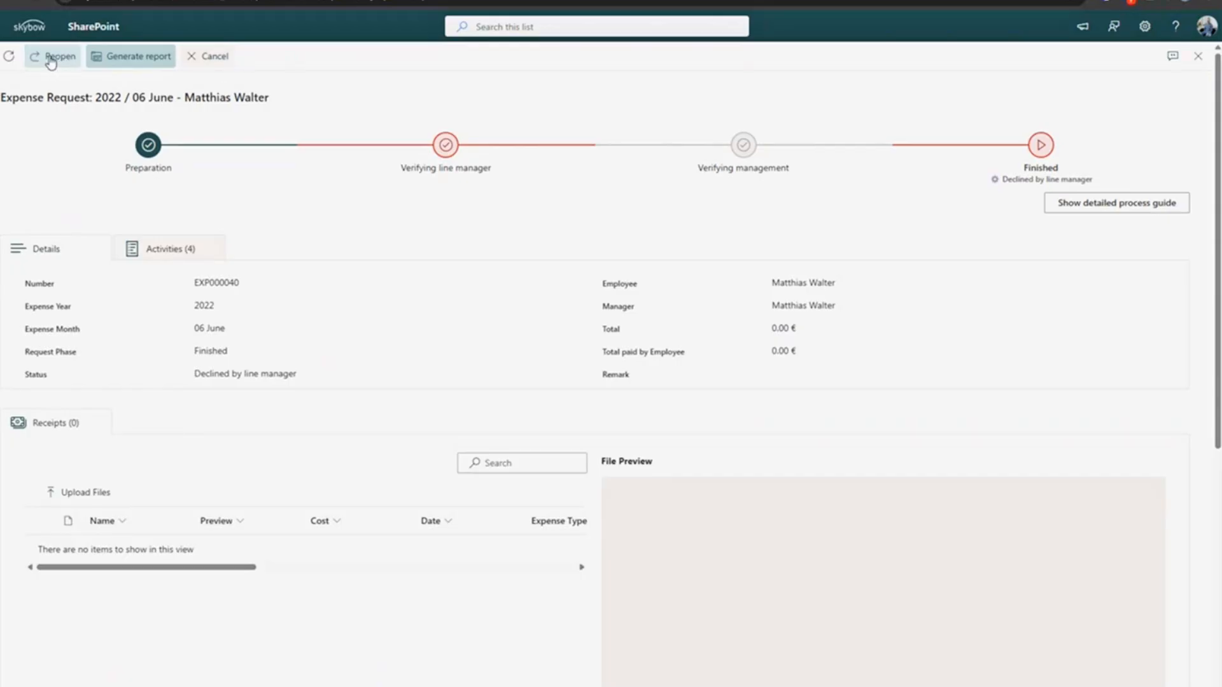
left_click(207, 60)
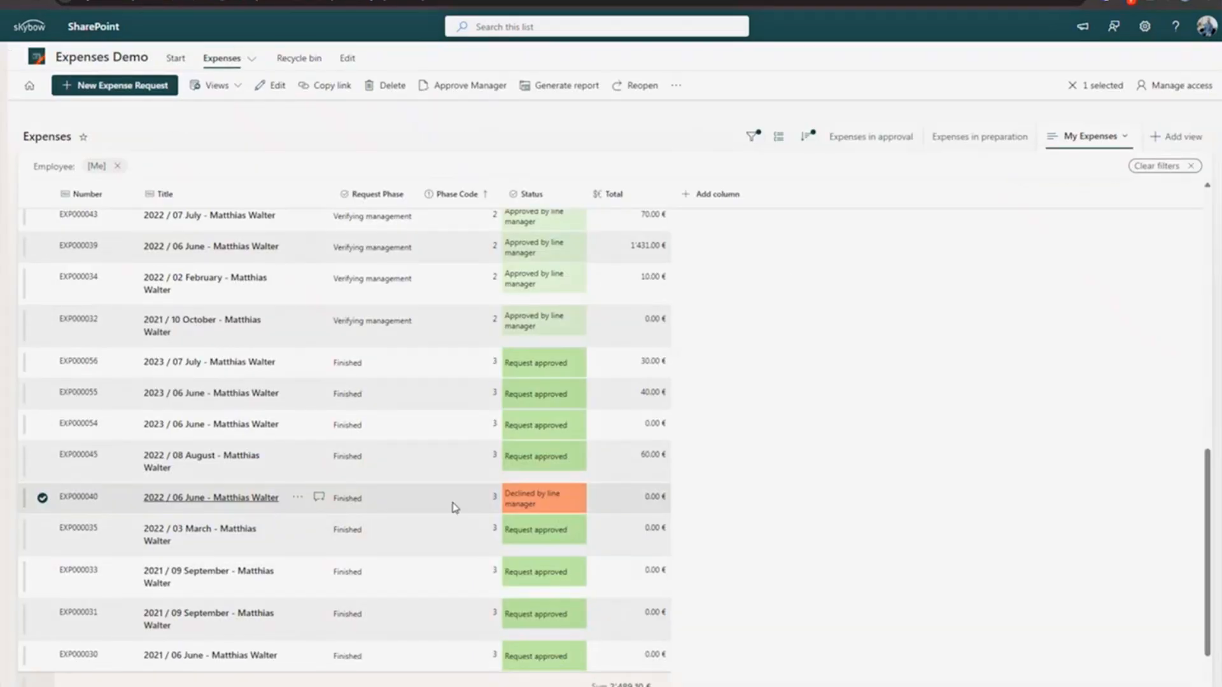
mouse_move(462, 506)
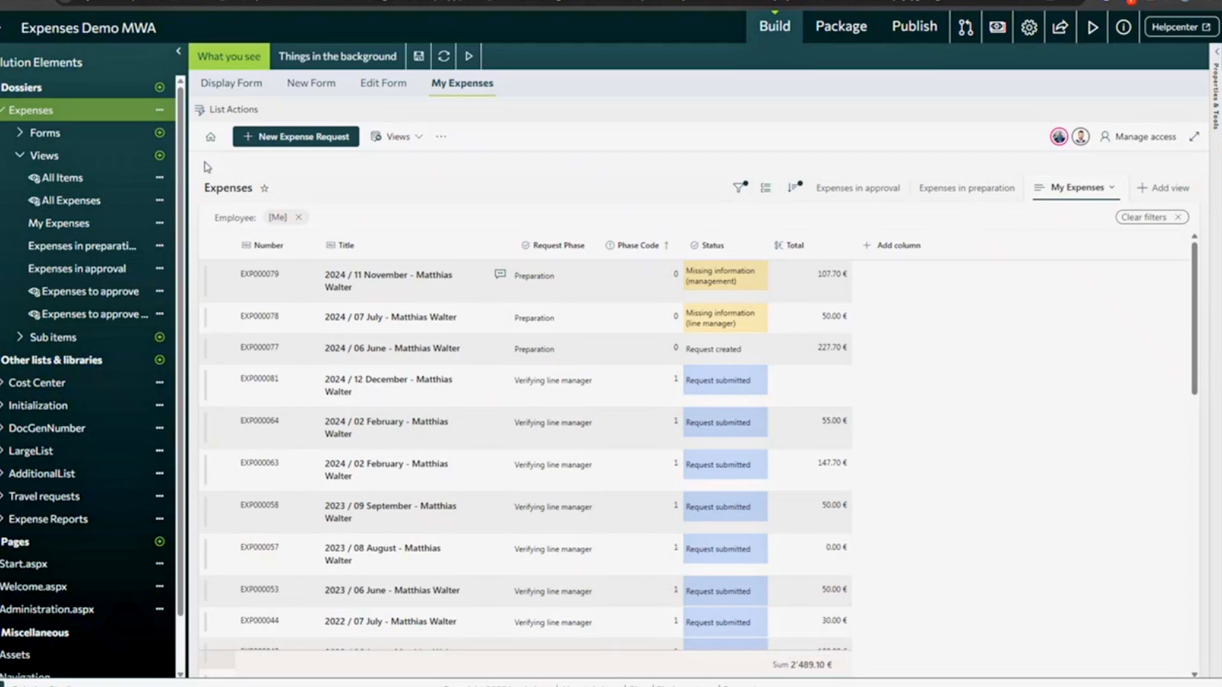
- In the Display Form's Command Bar actions, copy the Reopen action button
left_click(225, 84)
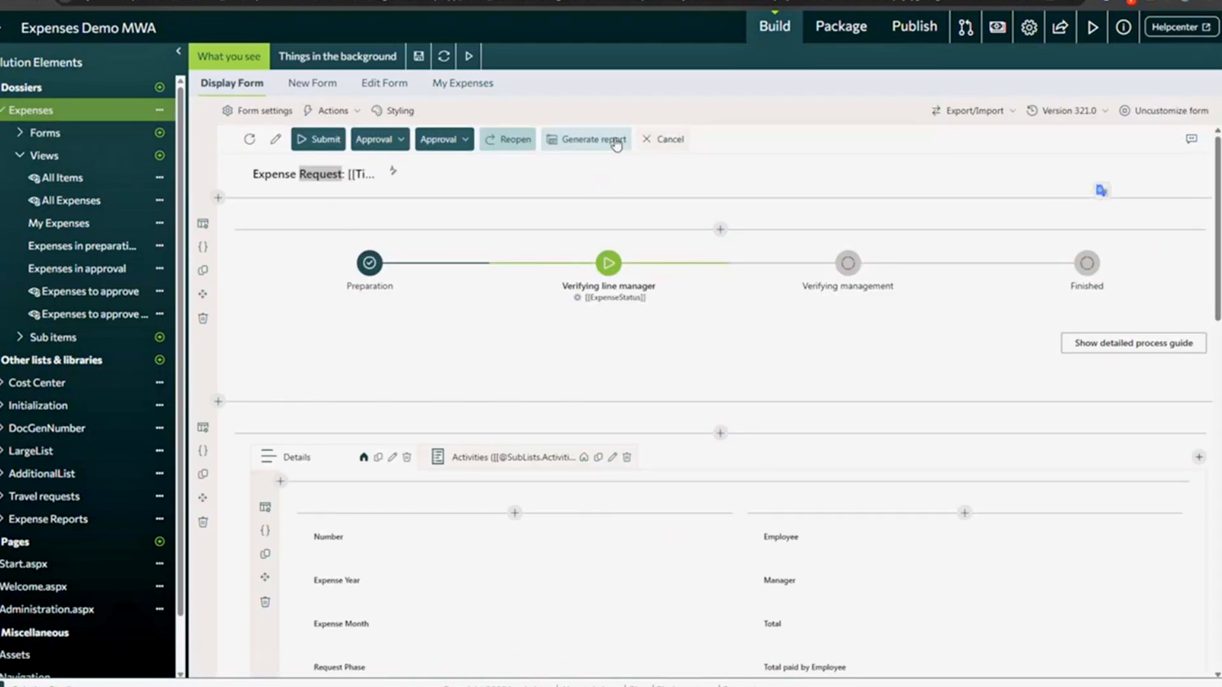
left_click(330, 111)
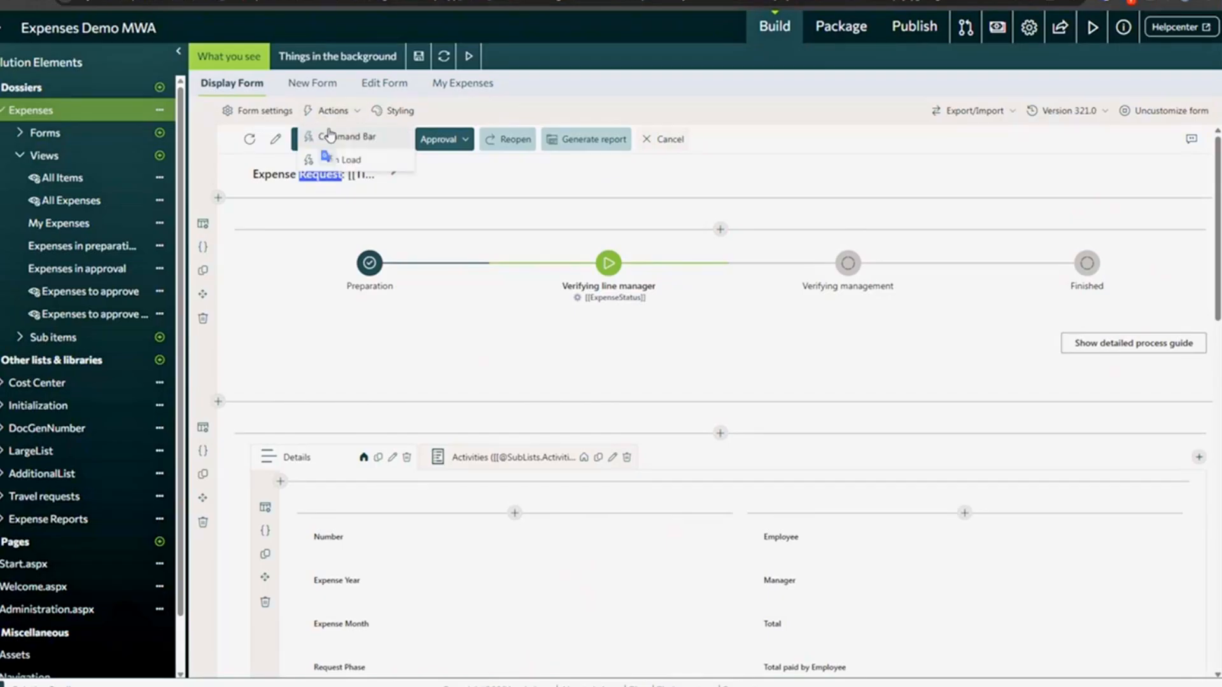
left_click(330, 135)
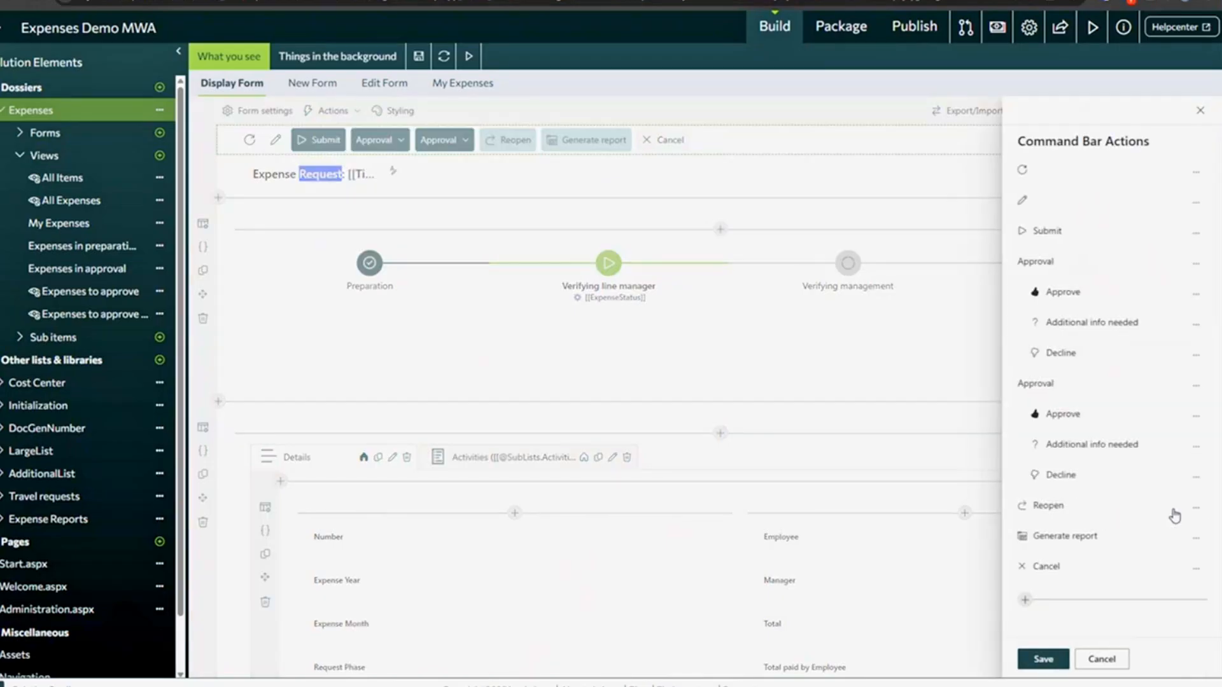
left_click(1196, 511)
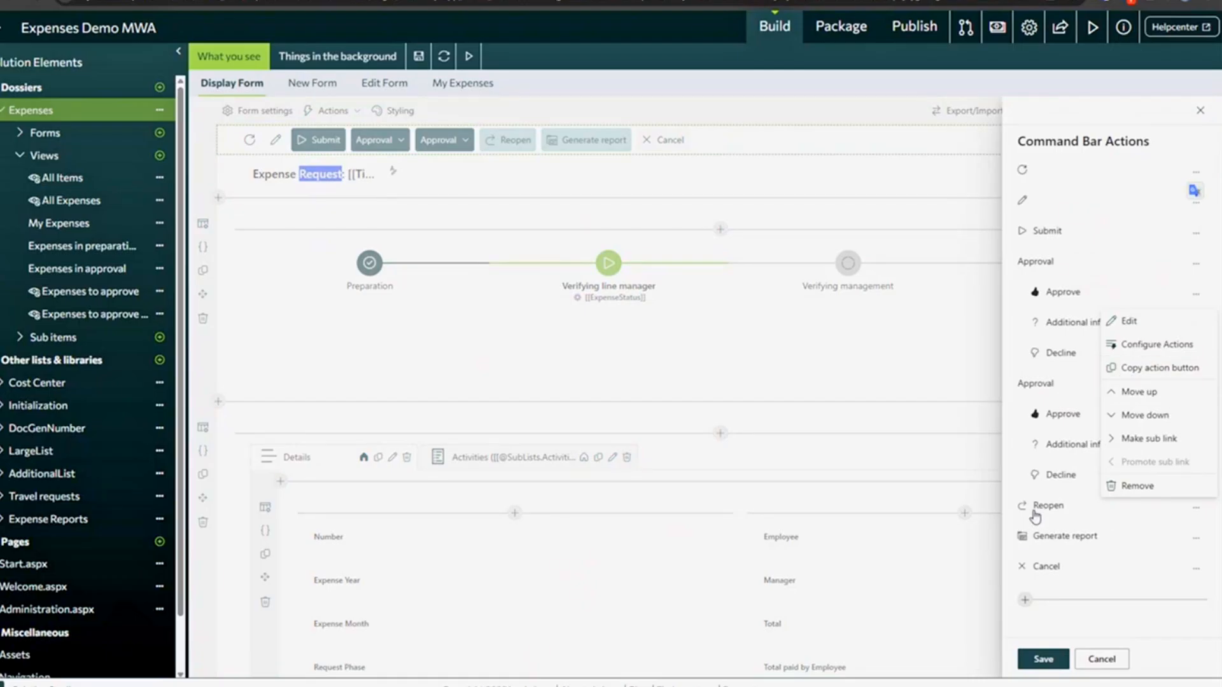
left_click(1143, 369)
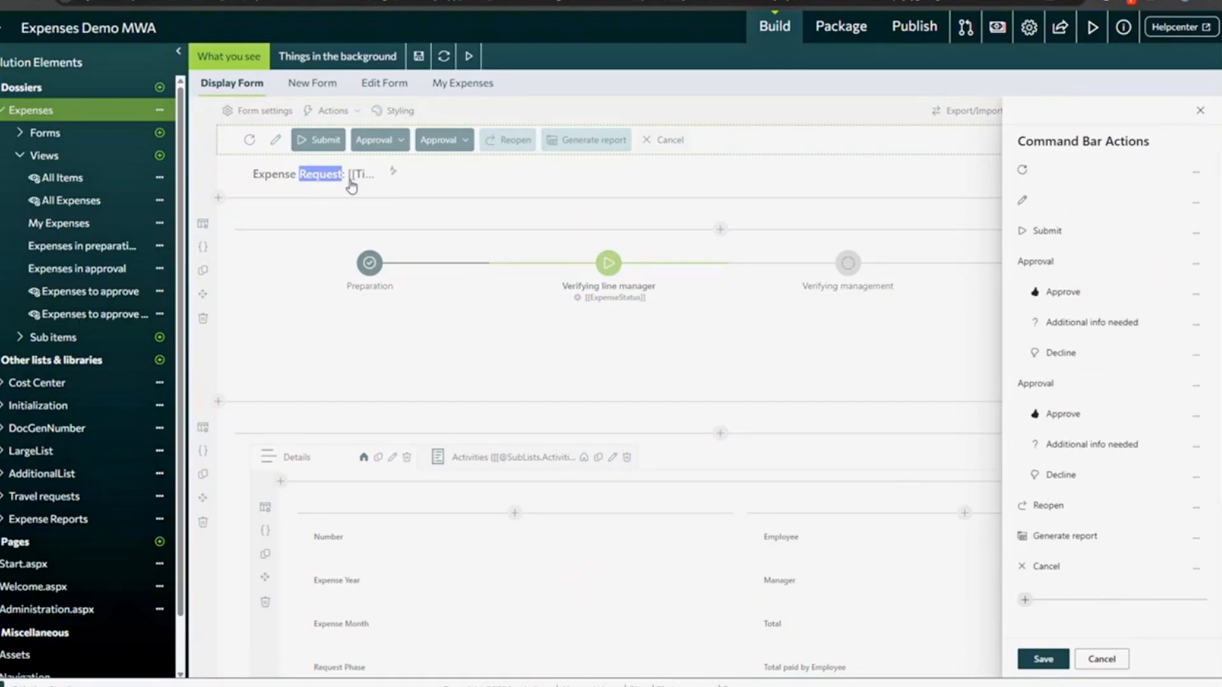
- Show the My Expenses view's list actions
left_click(460, 84)
left_click(234, 110)
mouse_move(1099, 428)
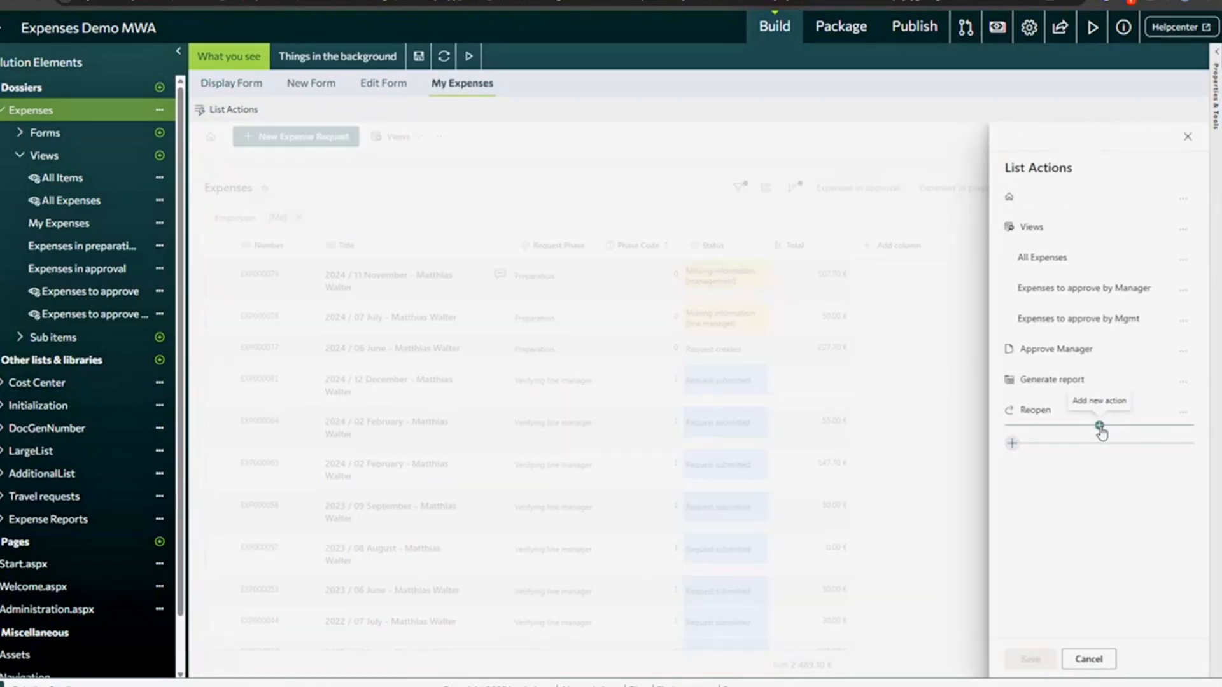
left_click(1100, 427)
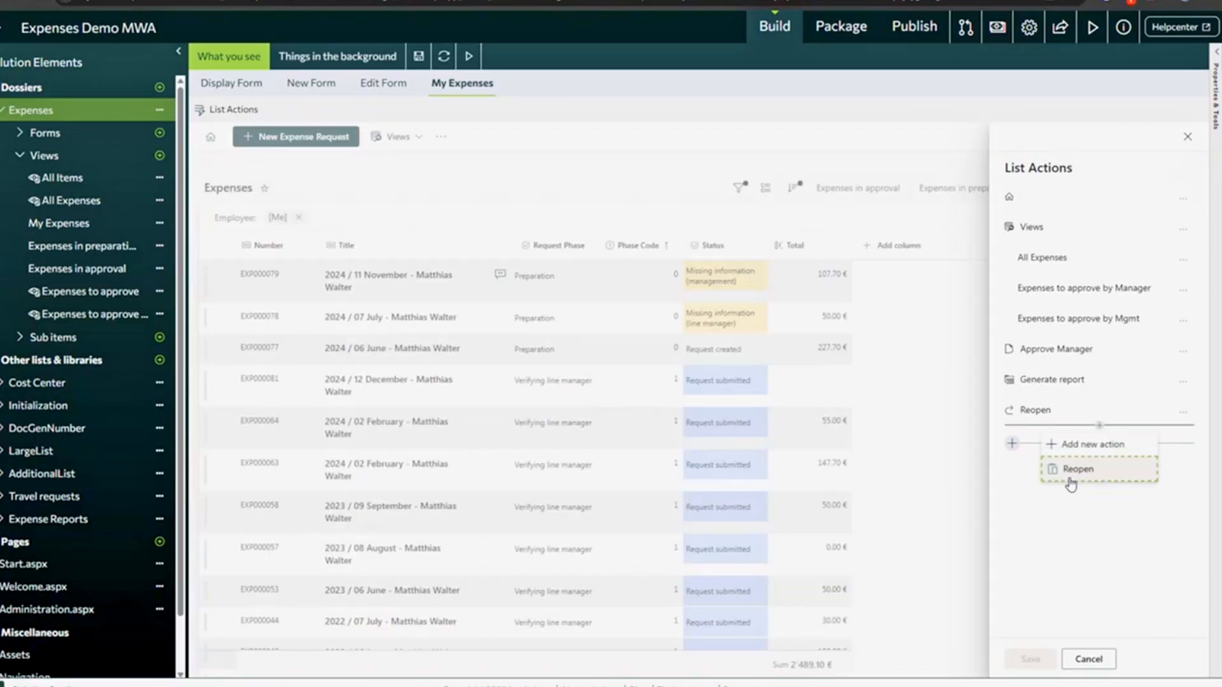
left_click(1084, 479)
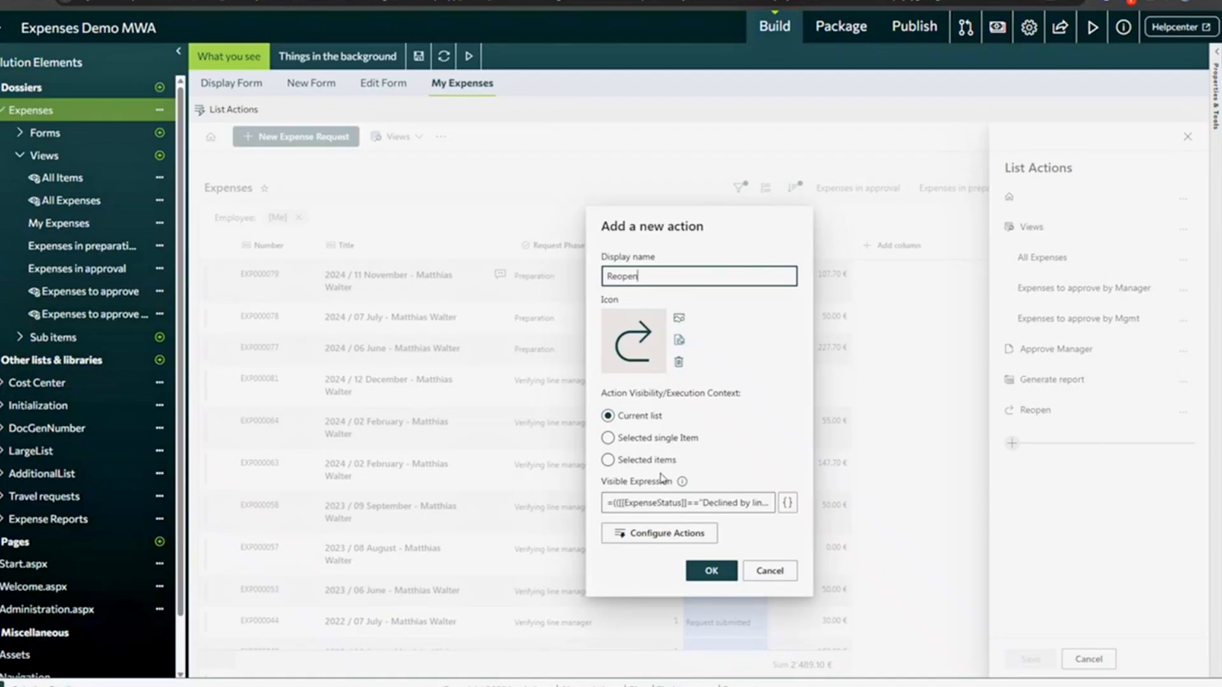
left_click(639, 439)
left_click(638, 439)
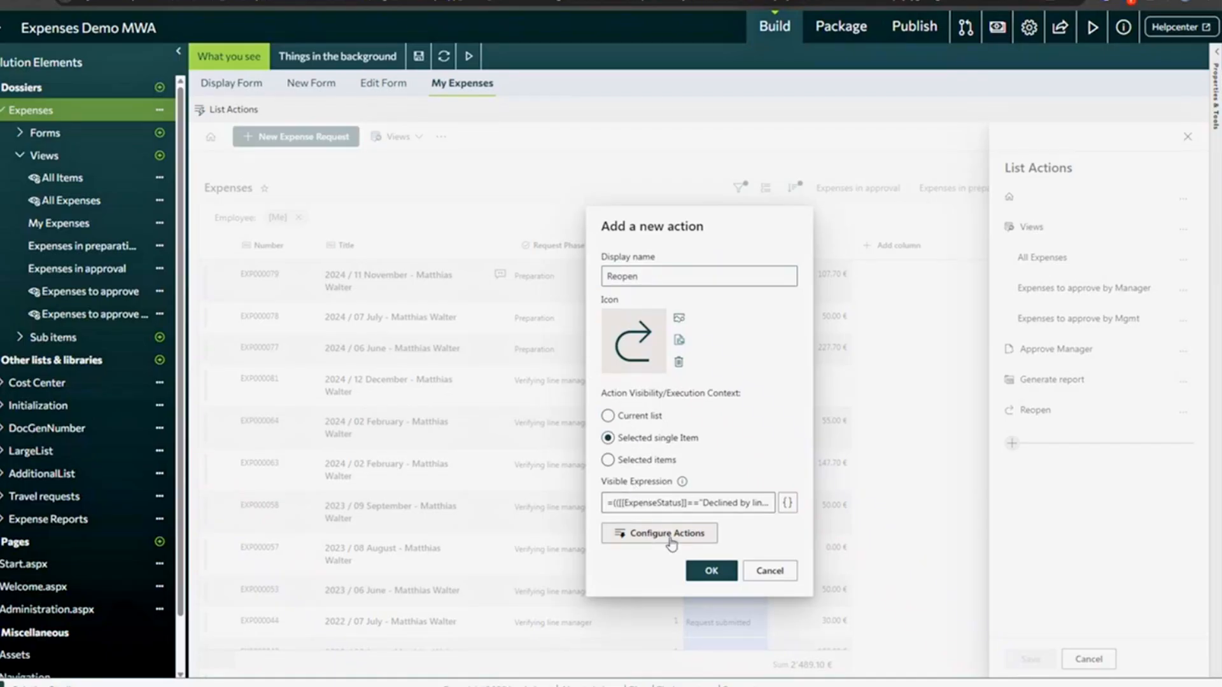
left_click(654, 503)
left_click_drag(655, 503, 771, 504)
left_click(659, 535)
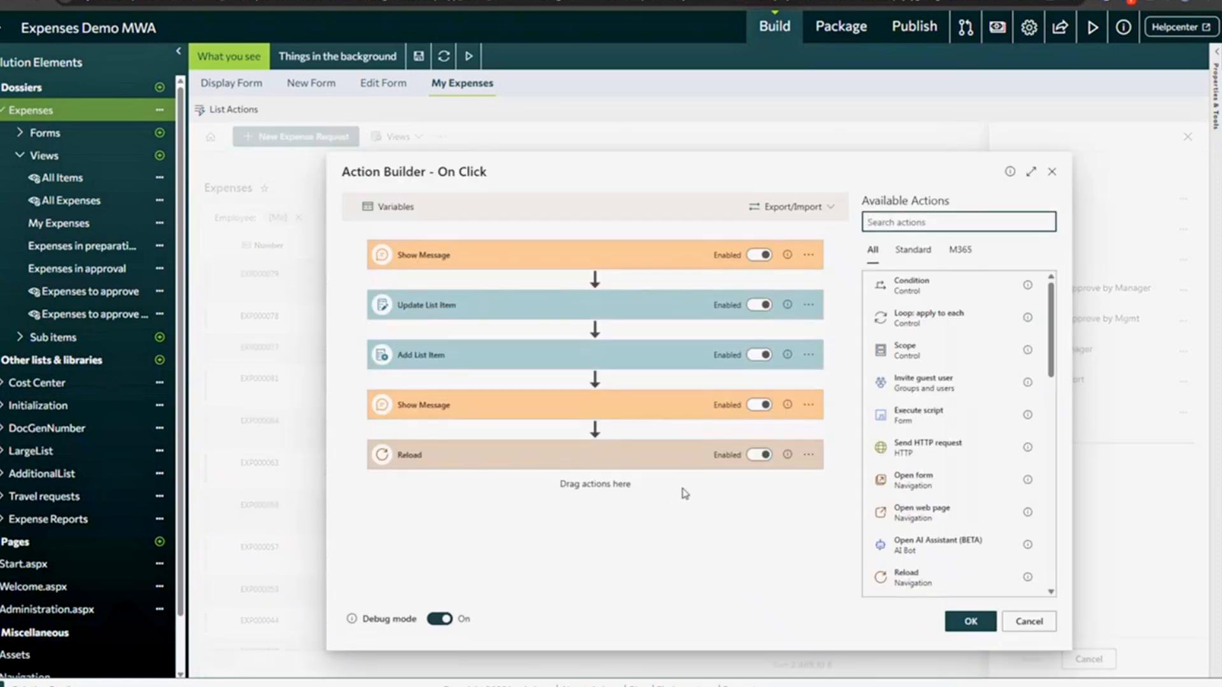
left_click(1029, 621)
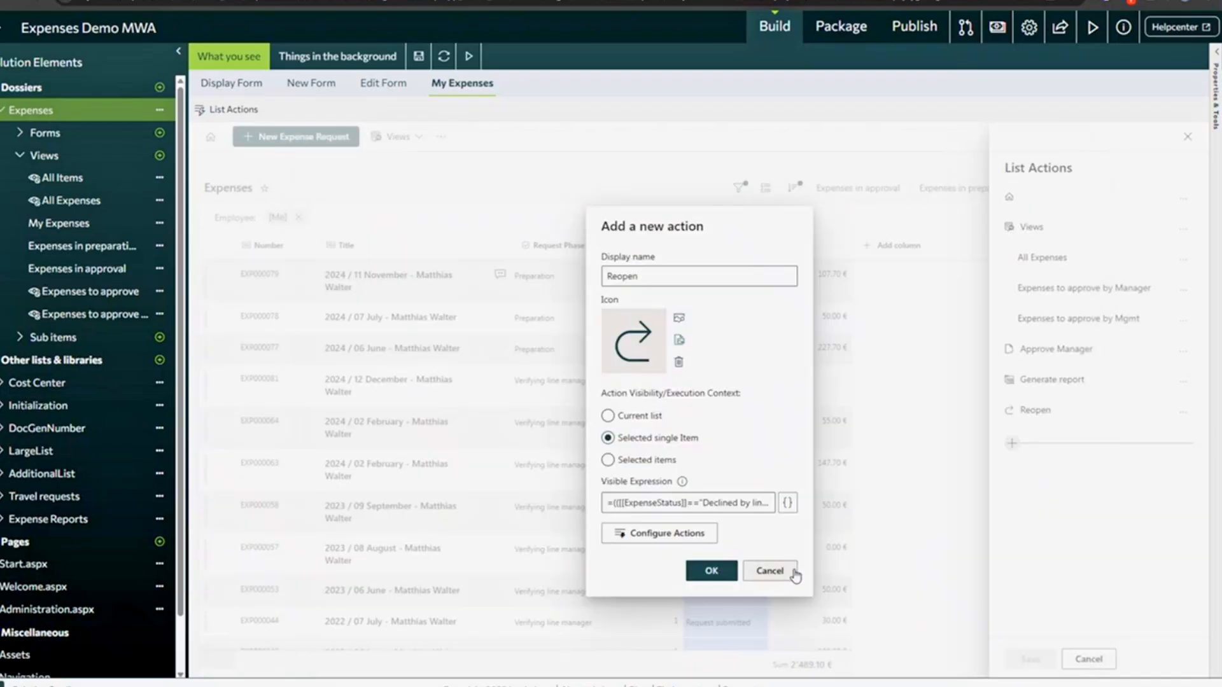
left_click(769, 571)
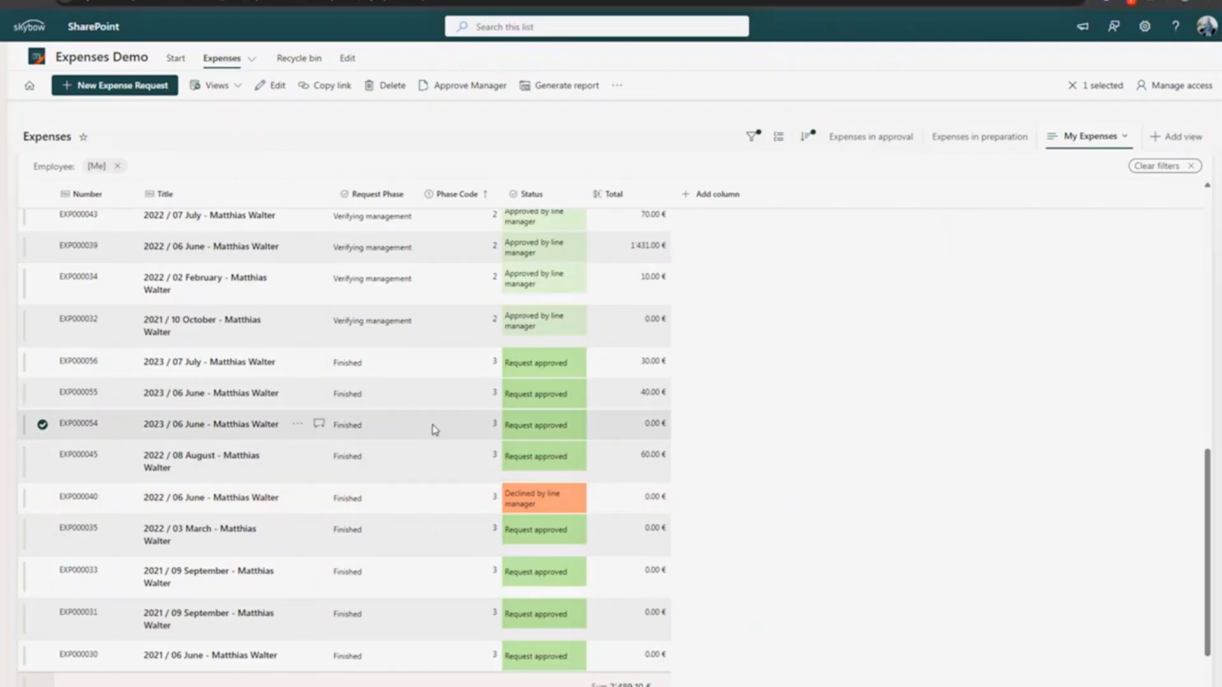
- Select EXP000081, EXP000064, EXP000063 and EXP000058 and generate a report for them
scroll(432, 428, "up", 10)
left_click(438, 354)
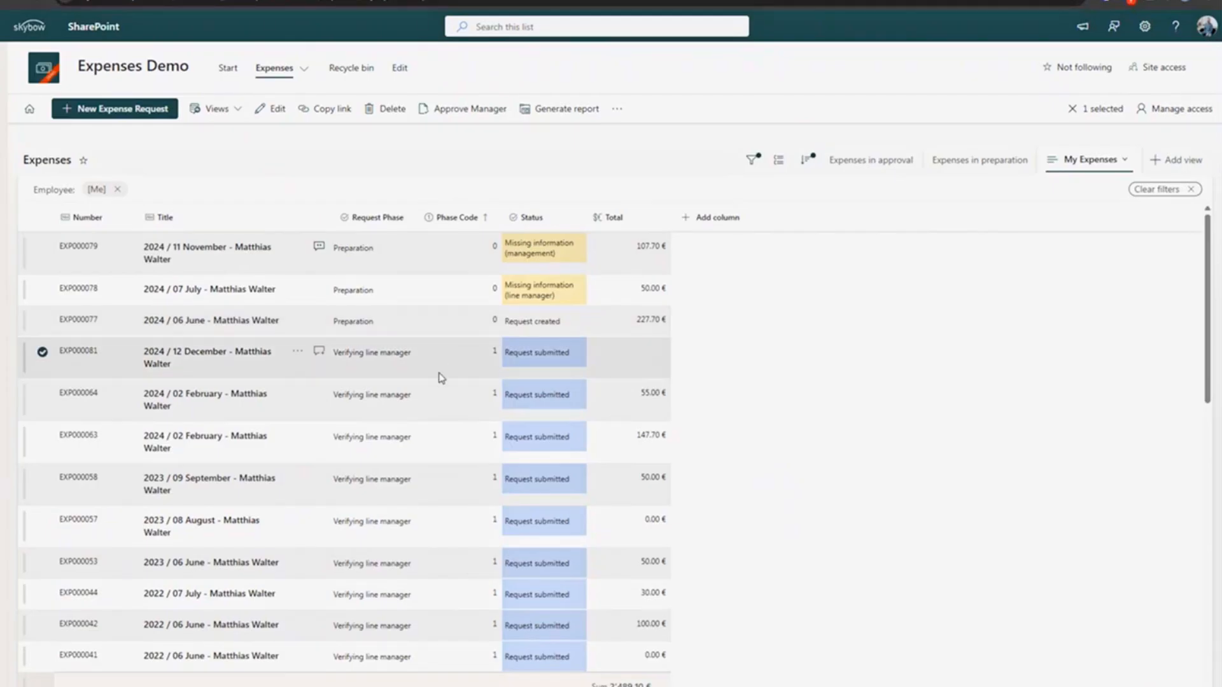
left_click(42, 394)
left_click(42, 436)
left_click(42, 478)
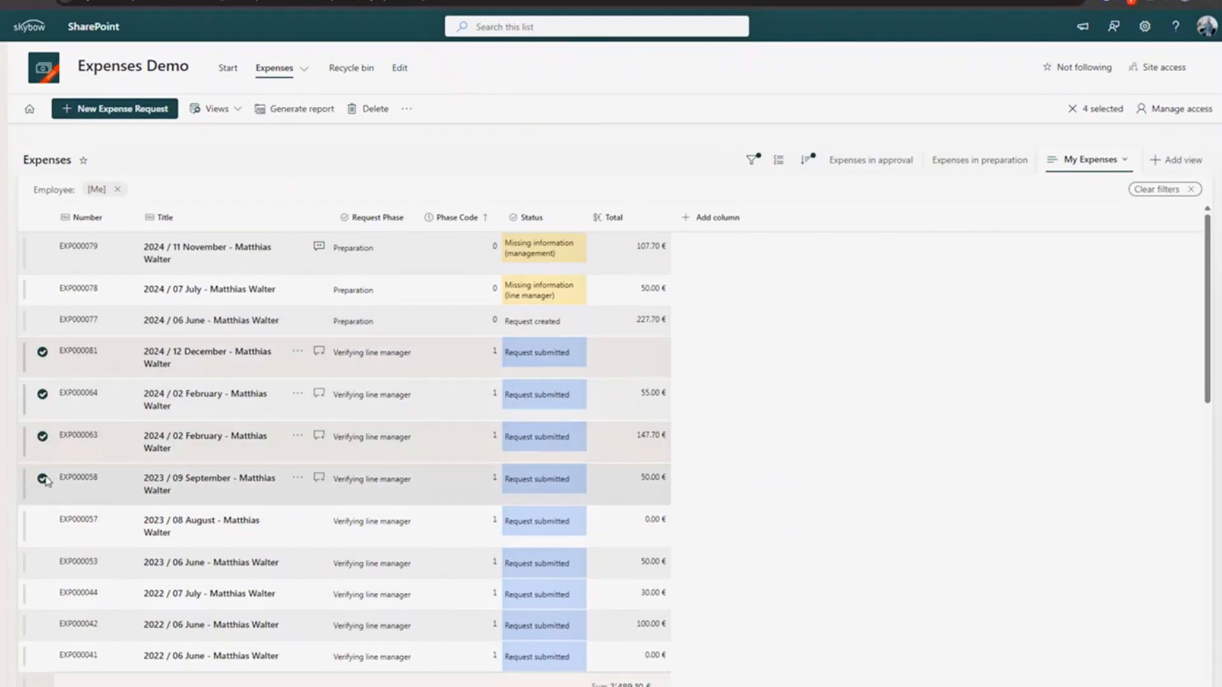
left_click(303, 117)
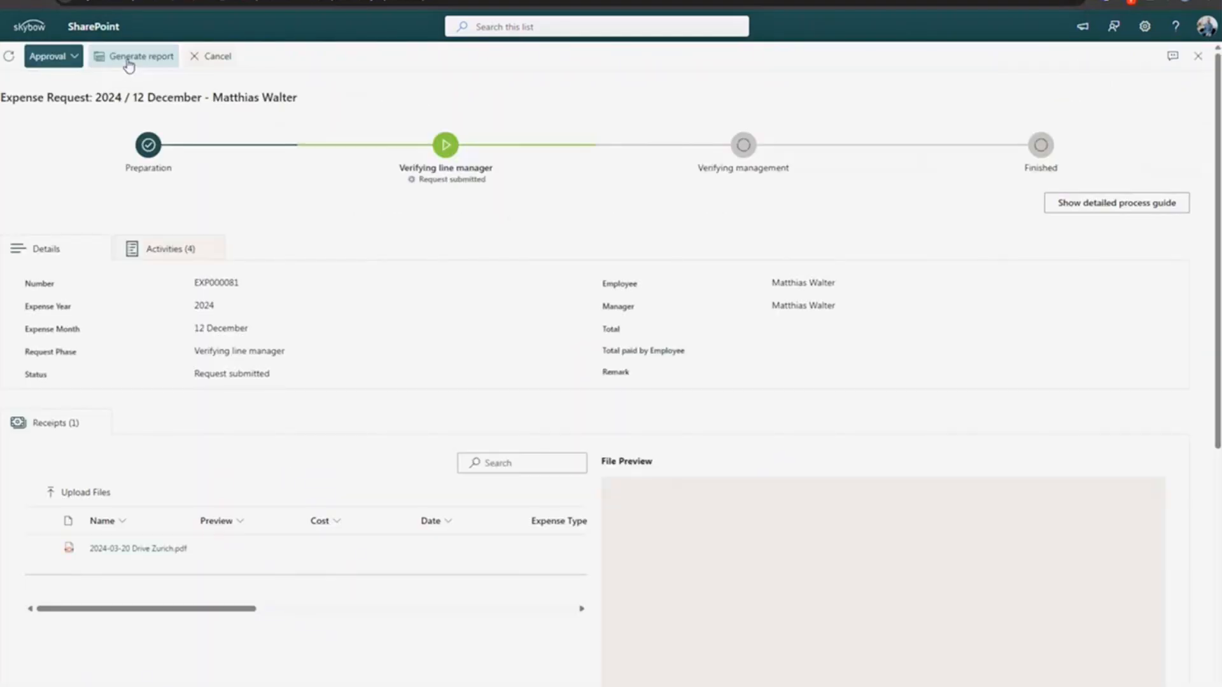
- Open the 2024 / 11 November request EXP000079 and generate its report
left_click(217, 56)
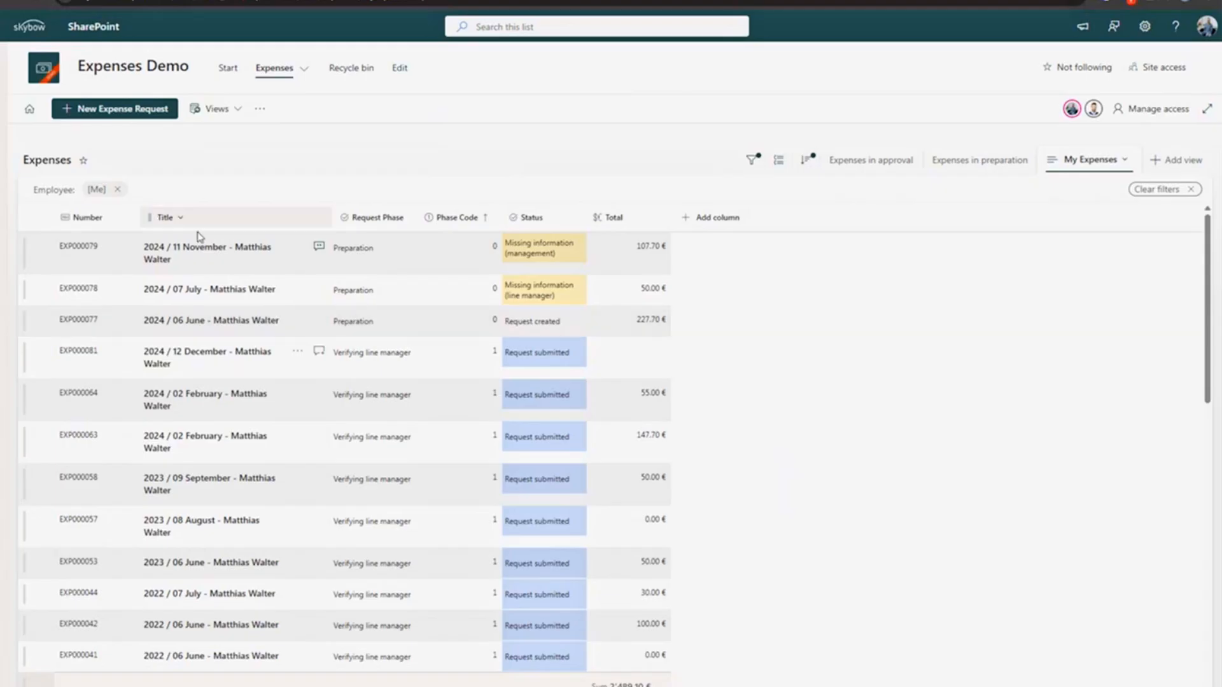
left_click(192, 252)
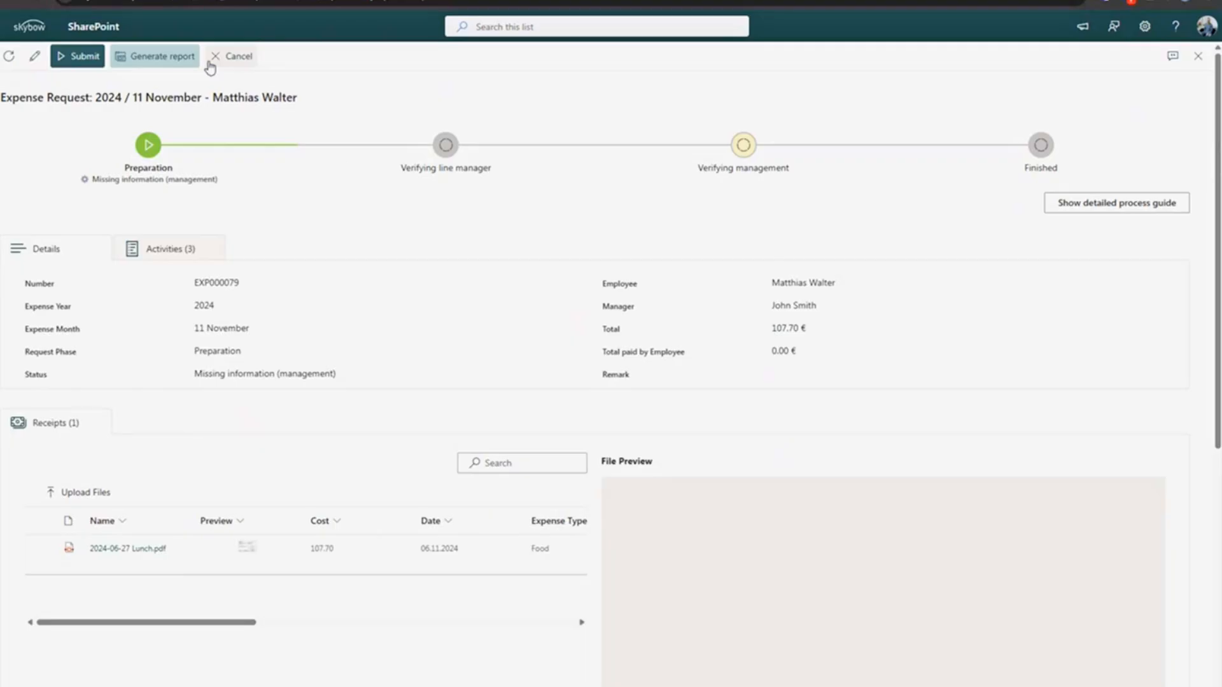
left_click(180, 66)
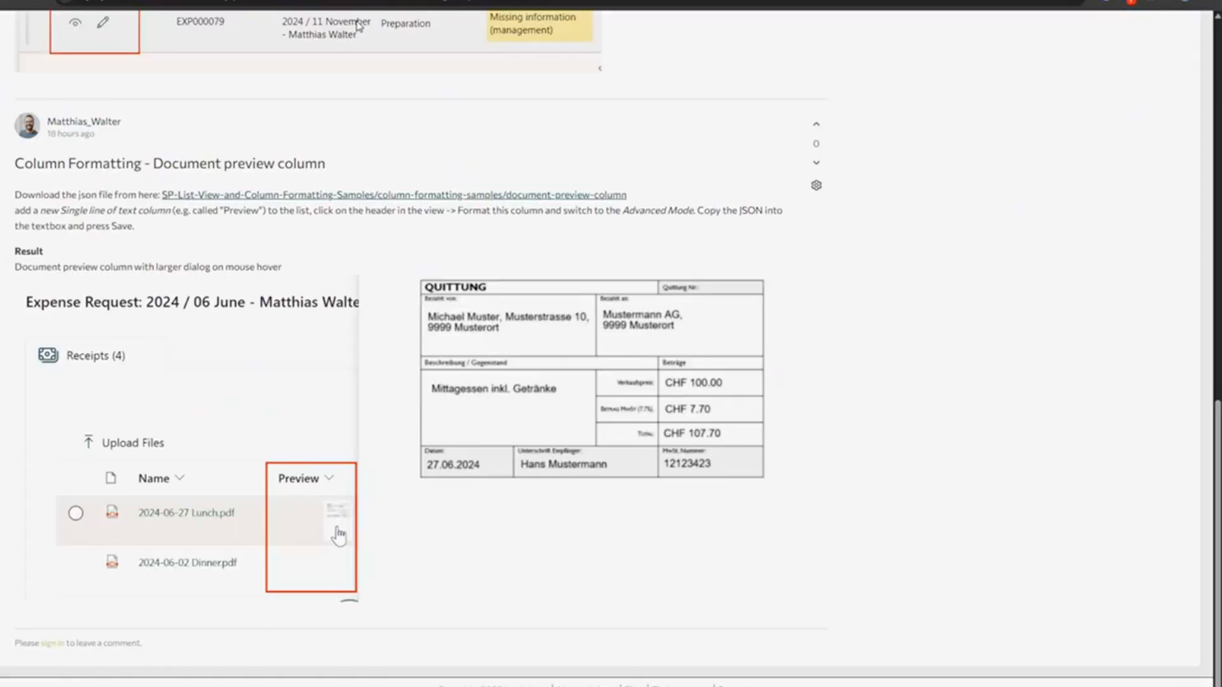
- Return to the Community overview and open the 'Form Styles Samples Collection' featured post
scroll(79, 163, "up", 10)
left_click(226, 153)
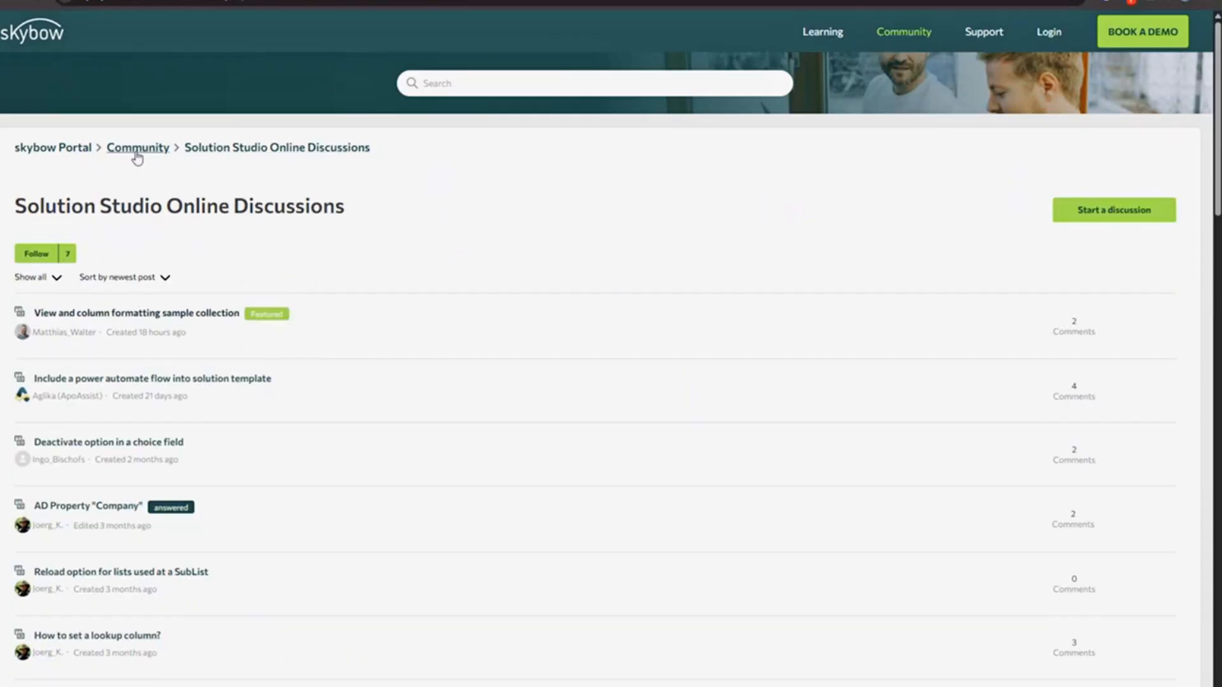
left_click(916, 35)
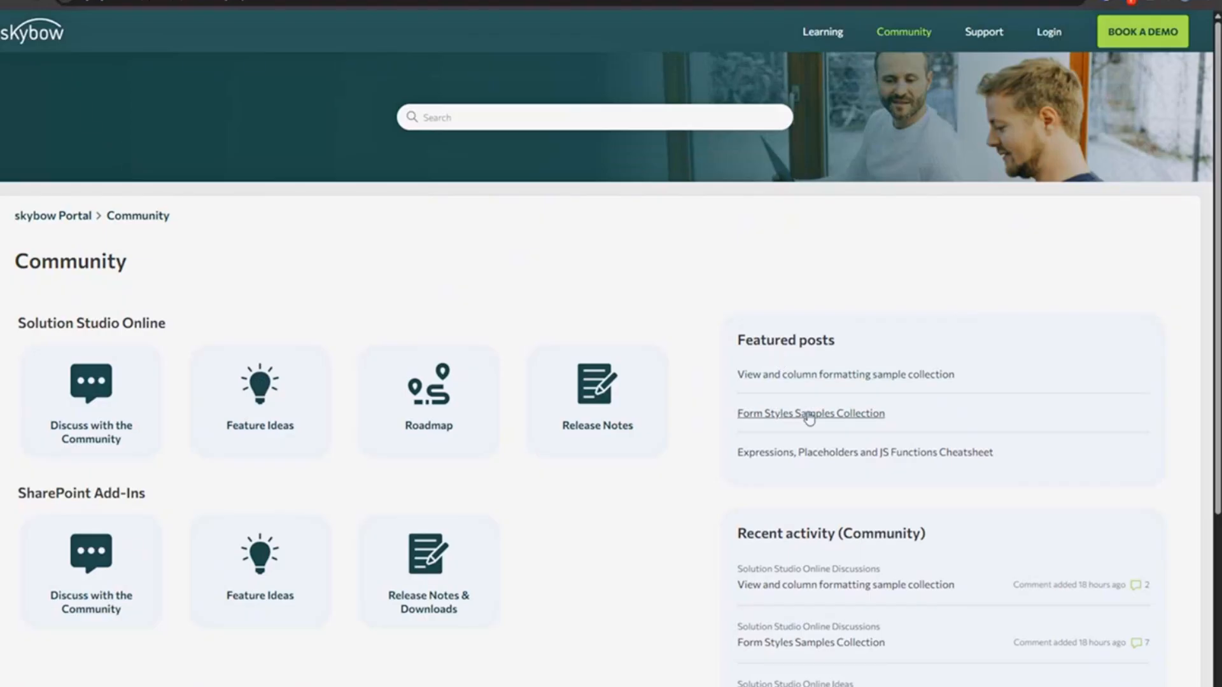
left_click(809, 415)
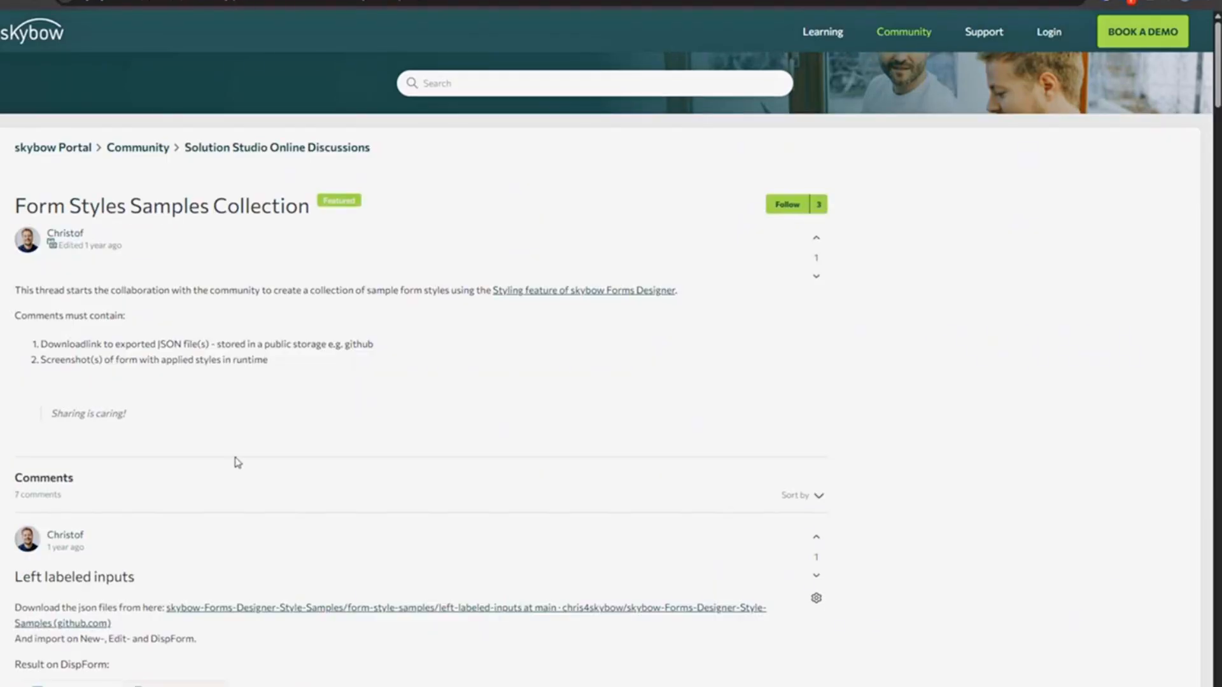
- Scroll to the 'Command Bar Button Style' sample and highlight its dark, light and gray style descriptions
scroll(237, 464, "down", 6)
scroll(237, 463, "down", 20)
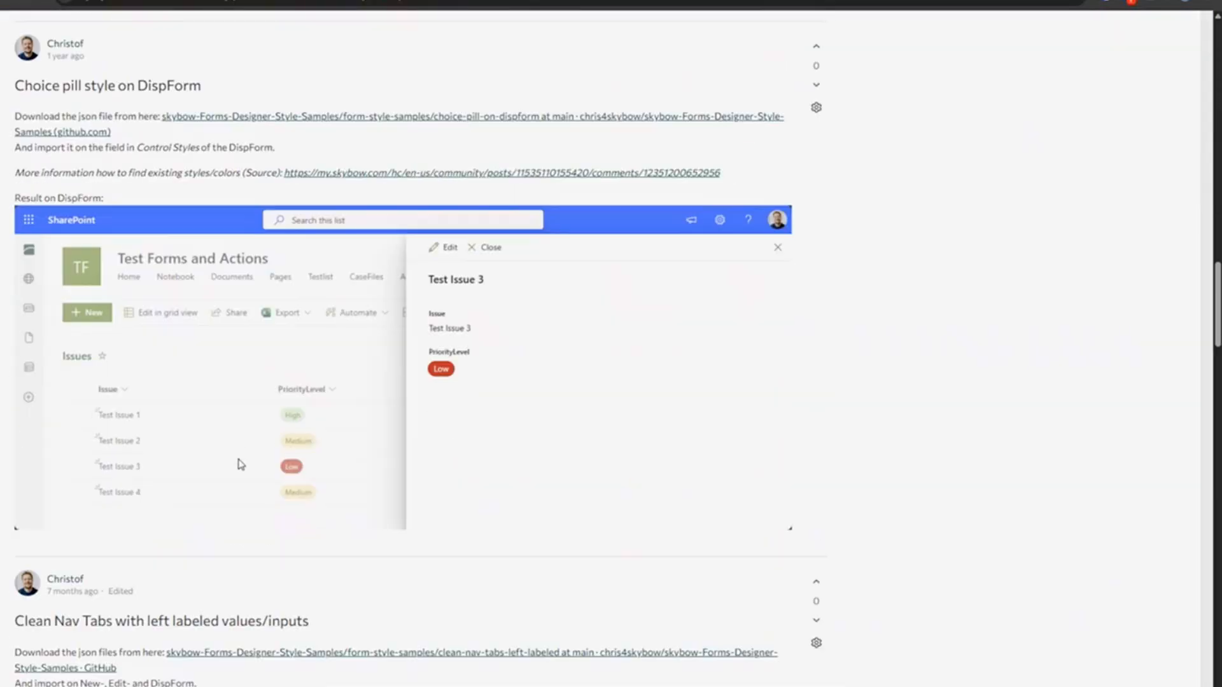
scroll(240, 464, "down", 20)
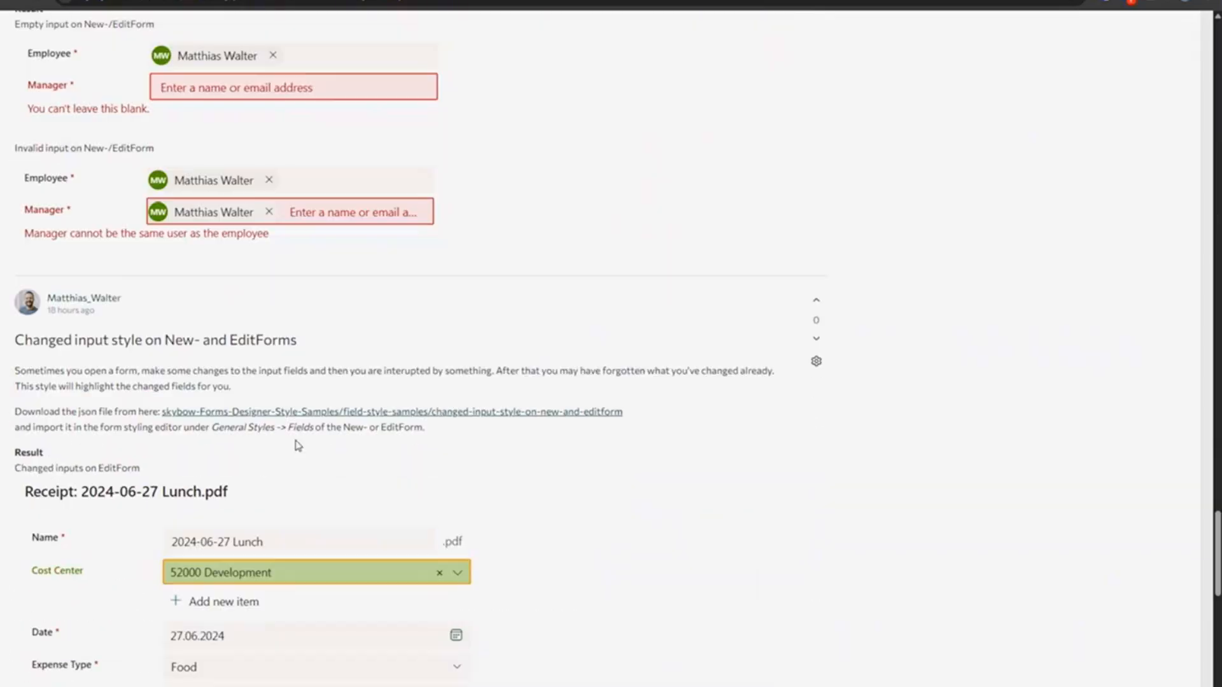
scroll(360, 403, "down", 12)
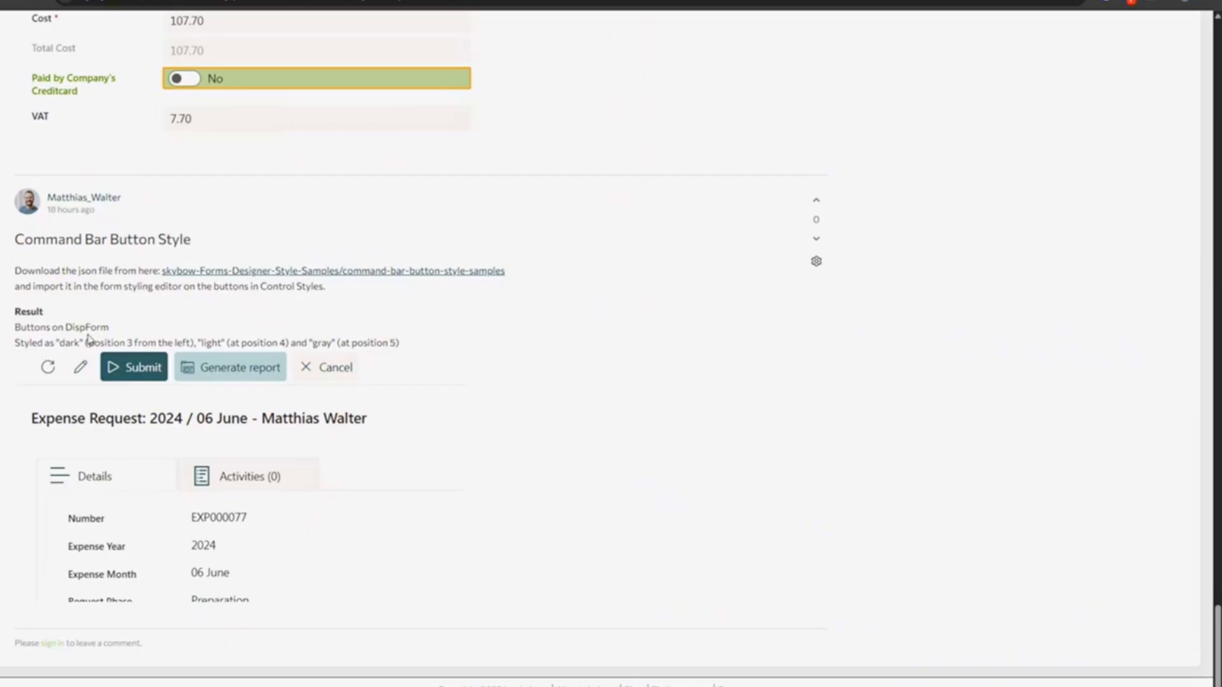
left_click_drag(51, 345, 100, 343)
left_click_drag(198, 343, 388, 344)
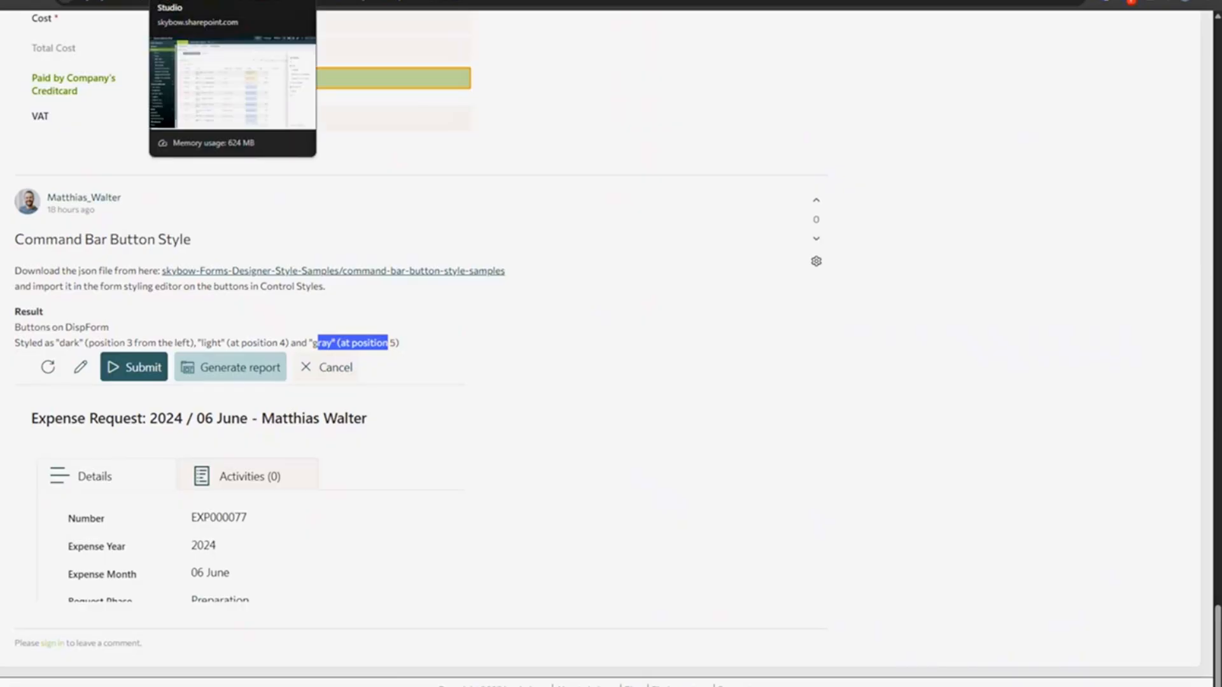
left_click(89, 1)
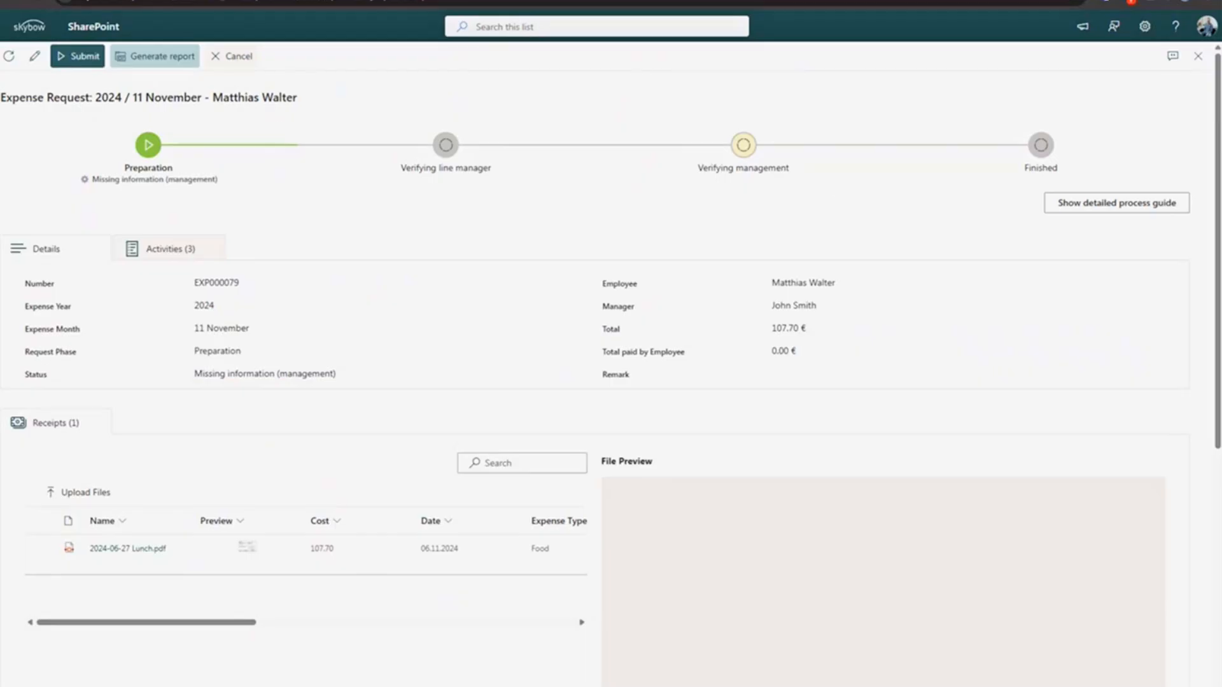
- Highlight the expense request's page title on its display form, then go back to the Studio
left_click_drag(7, 102, 303, 98)
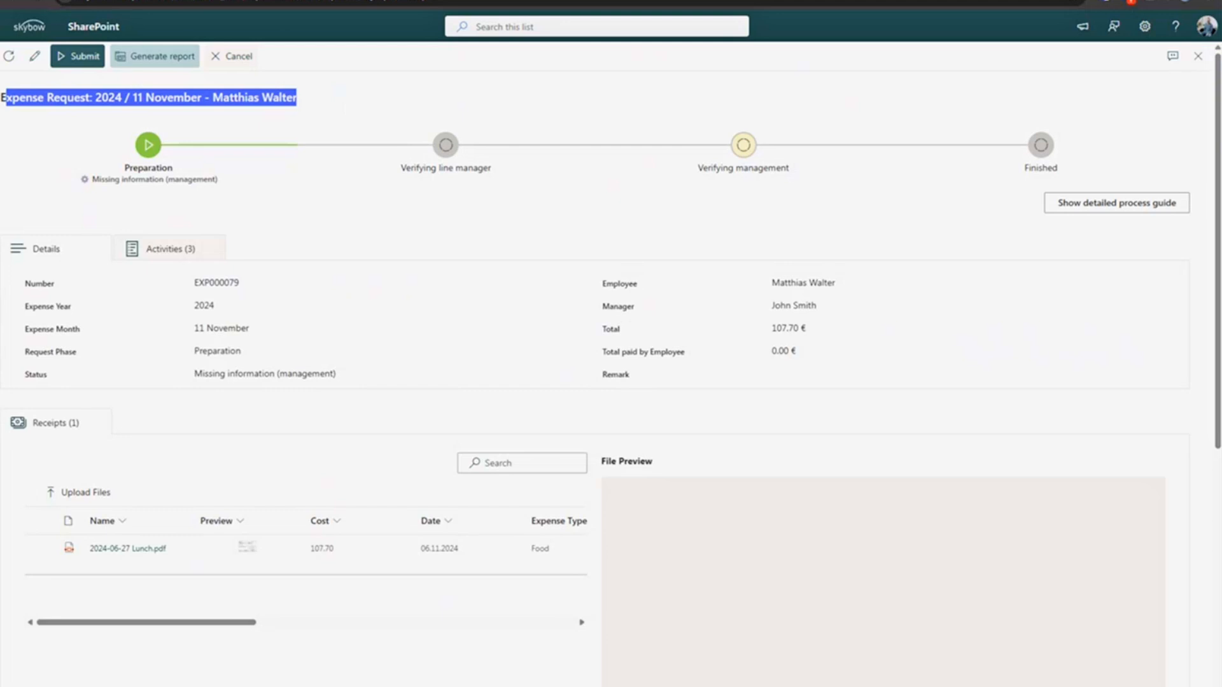
left_click(191, 2)
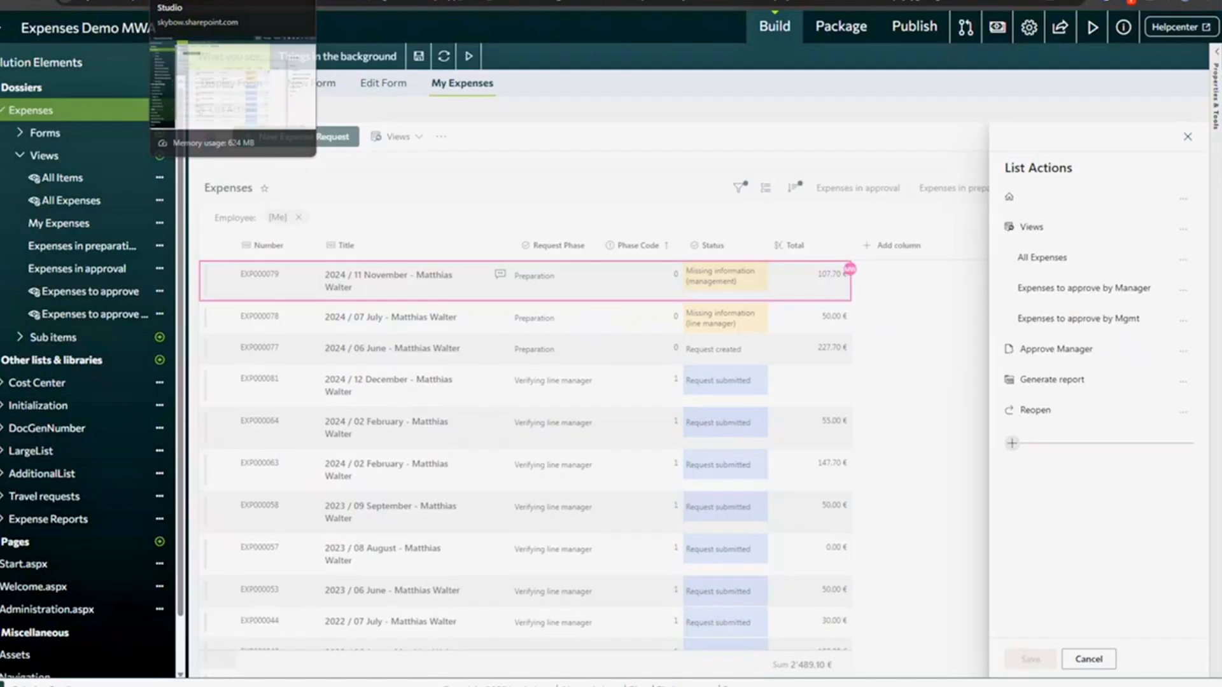
- Reset the Display Form title and prefix [[Title]] with 'Expense Request:'
left_click(235, 86)
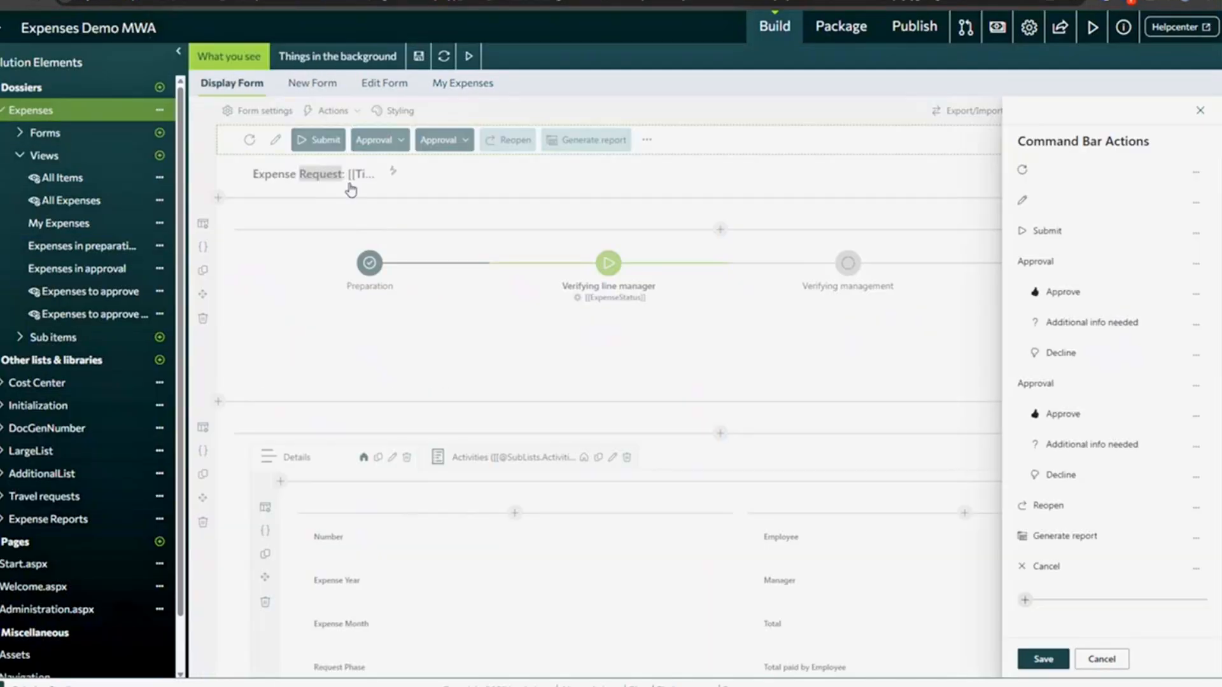
left_click(1100, 659)
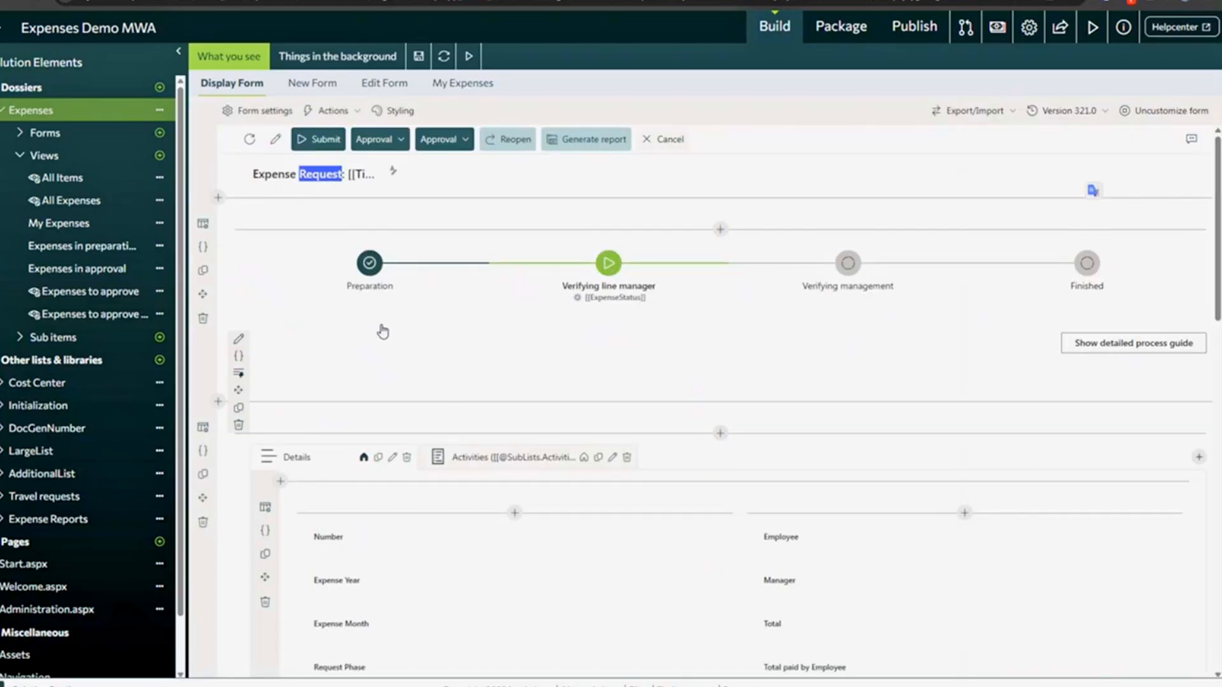
left_click(281, 180)
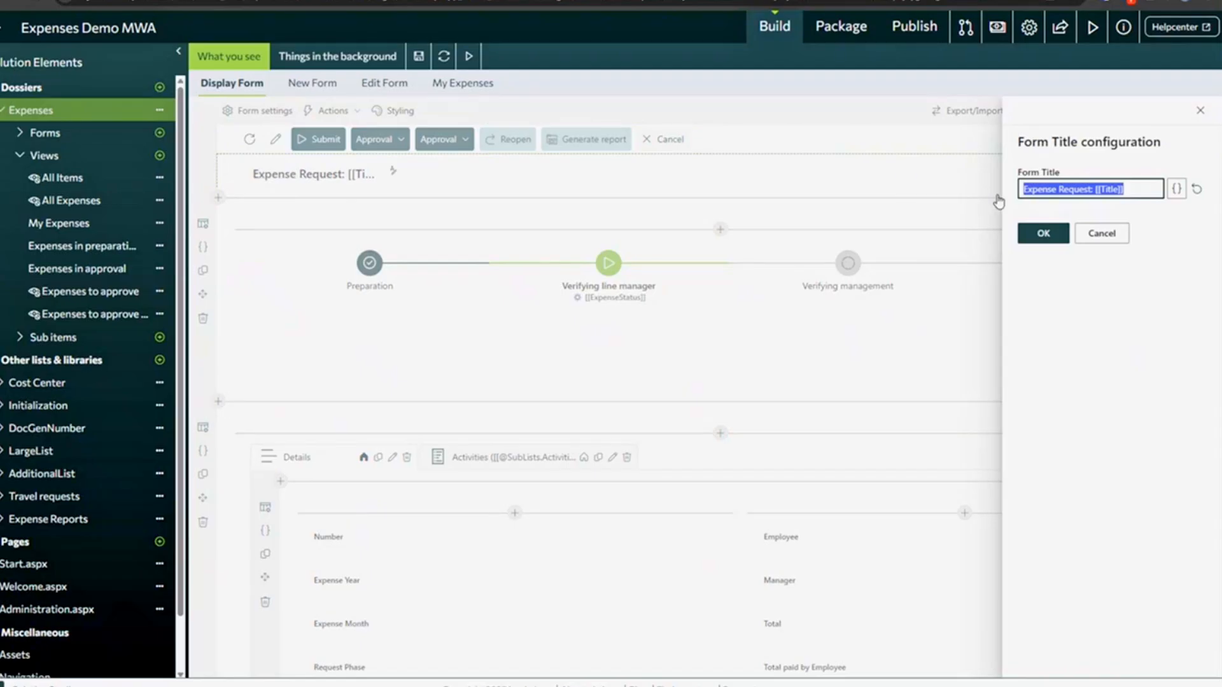
left_click(1196, 189)
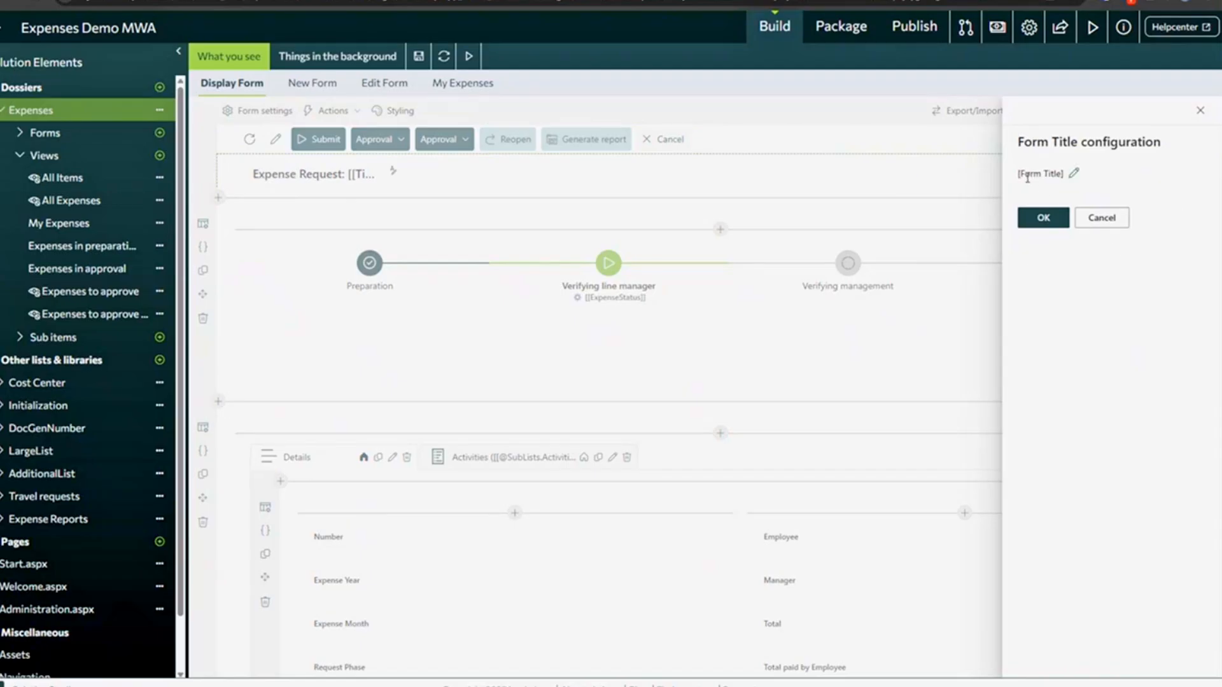
left_click(1074, 173)
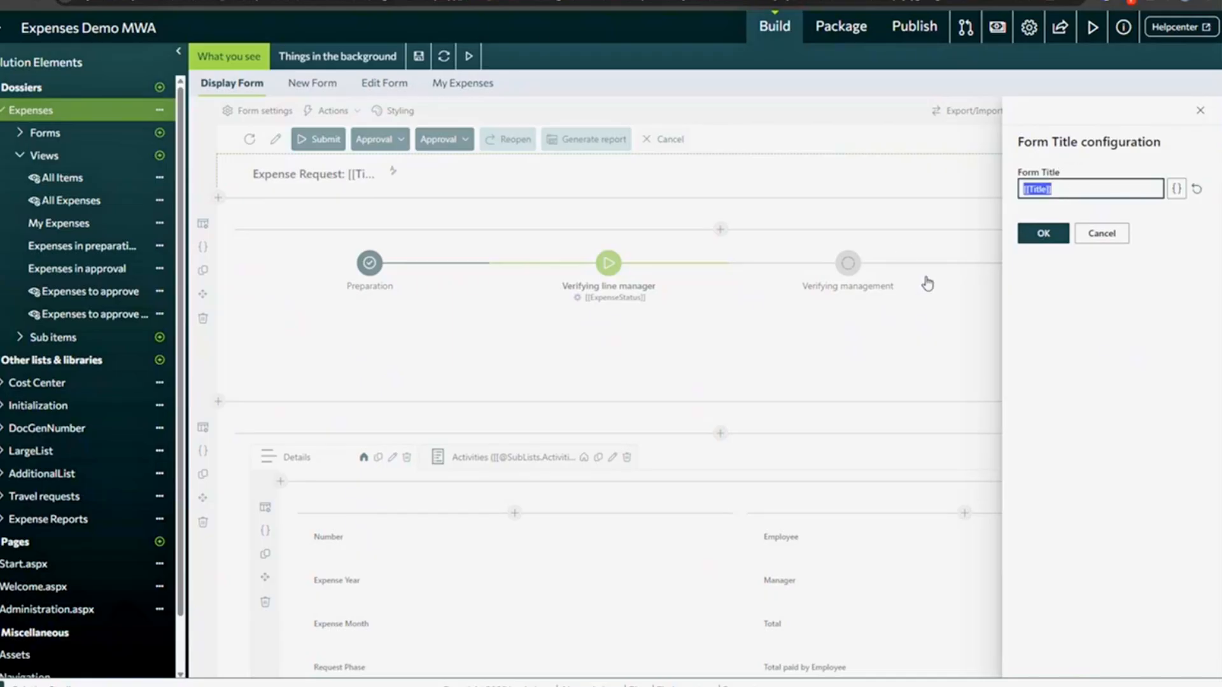
key("Left")
type("Expense Request:")
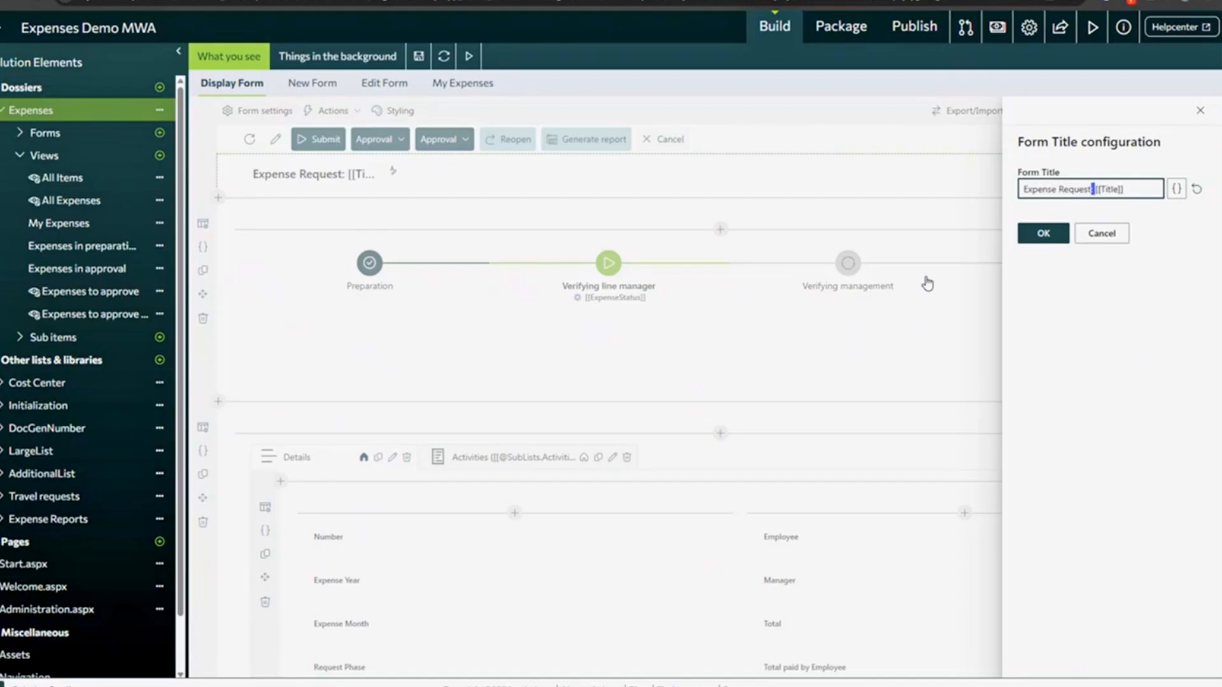
key("ctrl+shift+Left")
key("ctrl+shift+Left")
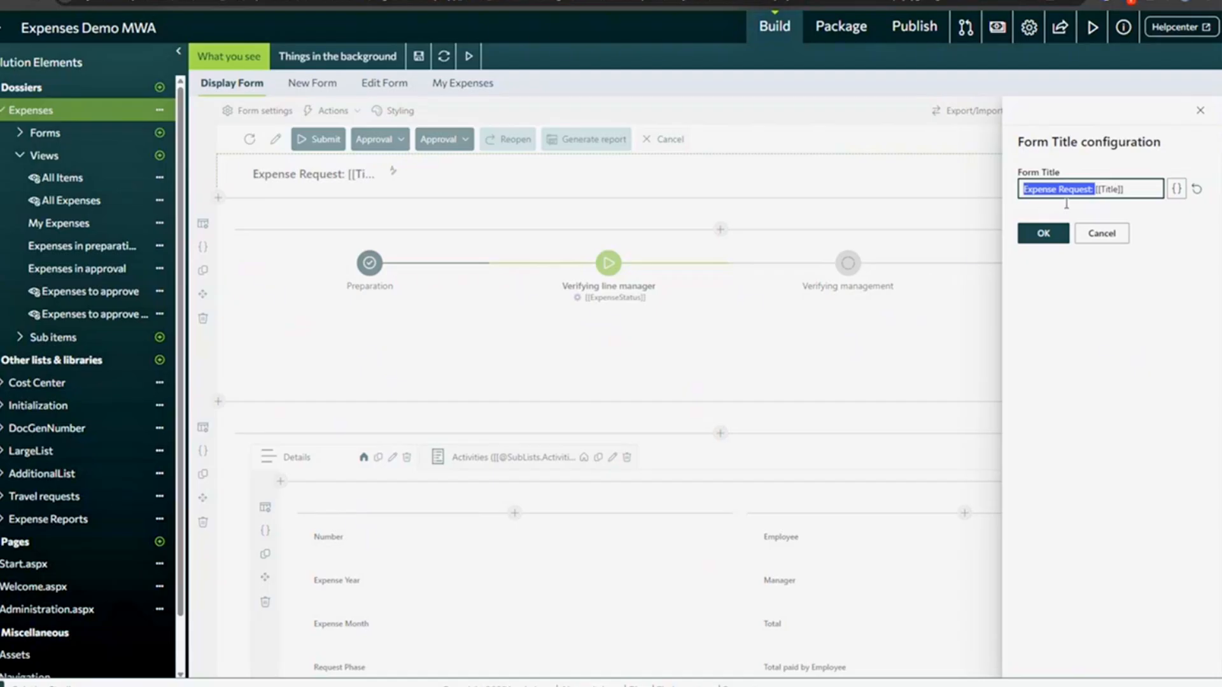
left_click(316, 89)
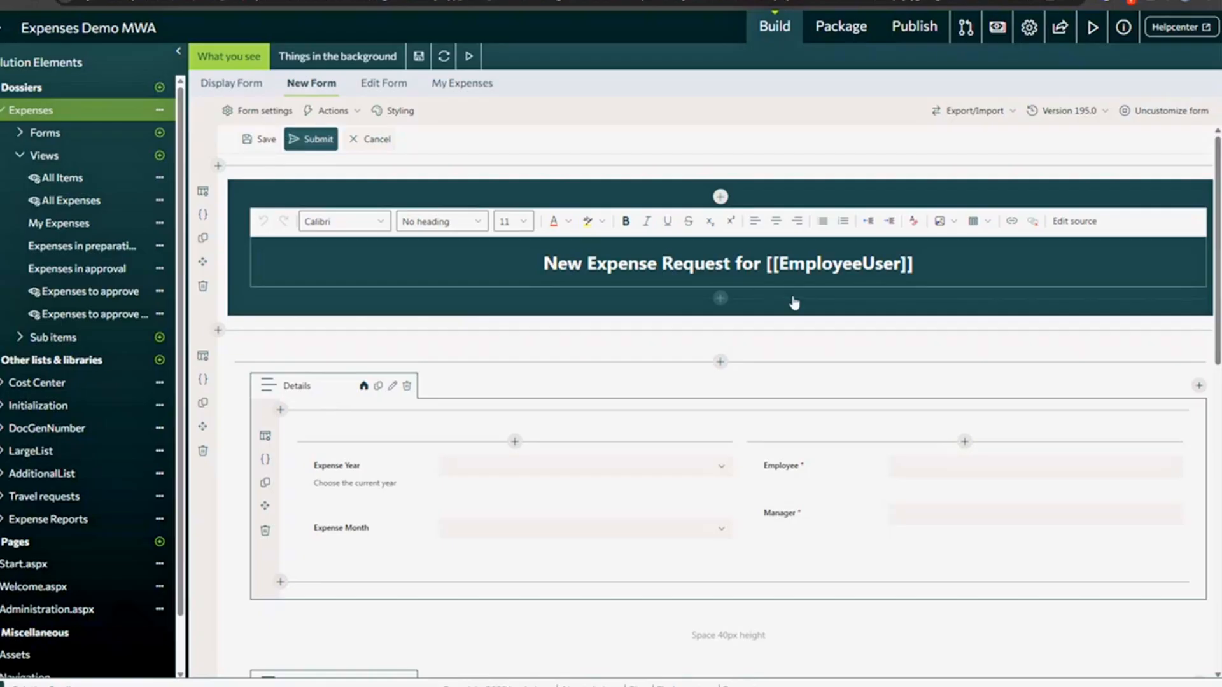
- Inspect the Form Title hide style (Visible Off, display:none) in New Form styling, then Save & Close
left_click_drag(543, 264, 930, 267)
left_click(915, 263)
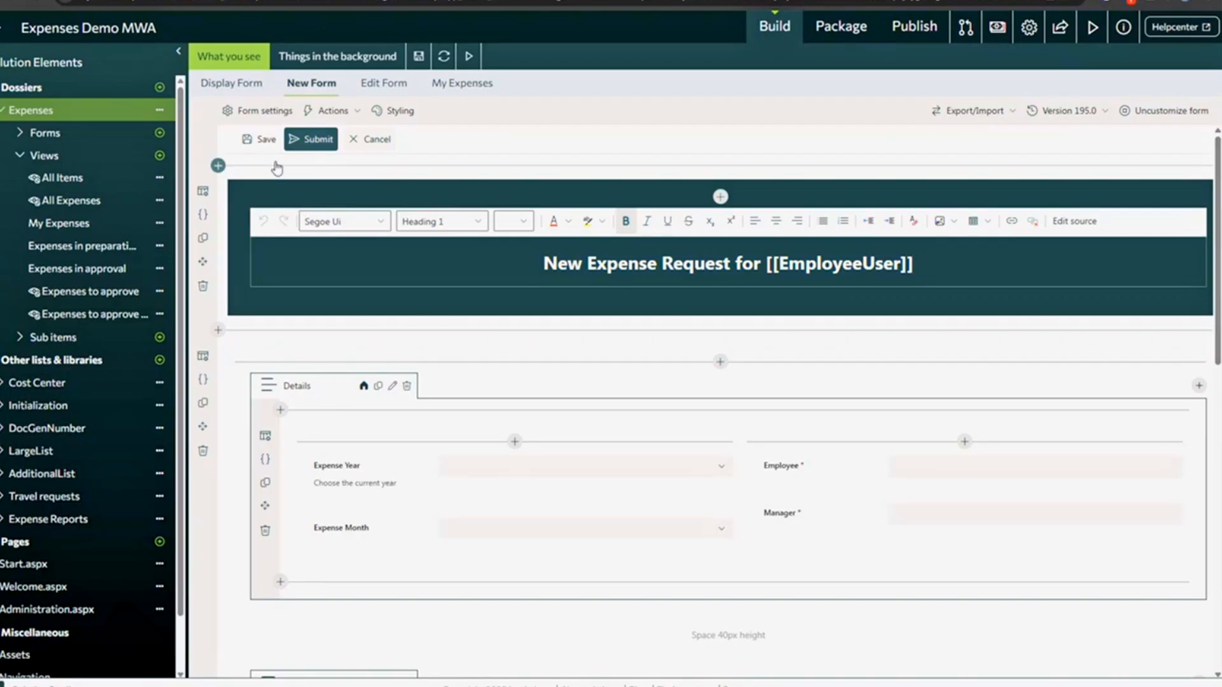
left_click(407, 112)
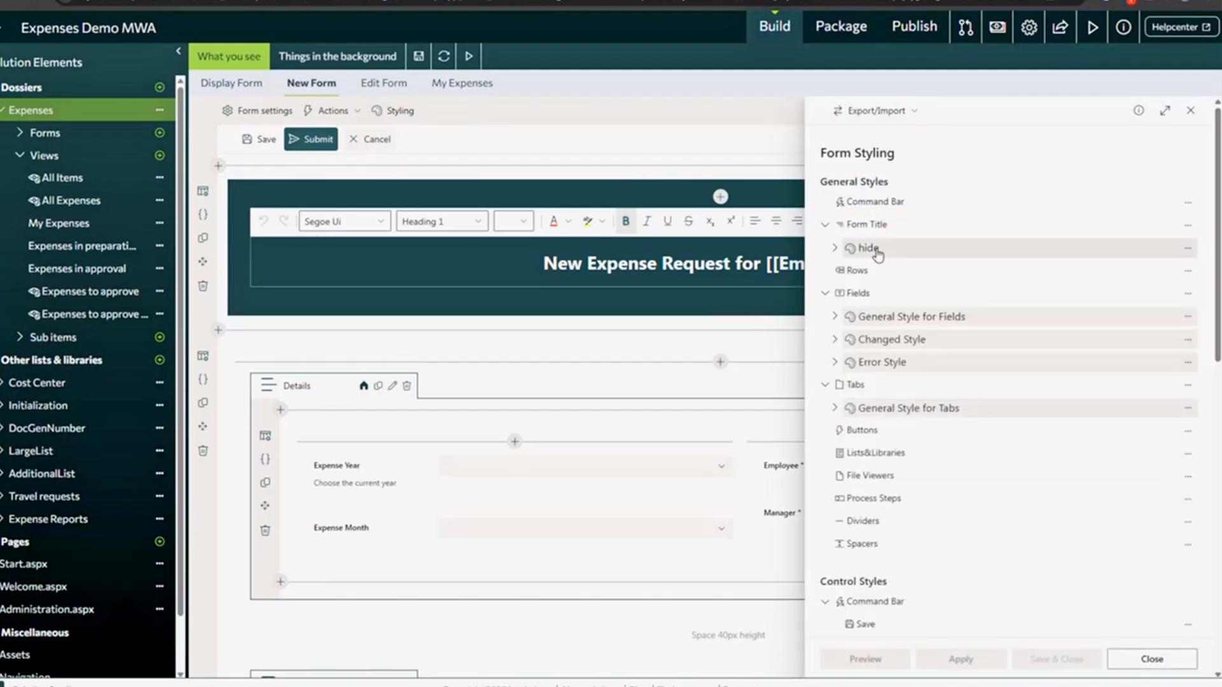
left_click(861, 250)
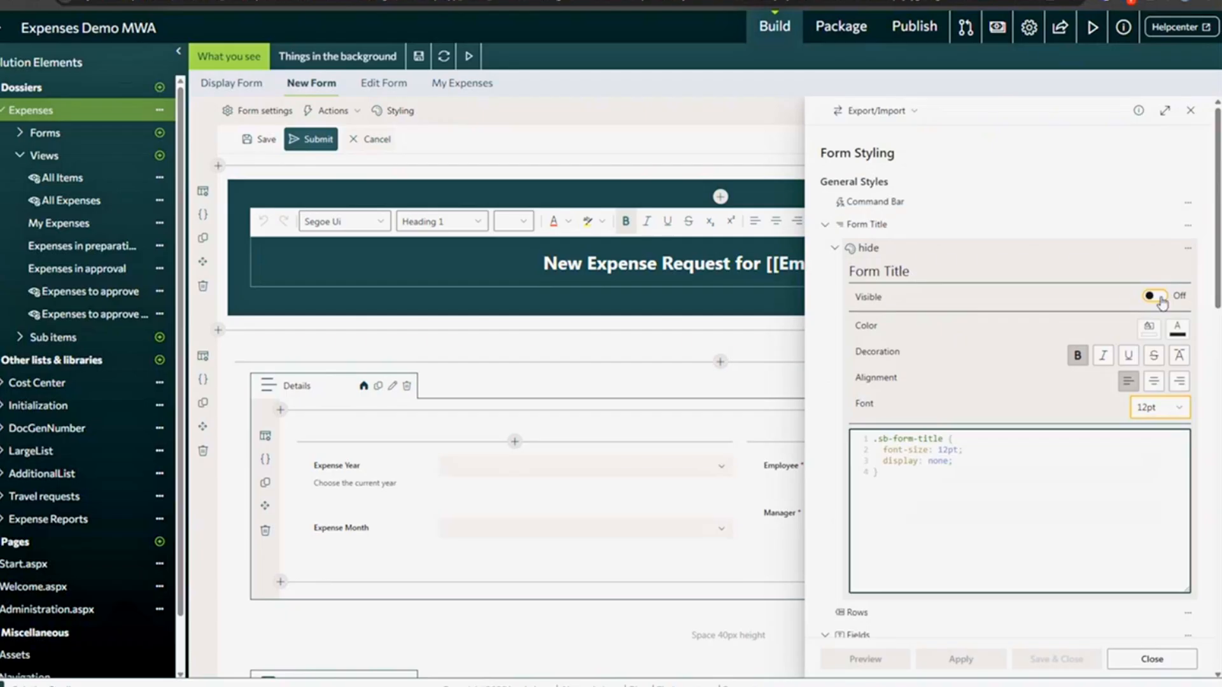
left_click(1057, 658)
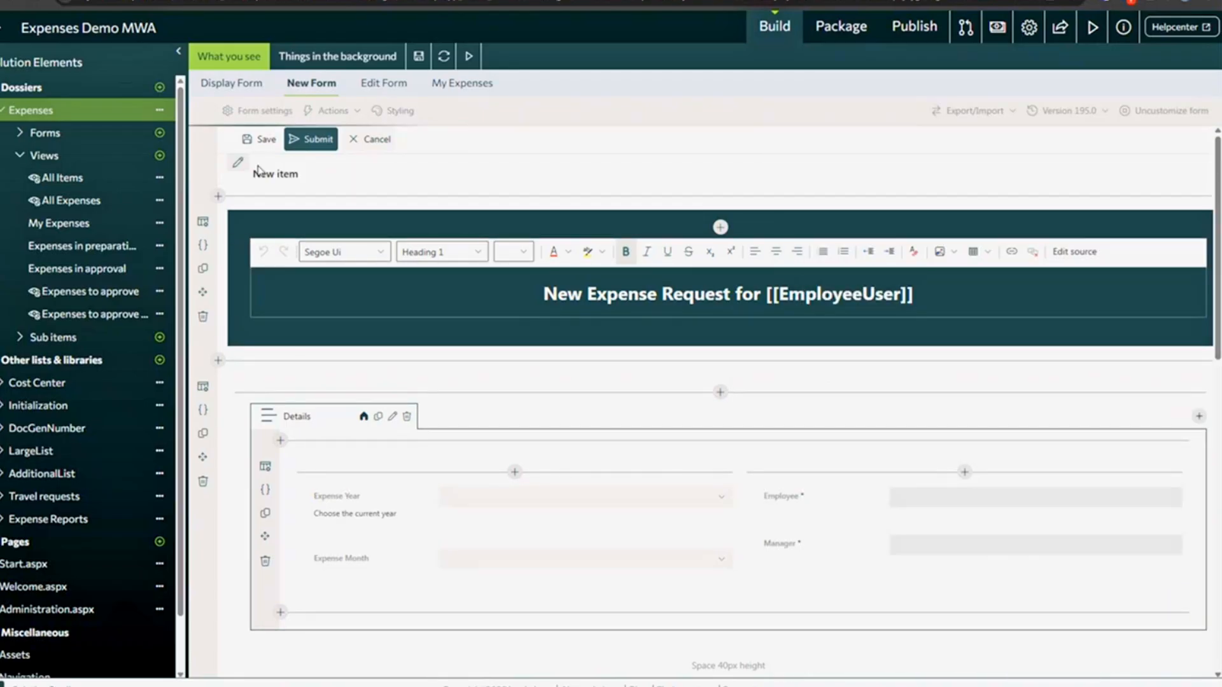
- Replace 'item' with 'Expense Request' in the New Form title and confirm with OK
double_click(284, 178)
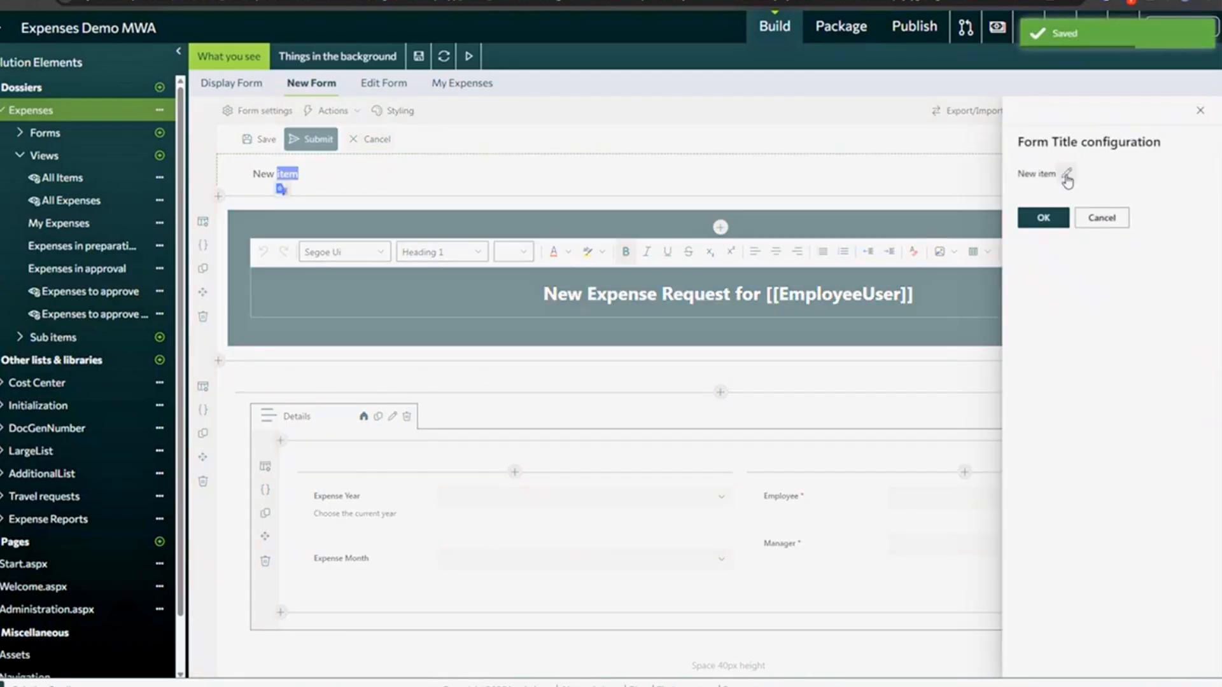
left_click(1069, 175)
double_click(1107, 189)
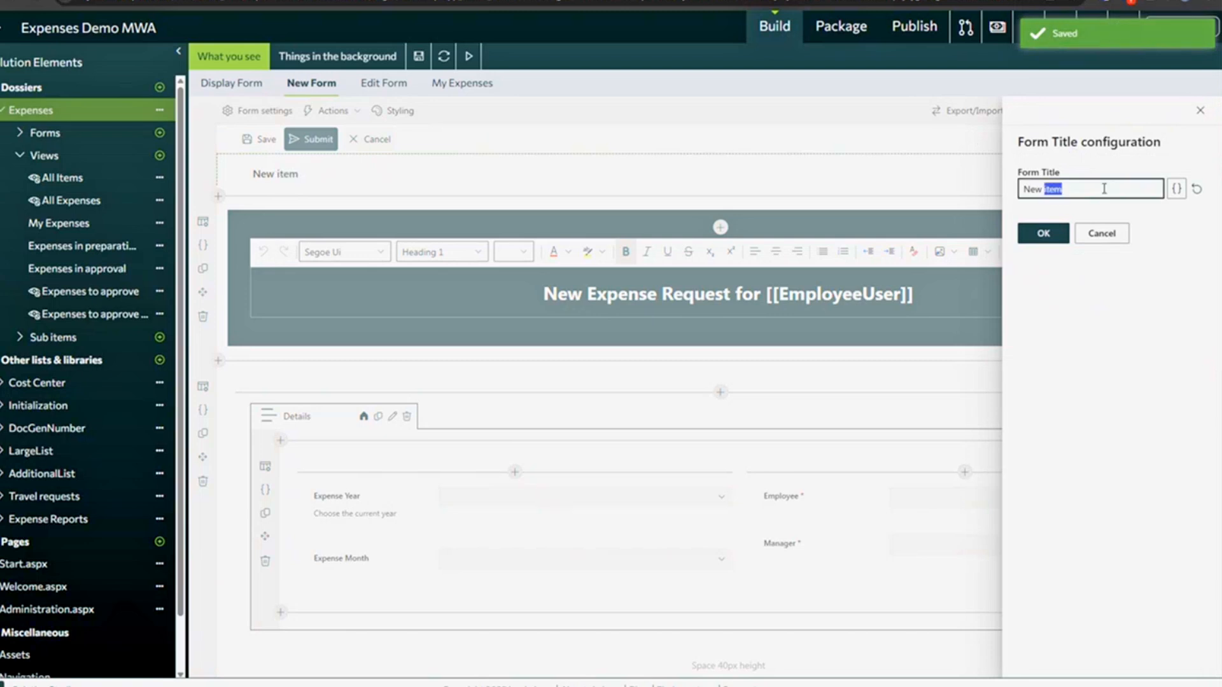
type("Expense Request")
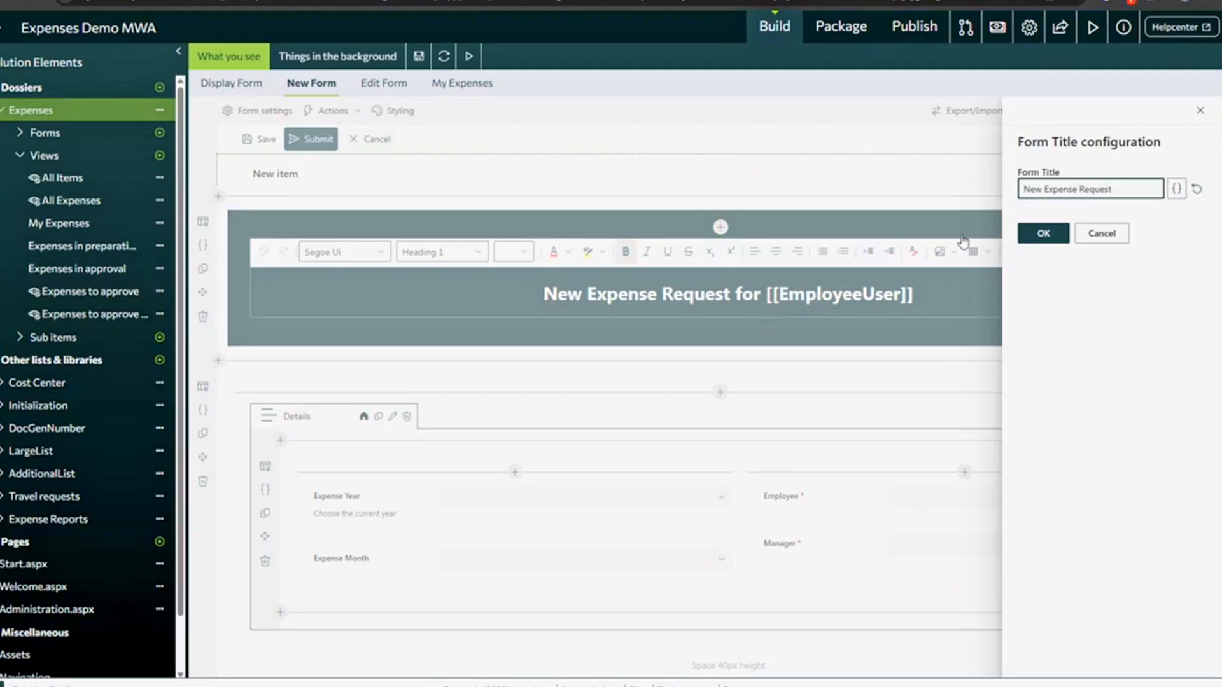
left_click_drag(1122, 192, 965, 193)
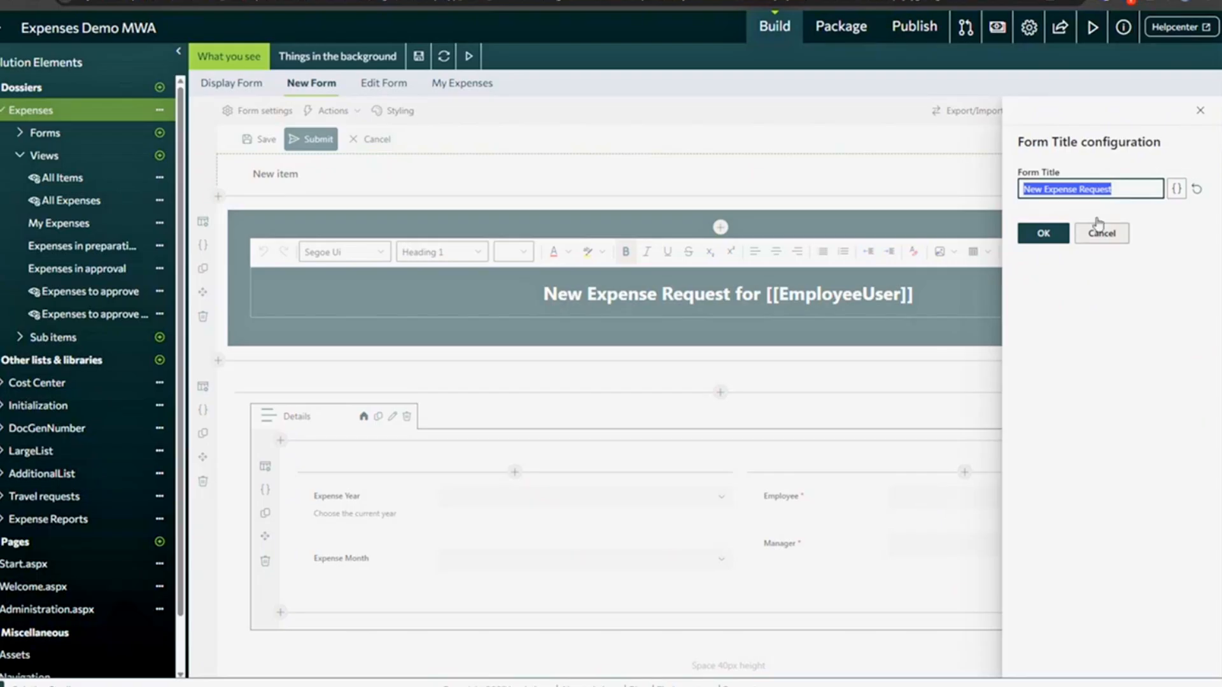
left_click(1033, 240)
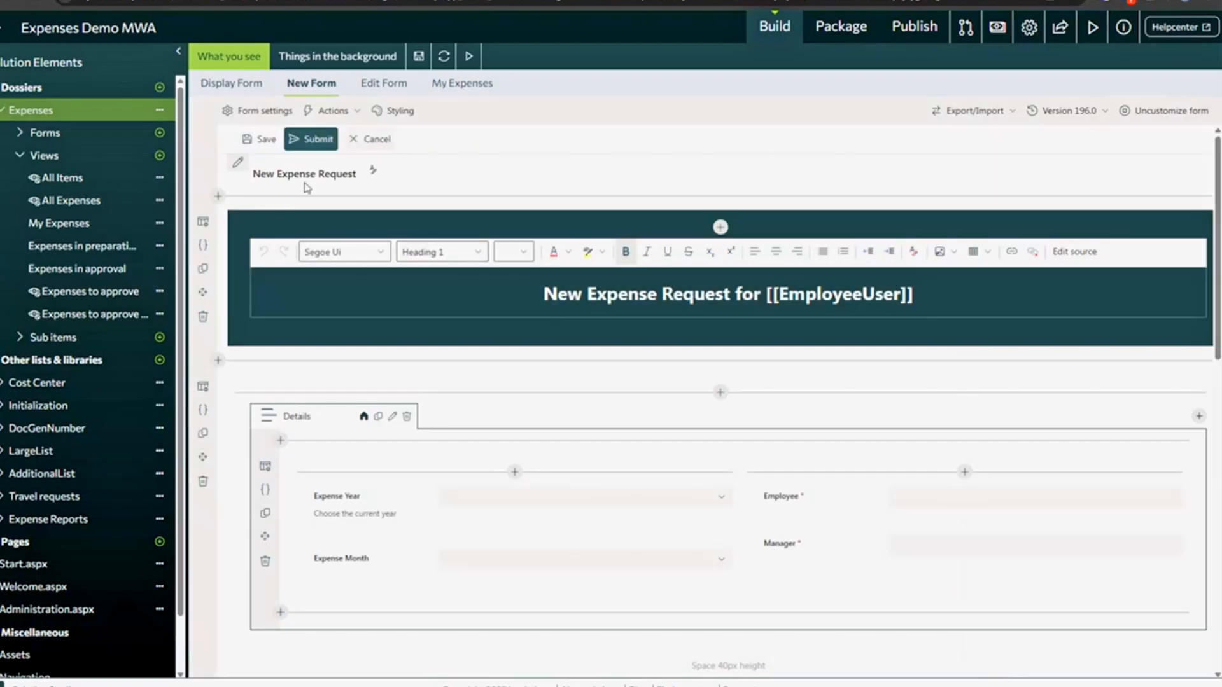
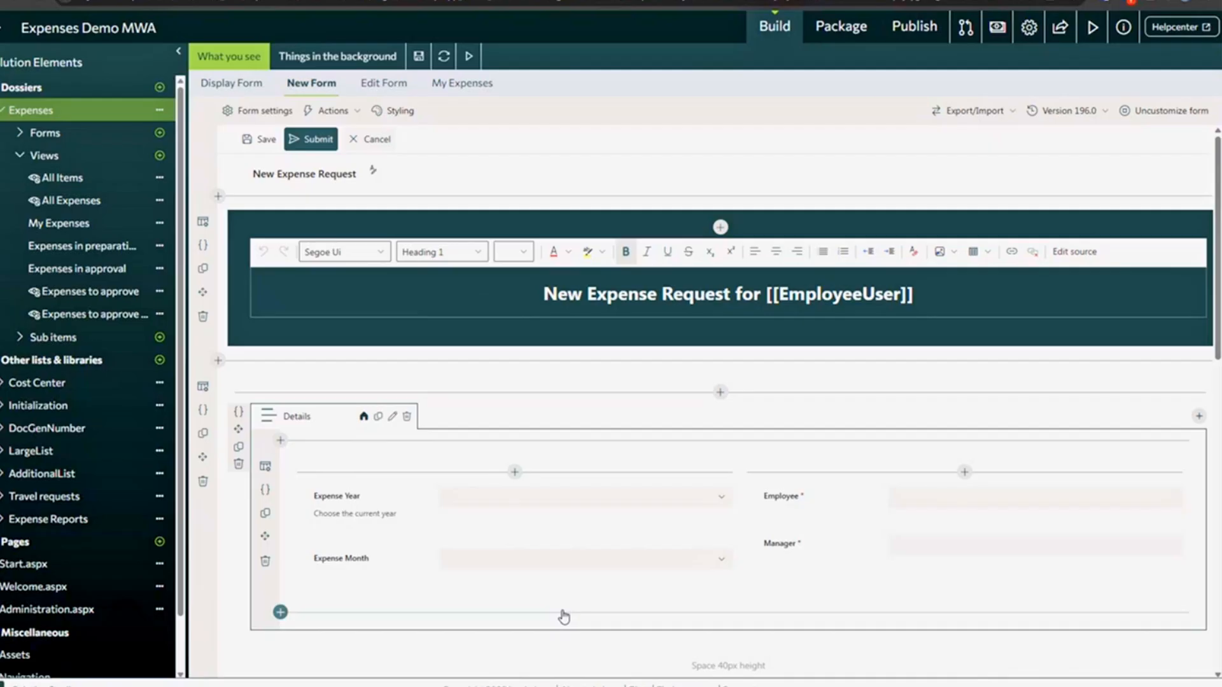
- On the Display Form, inspect the 'Expense Request: [[Title]]' title settings and cancel without changes
left_click(231, 83)
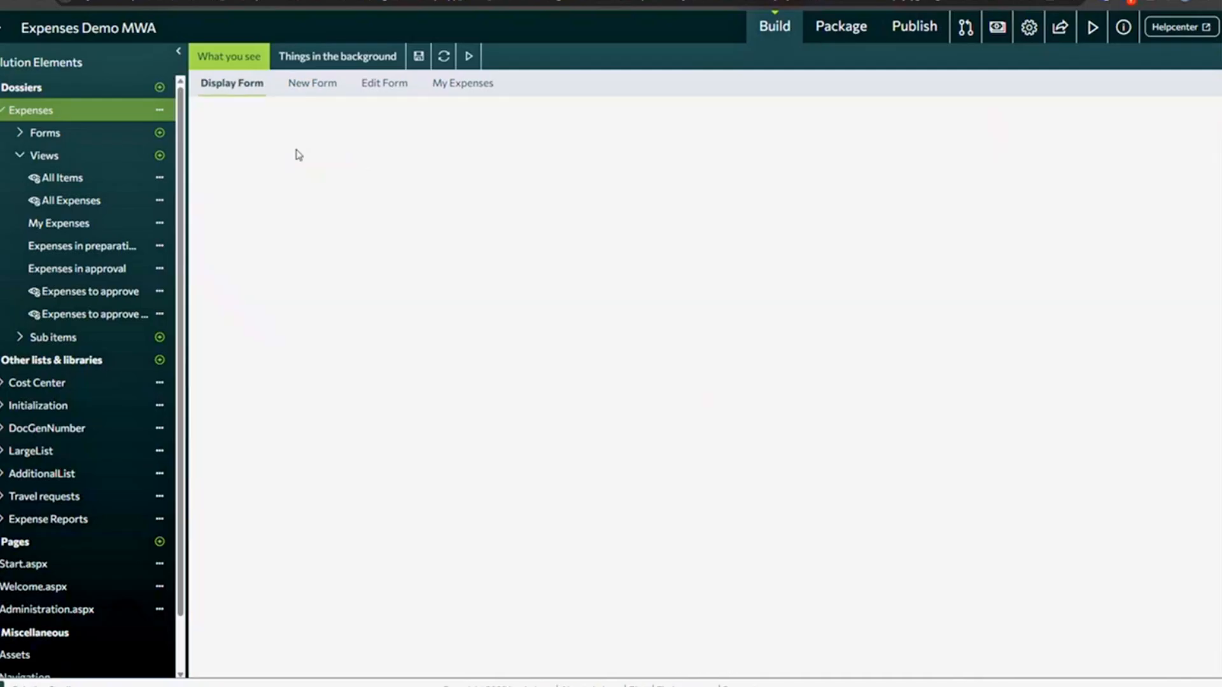
left_click(303, 164)
left_click_drag(1096, 189, 956, 189)
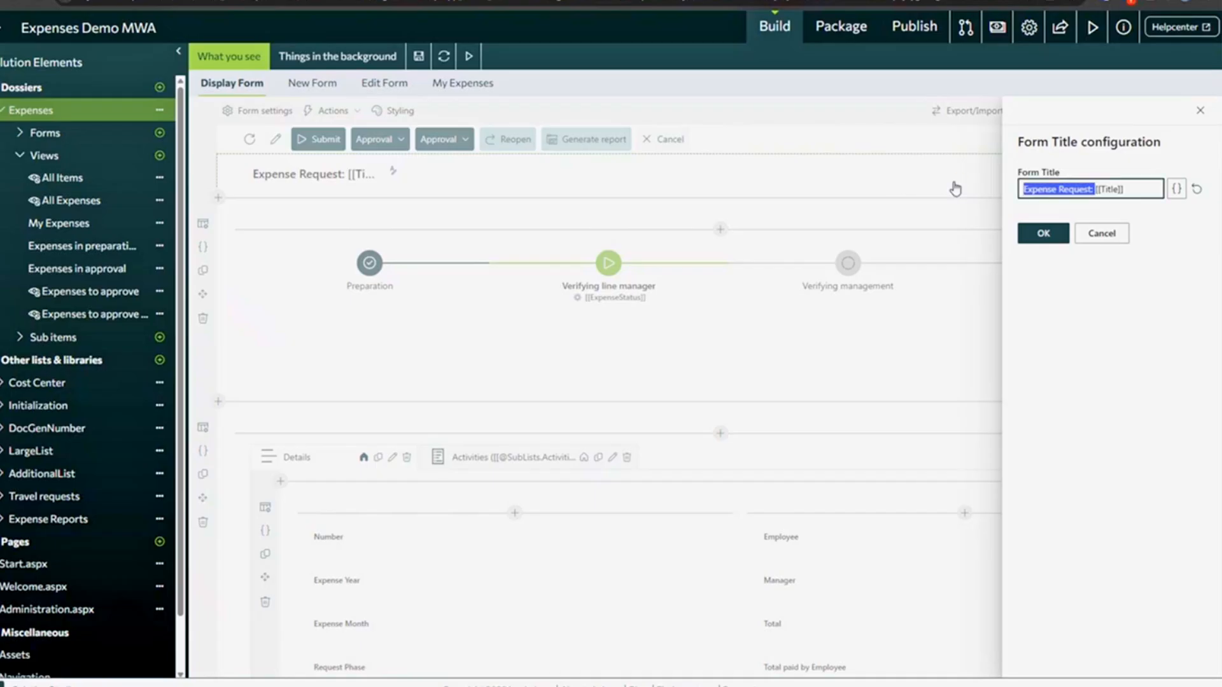
left_click(1099, 240)
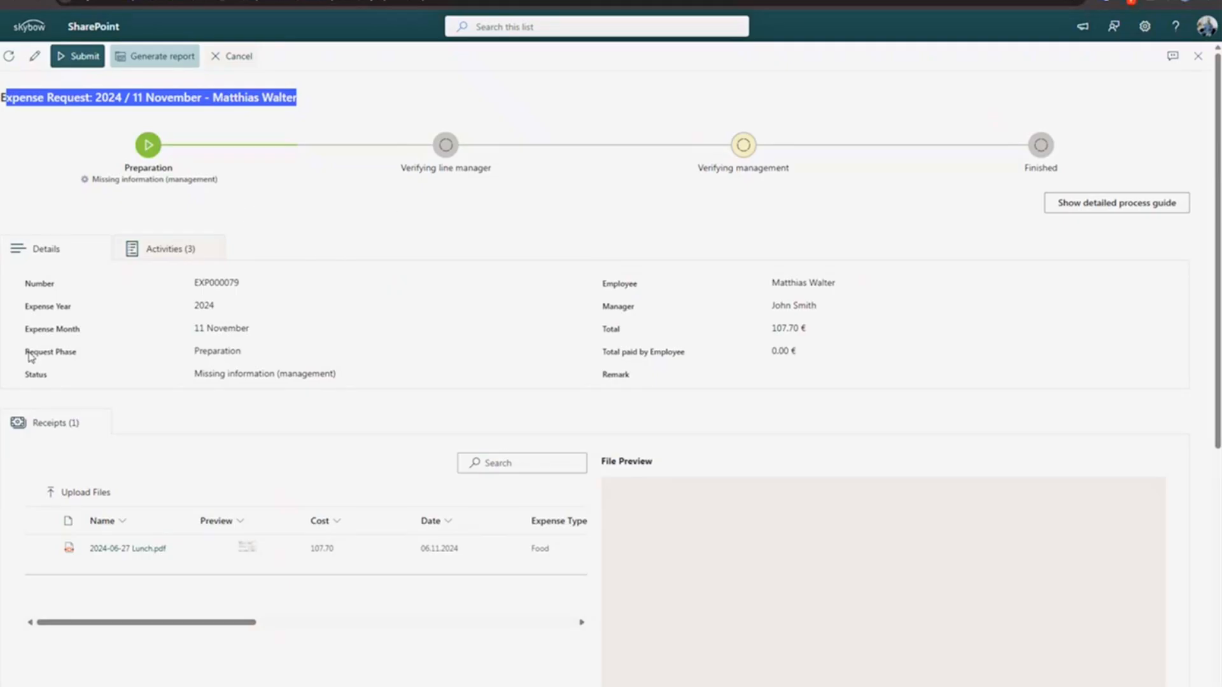
- Check the live request's Request Phase and Status rows, then close the form
left_click_drag(28, 352, 248, 354)
left_click_drag(388, 374, 331, 375)
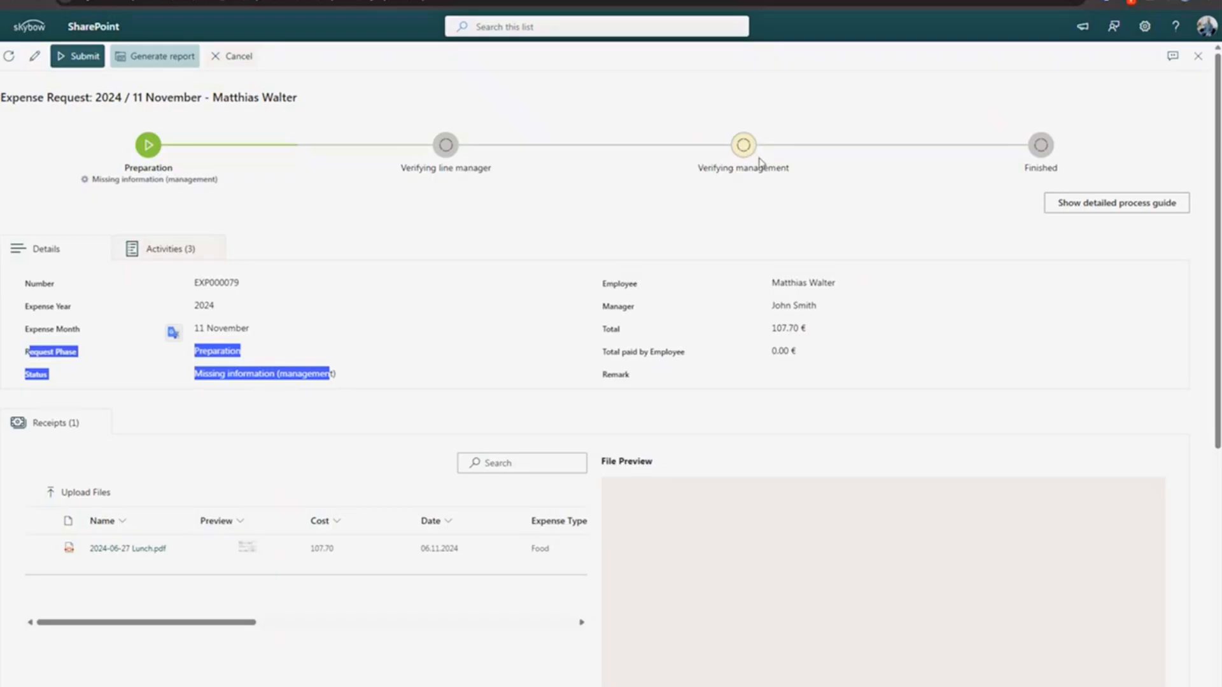
left_click(251, 377)
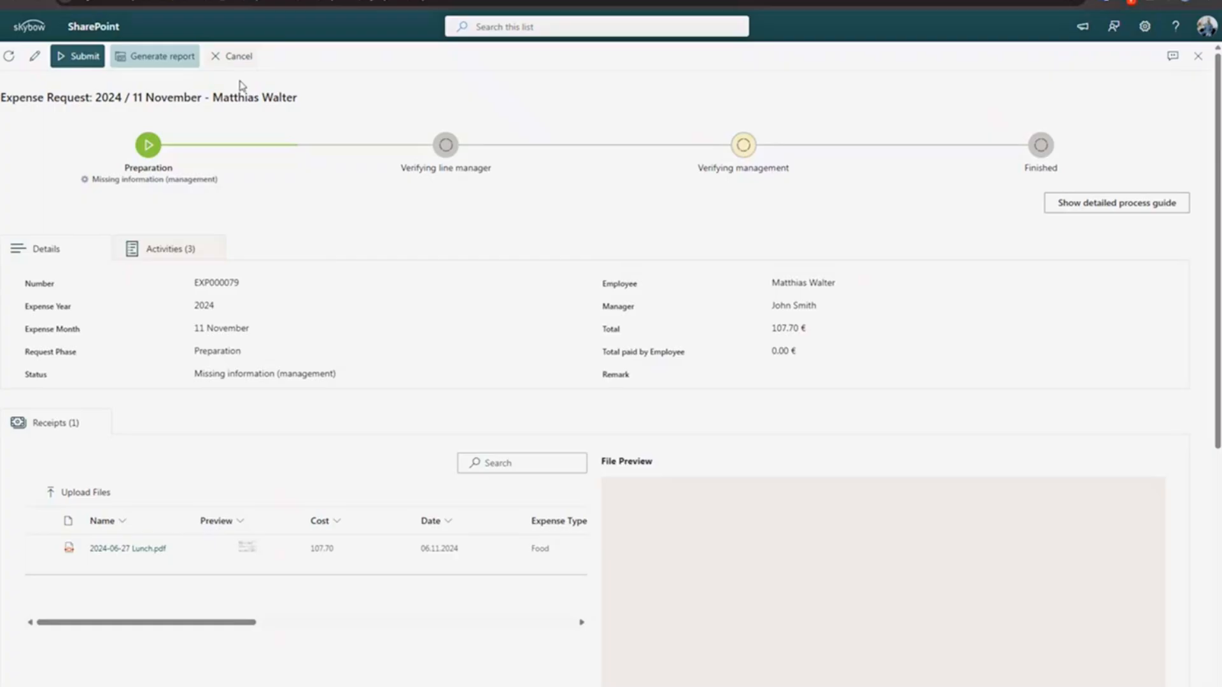
left_click(234, 56)
- View the finished June 2023 request, close it, then open the request declined by the line manager
scroll(407, 516, "down", 10)
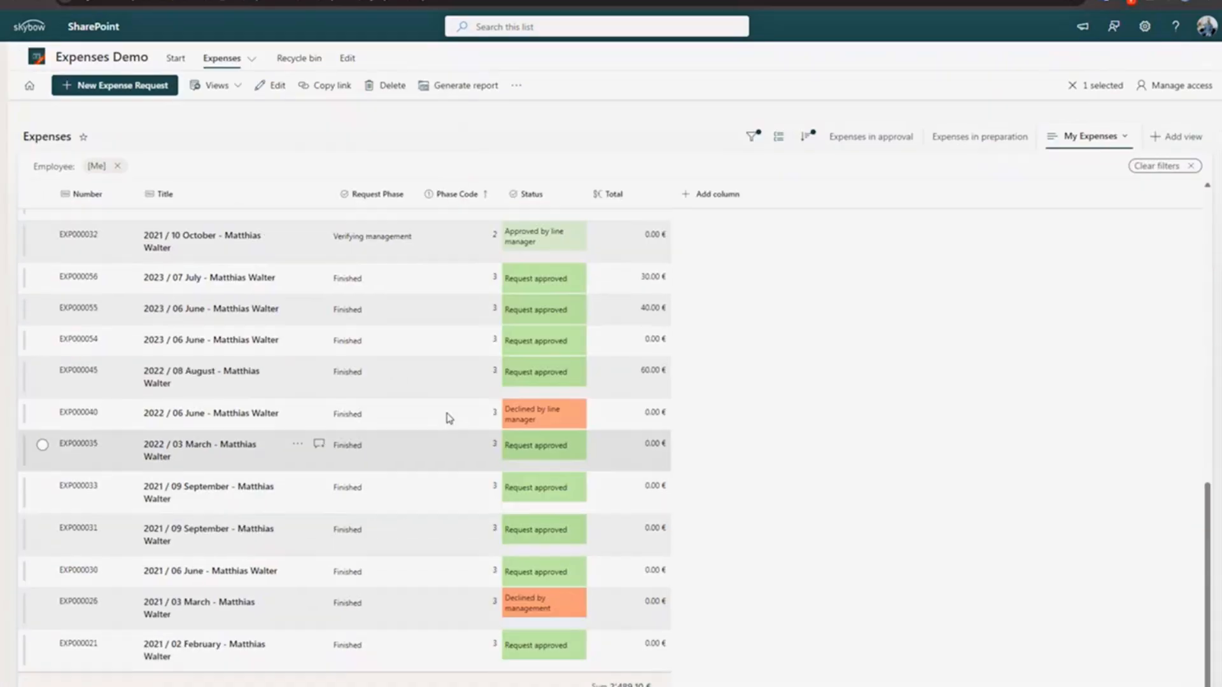
left_click(467, 339)
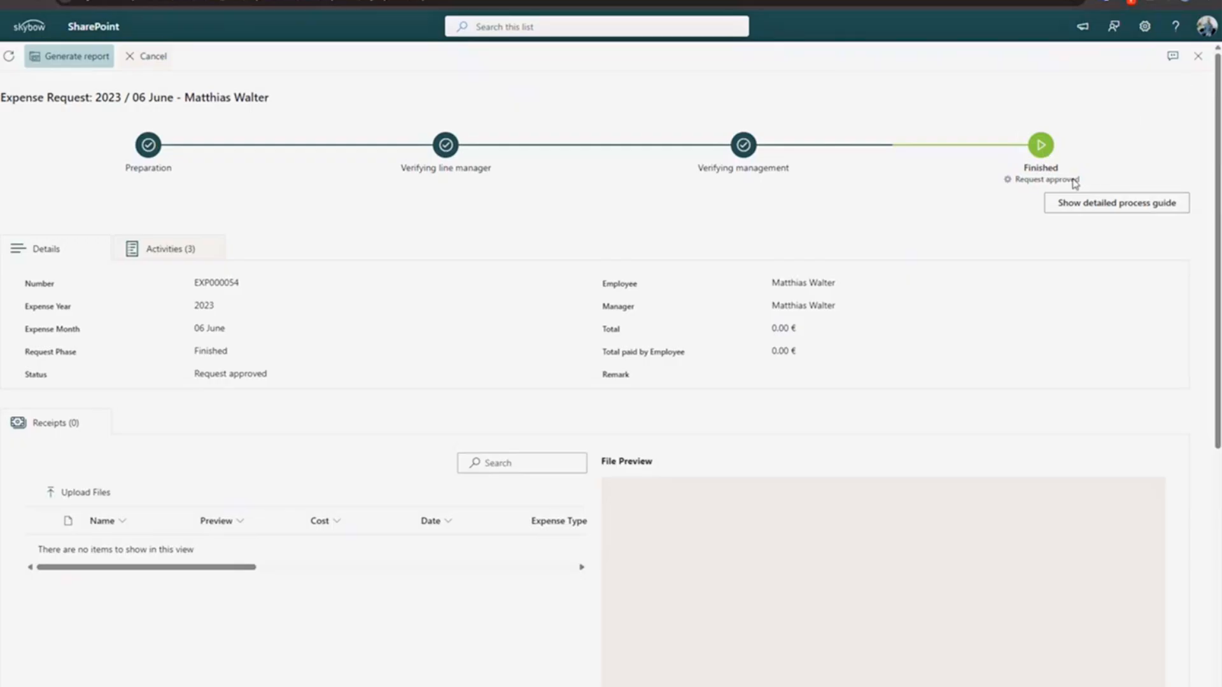
left_click(1198, 61)
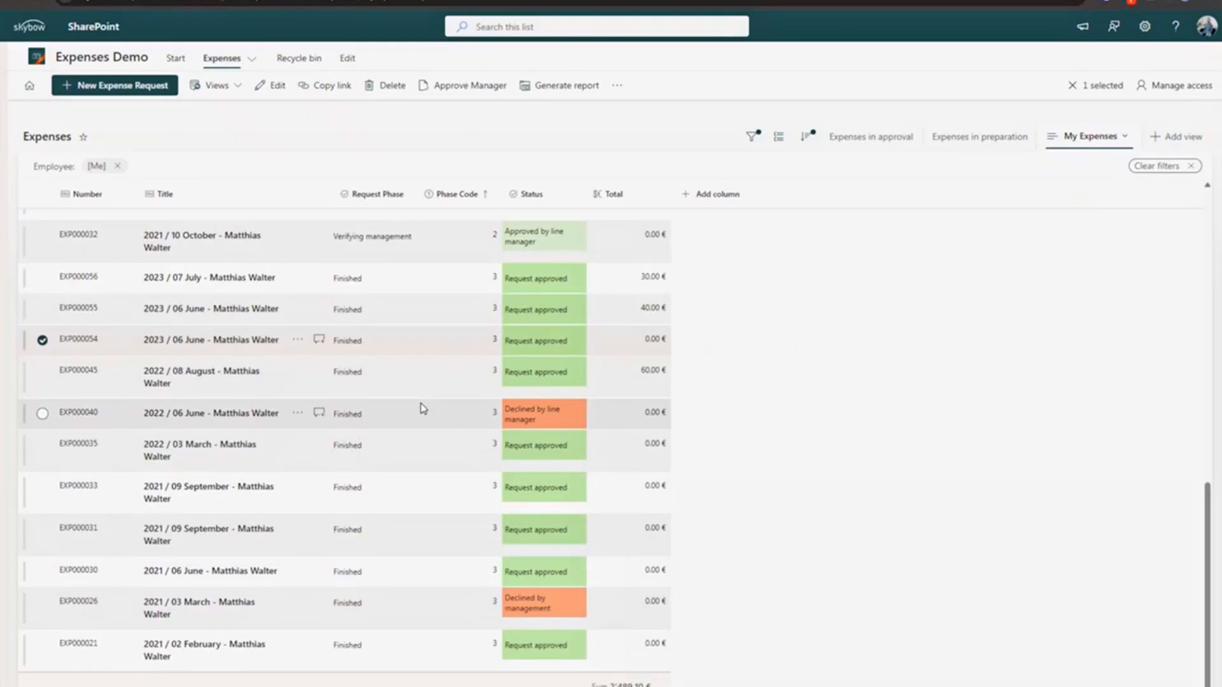
left_click(445, 403)
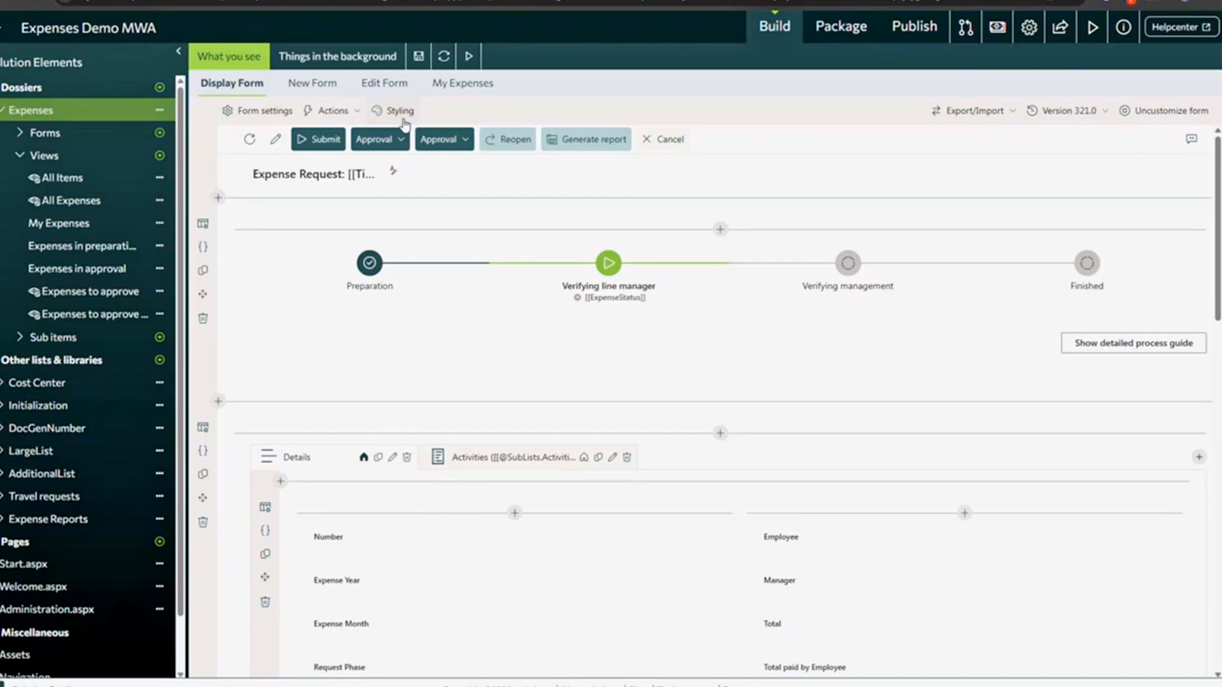
- Open Form Styling and expand the Finished step's Declined rule
left_click(399, 114)
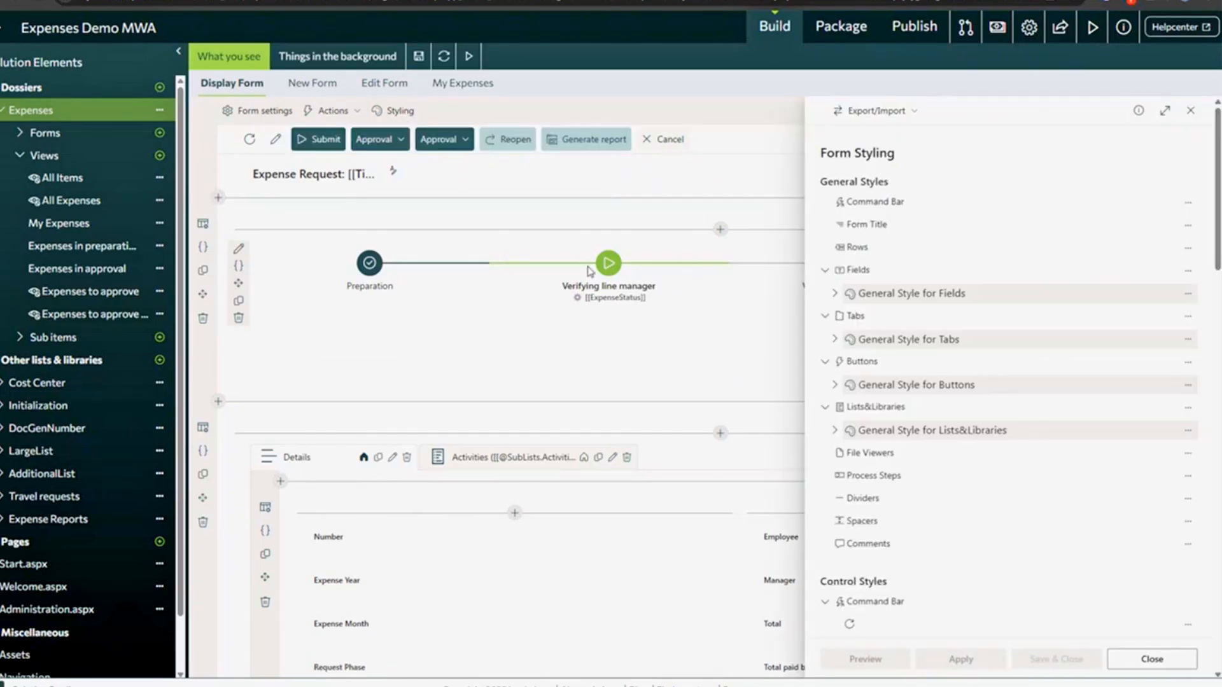
scroll(840, 312, "down", 6)
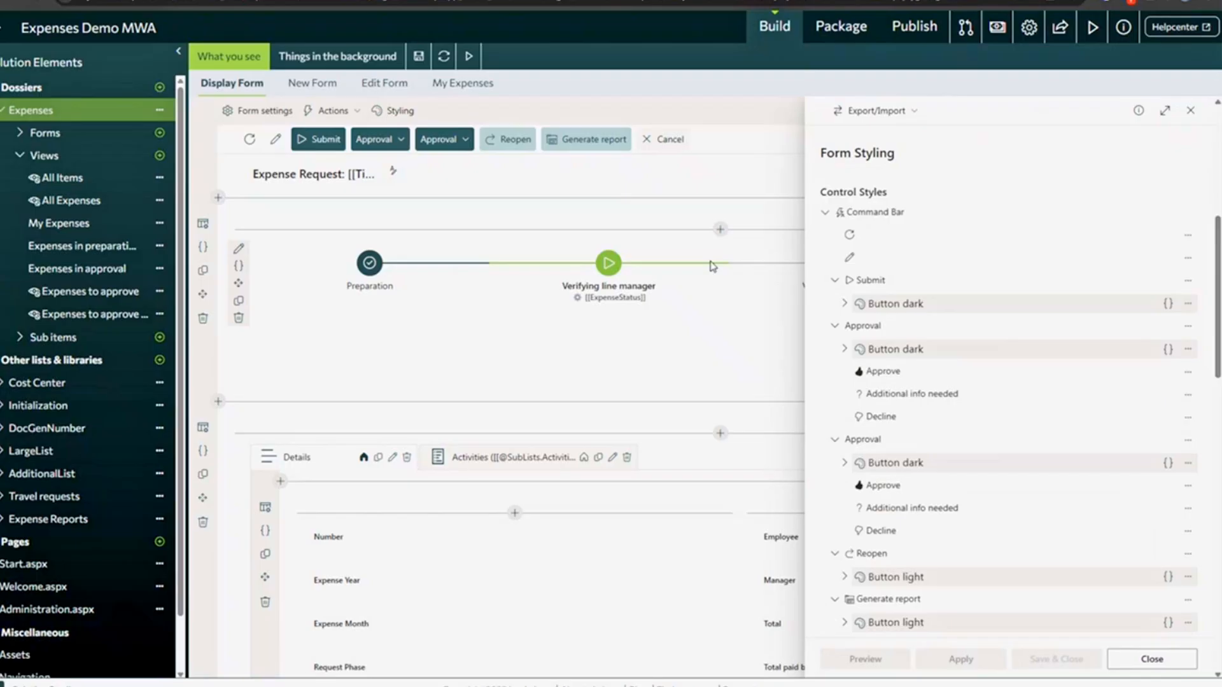
scroll(972, 374, "down", 5)
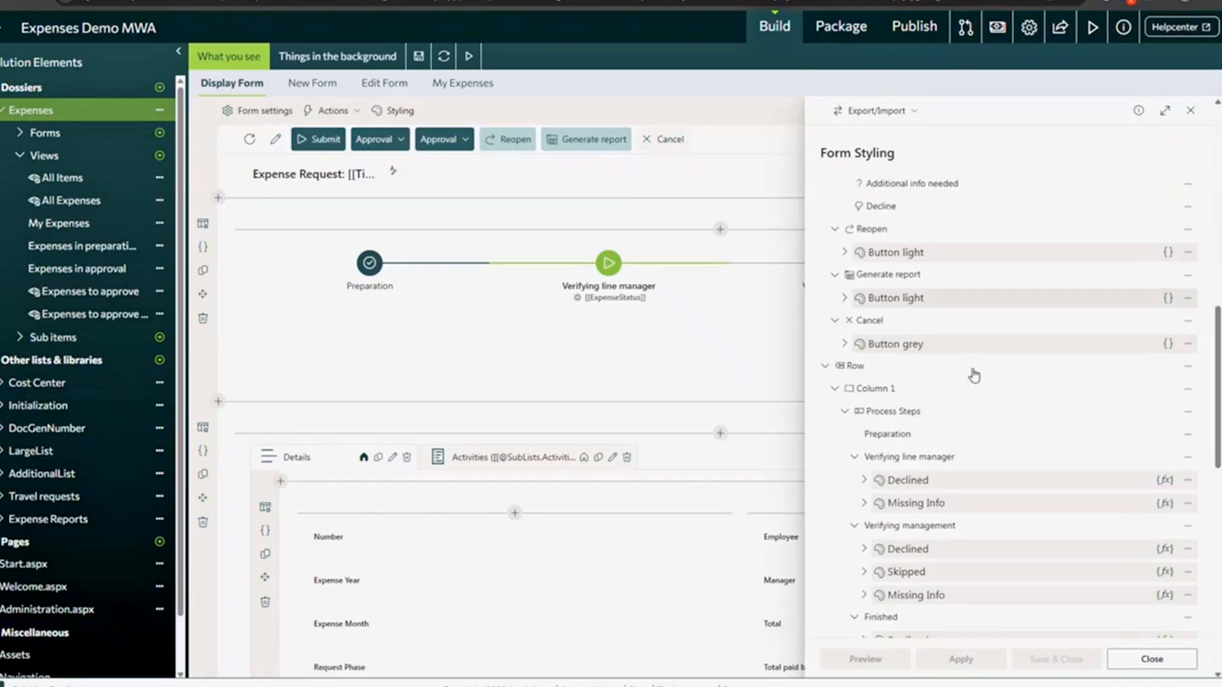
scroll(944, 465, "down", 2)
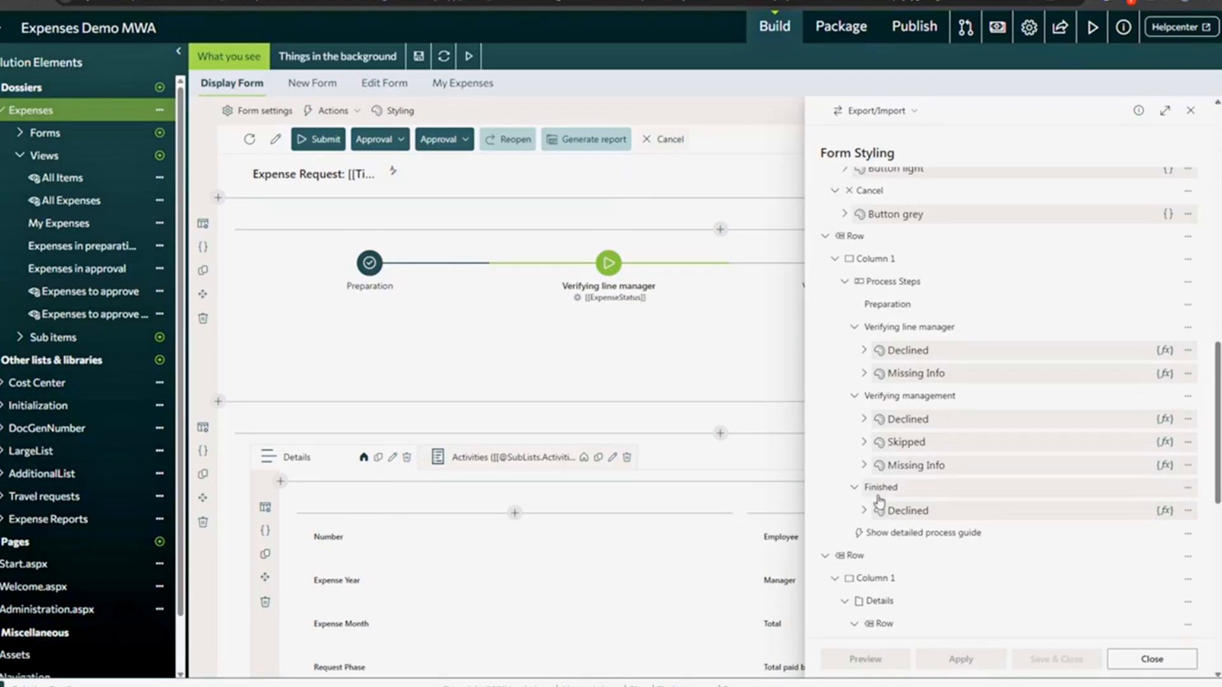
left_click(1102, 510)
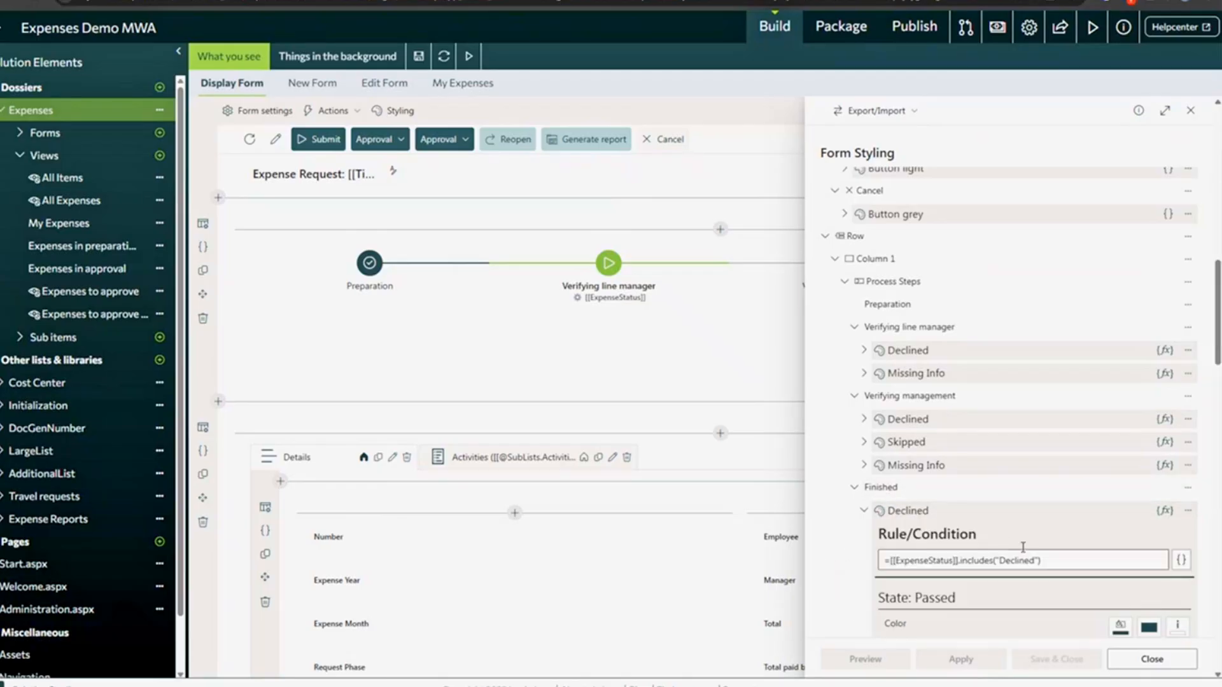
- Review its condition =[[ExpenseStatus]].includes("Declined"), then collapse the rule
scroll(1020, 546, "down", 1)
scroll(1022, 552, "down", 12)
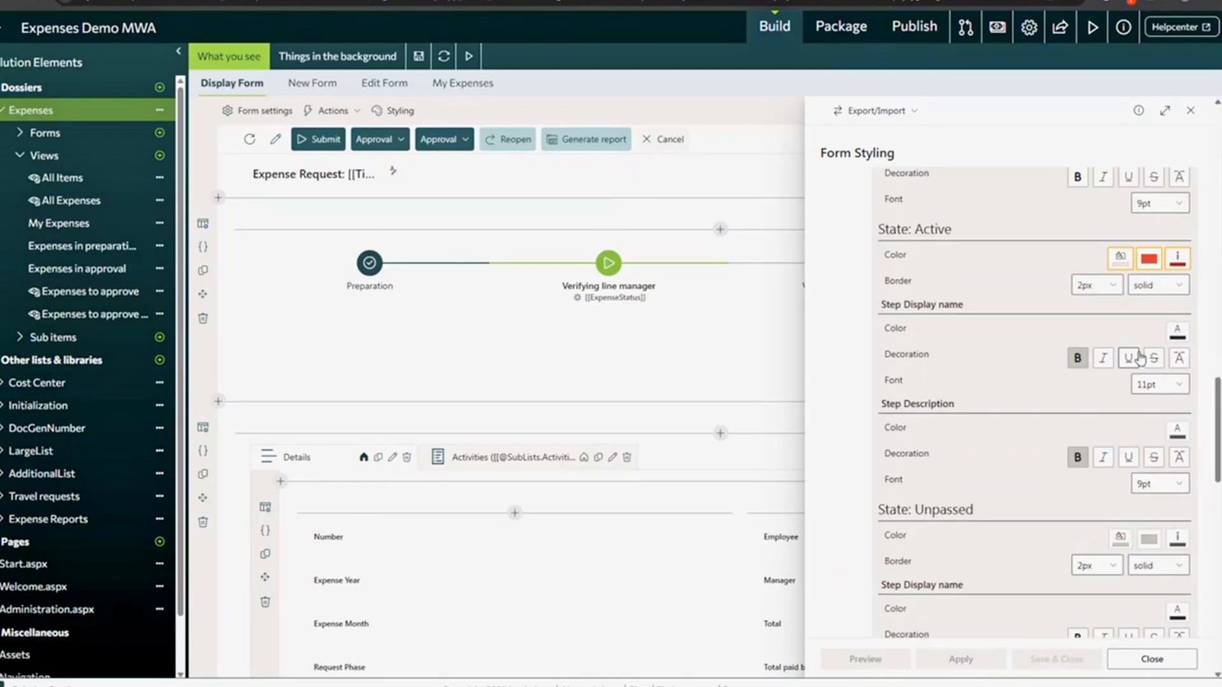
scroll(1138, 261, "up", 10)
left_click_drag(1049, 366, 940, 355)
double_click(936, 363)
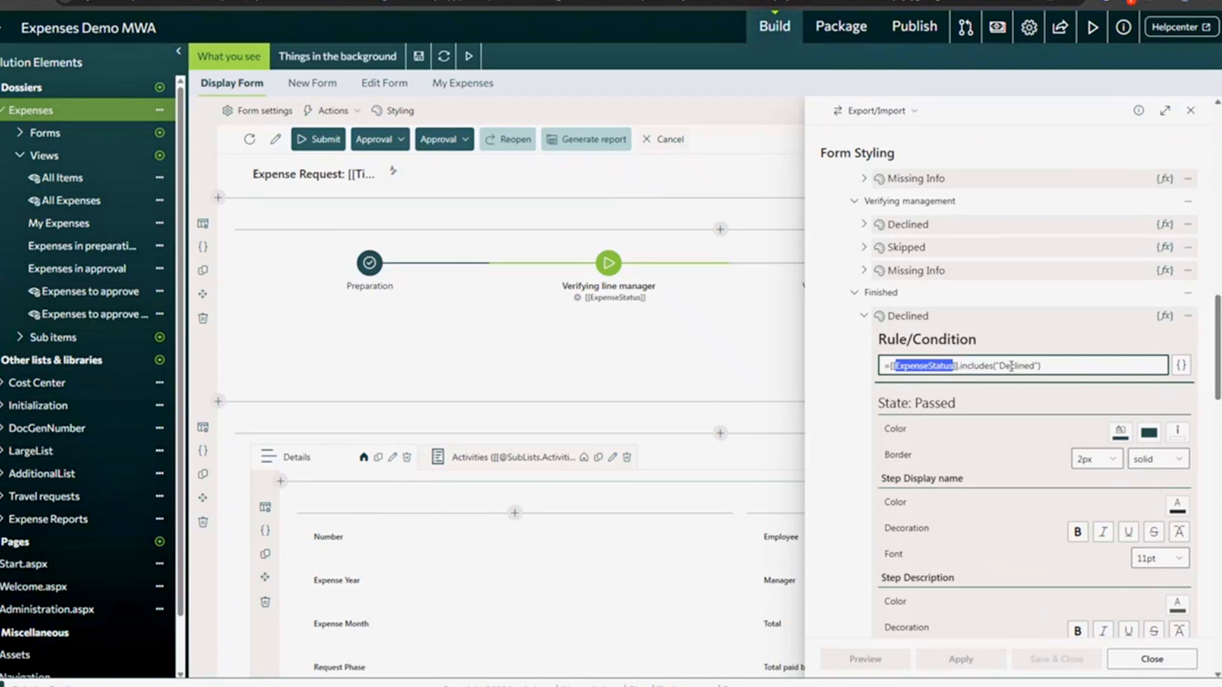
left_click(965, 366)
left_click(902, 318)
scroll(917, 356, "up", 2)
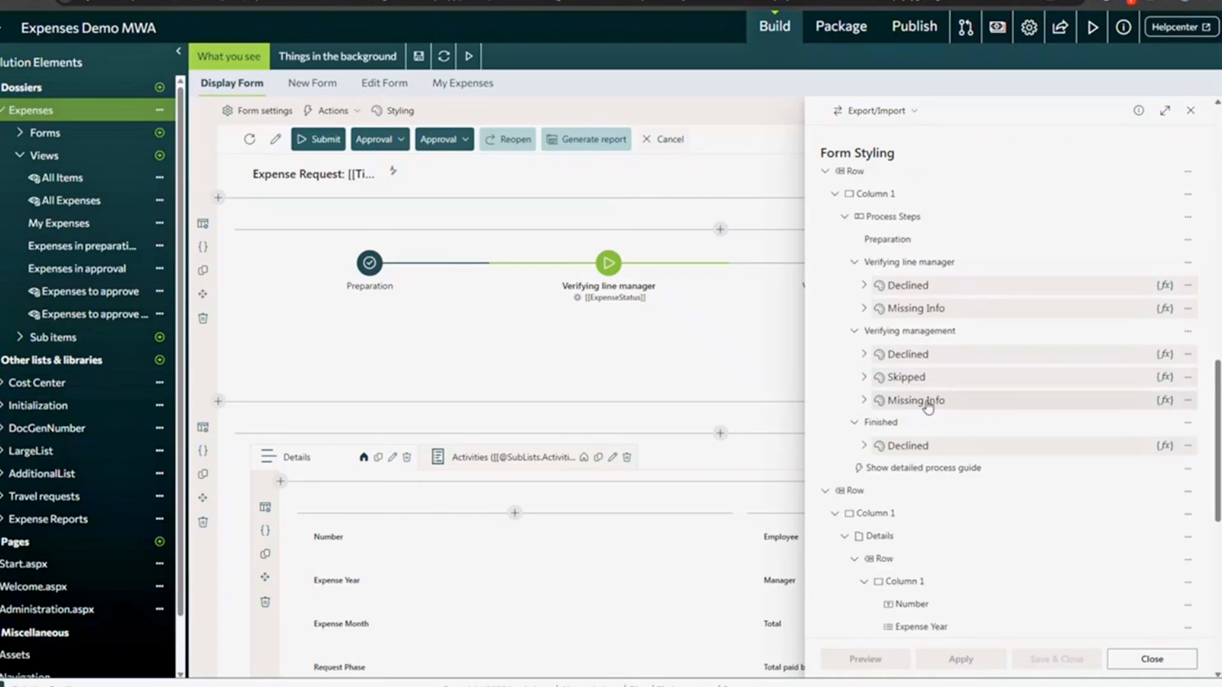
- Review the Missing Info rule, [[ExpenseStatus]] == "Missing information (management)", and its state styles, then close Form Styling
left_click(929, 402)
scroll(1162, 481, "down", 5)
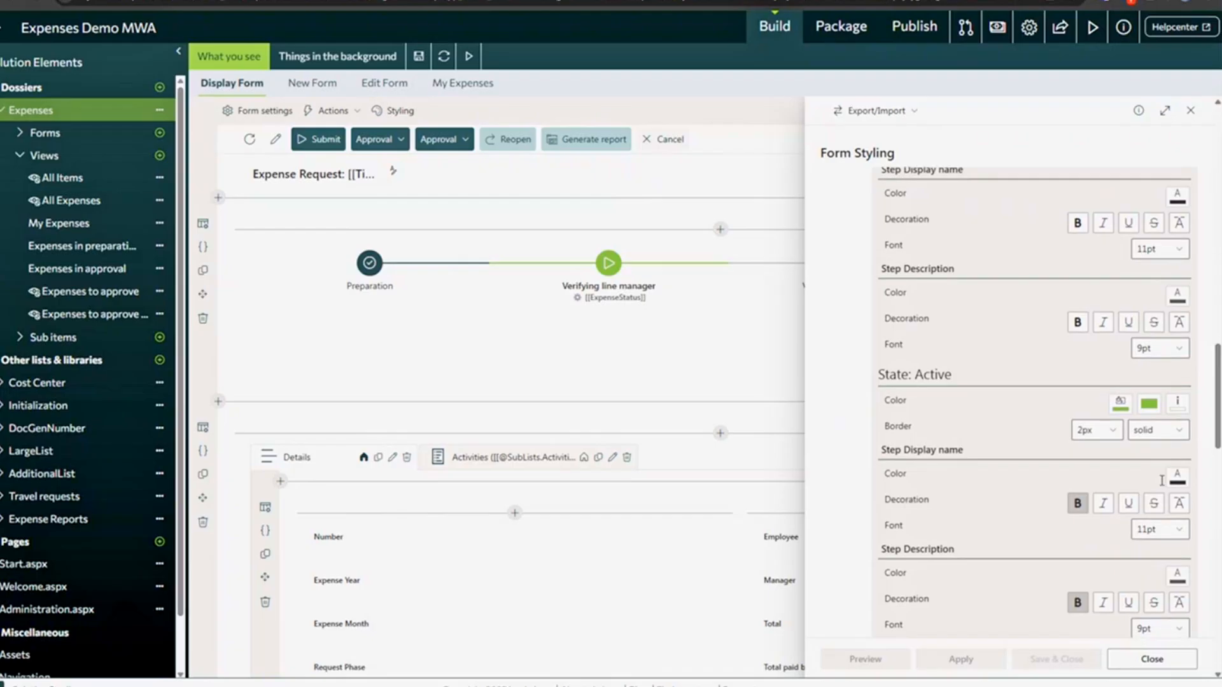
scroll(1161, 481, "down", 5)
scroll(1118, 417, "up", 1)
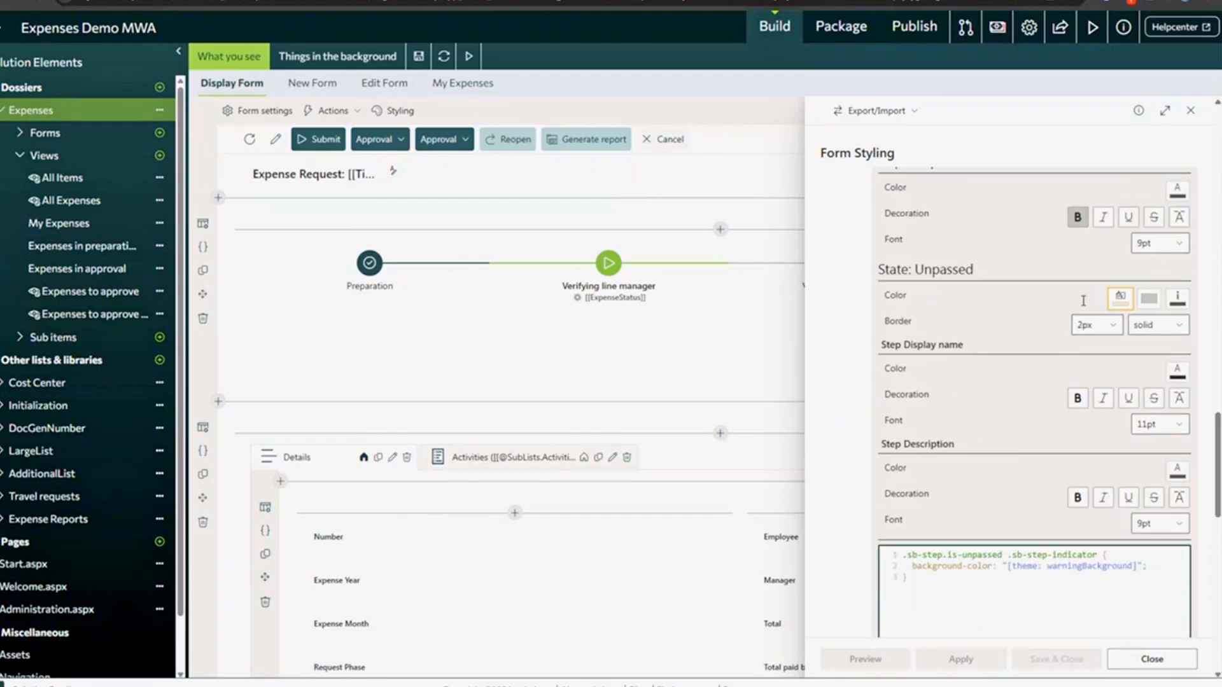
scroll(982, 525, "up", 10)
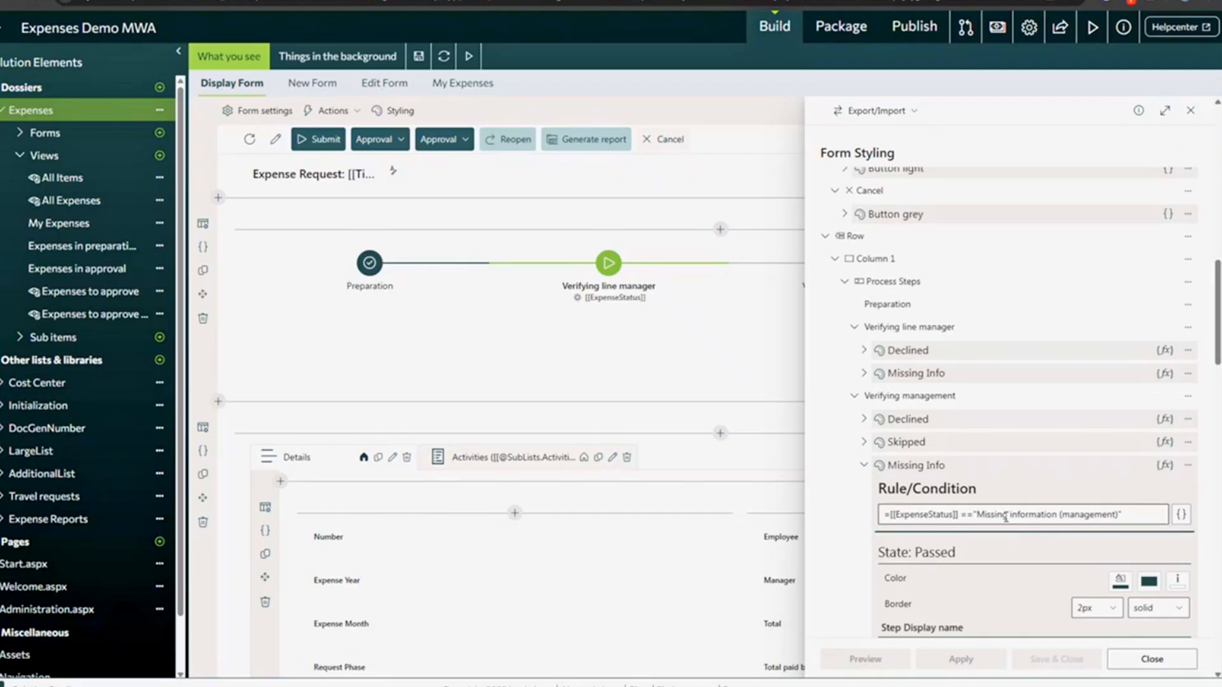
scroll(1006, 517, "down", 2)
left_click_drag(1139, 386, 648, 377)
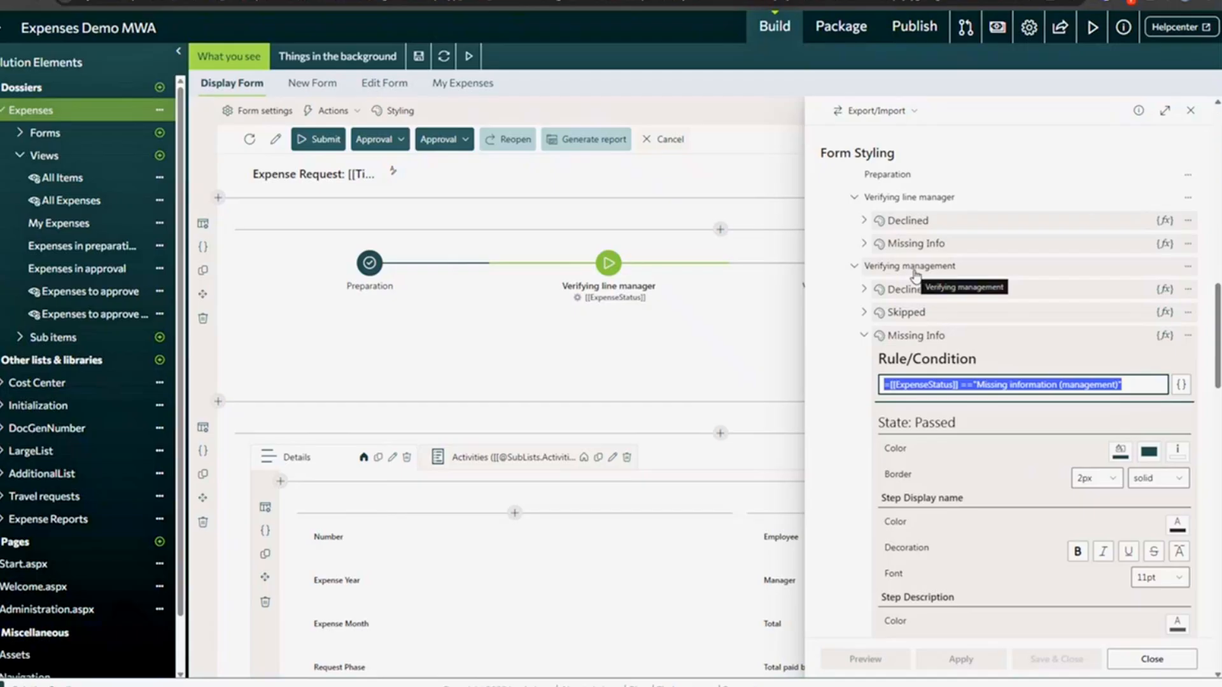
left_click(1151, 659)
- Review the Request Phase process steps and the Preparation step's description, leaving without saving
left_click(238, 249)
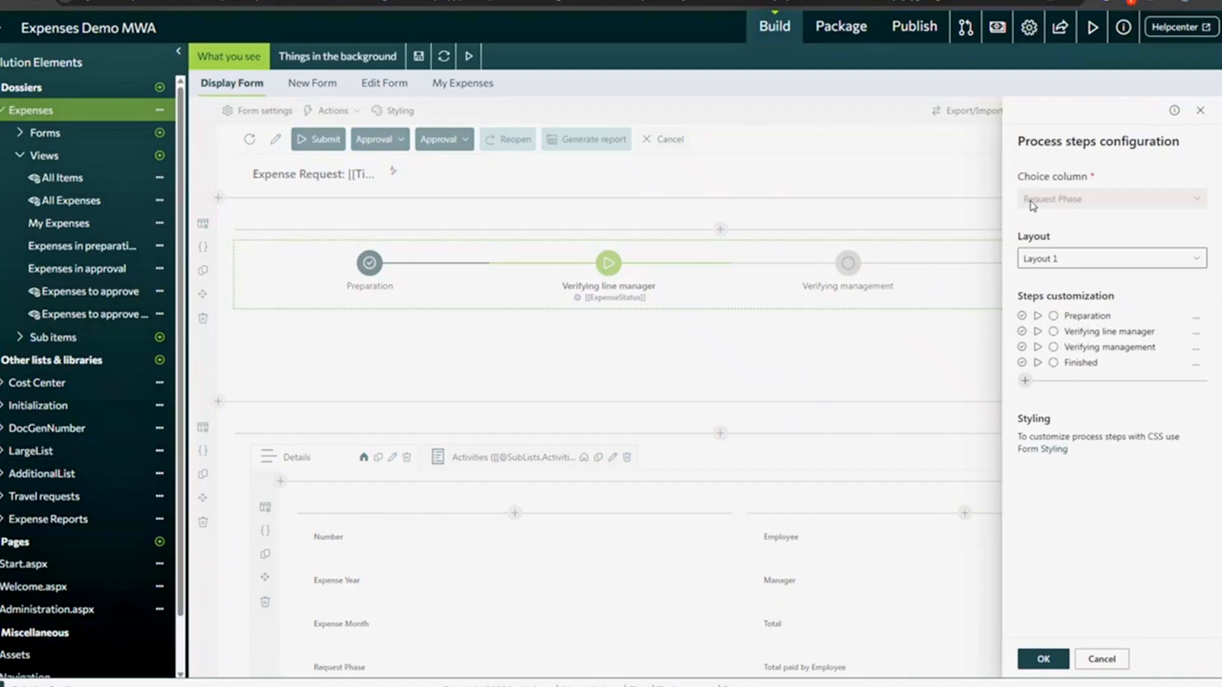
left_click_drag(1029, 200, 1096, 218)
left_click(913, 27)
left_click(1087, 318)
left_click(670, 261)
key("ctrl+a")
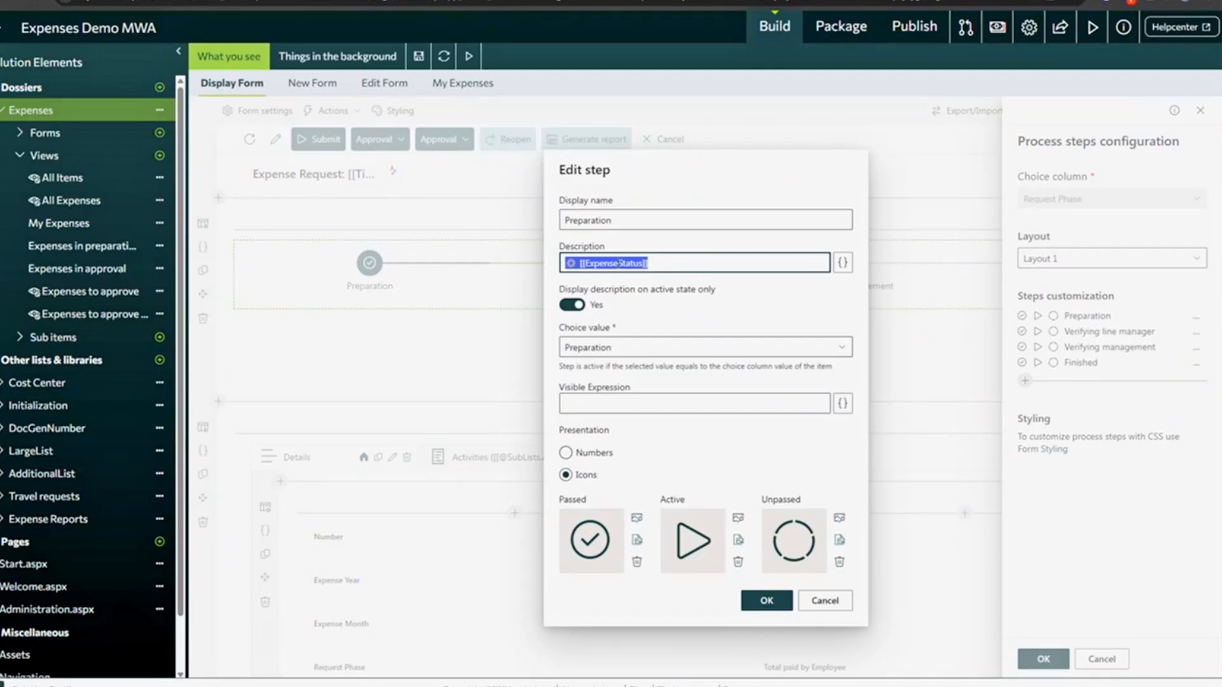
left_click(830, 602)
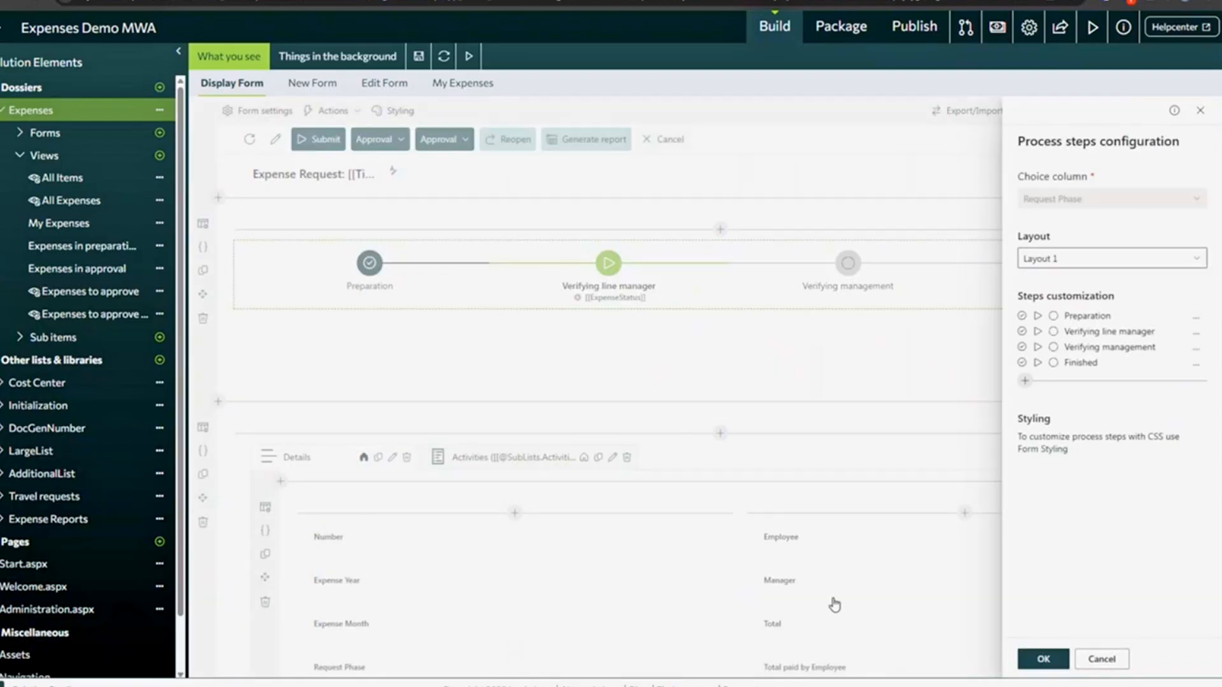
left_click(1101, 660)
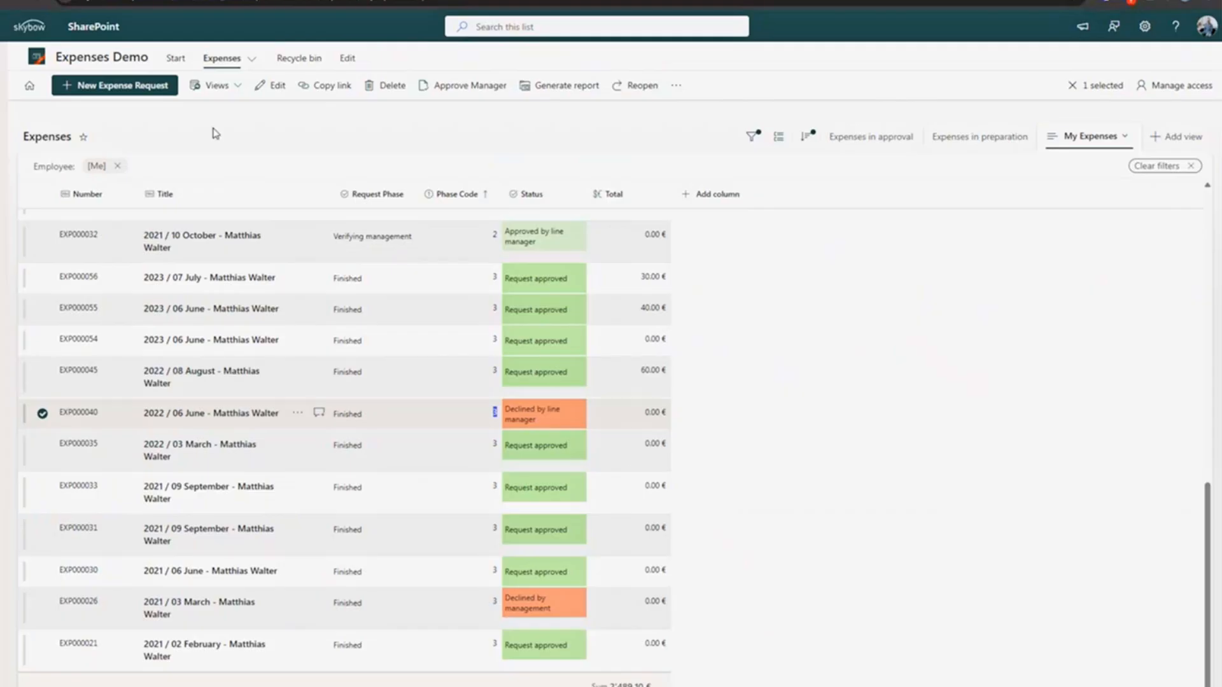
- Open the 2021 / 10 October request, view its Activities (16) tab, then return to Details
mouse_move(372, 239)
left_click(311, 302)
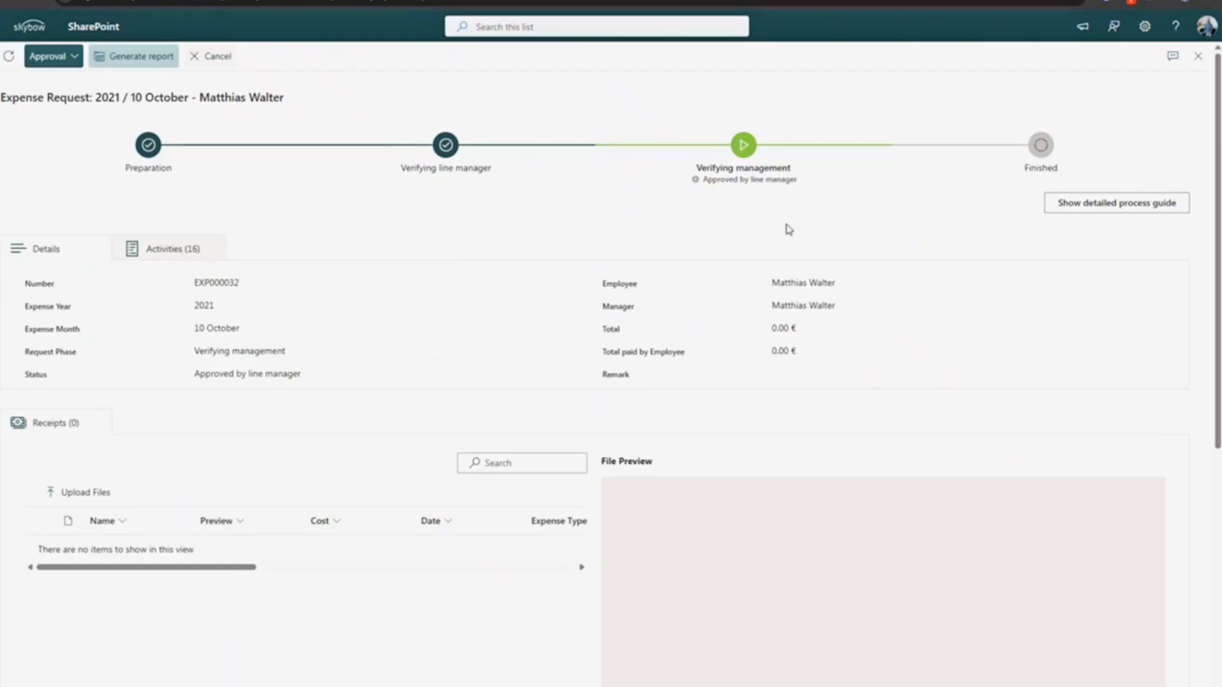
left_click(201, 254)
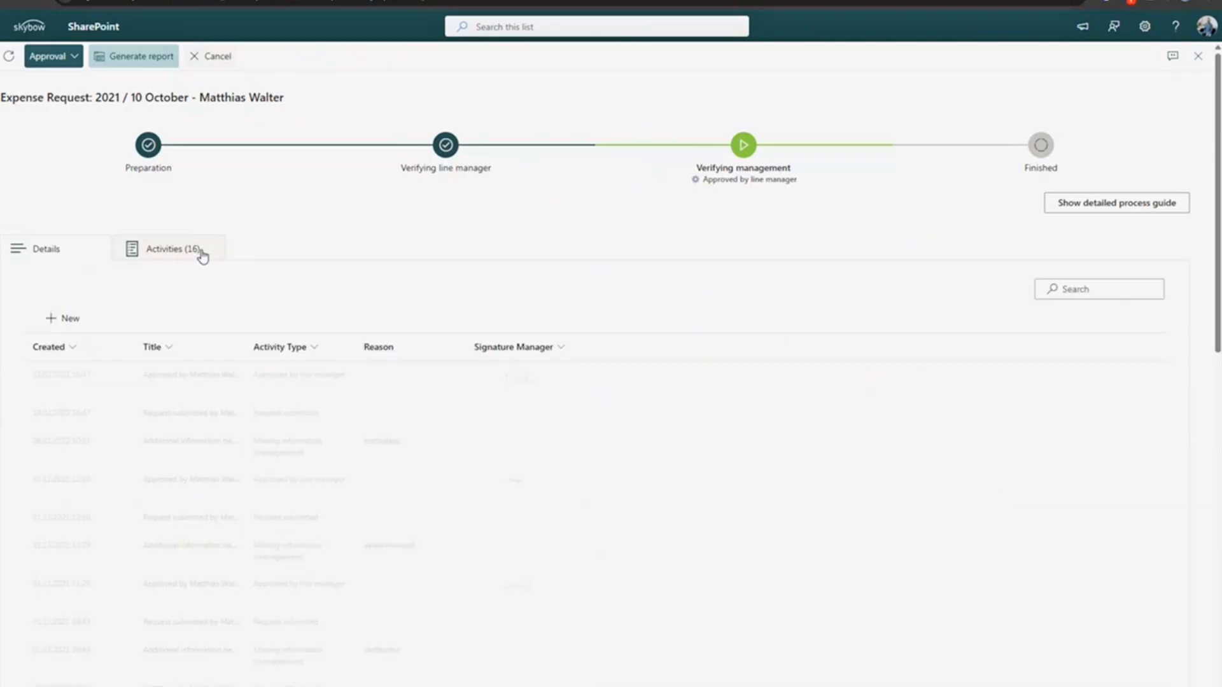
left_click(49, 251)
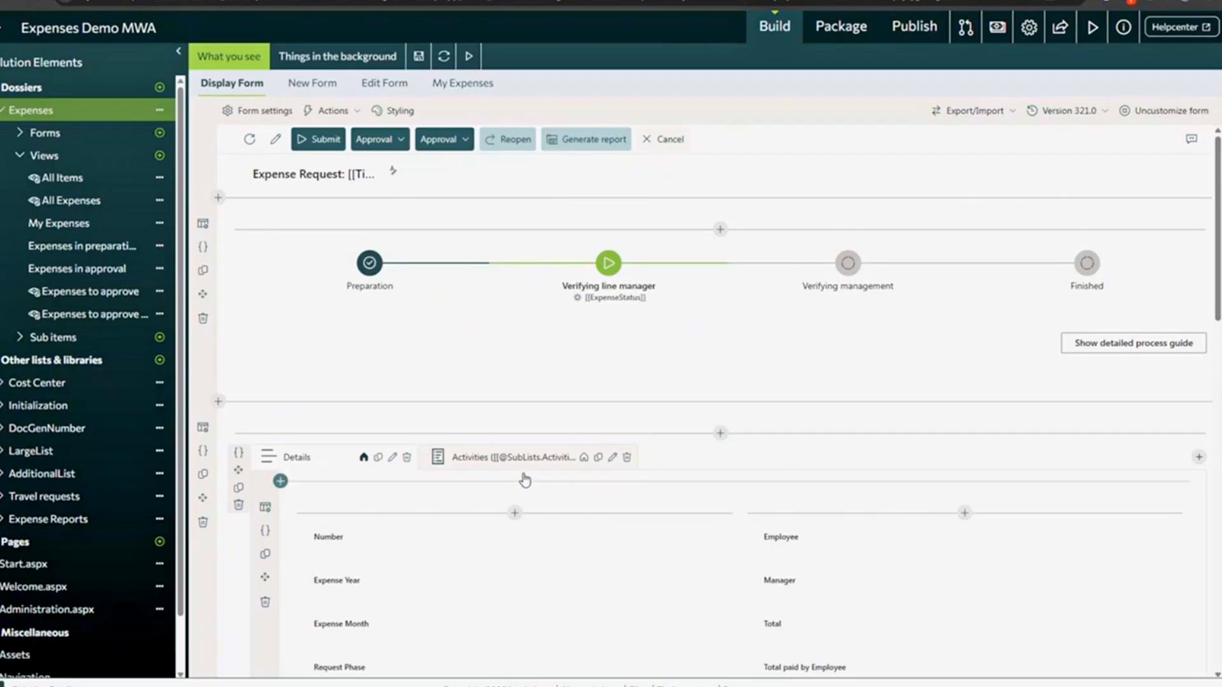
- Inspect the Activities tab name's count placeholder and the Receipts sub-list aggregates, then cancel the Tab configuration
double_click(523, 457)
left_click_drag(1078, 189, 1151, 190)
left_click(1196, 189)
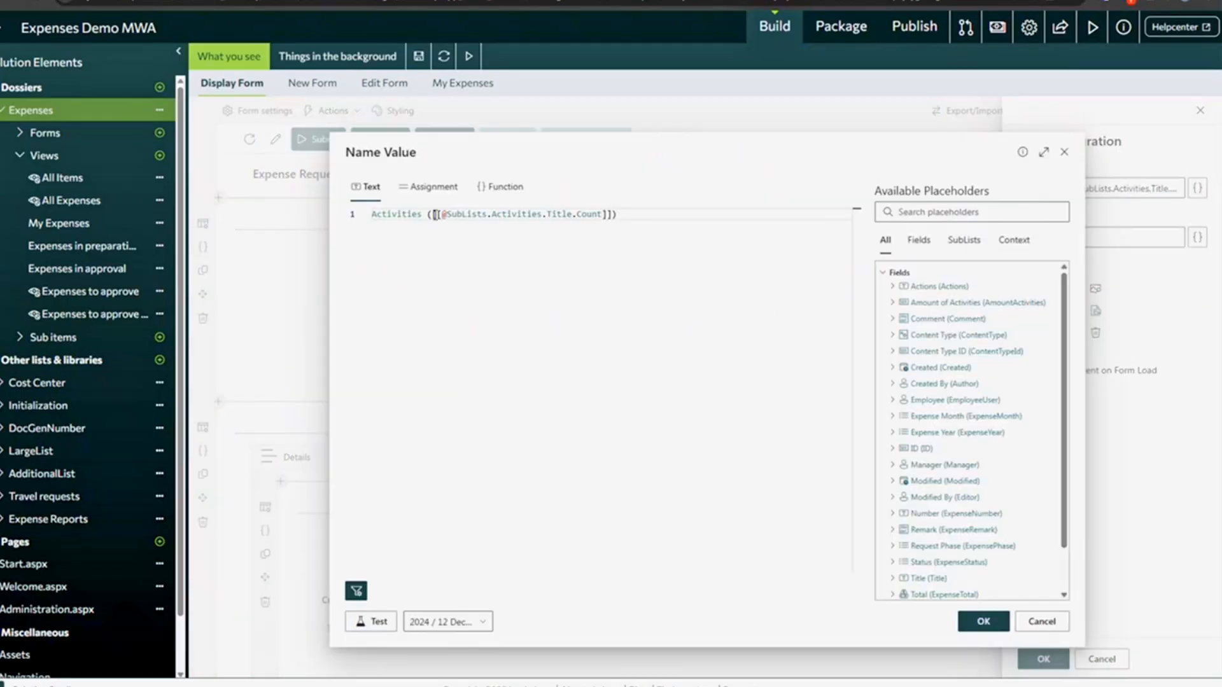
left_click_drag(434, 214, 611, 215)
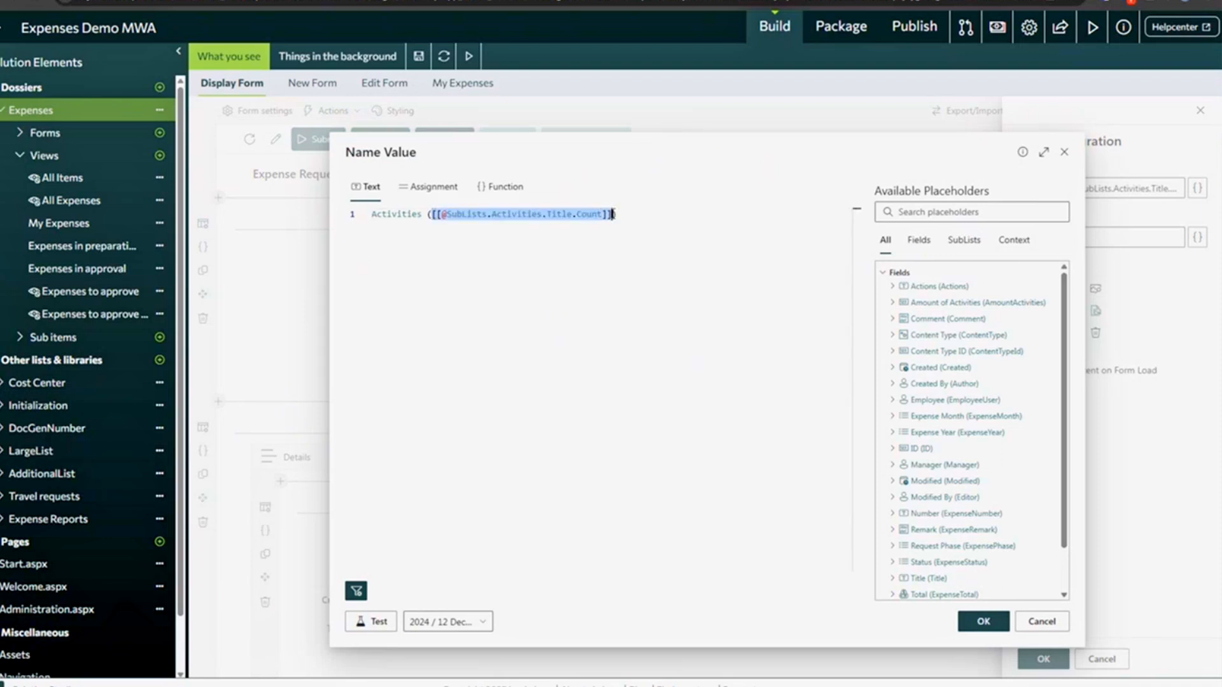
left_click(964, 240)
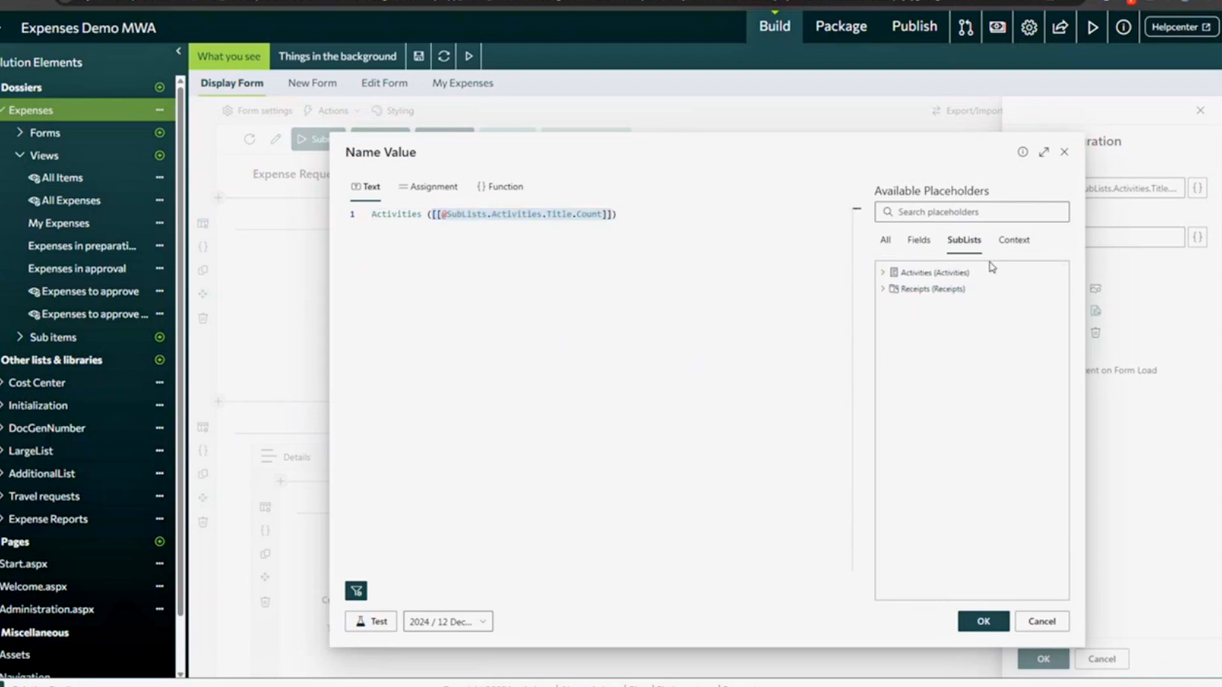
left_click(883, 289)
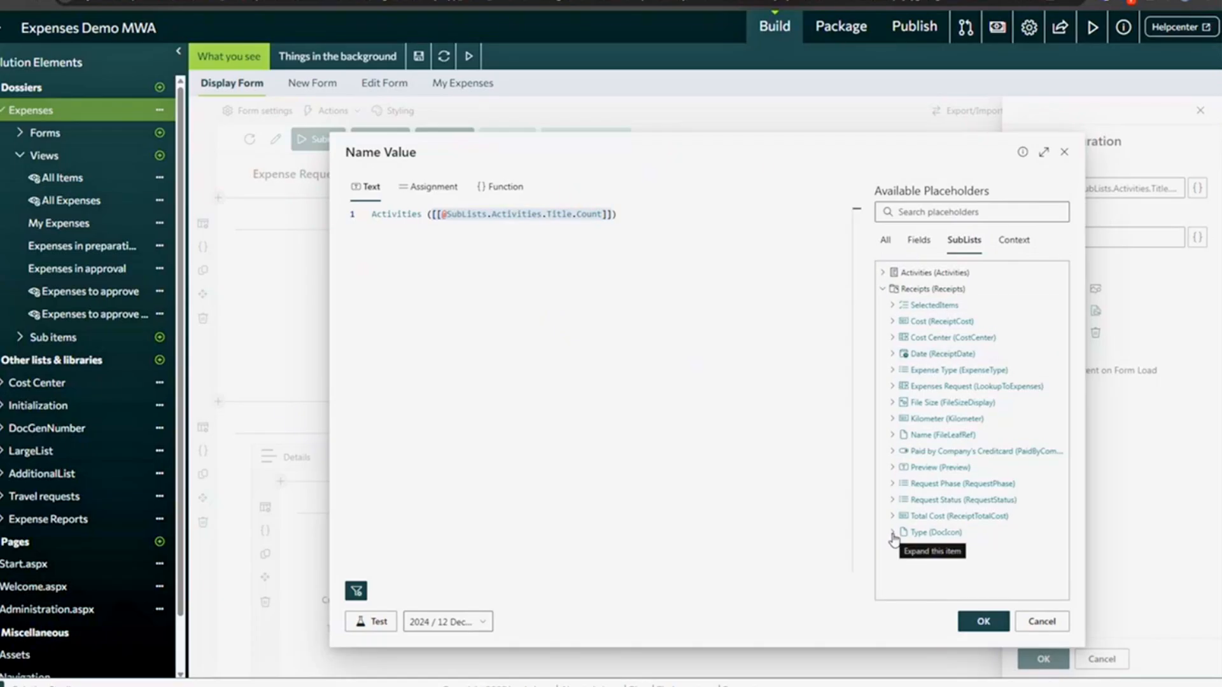
left_click(893, 534)
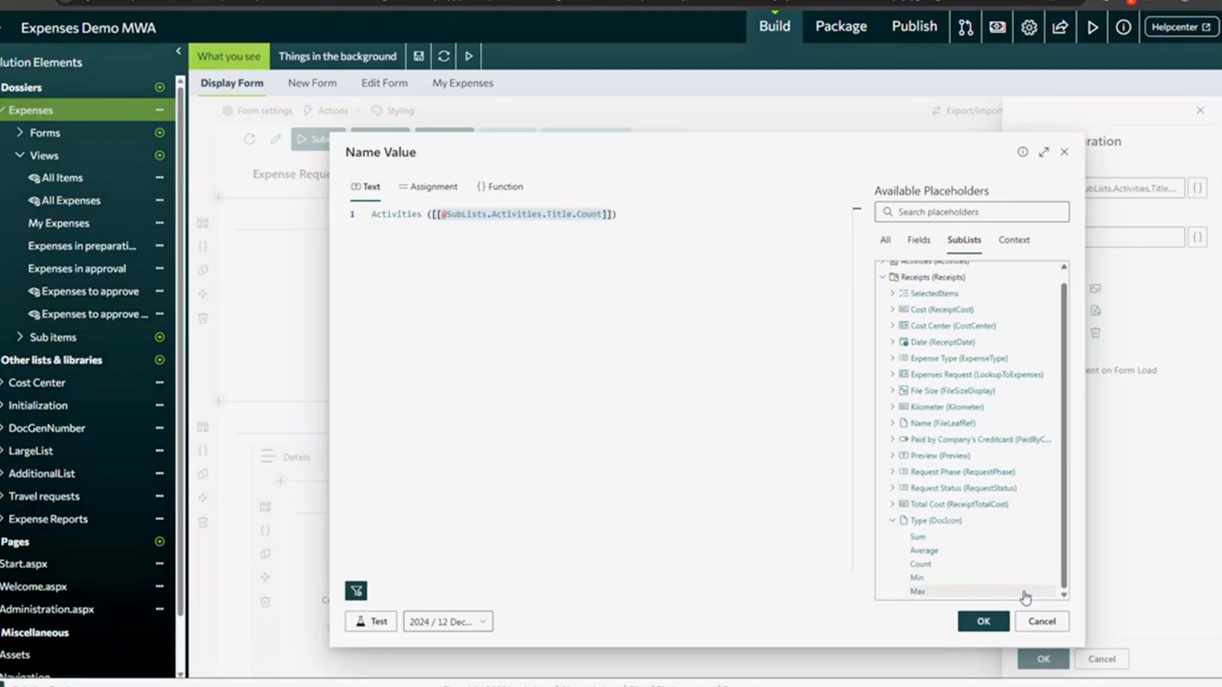
left_click(1042, 621)
left_click(1063, 188)
left_click_drag(1063, 189, 1197, 199)
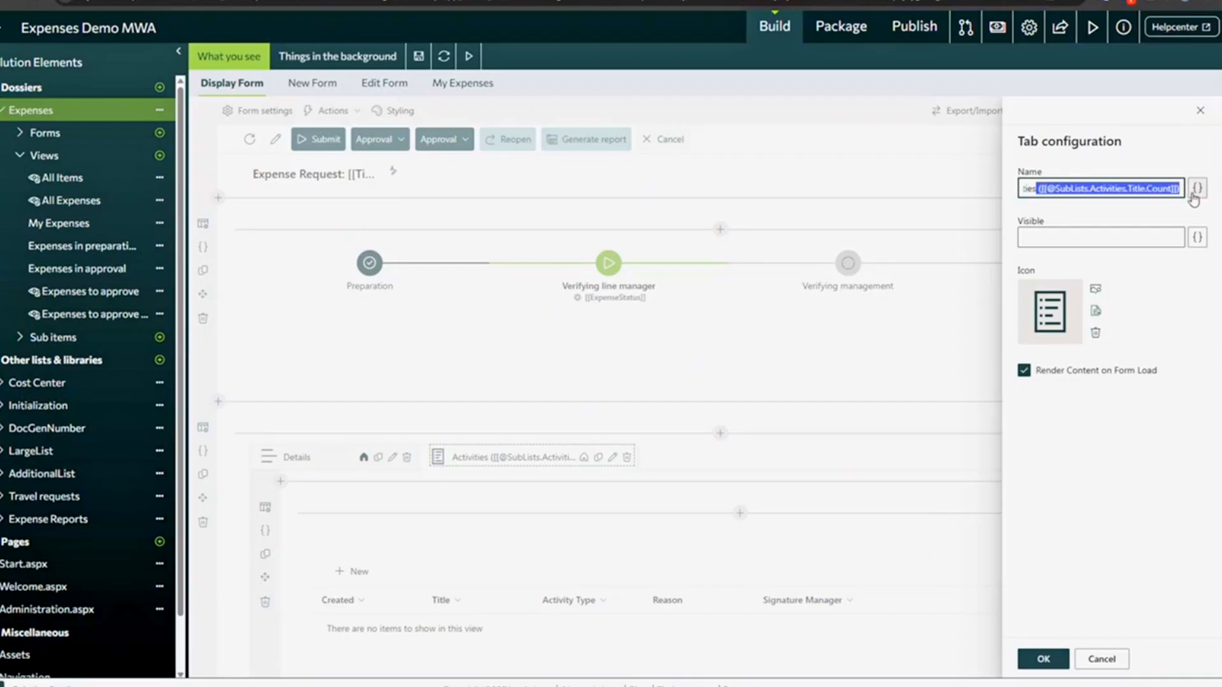
left_click(1103, 661)
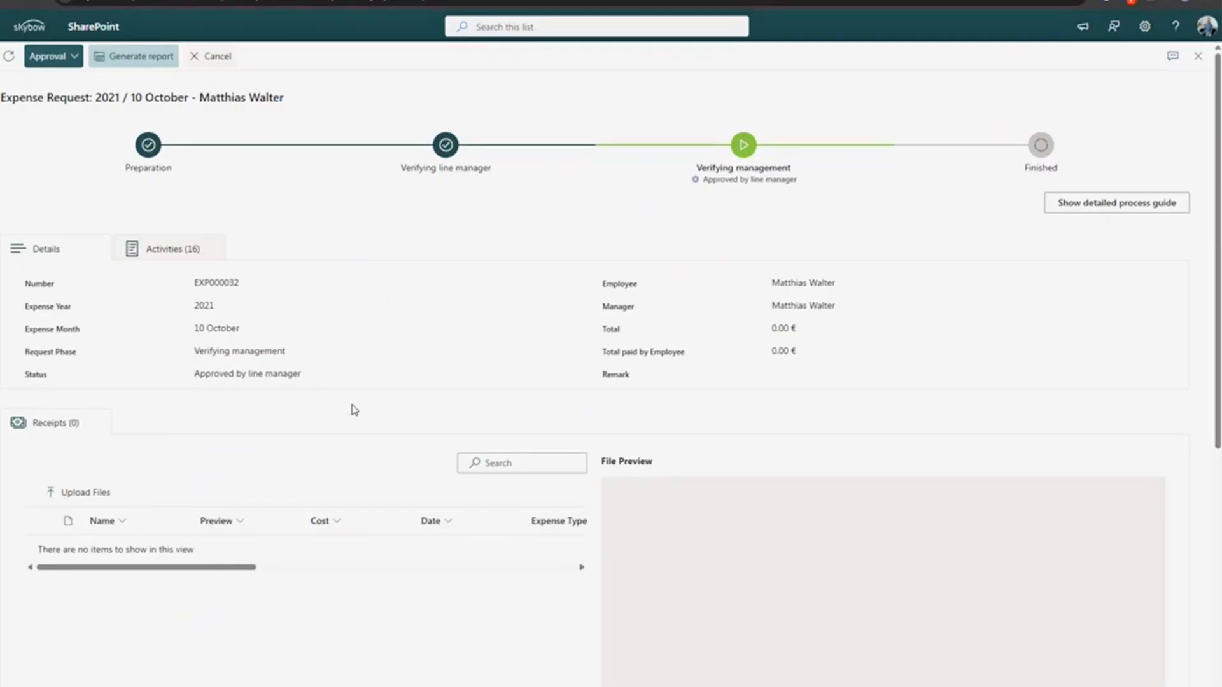
- Highlight the 2021 / 10 October request's detail values next to Activities (16)
left_click_drag(36, 284, 319, 382)
left_click(237, 350)
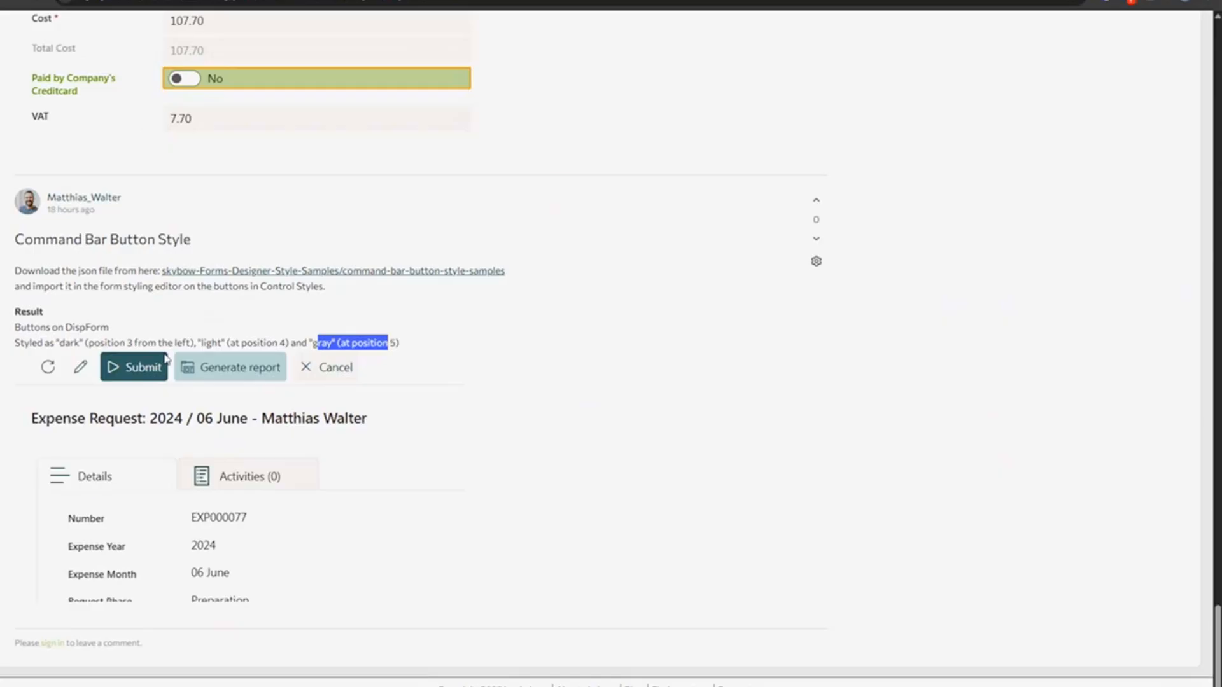
- Scroll the skybow Community style samples down to Left labeled inputs, then return to SharePoint
scroll(168, 382, "up", 15)
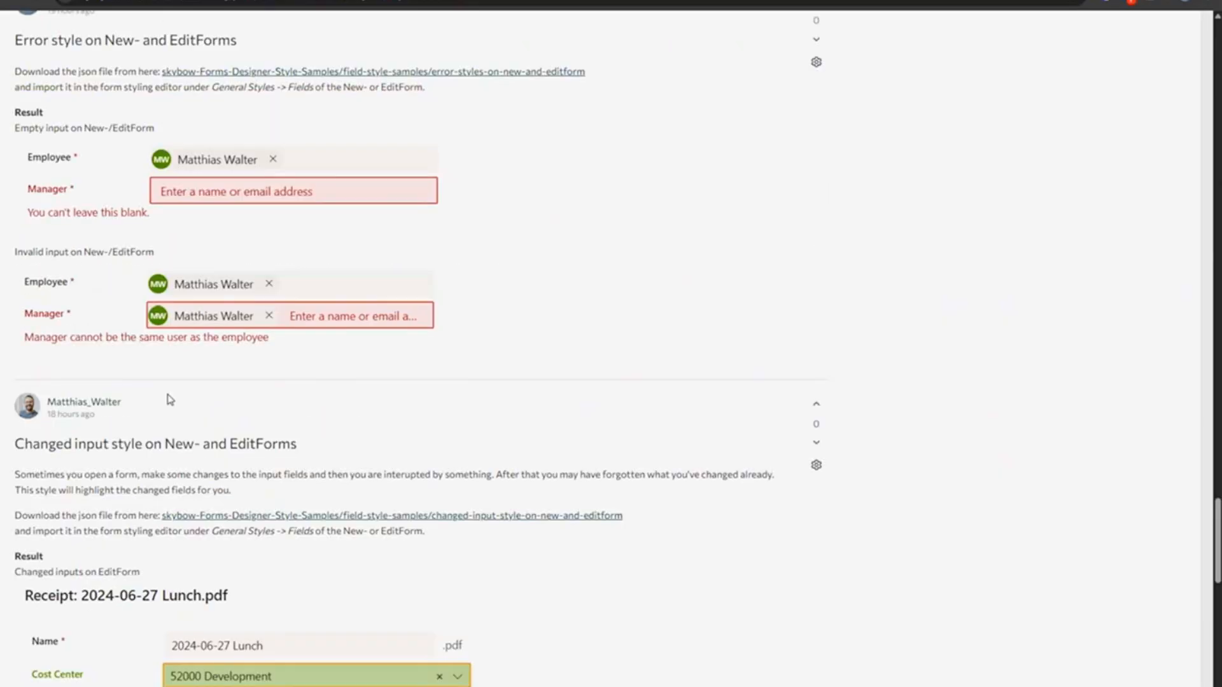
scroll(168, 402, "up", 15)
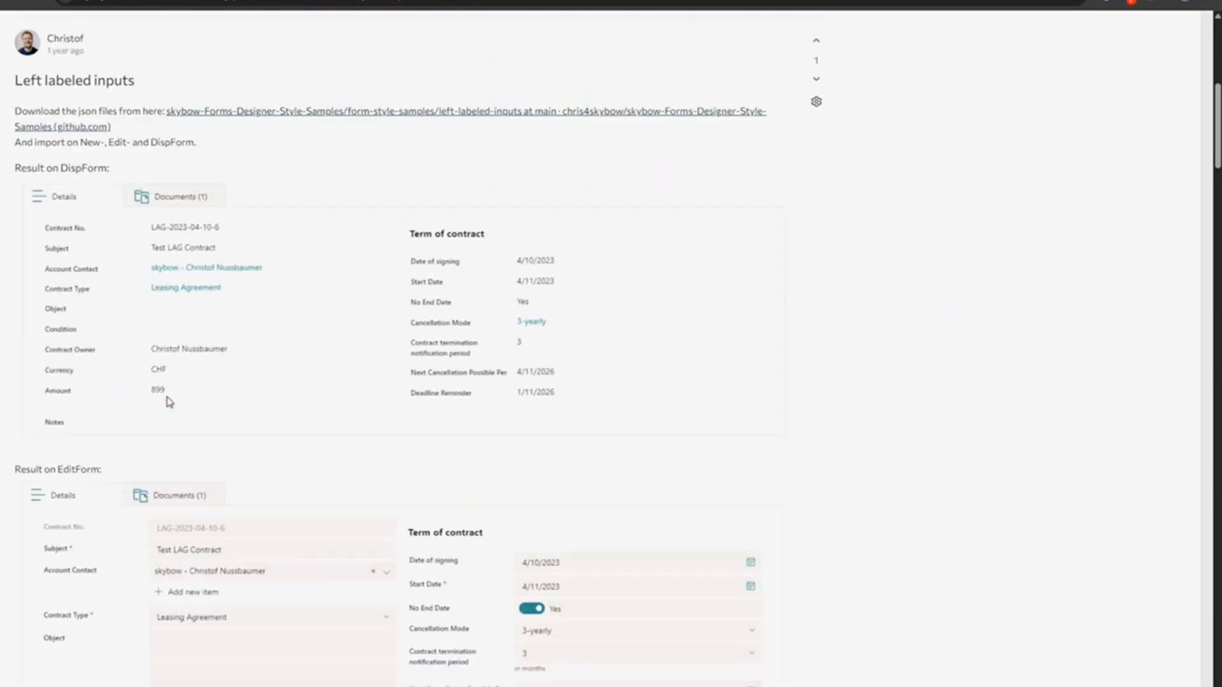
scroll(144, 153, "down", 1)
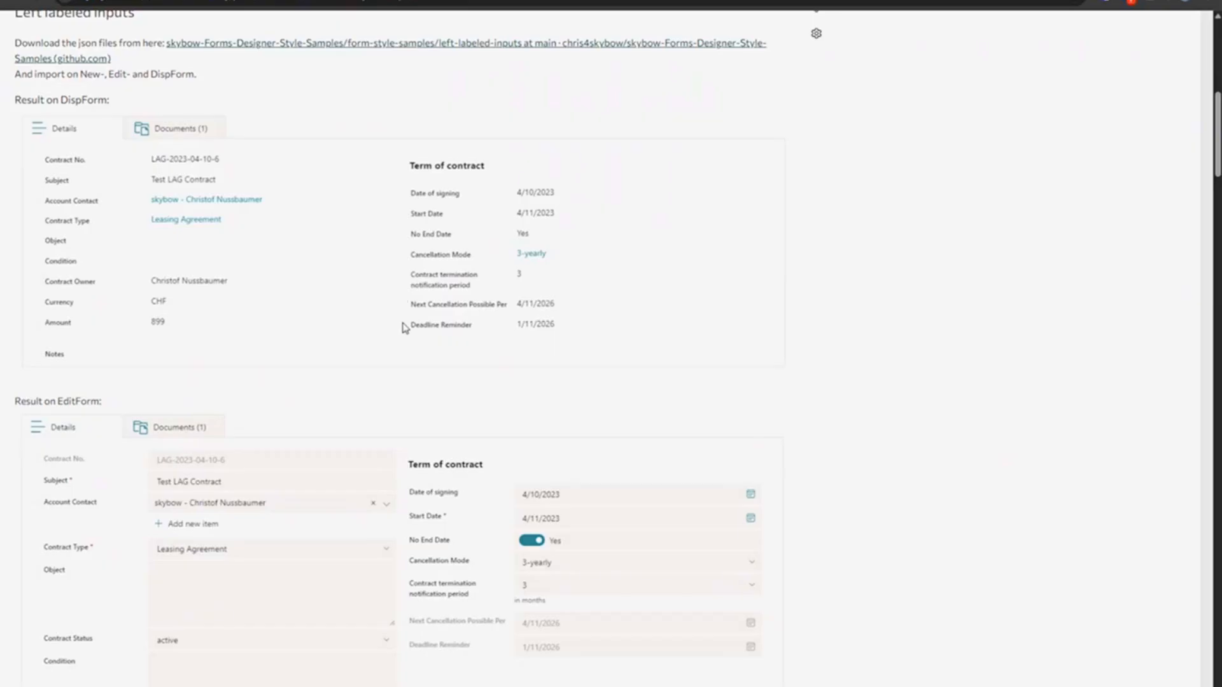
scroll(272, 322, "down", 9)
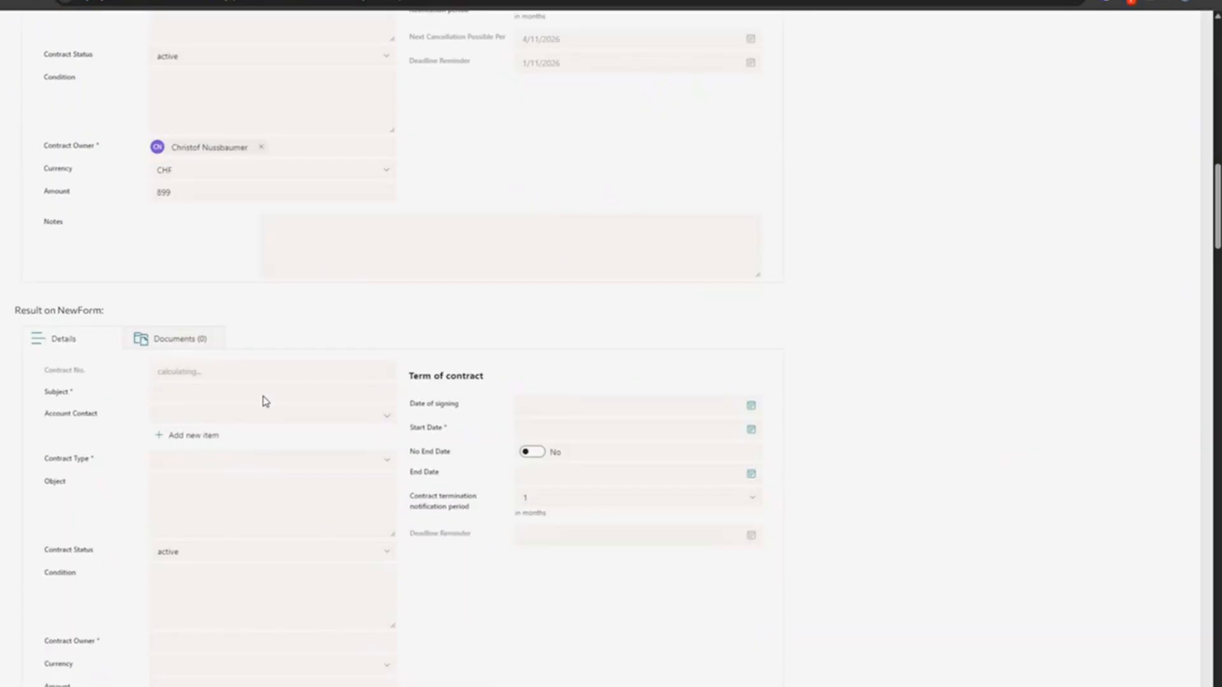
scroll(170, 379, "up", 12)
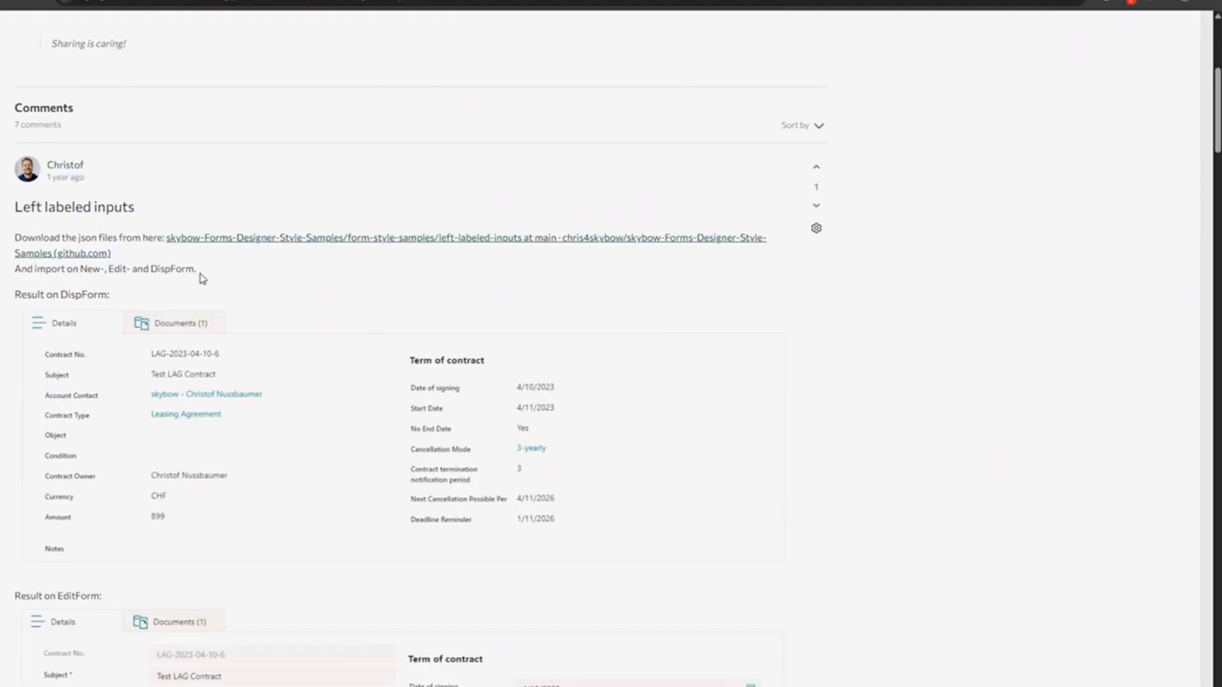
scroll(240, 391, "down", 1)
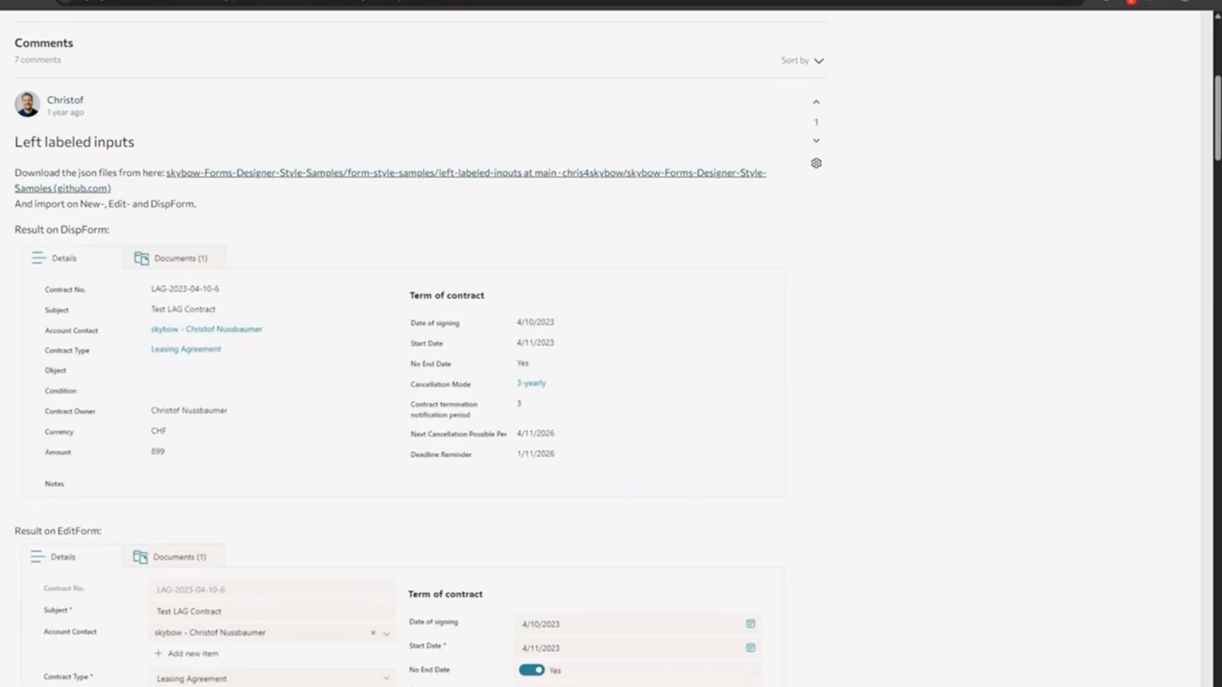
scroll(211, 309, "down", 5)
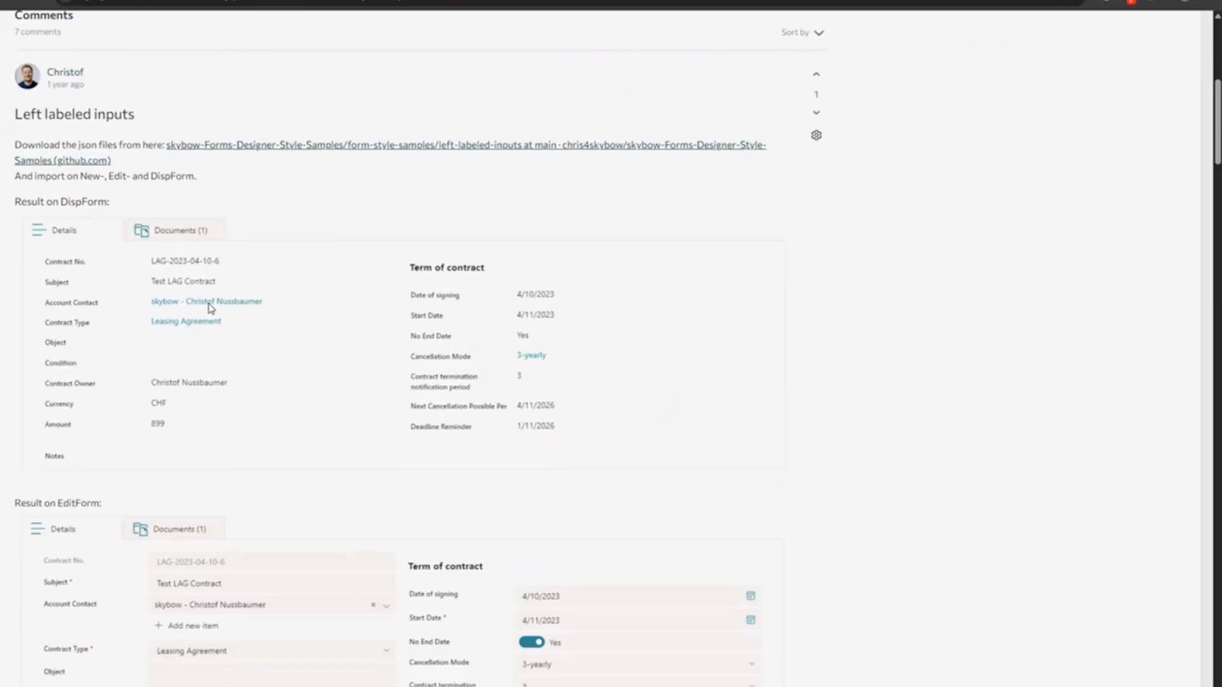
scroll(211, 309, "down", 5)
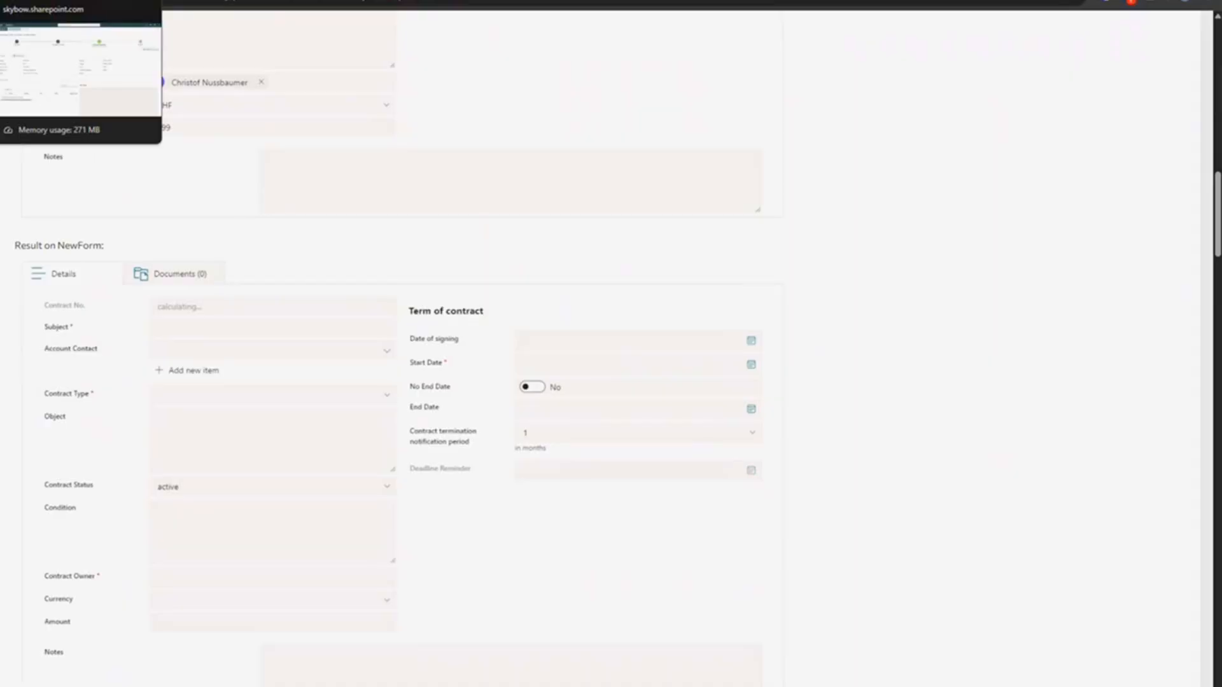
left_click(64, 1)
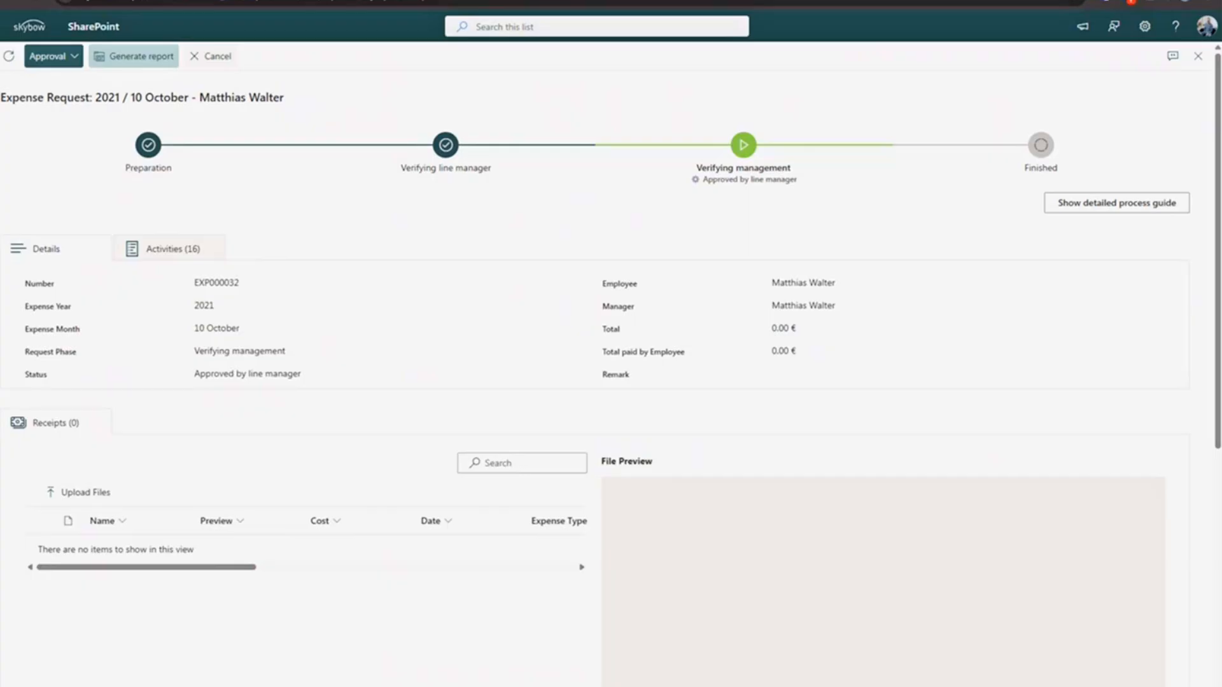
- Close the current request and view the 2024 / 12 December expense request
left_click(216, 57)
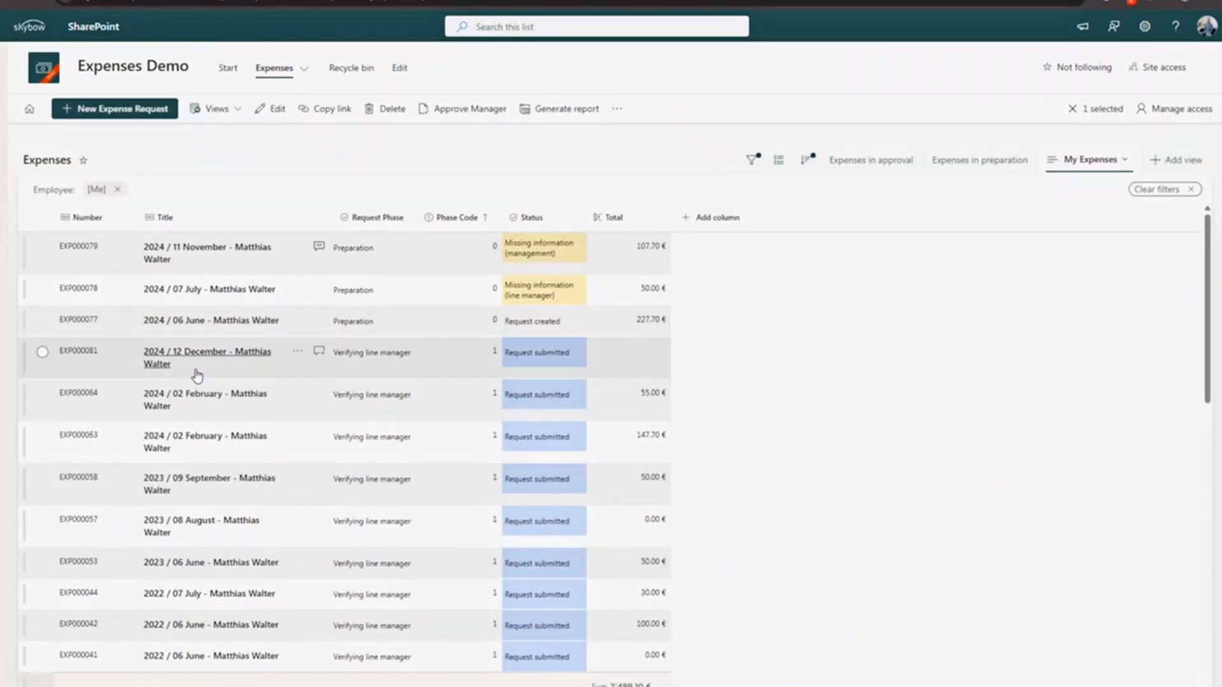
left_click(242, 355)
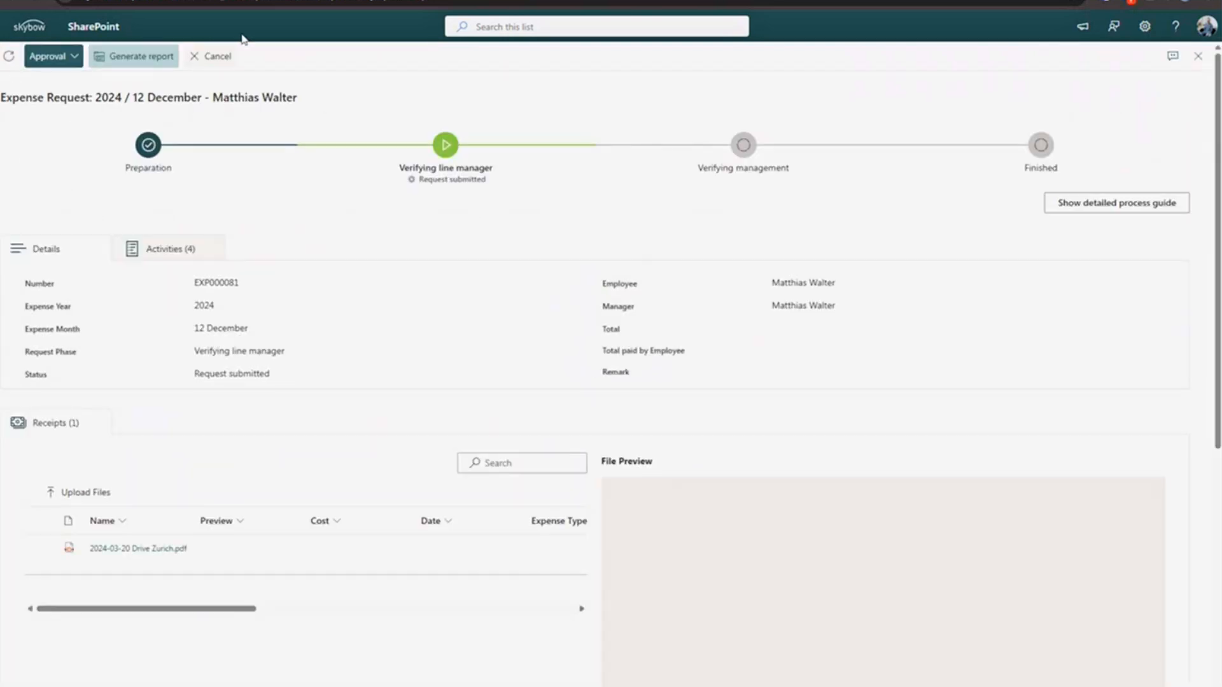
left_click(212, 56)
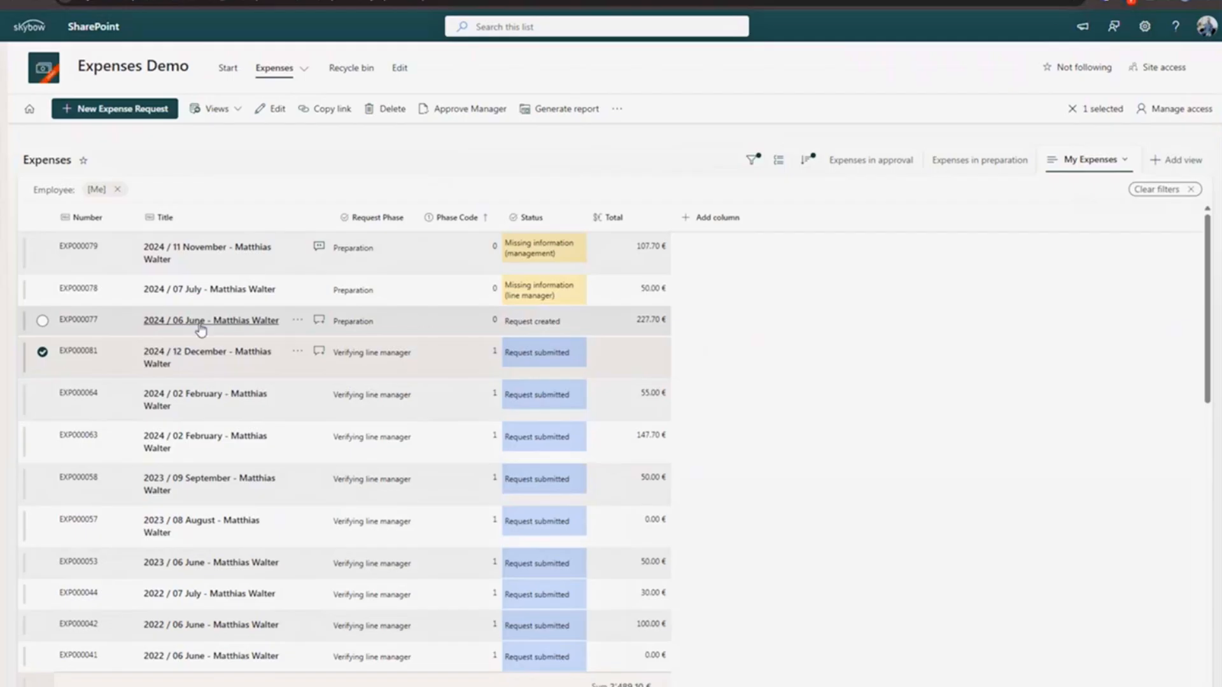
- Edit the 2024 / 06 June request, leave it unsaved, and start a new expense request
left_click(159, 321)
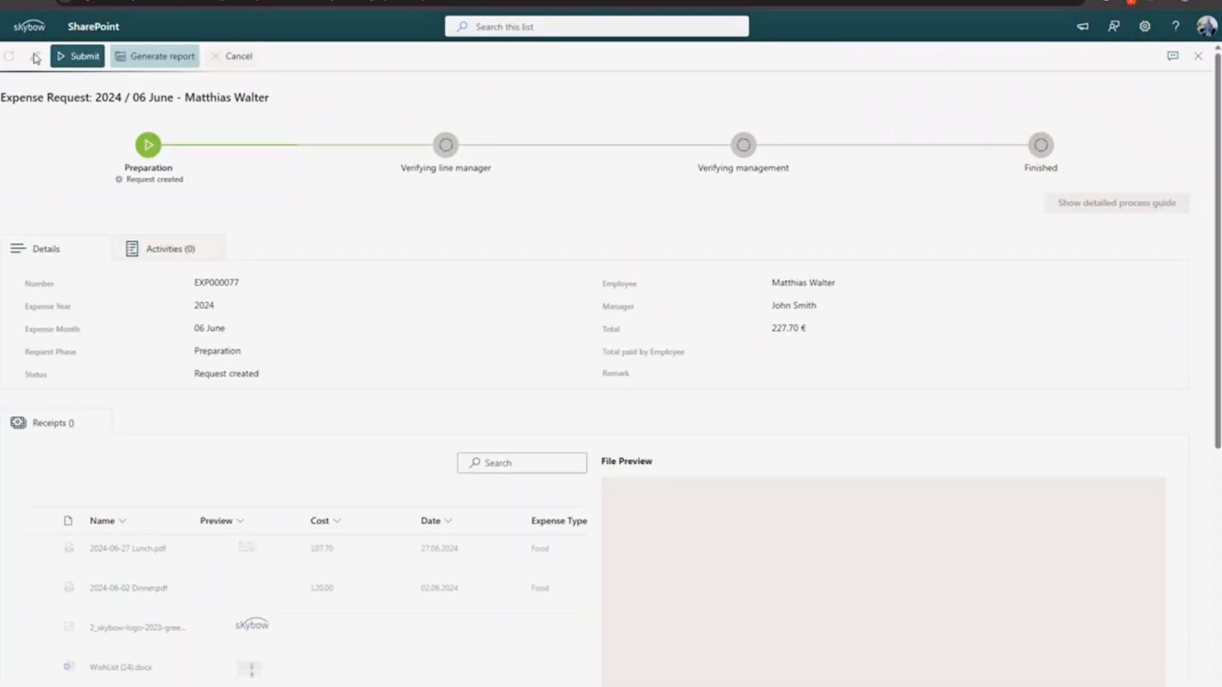
left_click(34, 56)
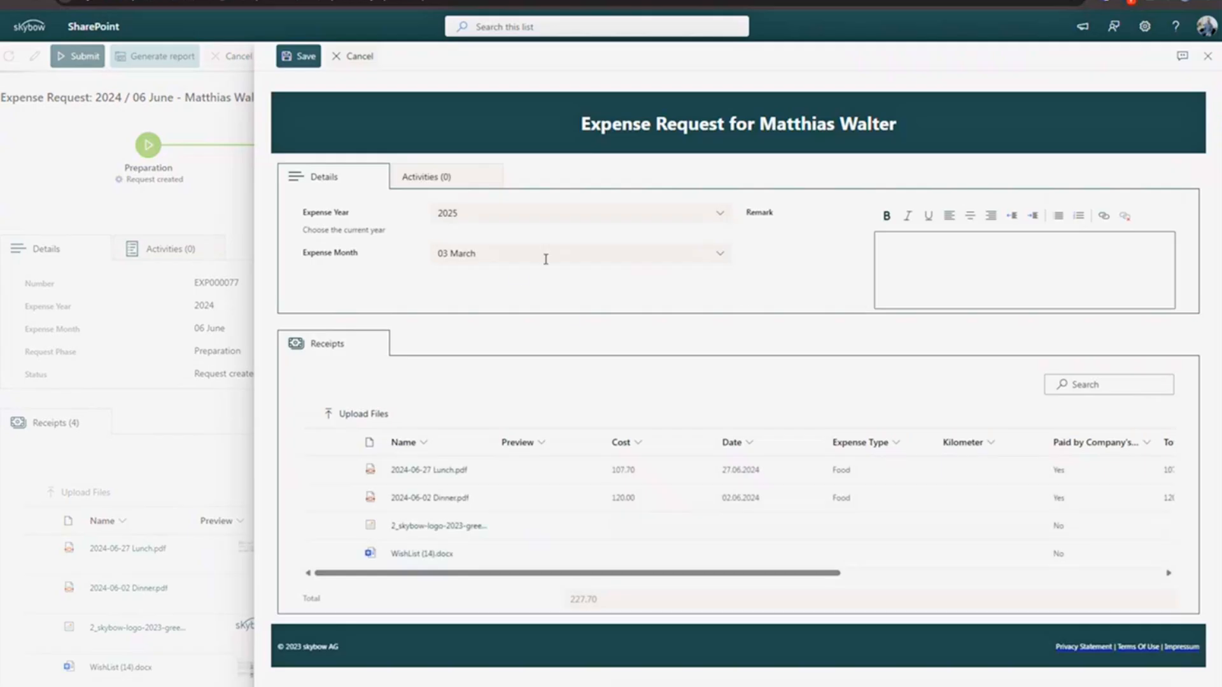
left_click(298, 57)
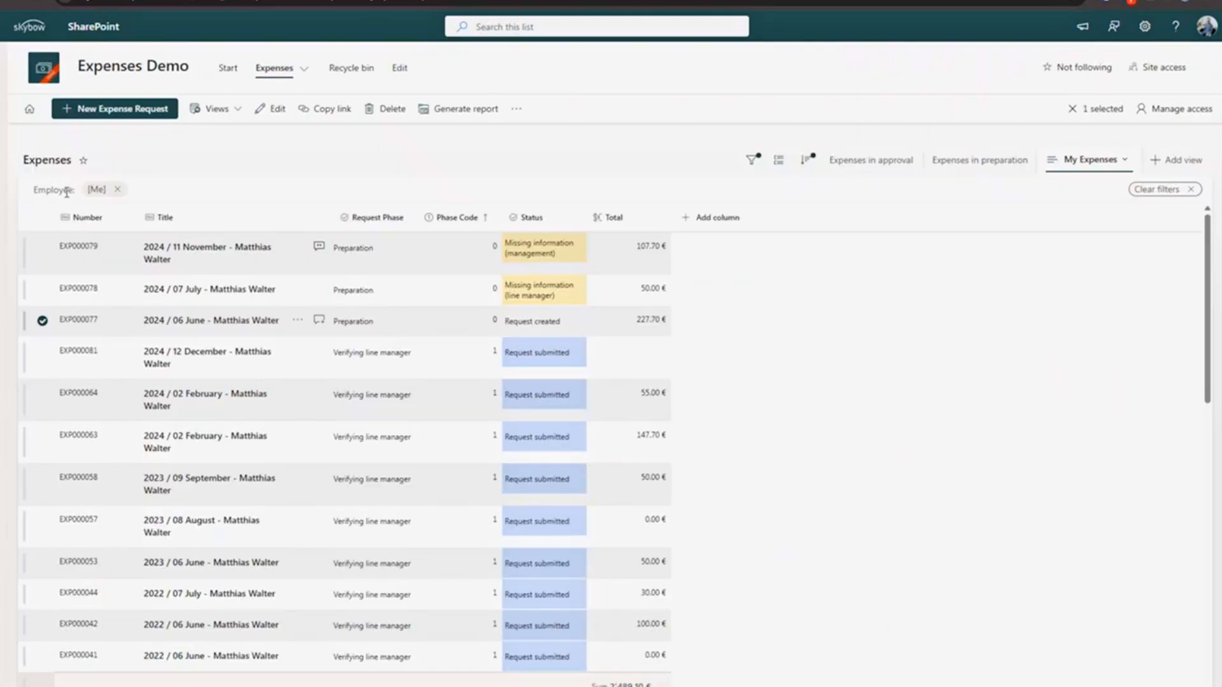
left_click(70, 109)
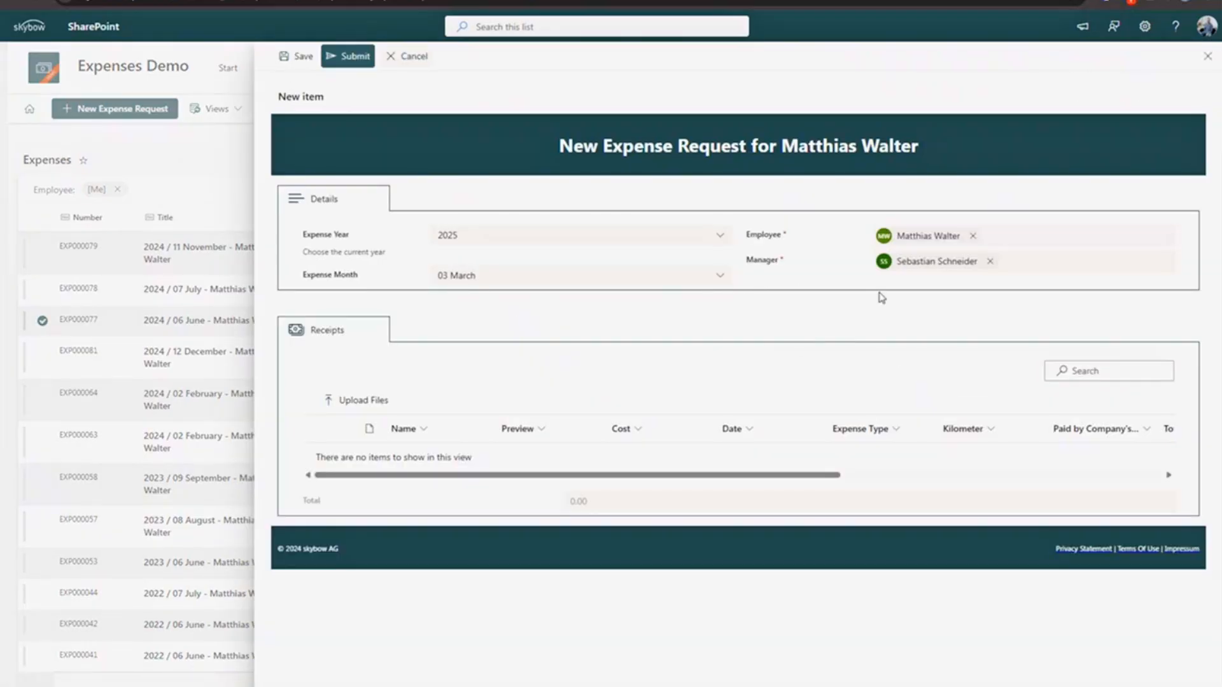
- Clear the prefilled Manager and highlight the resulting blank-field error
left_click(990, 262)
left_click_drag(750, 261, 854, 283)
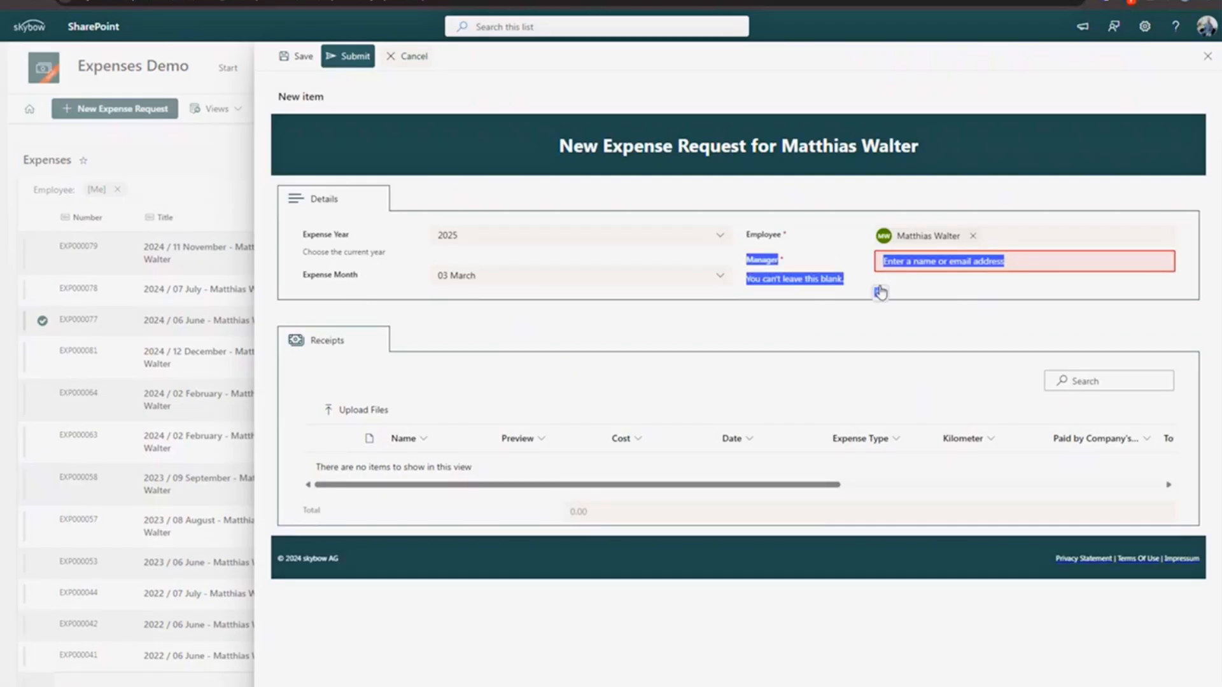
left_click(966, 285)
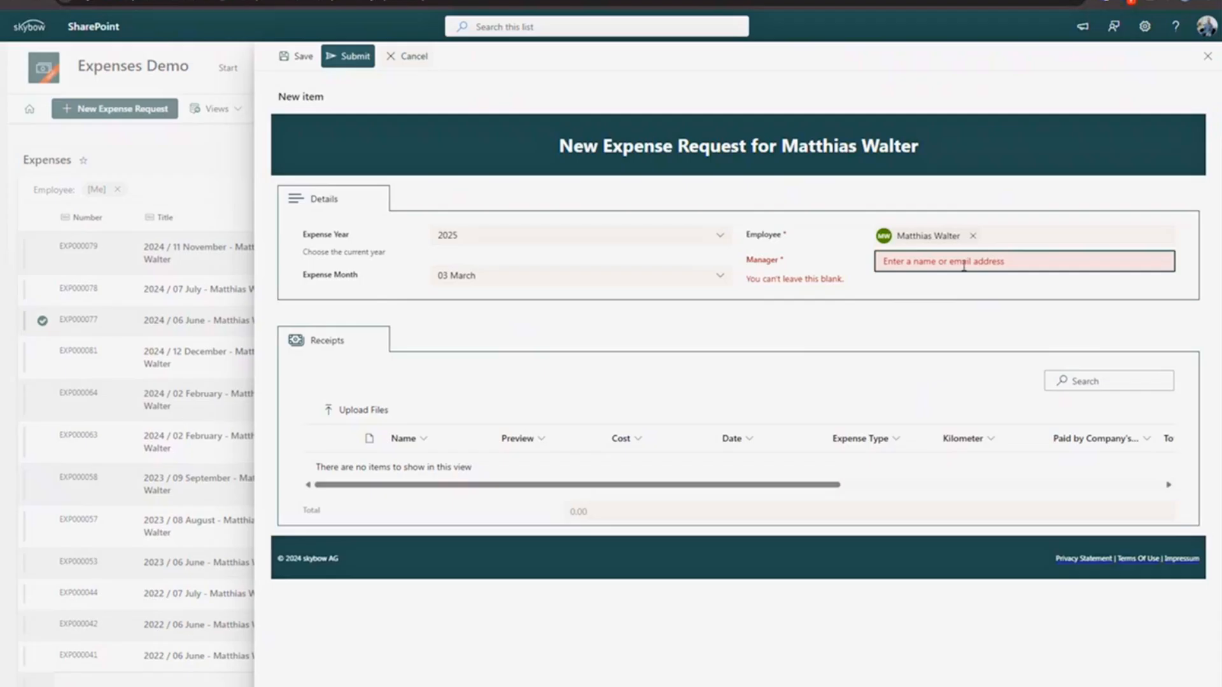
left_click_drag(747, 263, 780, 289)
left_click(908, 292)
left_click(789, 291)
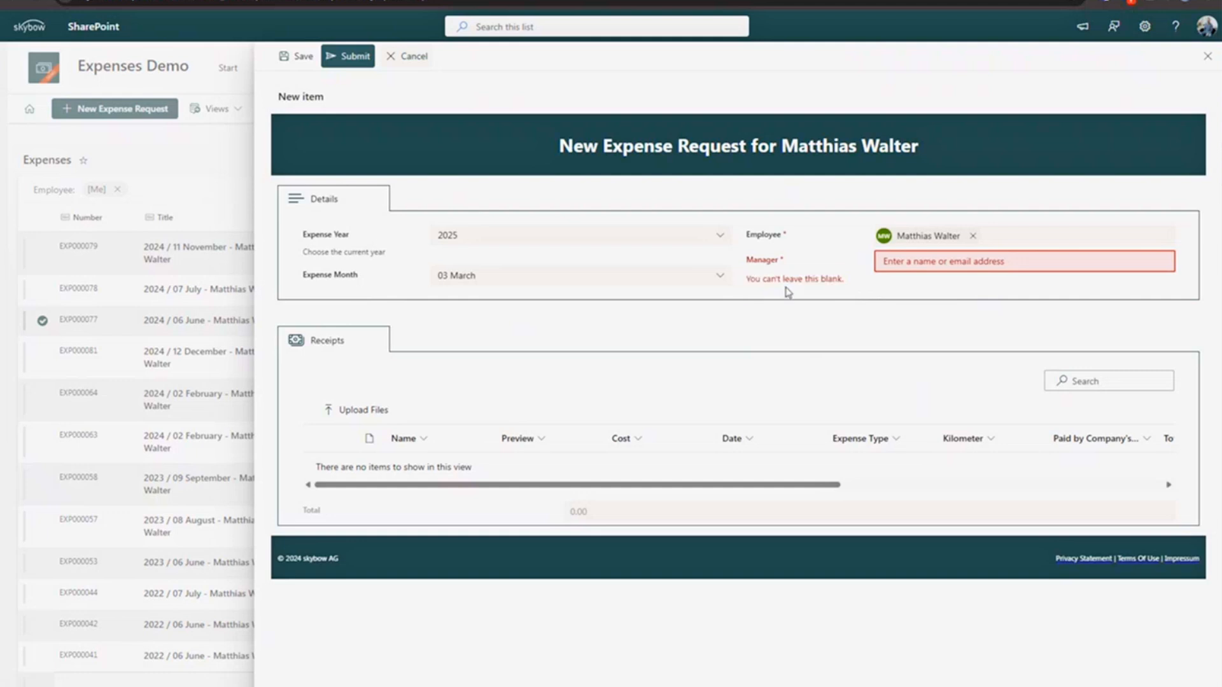
- Pick the employee themself as Manager and highlight the same-user error
left_click(904, 262)
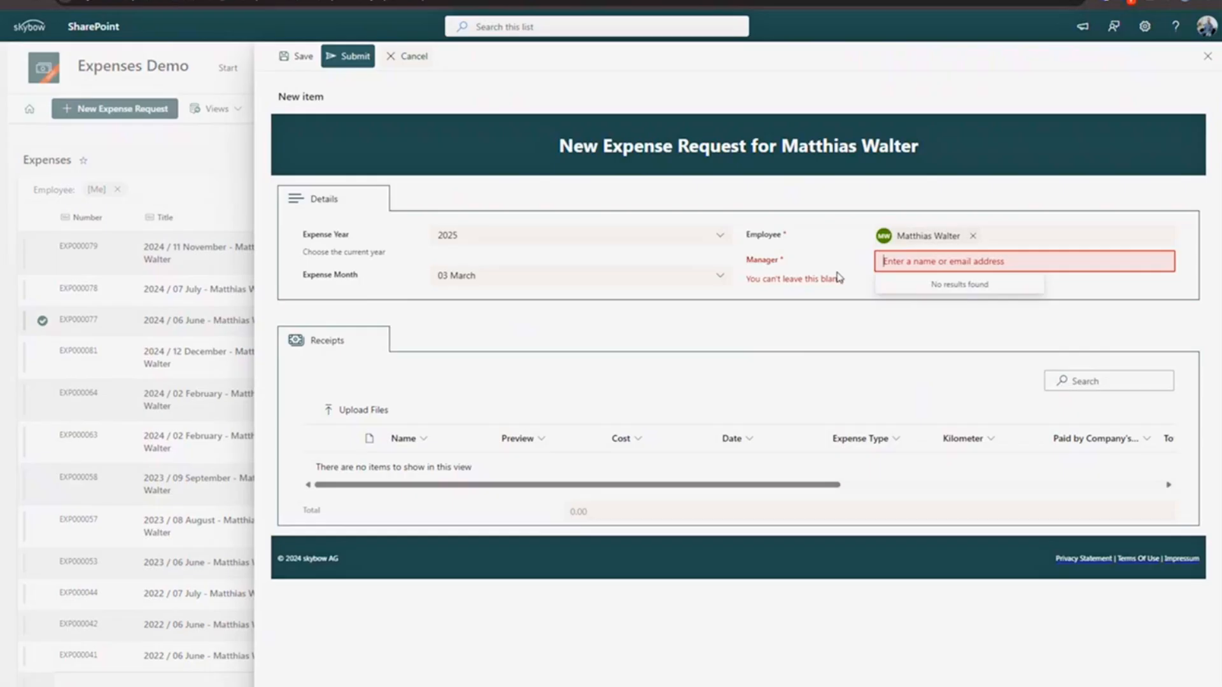
type("matt")
left_click(930, 292)
left_click_drag(754, 280, 928, 281)
left_click(777, 290)
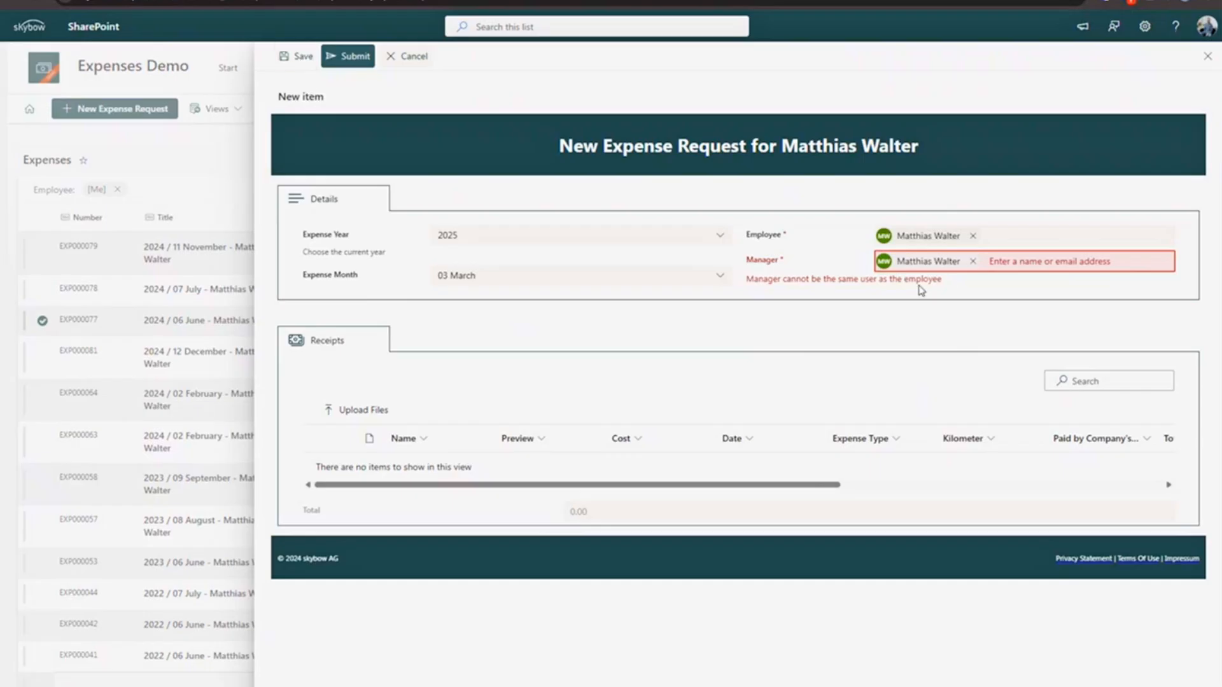
- Replace the Manager with a different user found by name search
left_click(972, 261)
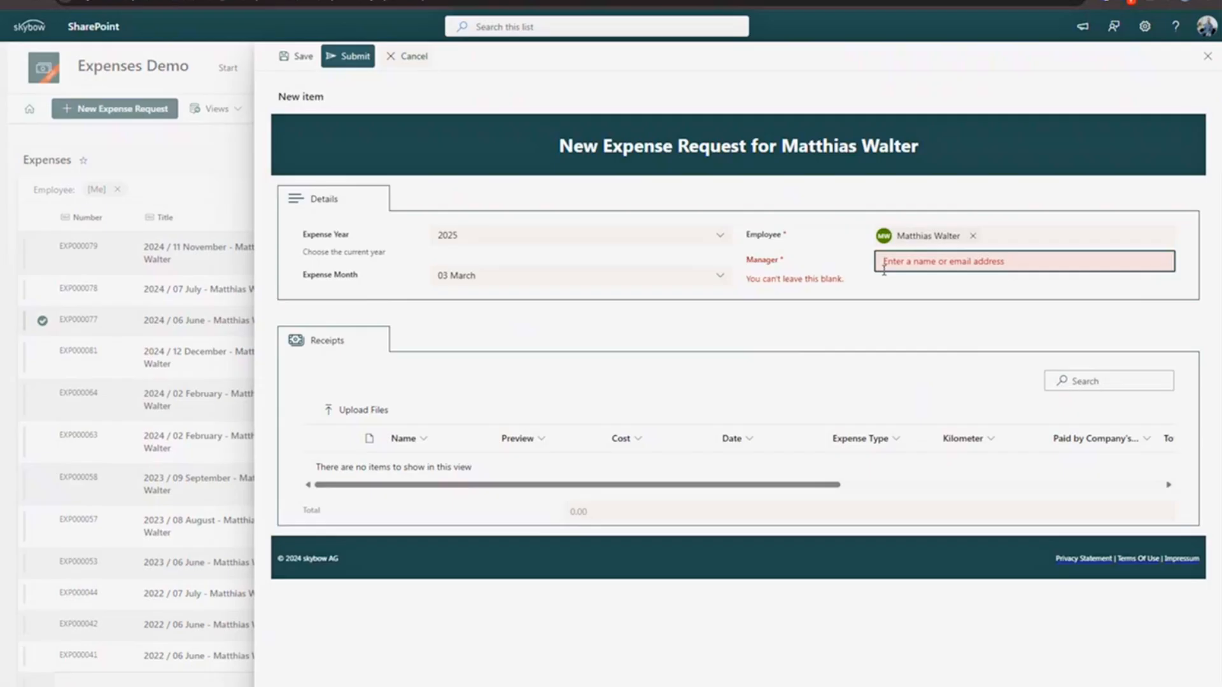
type("john")
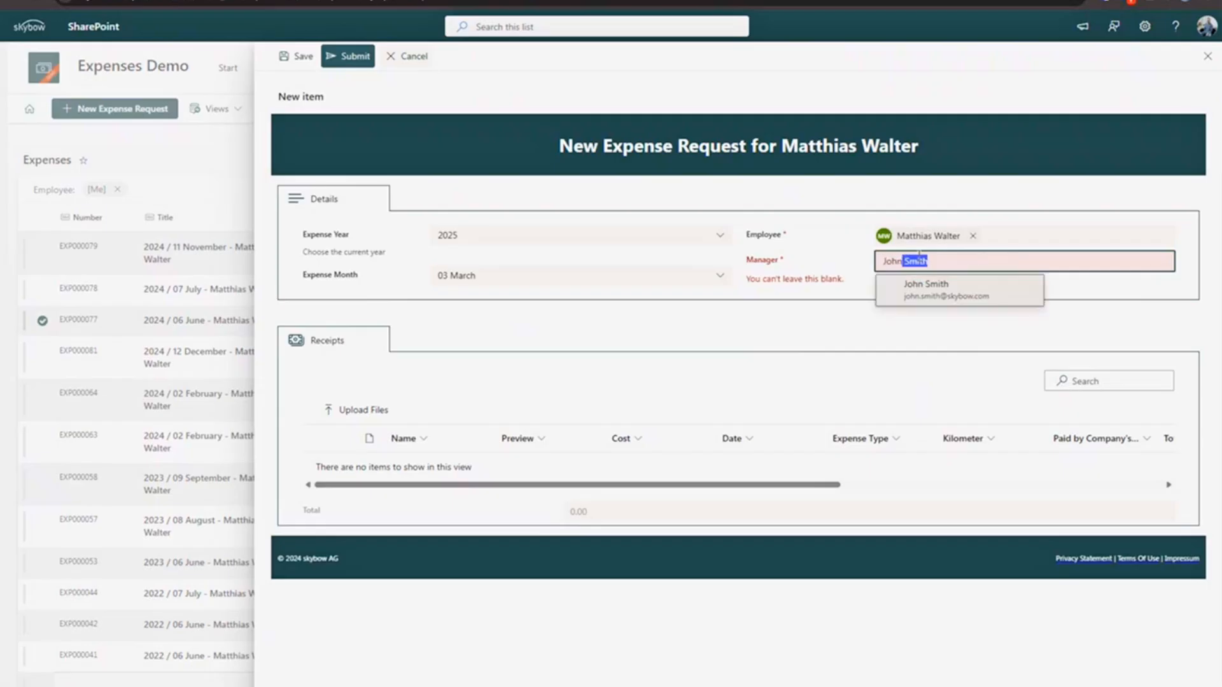
left_click(924, 285)
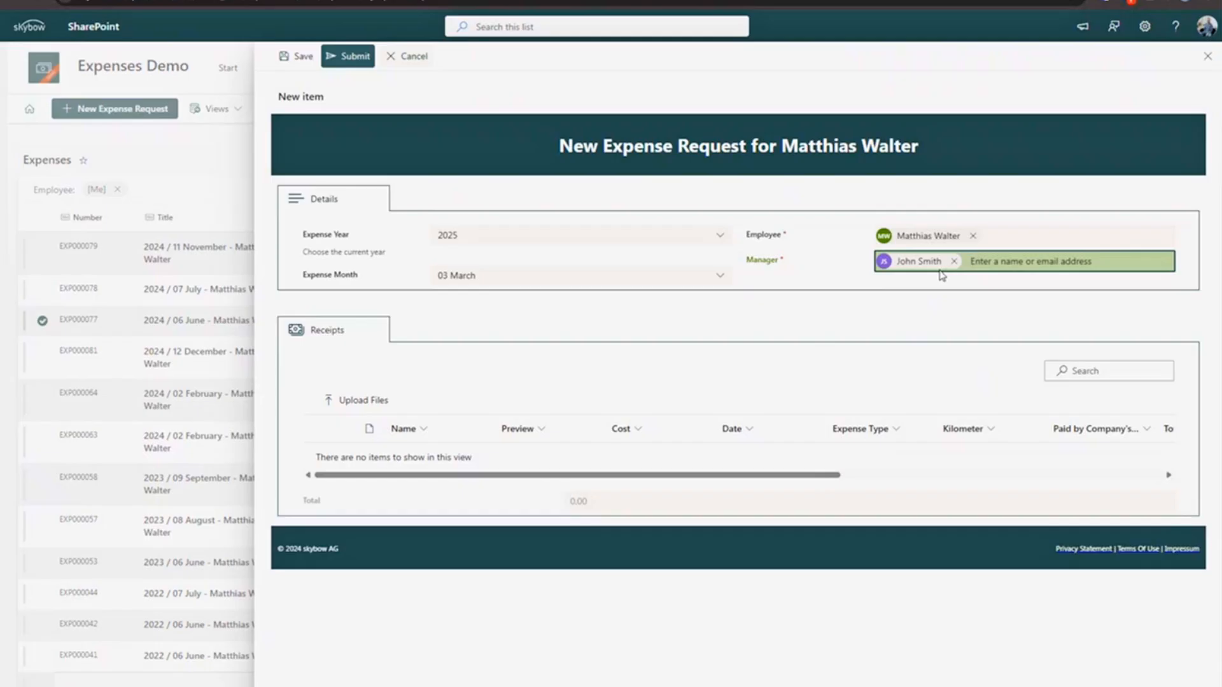
left_click(503, 235)
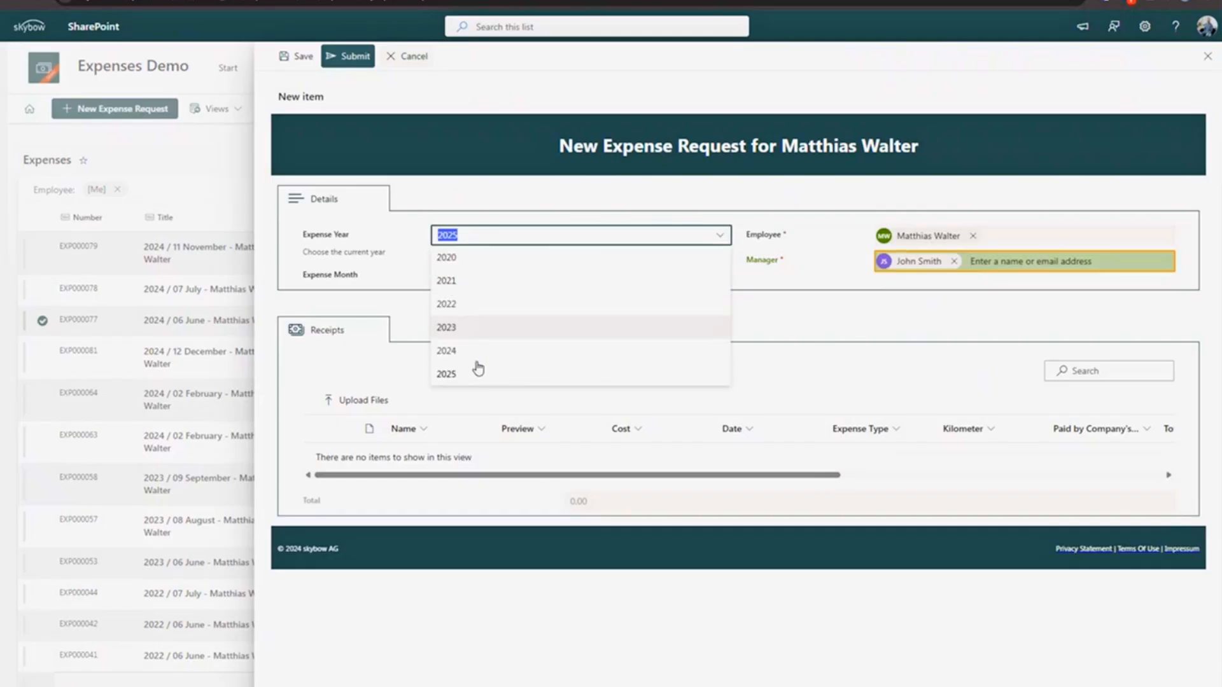
- Choose 2024 as Expense Year and 02 February as Expense Month
left_click(476, 351)
left_click(472, 275)
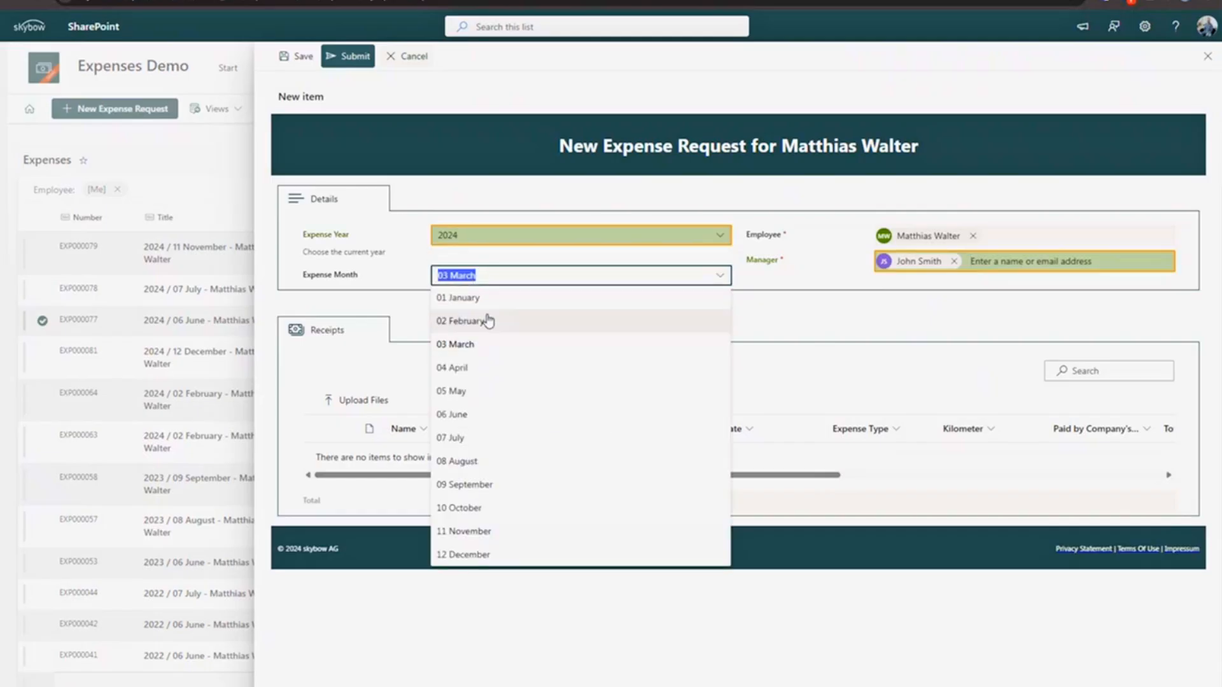
left_click(488, 320)
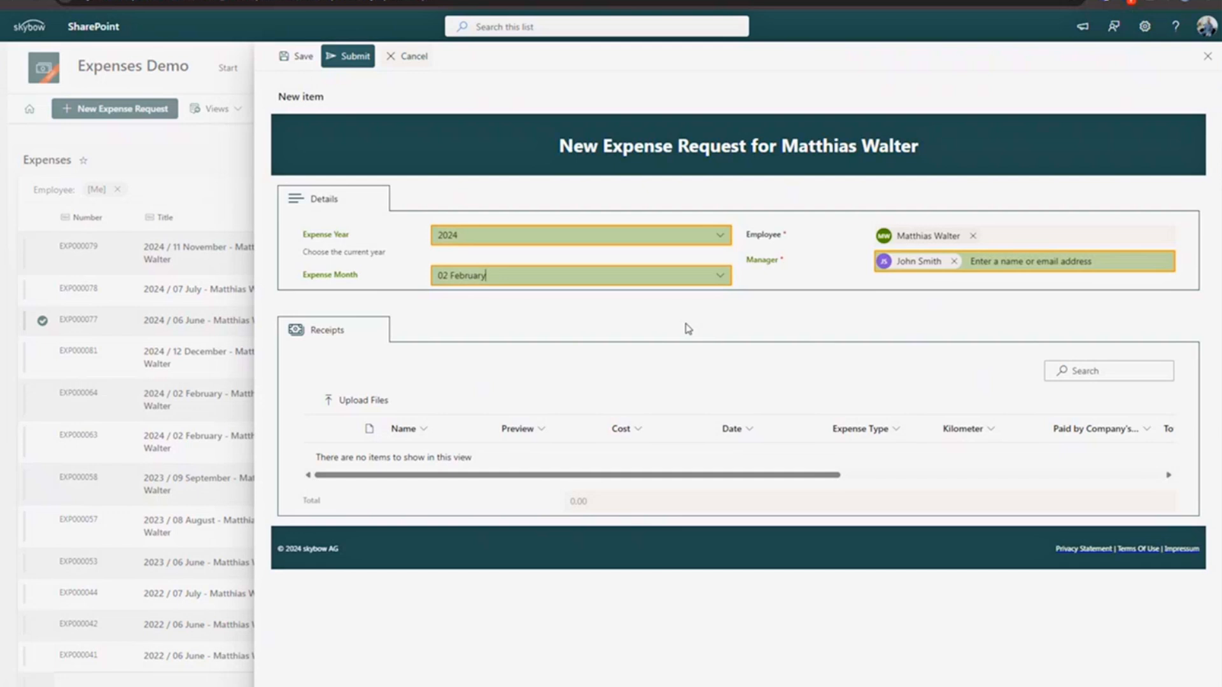
left_click(714, 276)
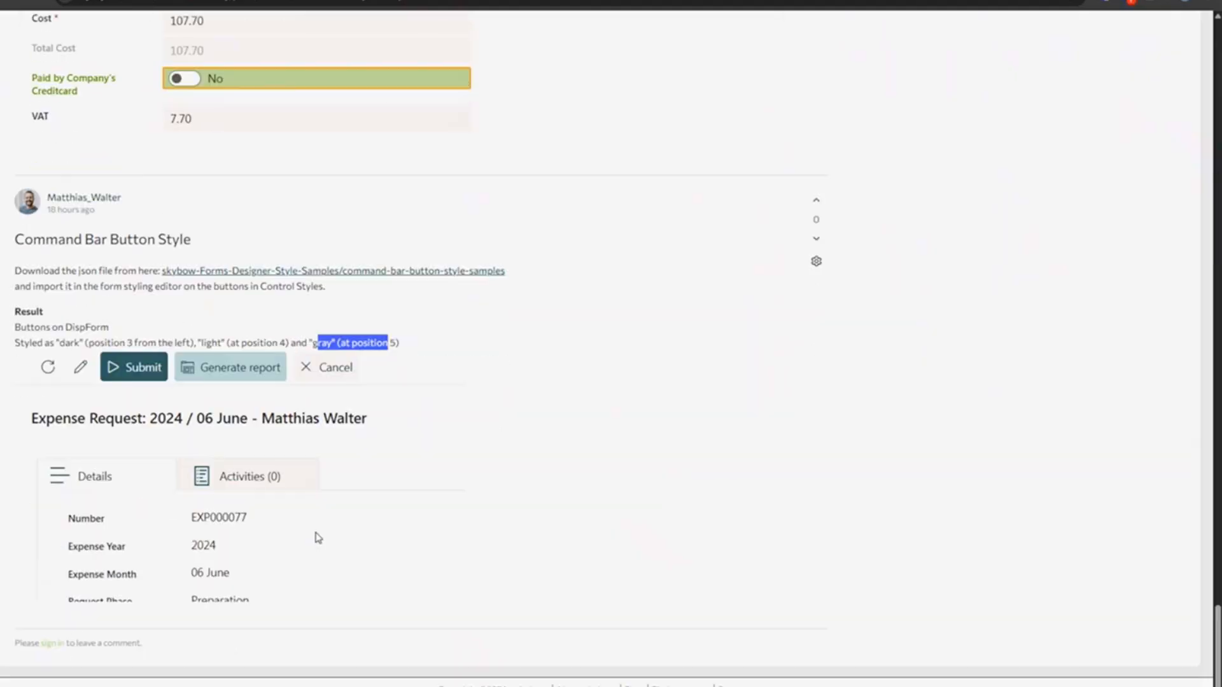
- Highlight the 'Changed input style on New- and EditForms' post title and its import instructions
scroll(319, 537, "up", 8)
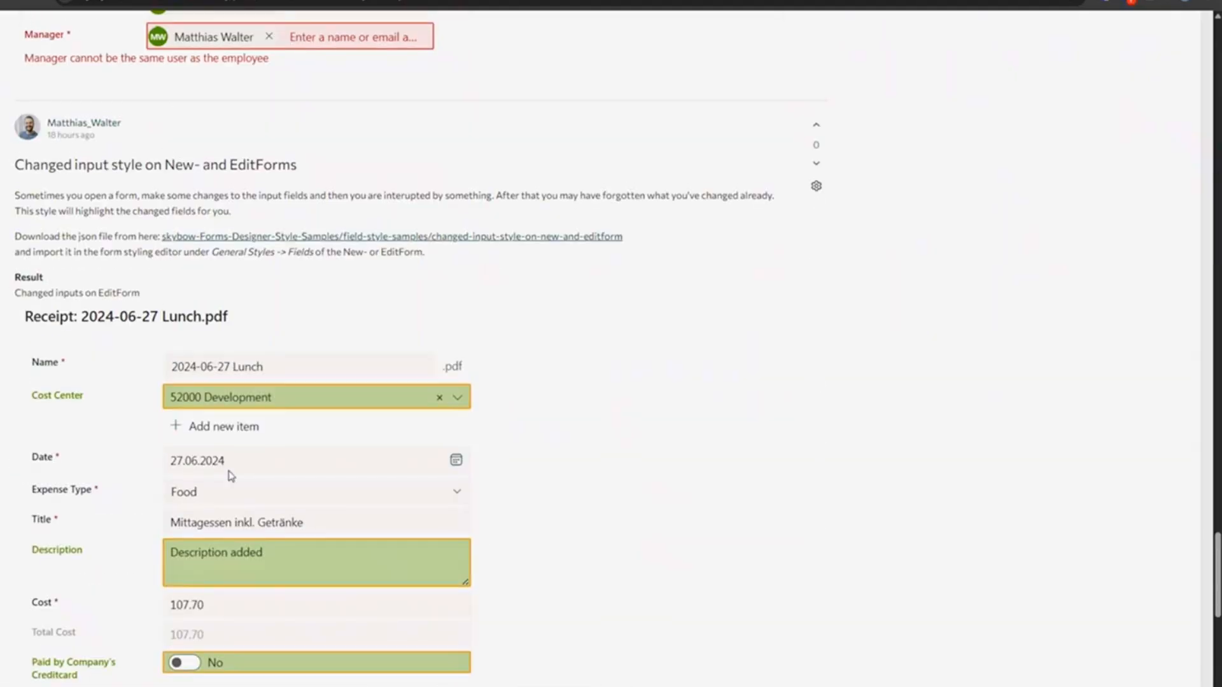
left_click_drag(25, 161, 202, 164)
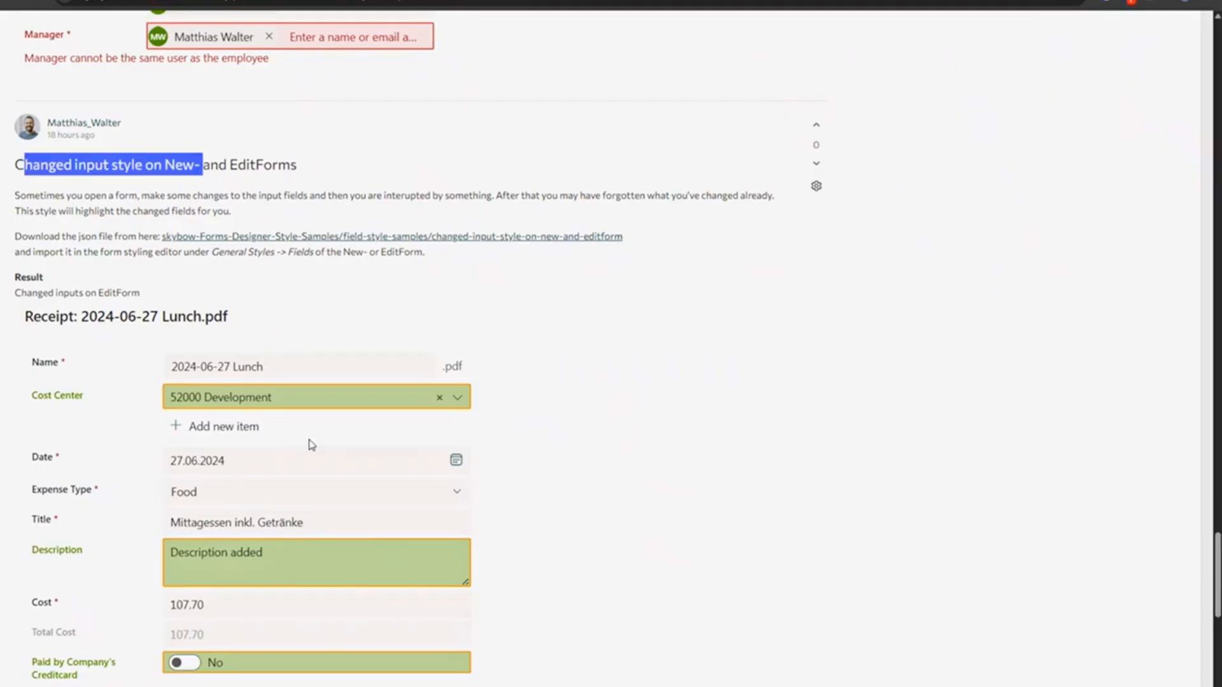
left_click_drag(212, 252, 285, 252)
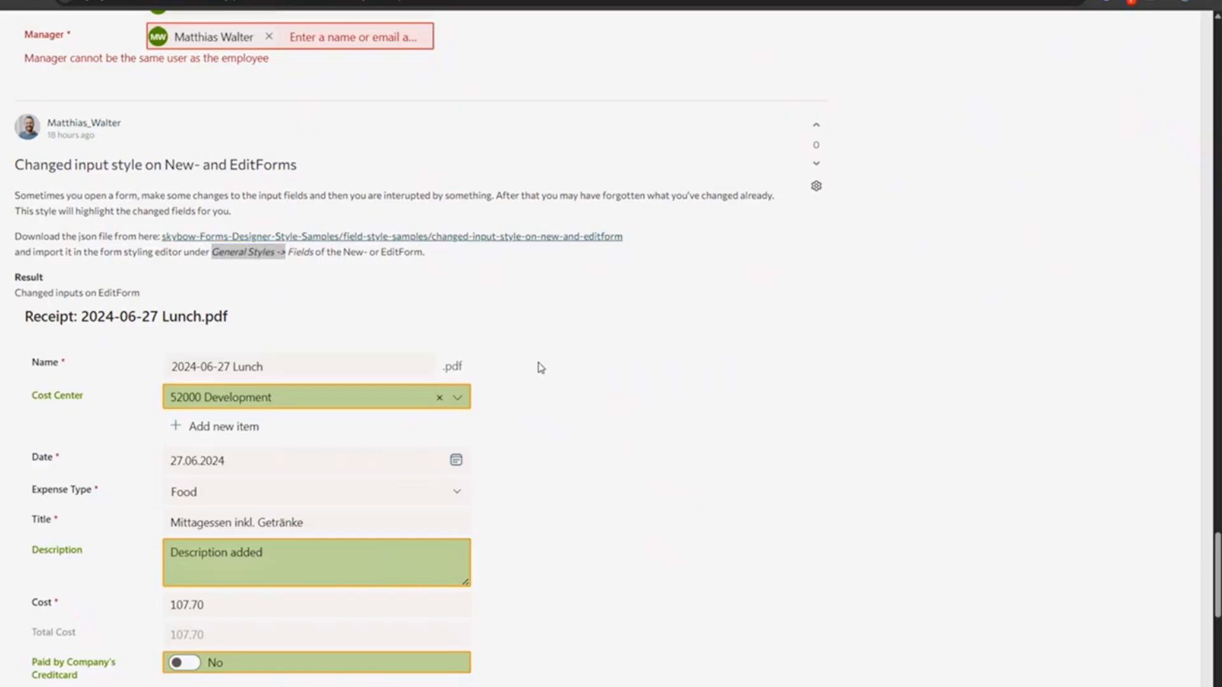
- Back on the new expense request, re-select the other user as Manager
left_click(134, 0)
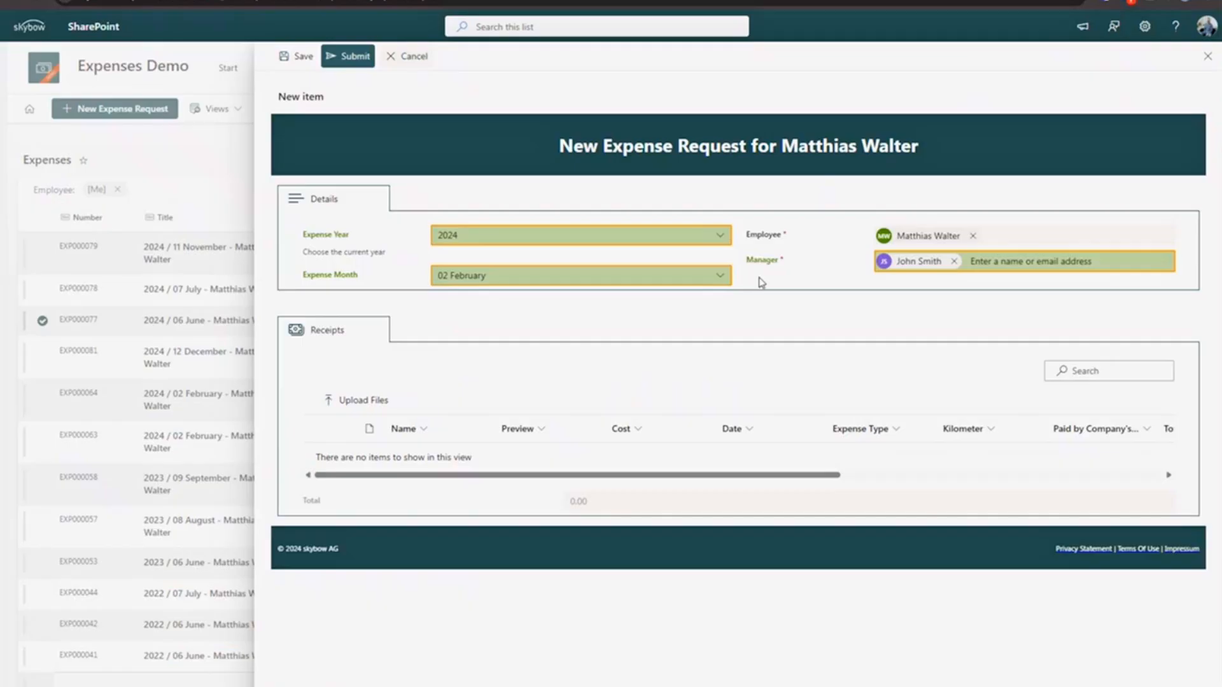
left_click(954, 261)
type("john")
left_click(888, 284)
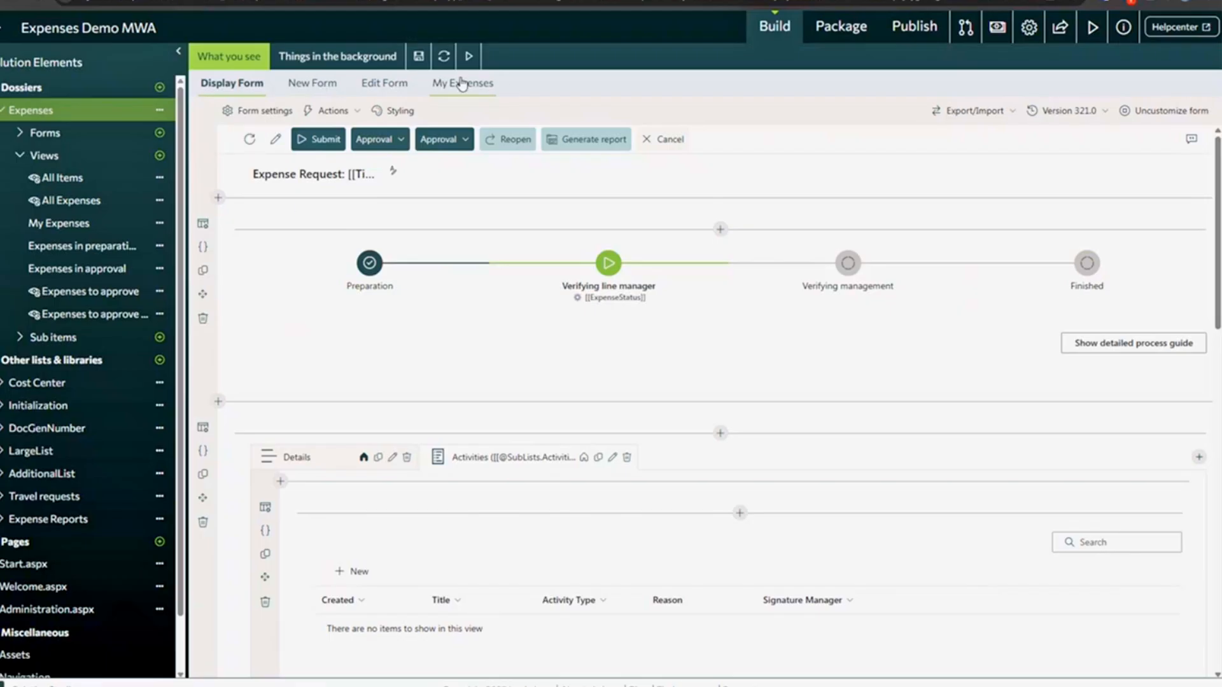
- Open the New Form in skybow Studio and review its Form Styling settings
left_click(312, 83)
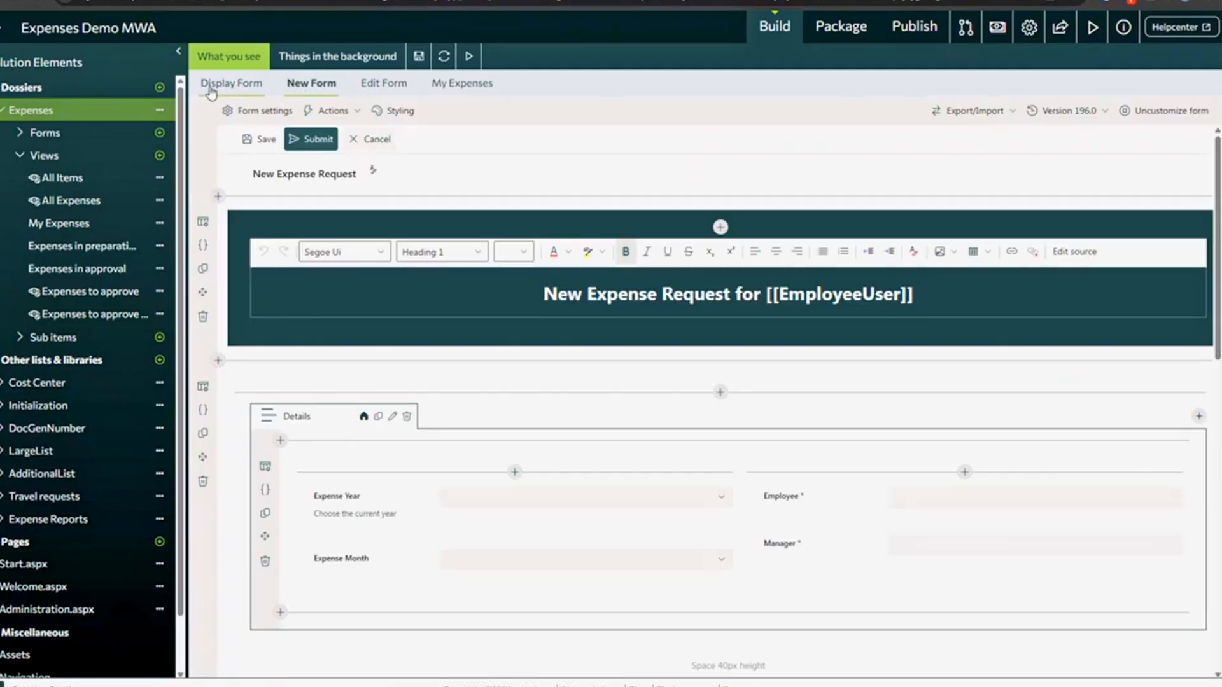
left_click(399, 111)
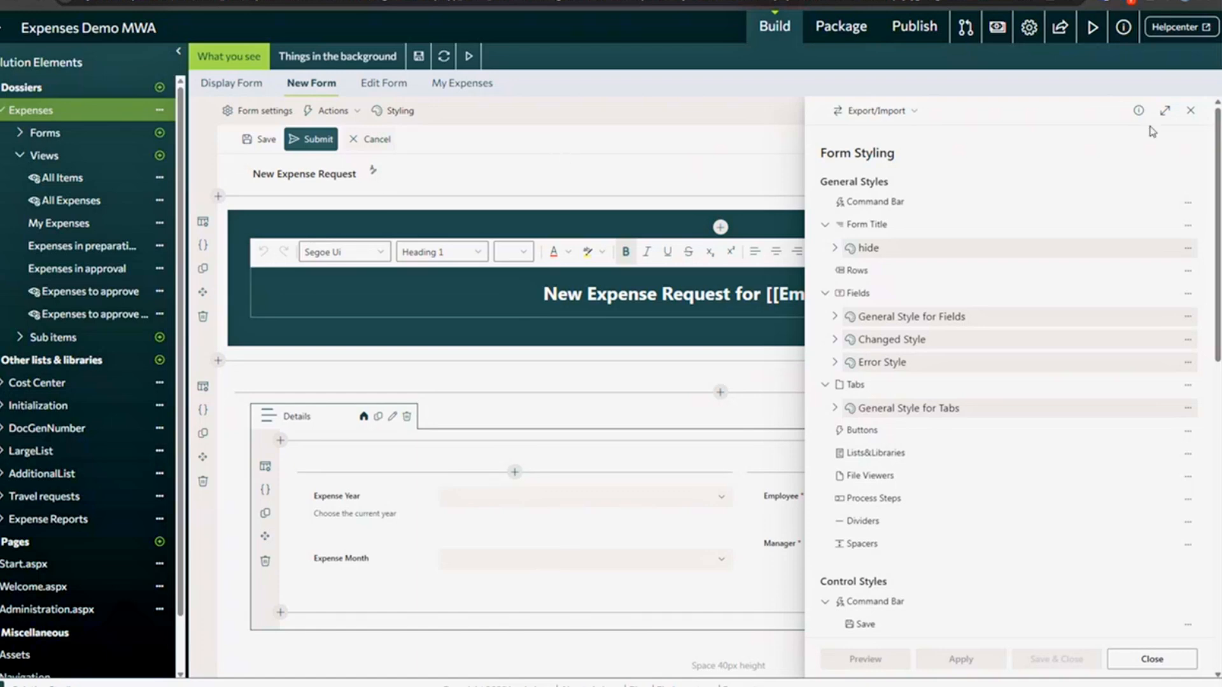
left_click(1194, 112)
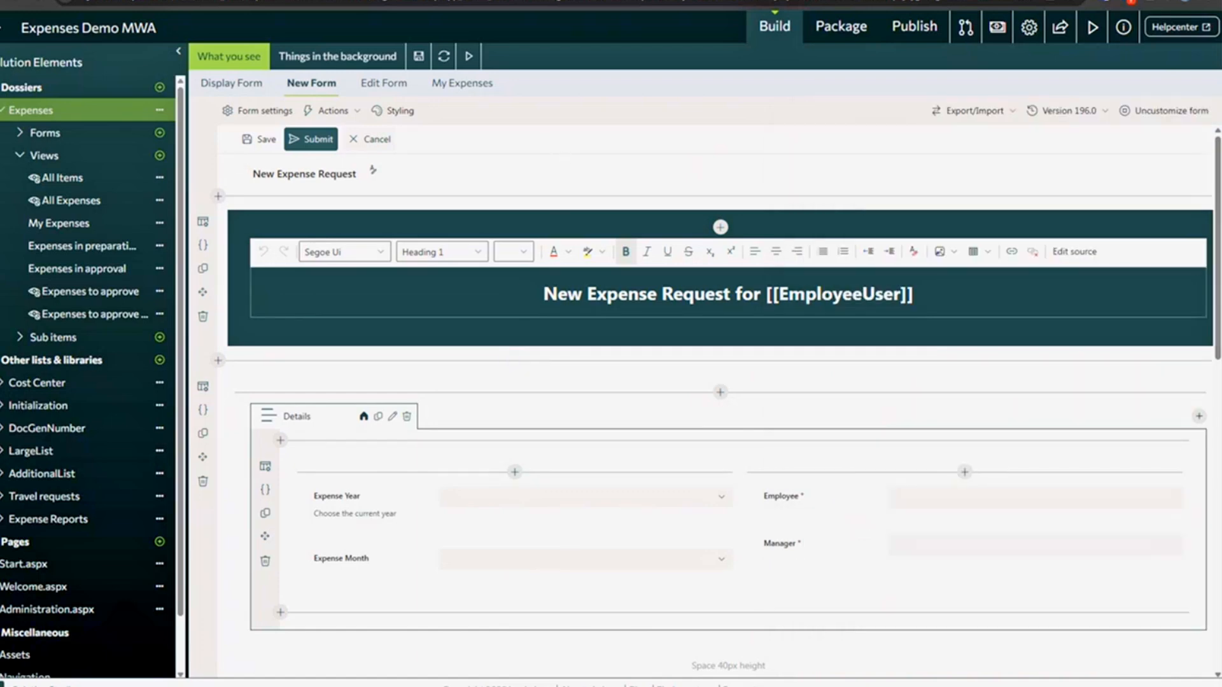